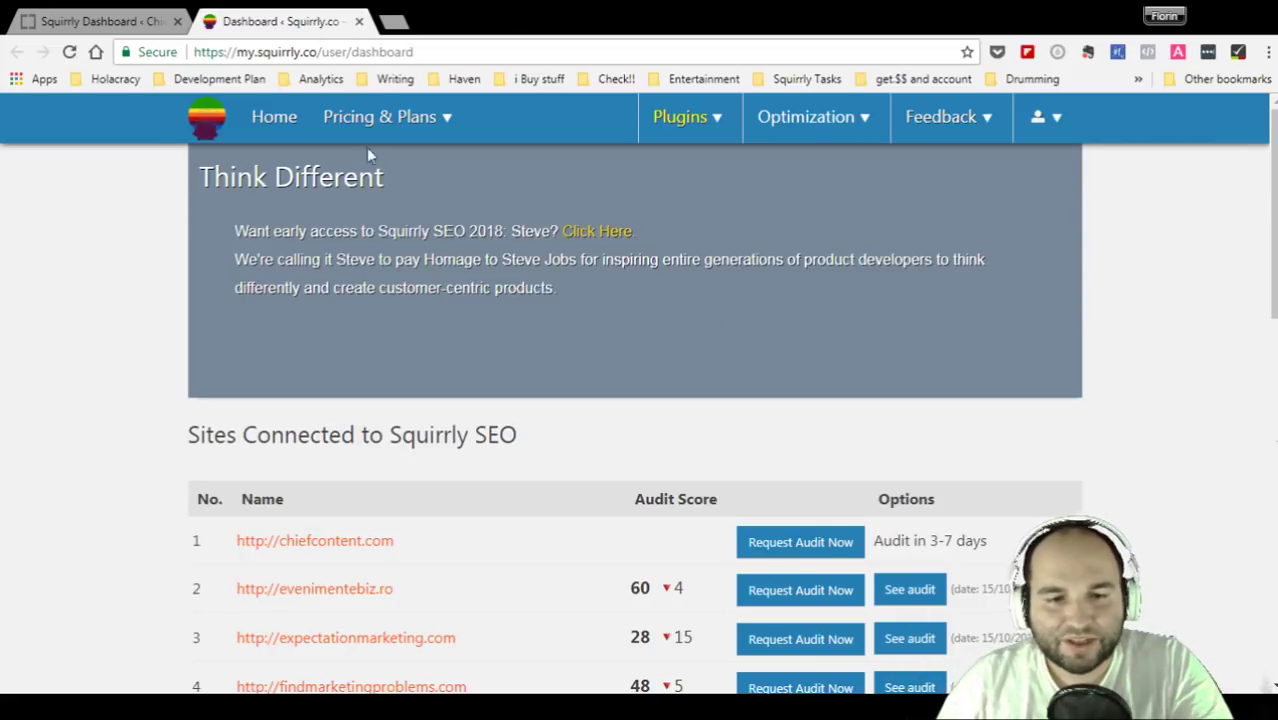
- Highlight the my.squirrly.co domain in the page address
click(461, 50)
click(310, 52)
drag(317, 52, 237, 52)
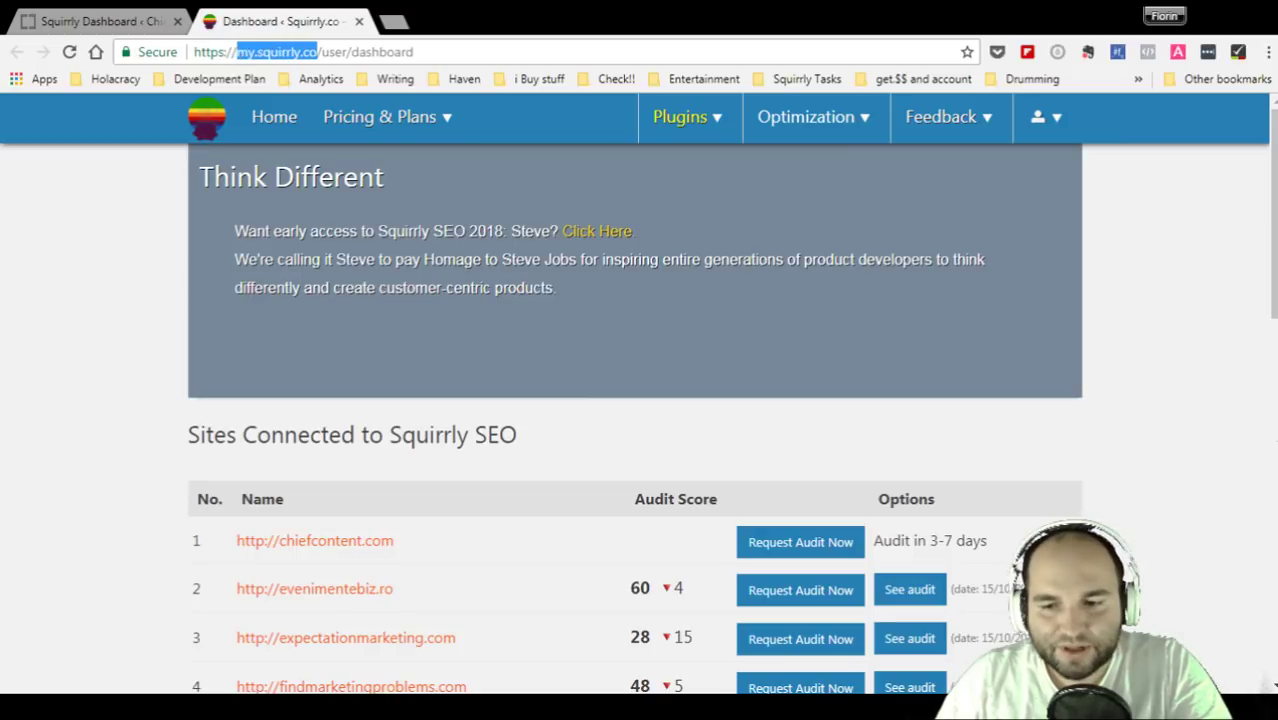
click(1146, 414)
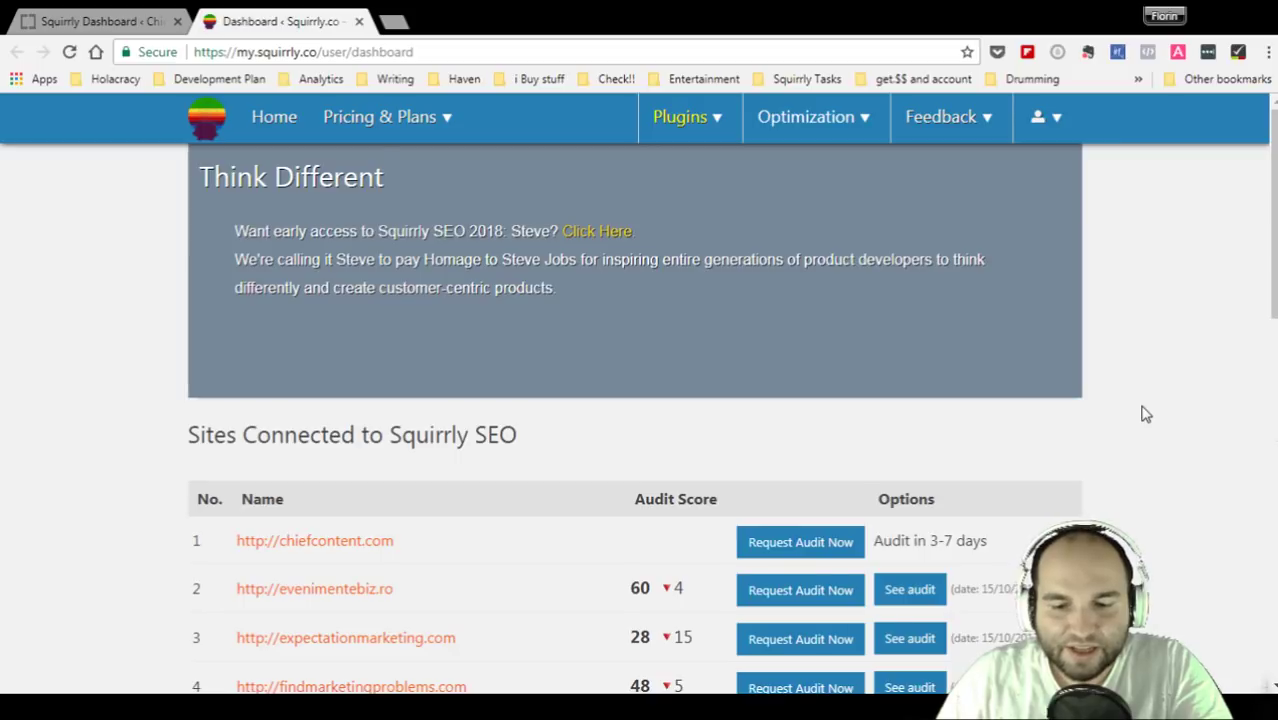
- Scroll down the dashboard and highlight the articles-written statistic
scroll(1146, 414, down, 3)
scroll(593, 351, down, 1)
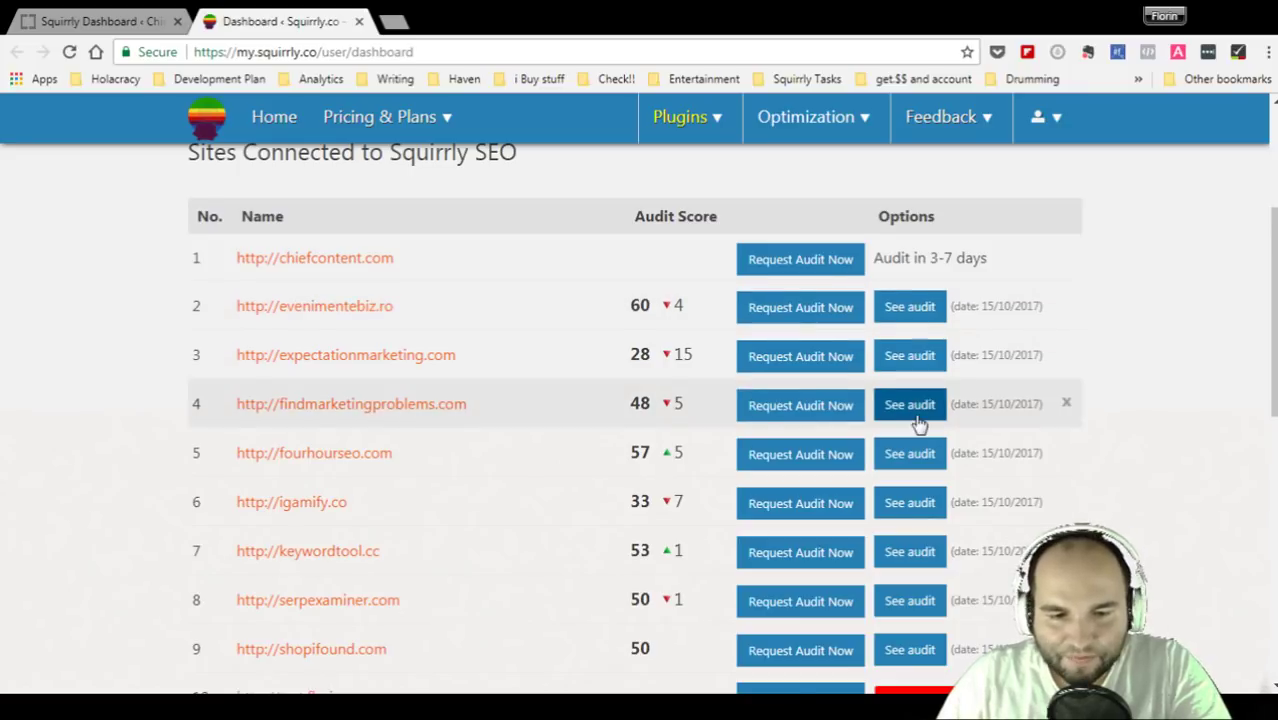
scroll(919, 425, down, 1)
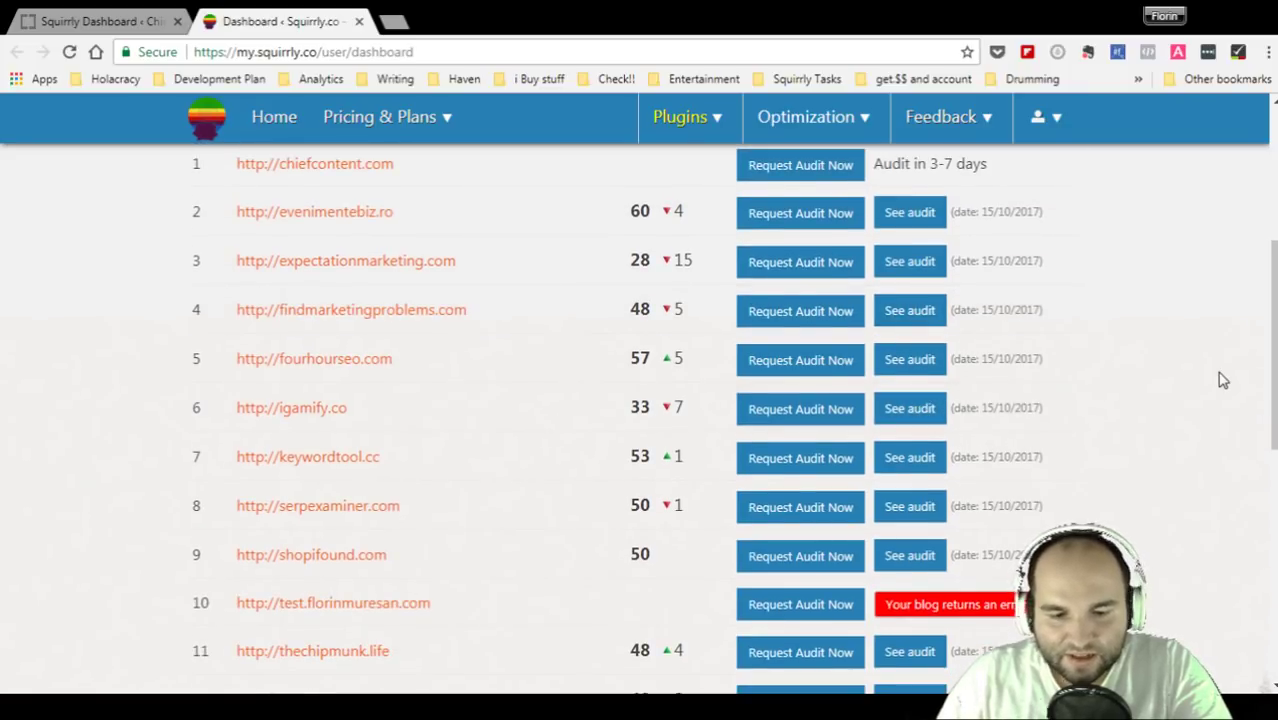
scroll(1222, 380, down, 7)
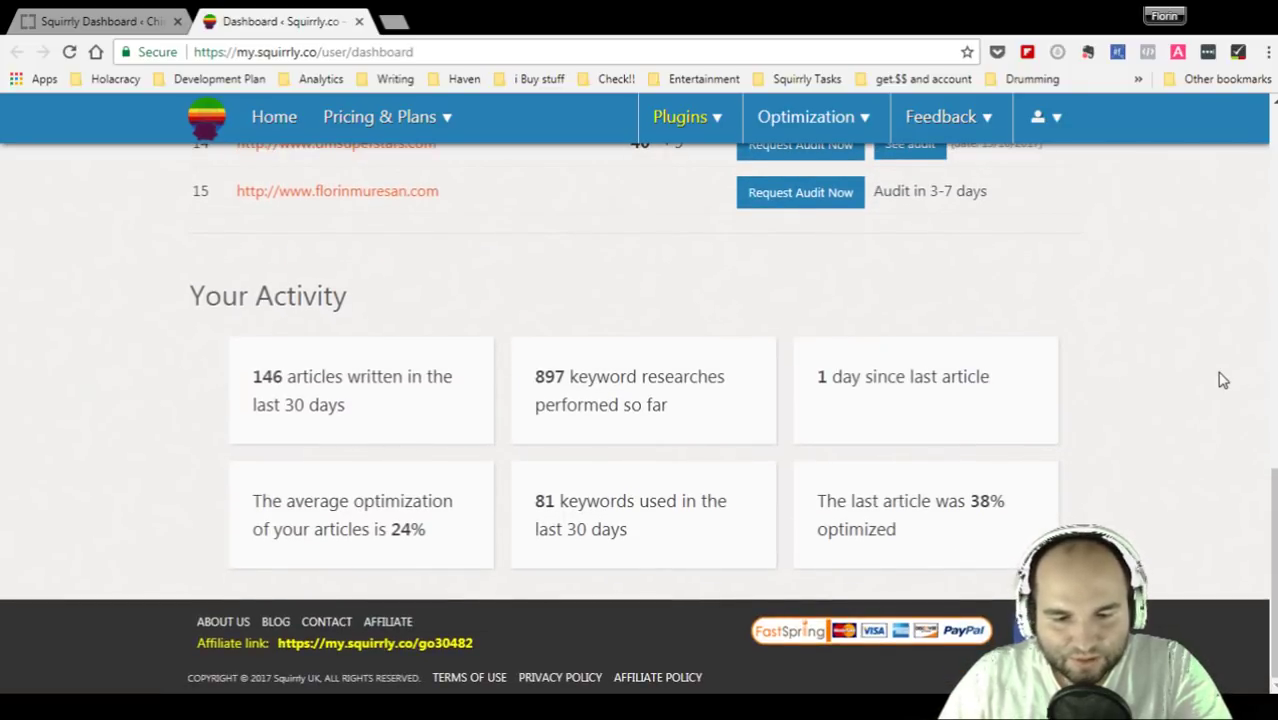
drag(252, 368, 454, 411)
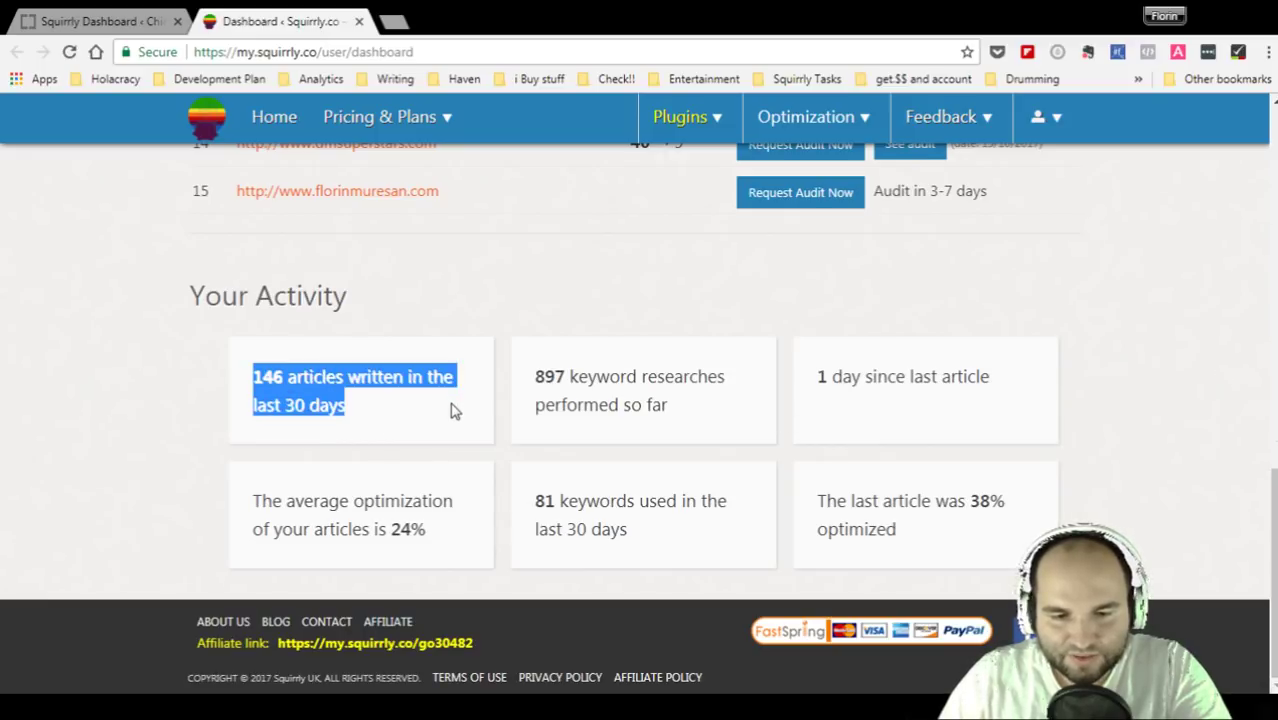
click(454, 411)
drag(270, 365, 419, 408)
click(419, 408)
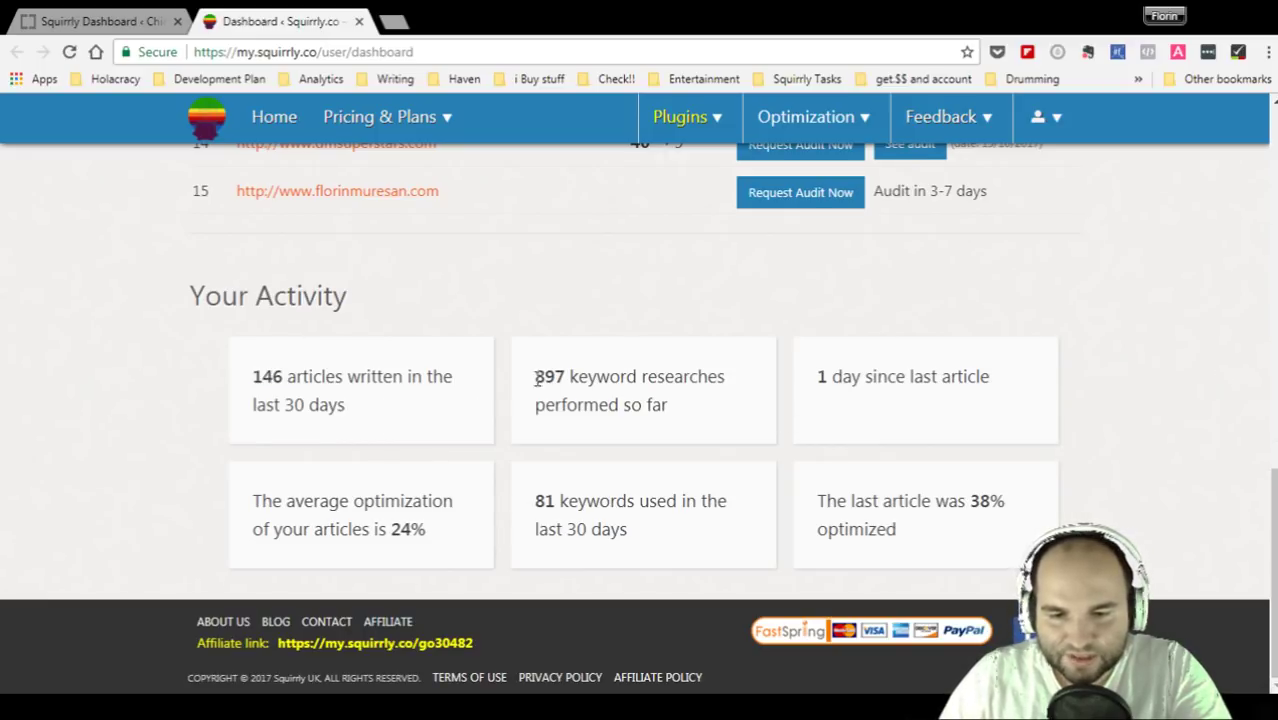
- Highlight the keyword-researches and days-since-last-article statistics
drag(537, 376, 702, 430)
click(700, 430)
drag(816, 377, 1040, 388)
click(1040, 388)
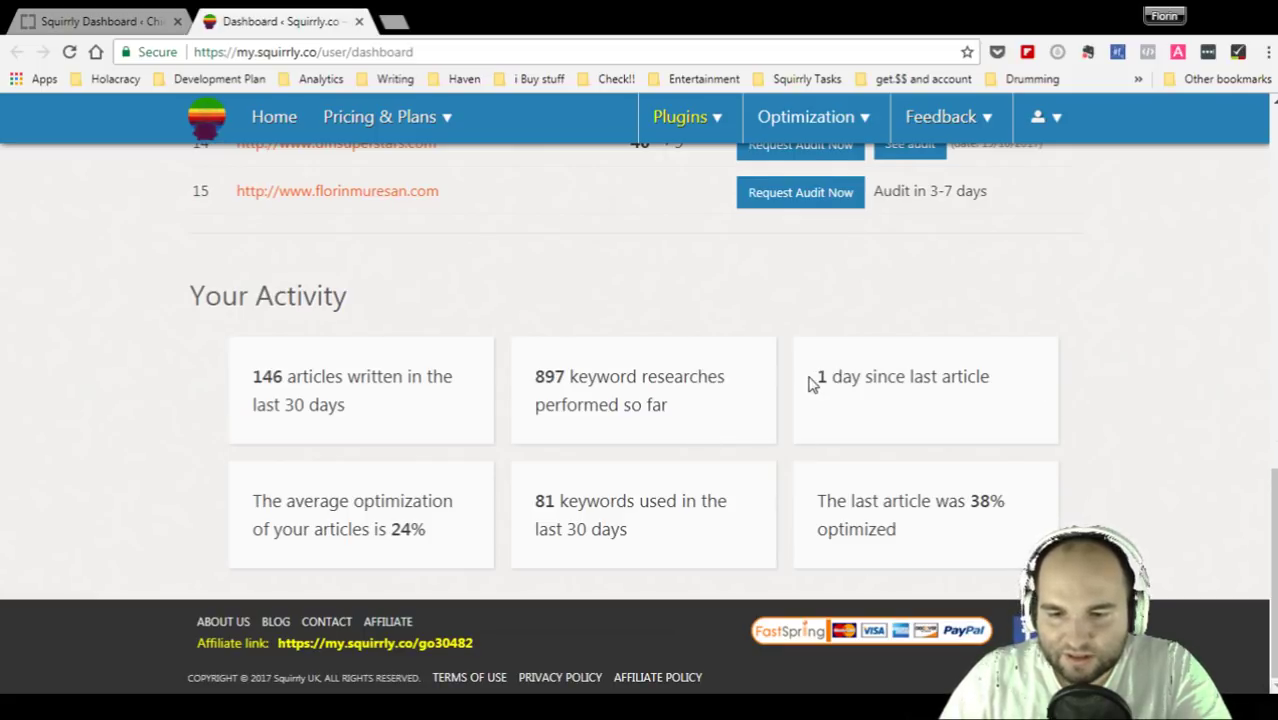
drag(812, 380, 1055, 385)
click(1057, 385)
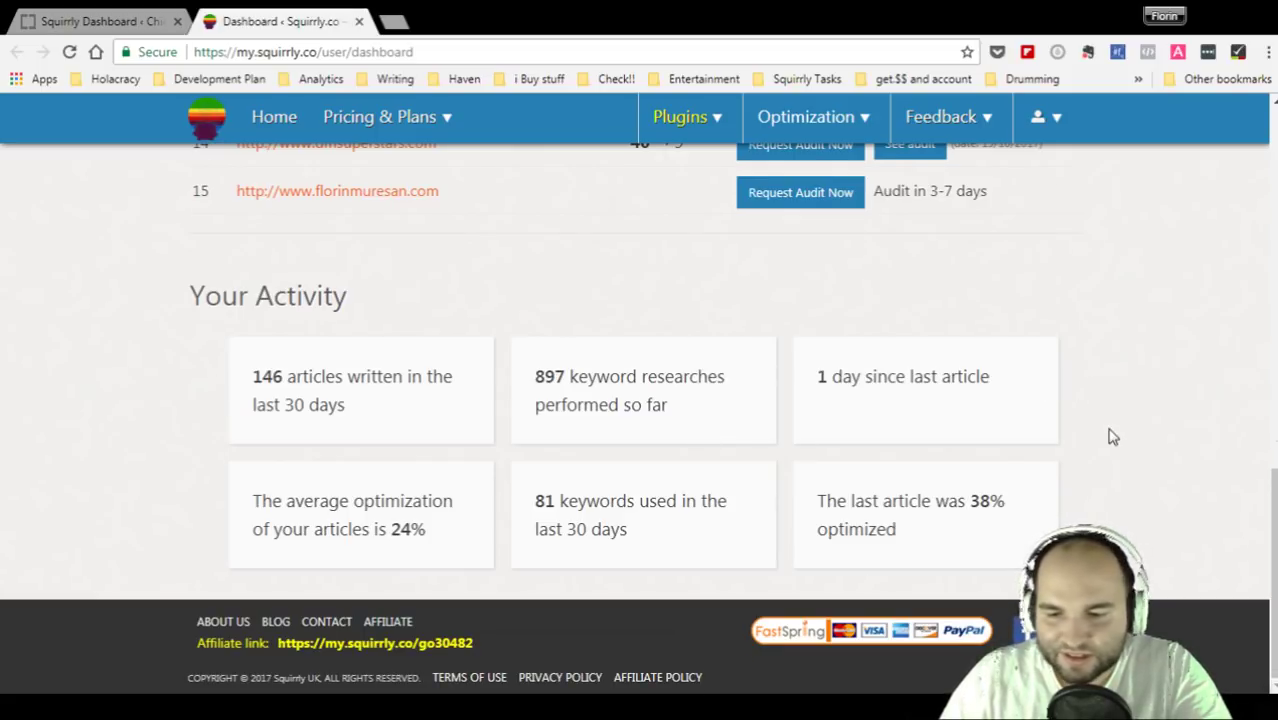
scroll(1110, 434, up, 10)
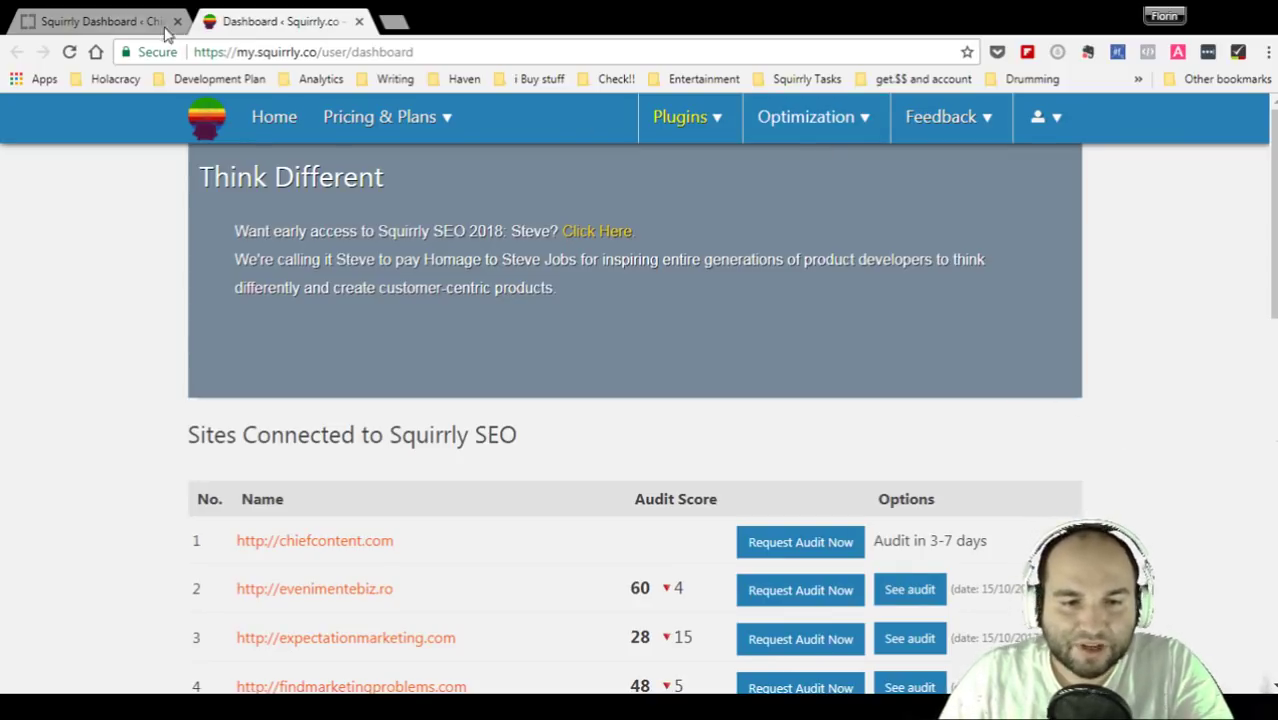
- Visit the Keyword Research page, then the My Posts list showing 'my first post'
click(843, 134)
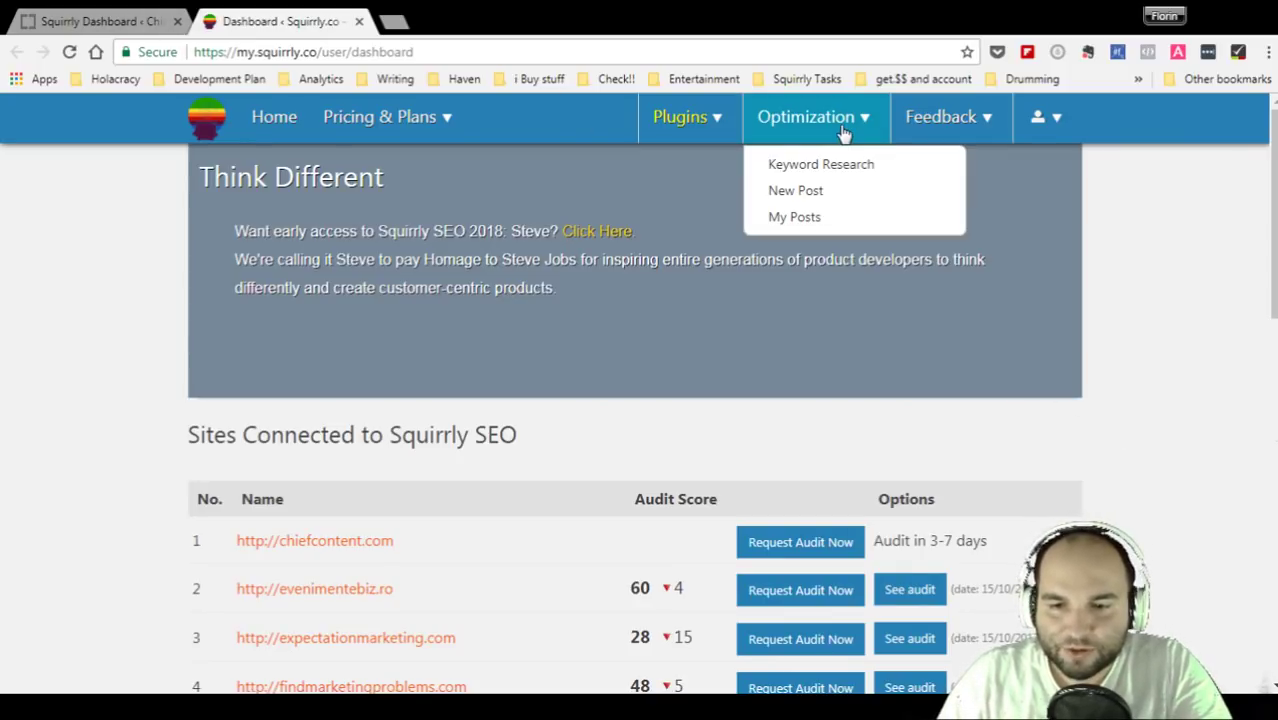
click(820, 166)
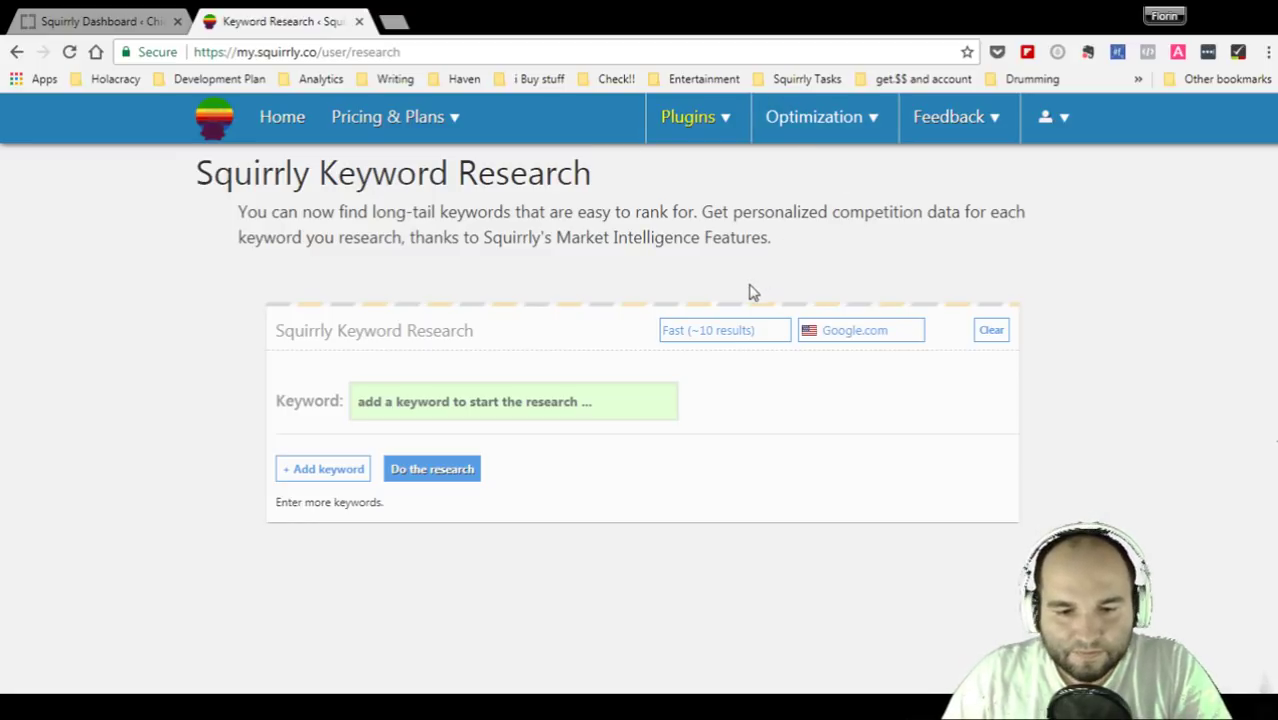
click(849, 142)
click(810, 219)
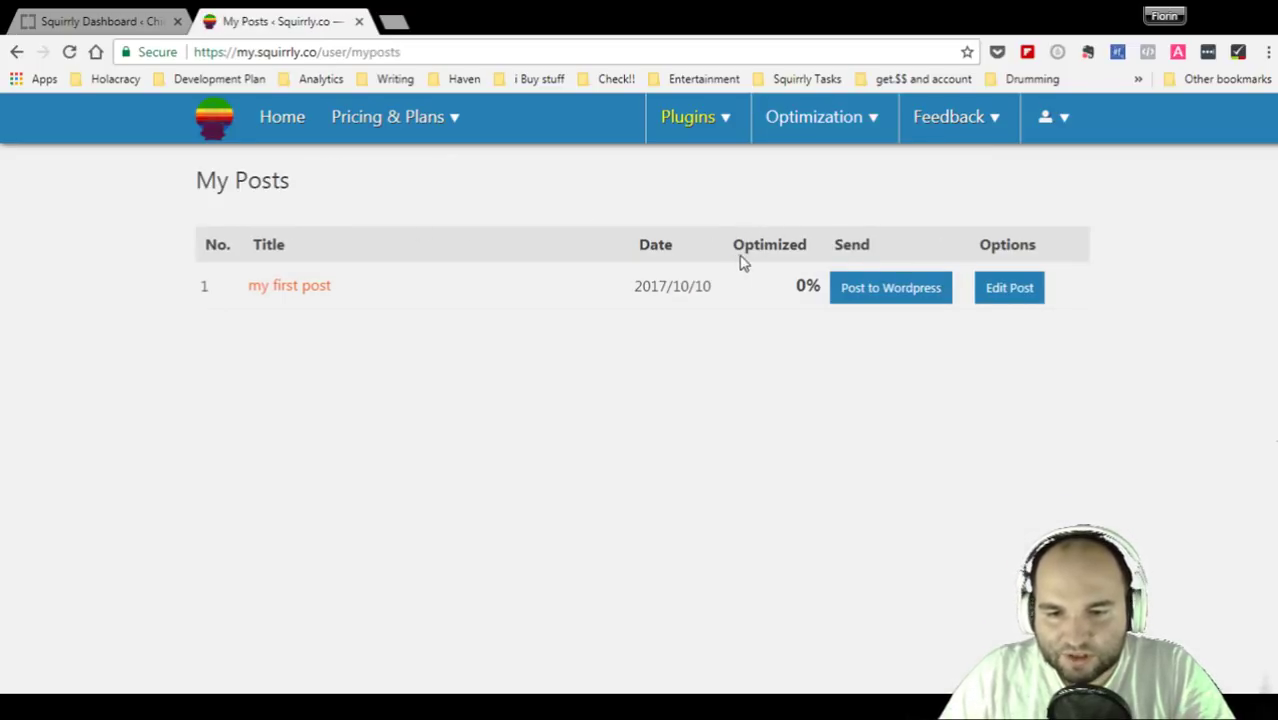
- Check the Optimized column, reload My Posts, and open a blank New Post editor
drag(742, 262, 836, 246)
click(910, 256)
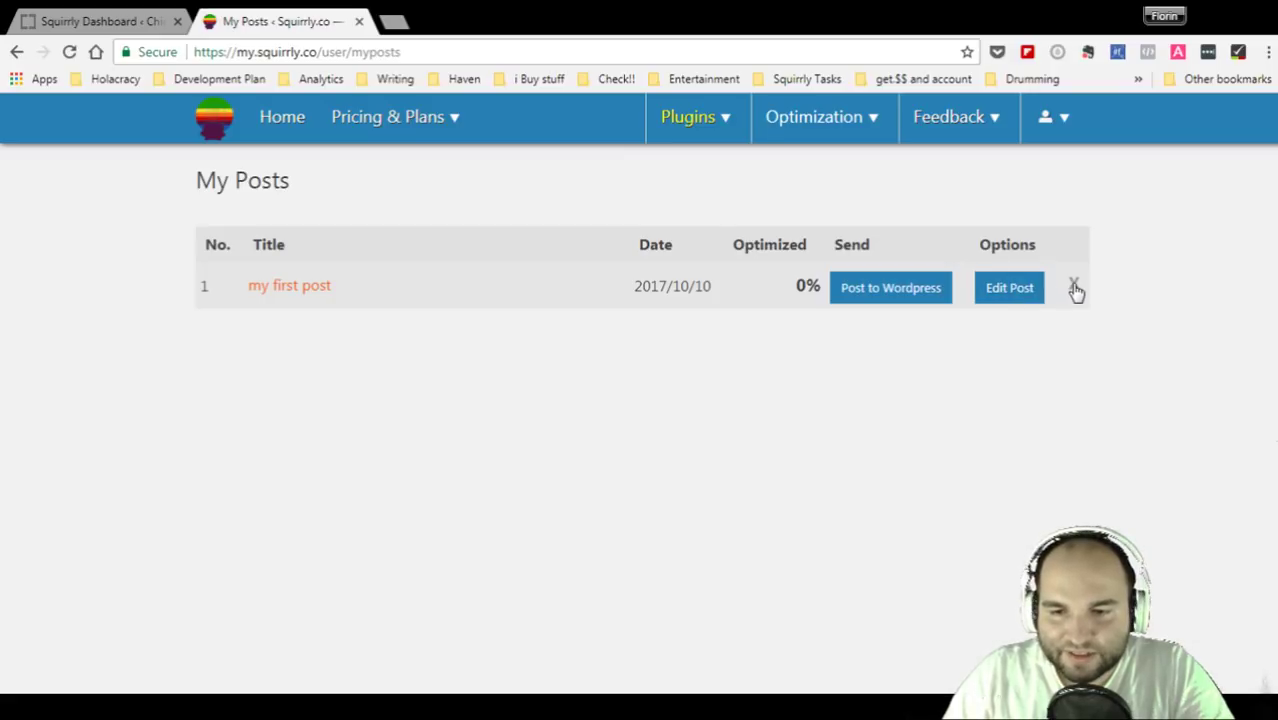
click(844, 117)
click(818, 218)
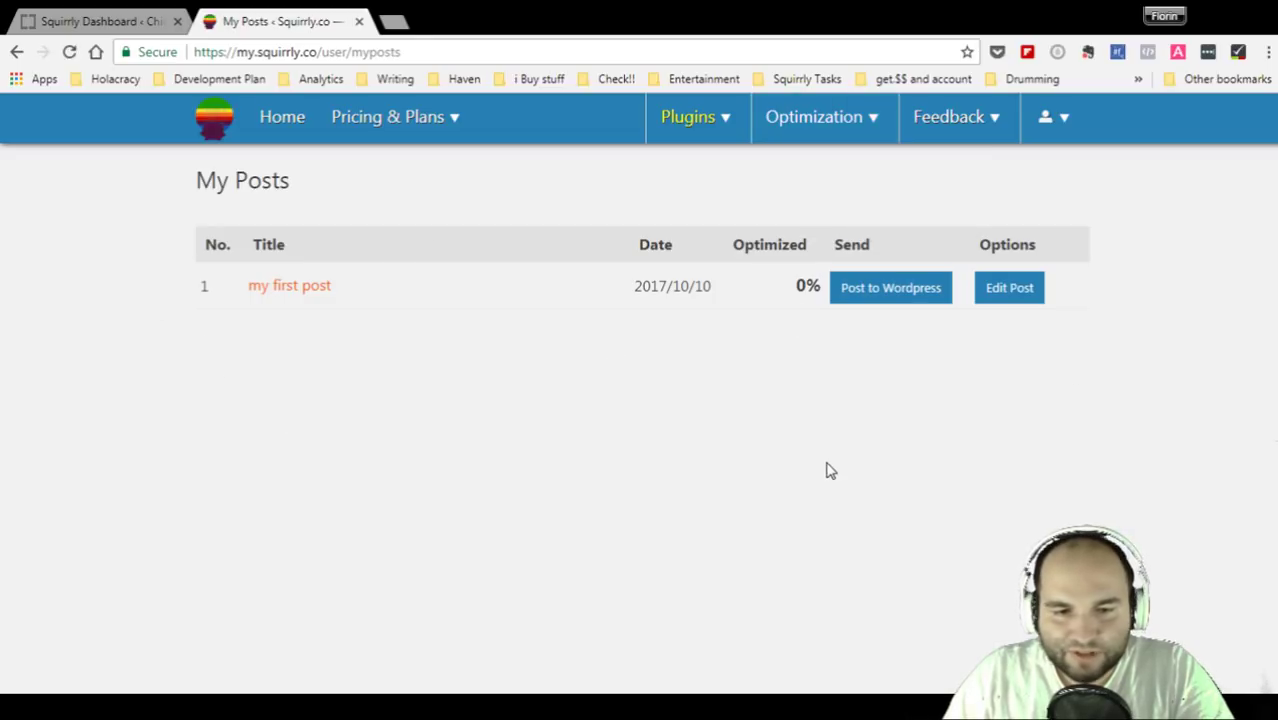
click(826, 120)
click(802, 194)
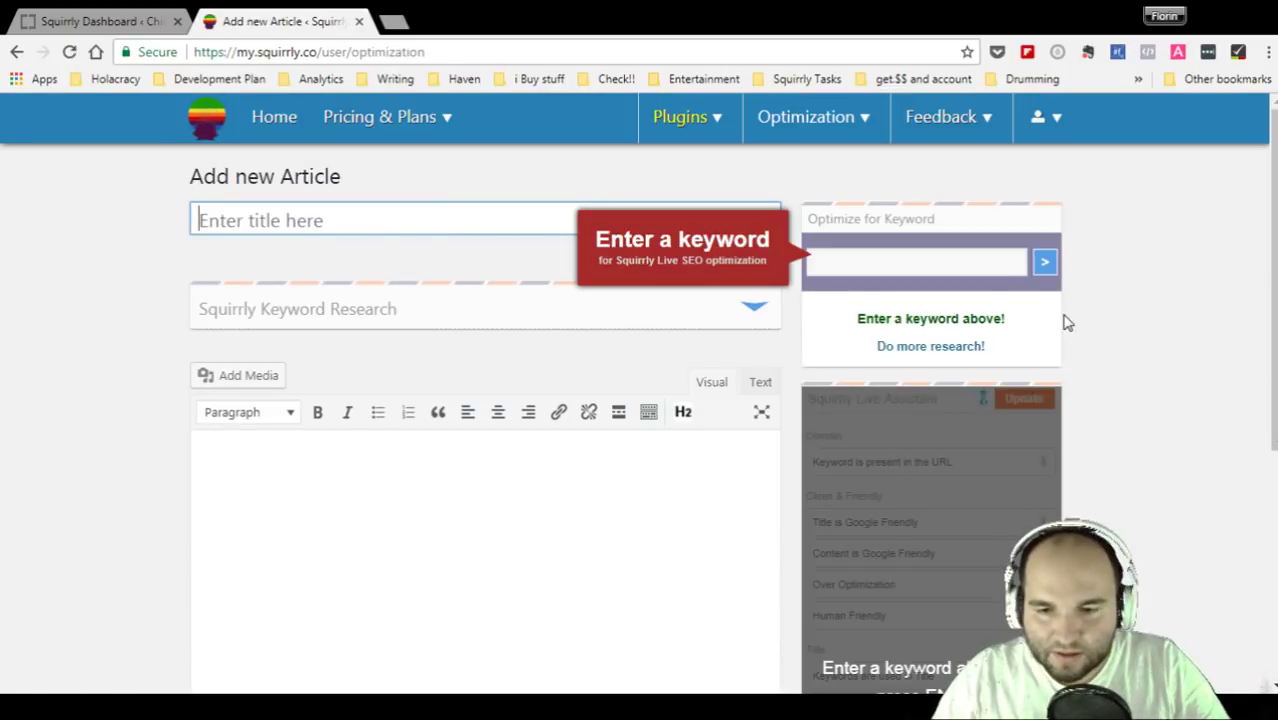
- Enter 'premium coffee' as the Optimize for Keyword term
click(936, 271)
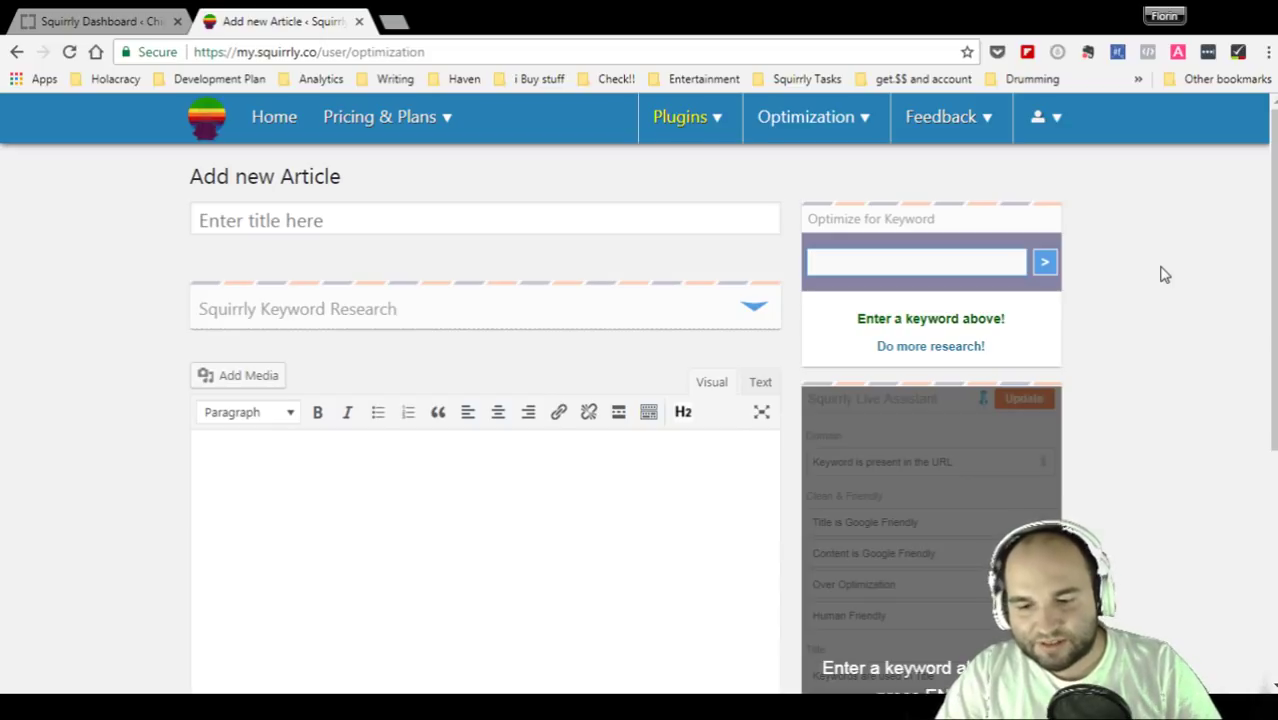
text(premium coffee)
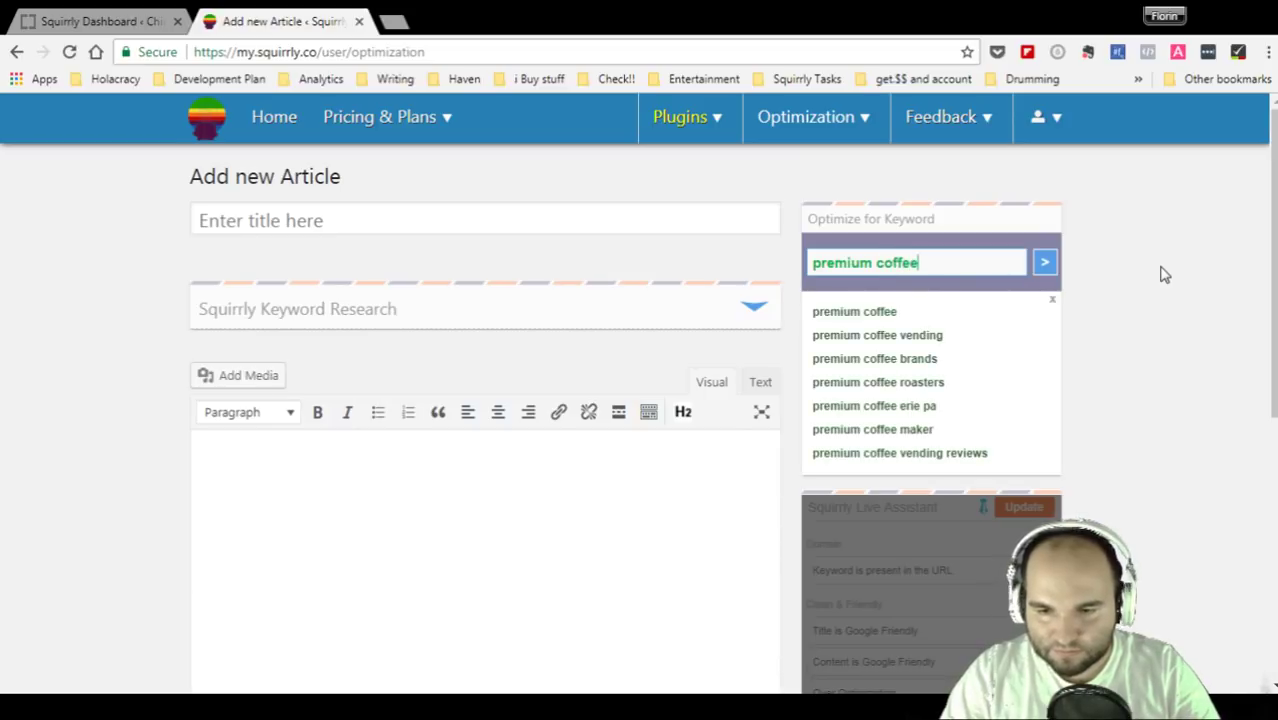
key(Return)
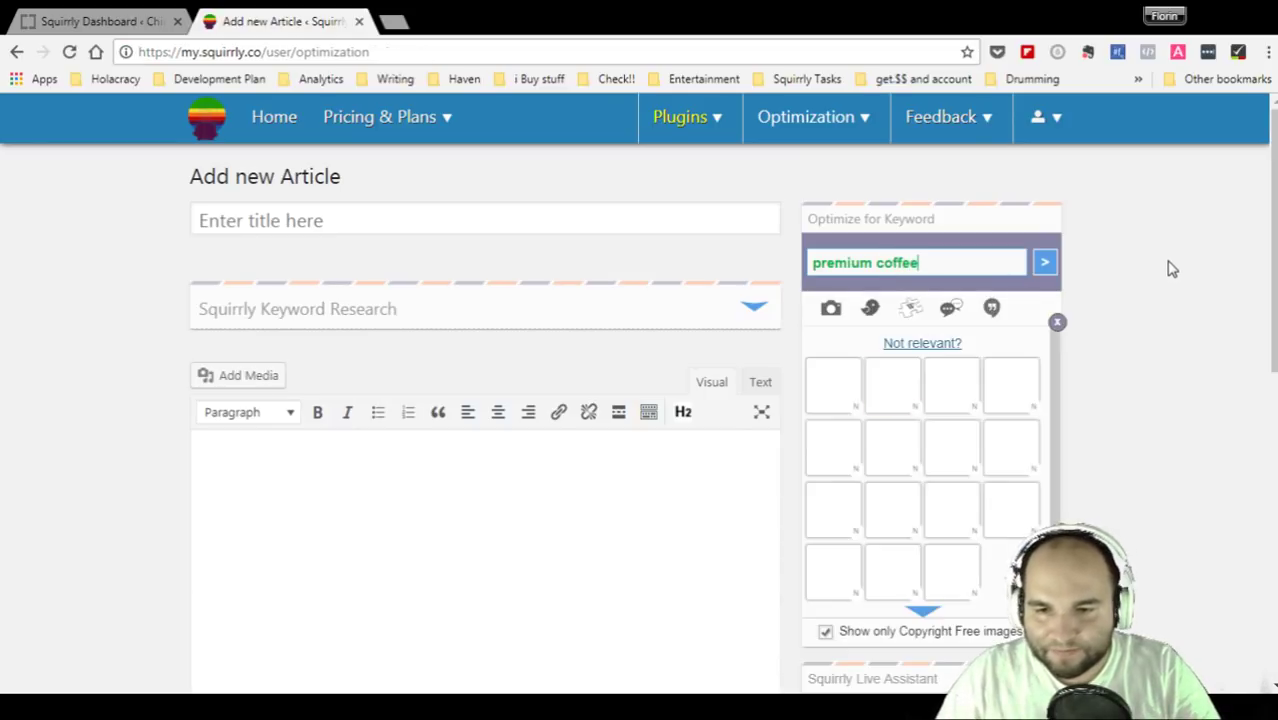
click(508, 229)
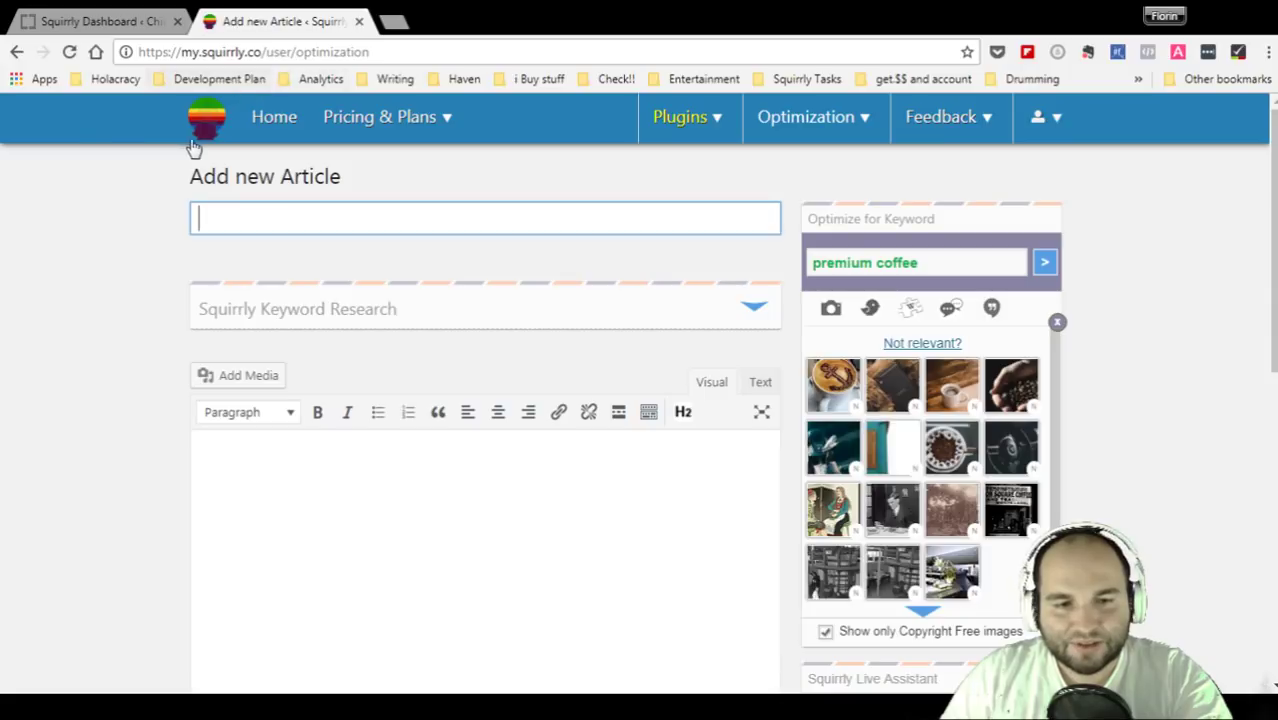
click(70, 270)
scroll(97, 339, down, 10)
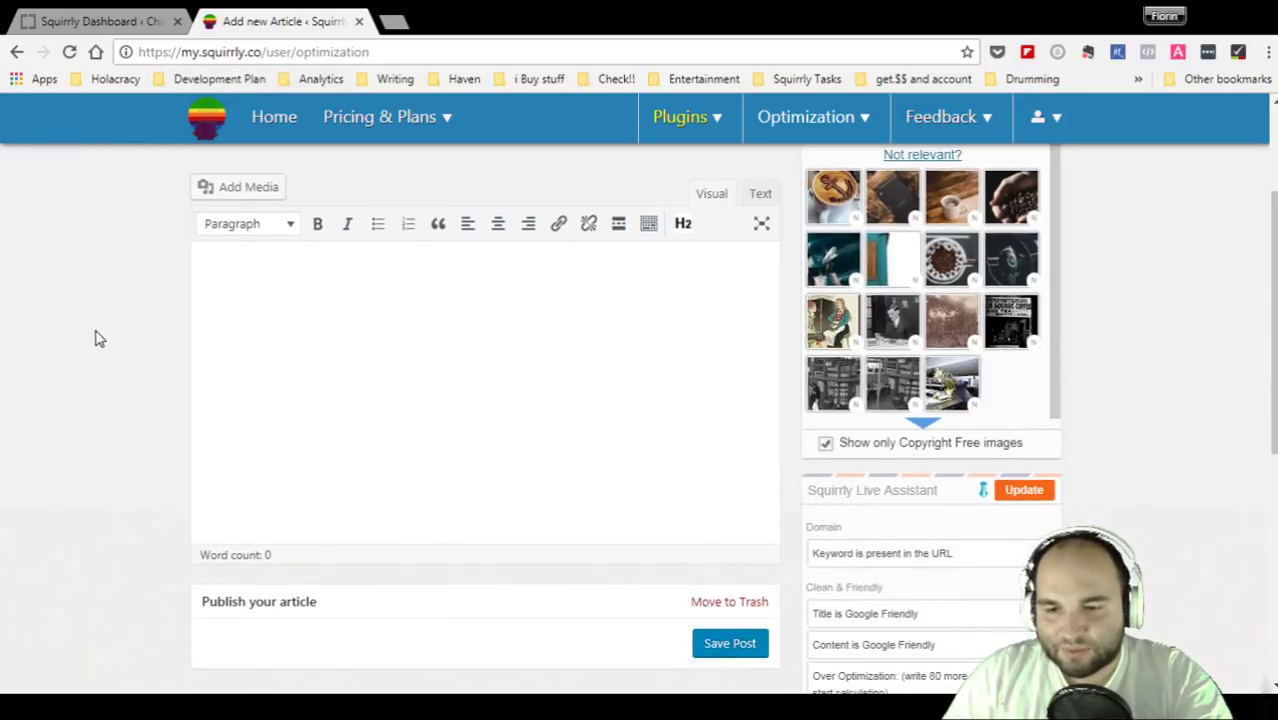
scroll(97, 339, up, 4)
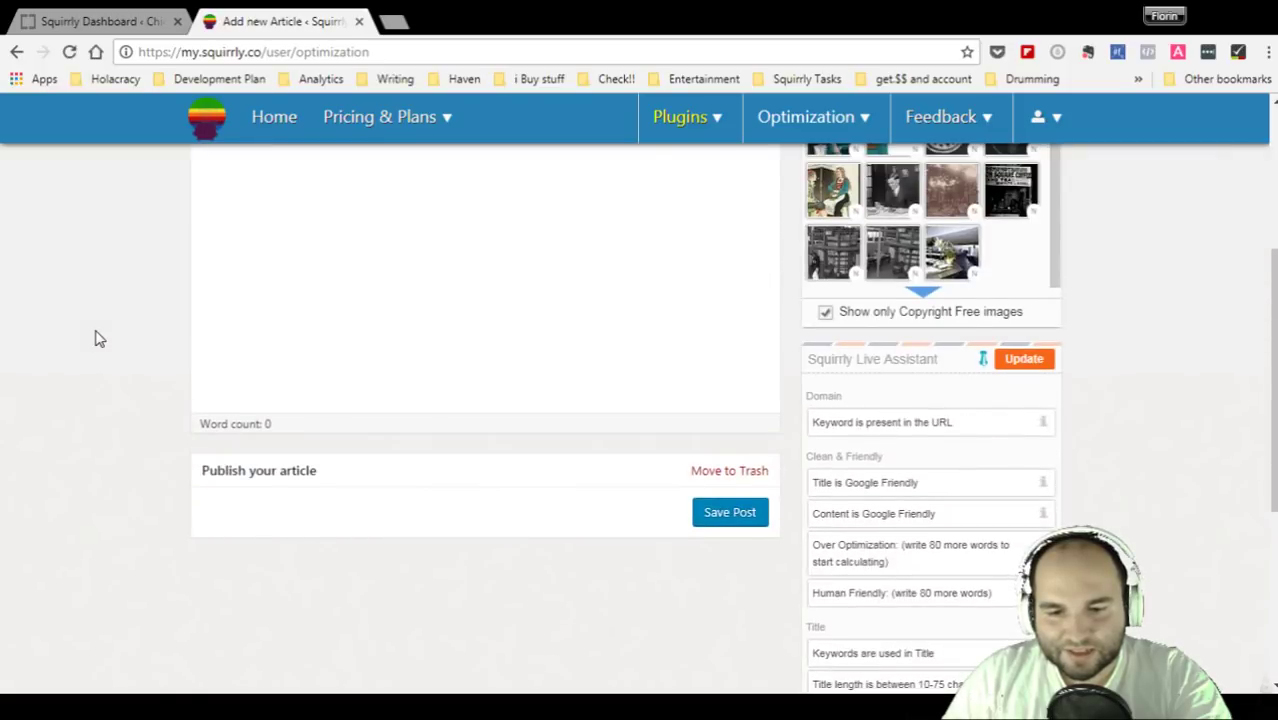
scroll(97, 339, down, 1)
scroll(97, 339, up, 6)
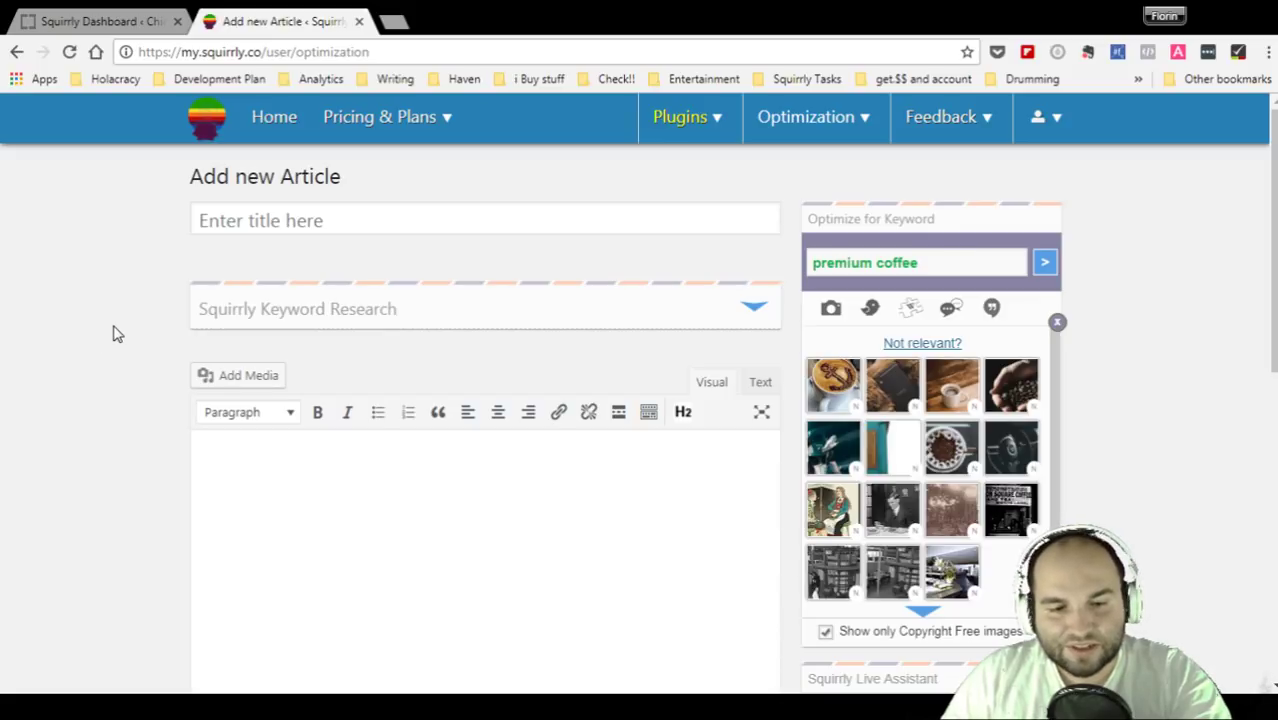
click(753, 308)
scroll(757, 310, up, 1)
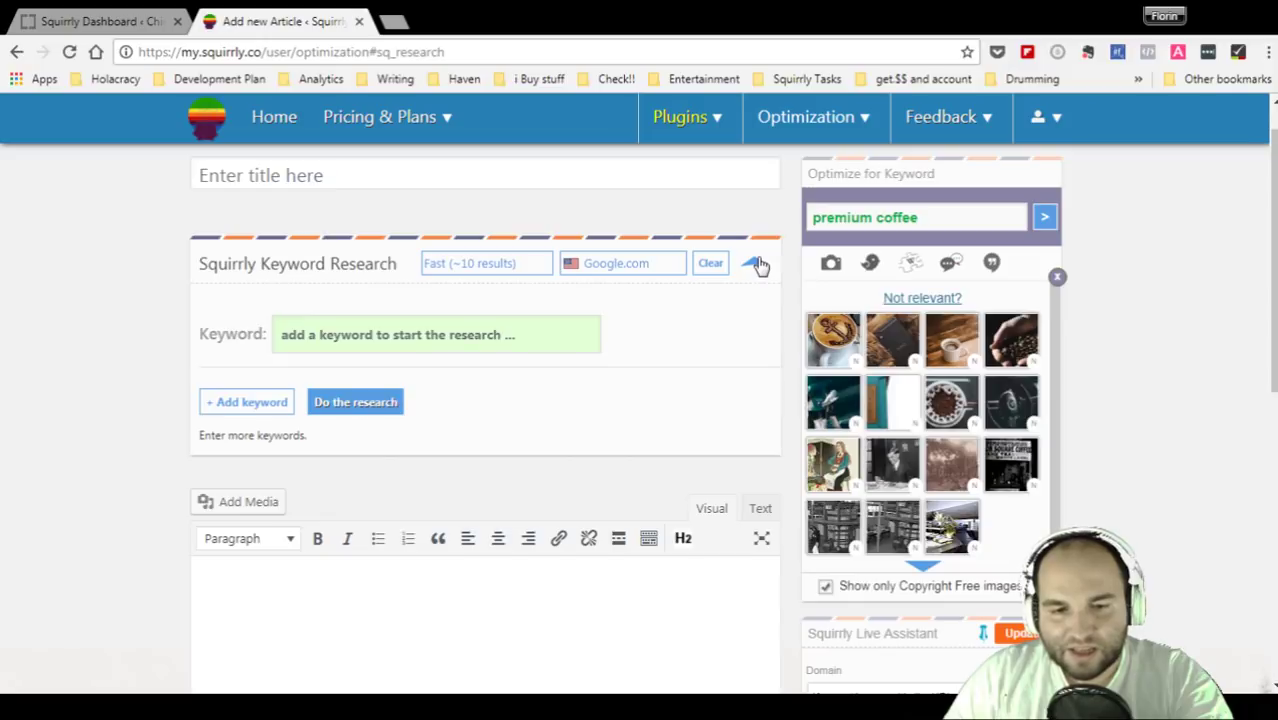
click(514, 263)
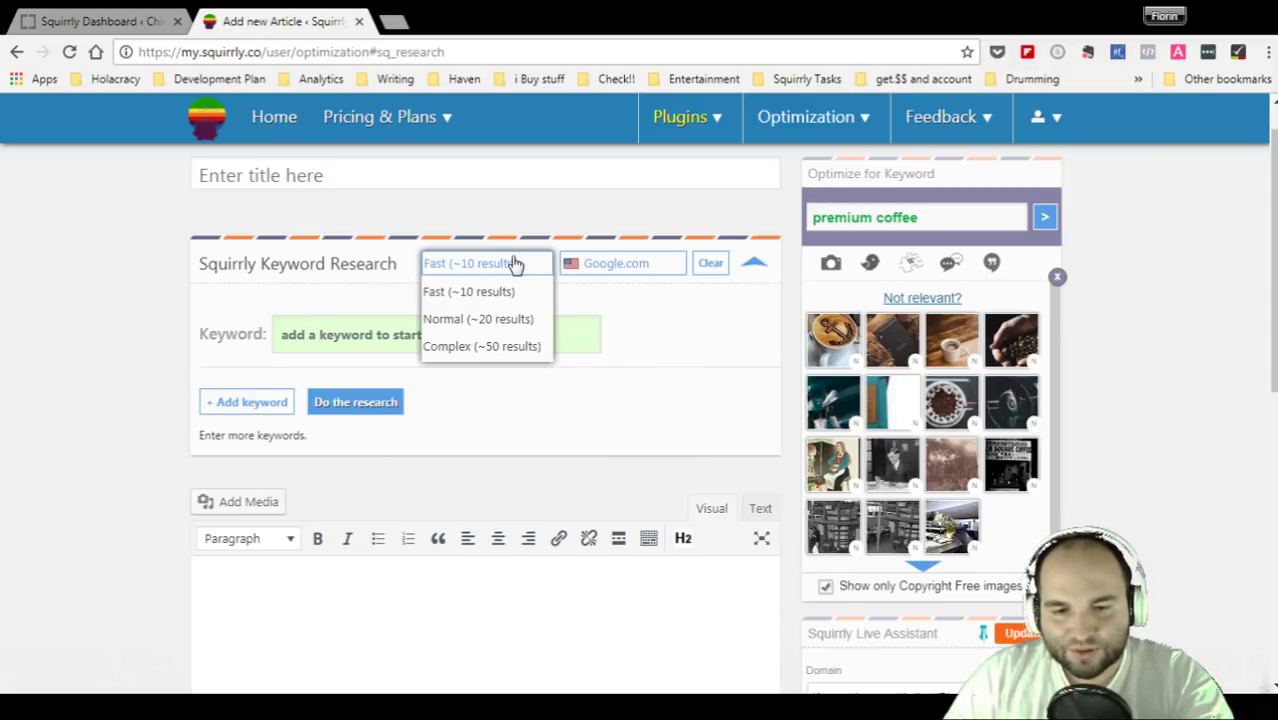
click(612, 268)
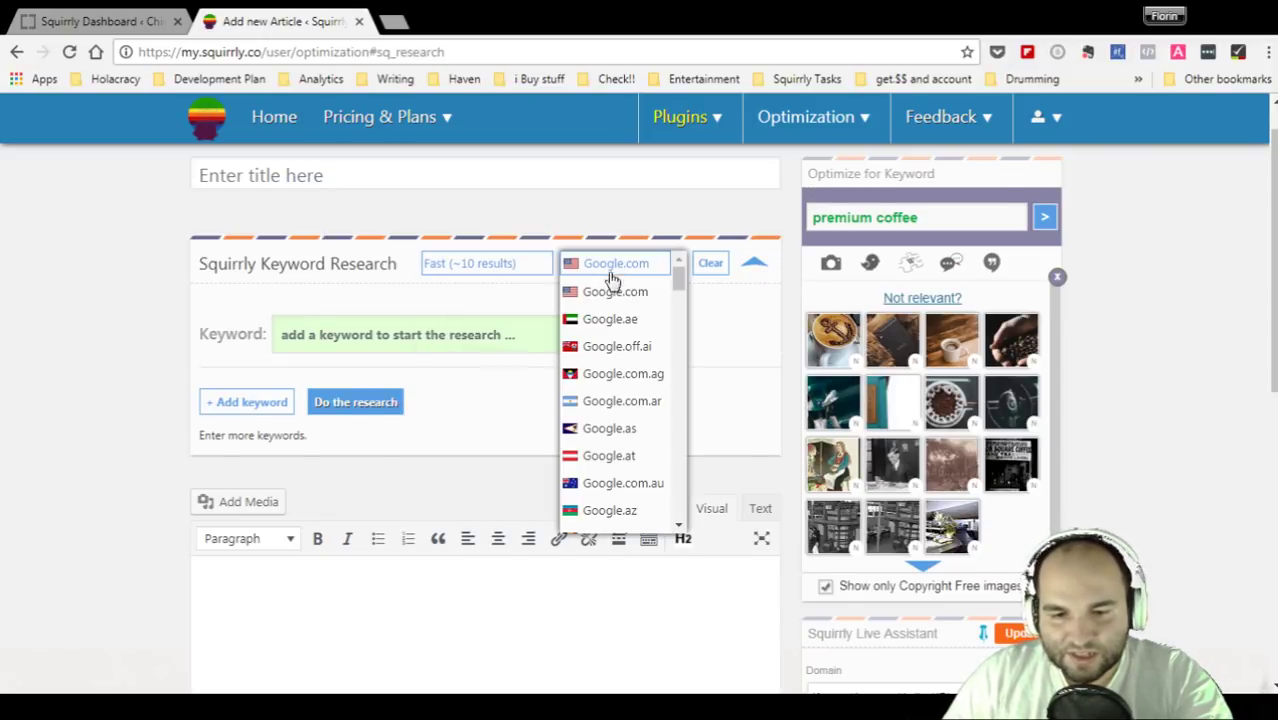
click(600, 545)
click(630, 266)
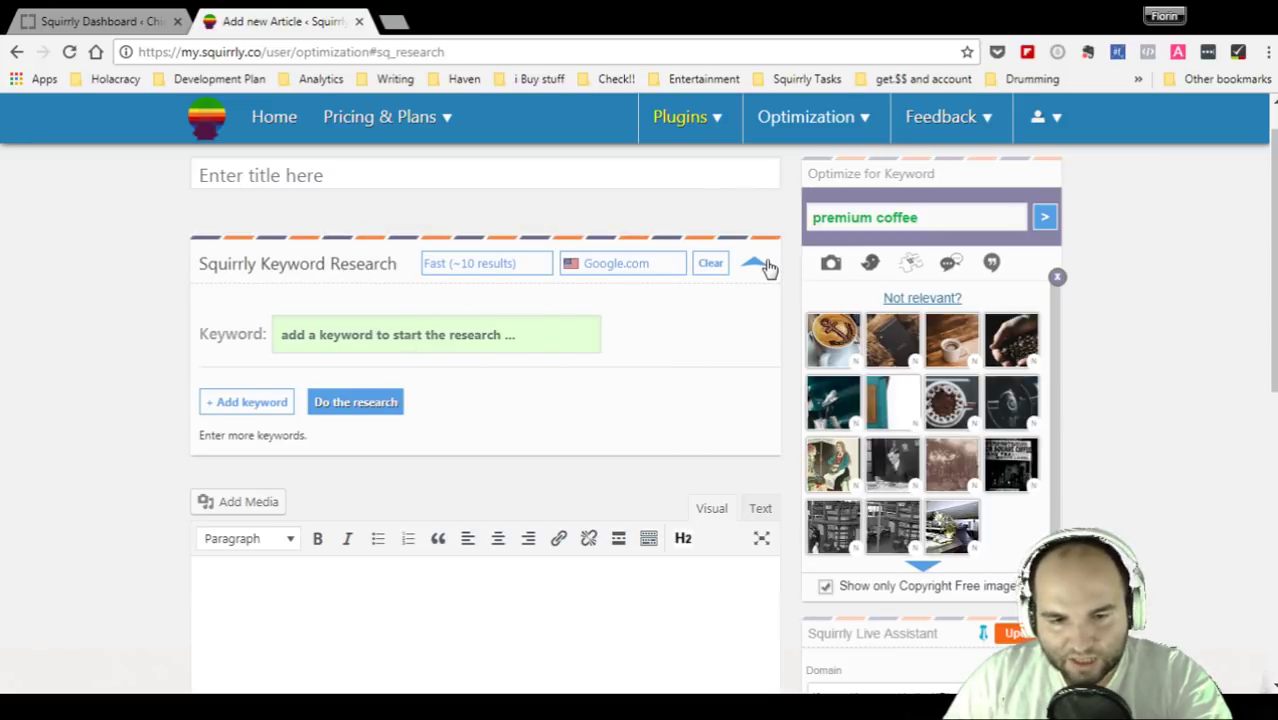
click(263, 403)
click(262, 468)
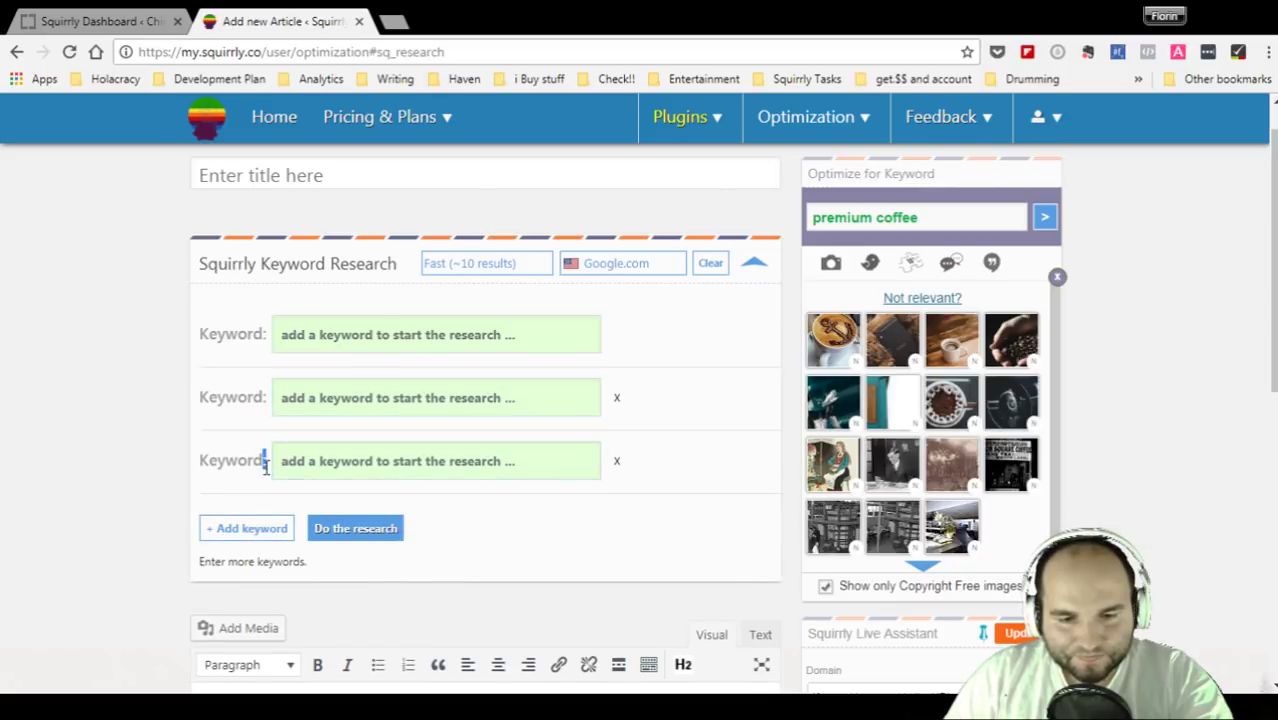
click(262, 530)
scroll(242, 605, down, 2)
click(245, 556)
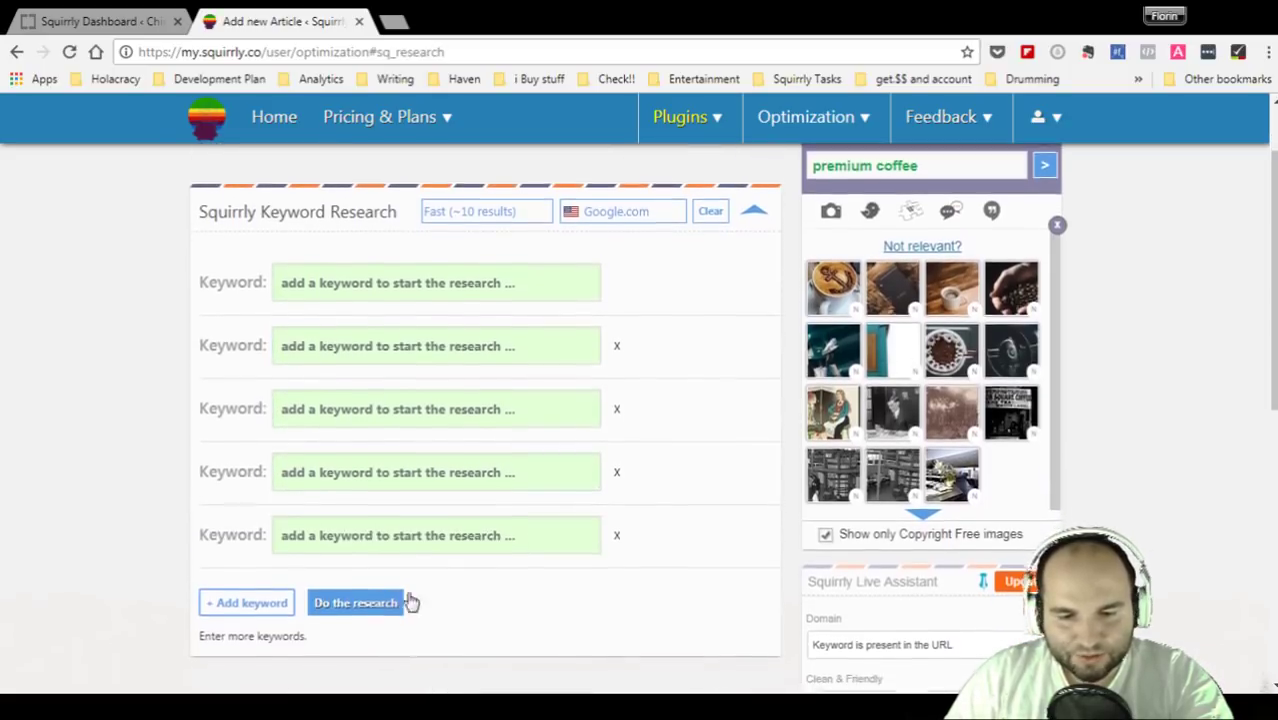
scroll(722, 414, up, 2)
click(756, 266)
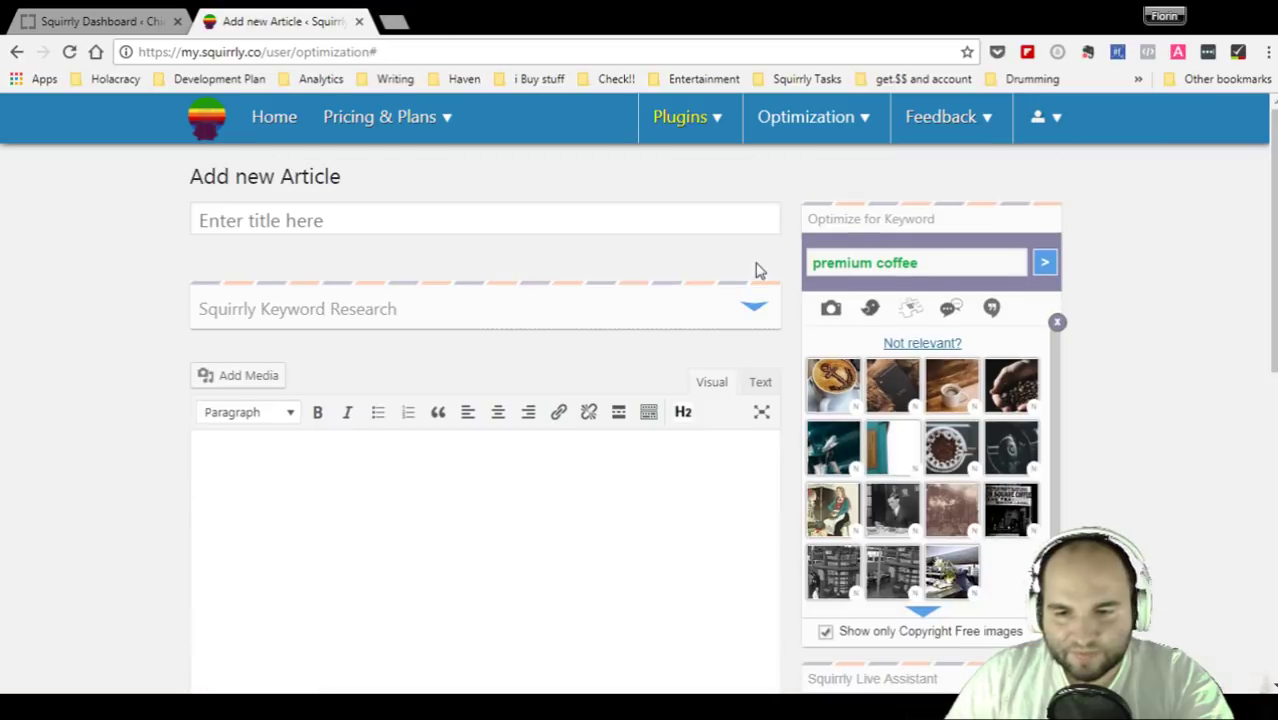
- Enter the title 'Trends in 2017 Related to Premium Coffee' and generate its permalink
click(598, 215)
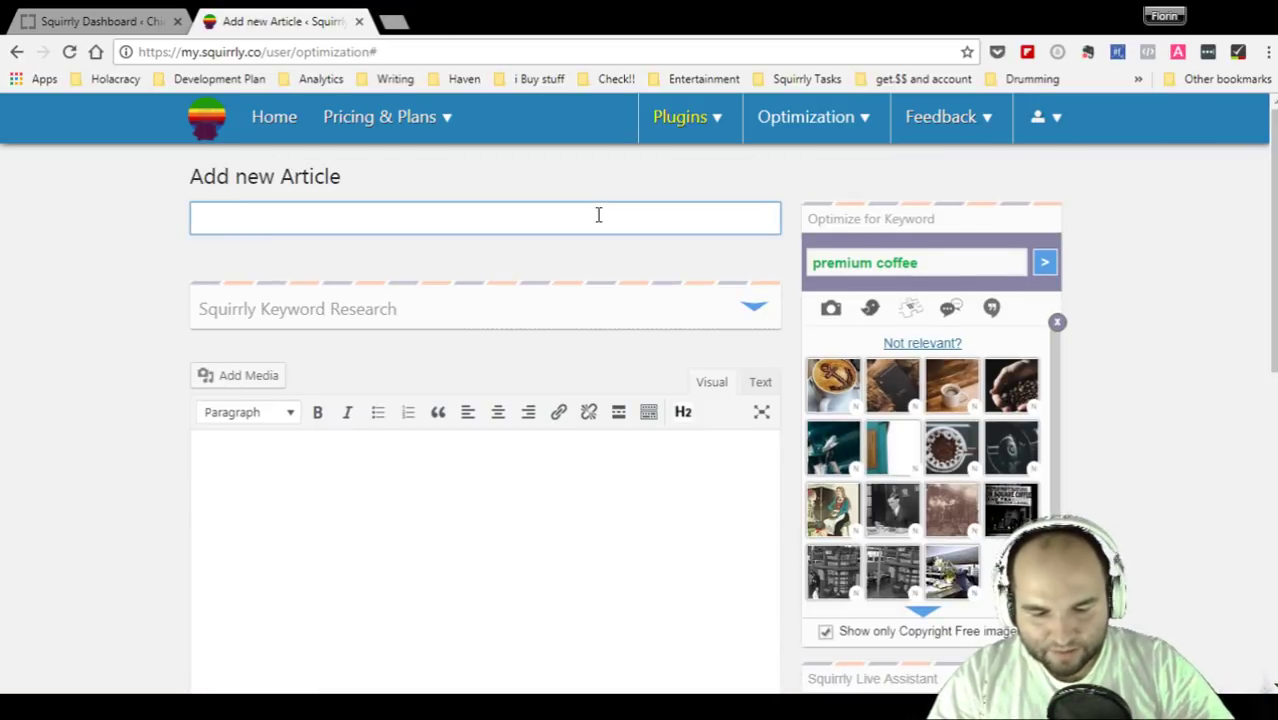
text(Trends )
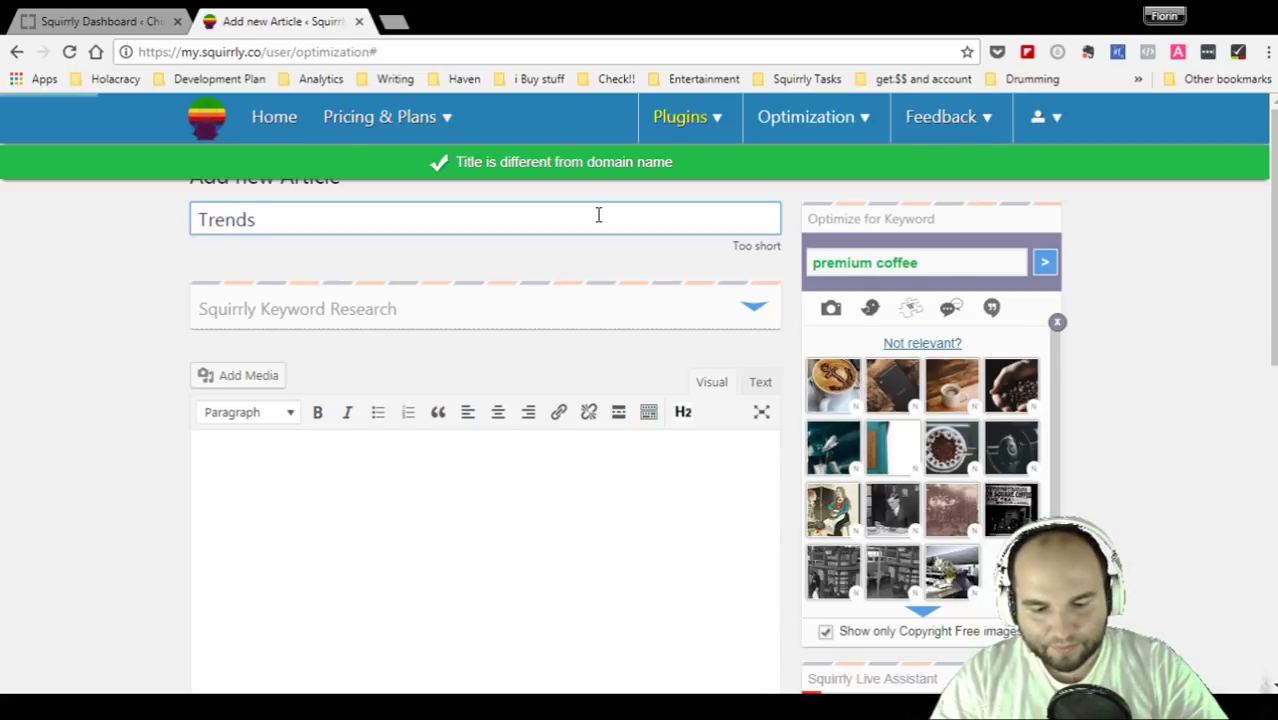
text(in 2017)
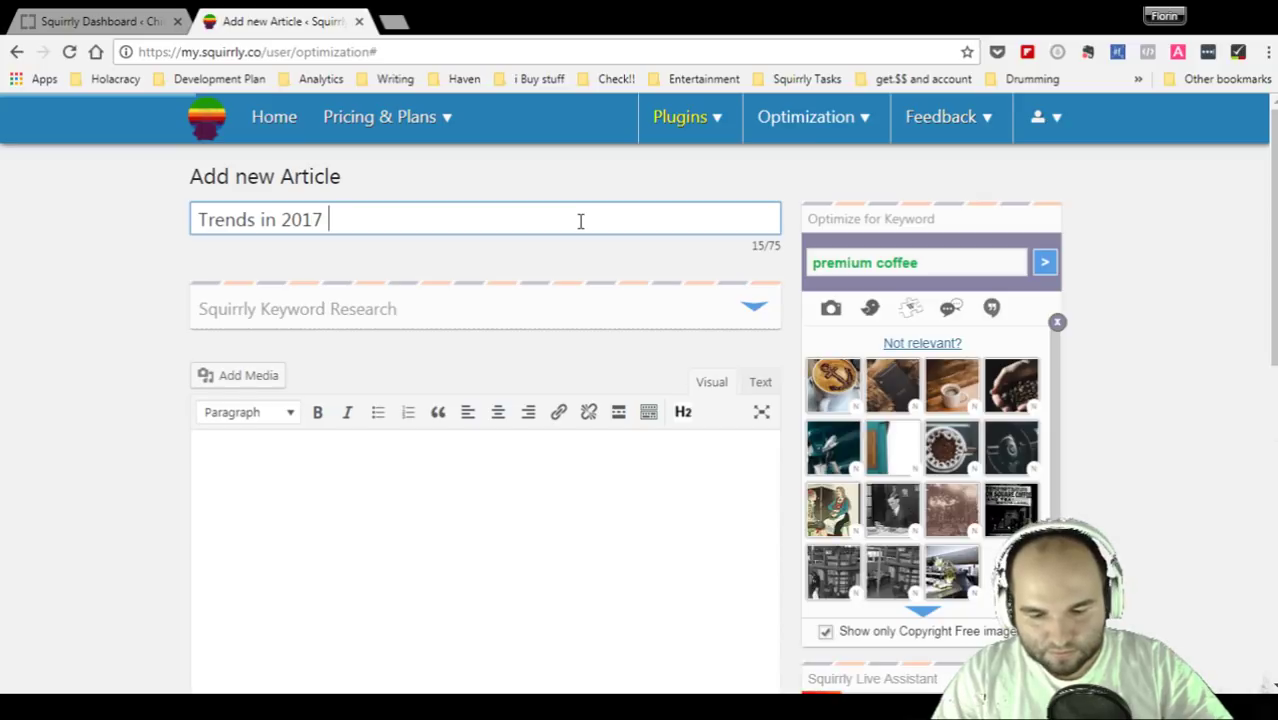
text(Rela)
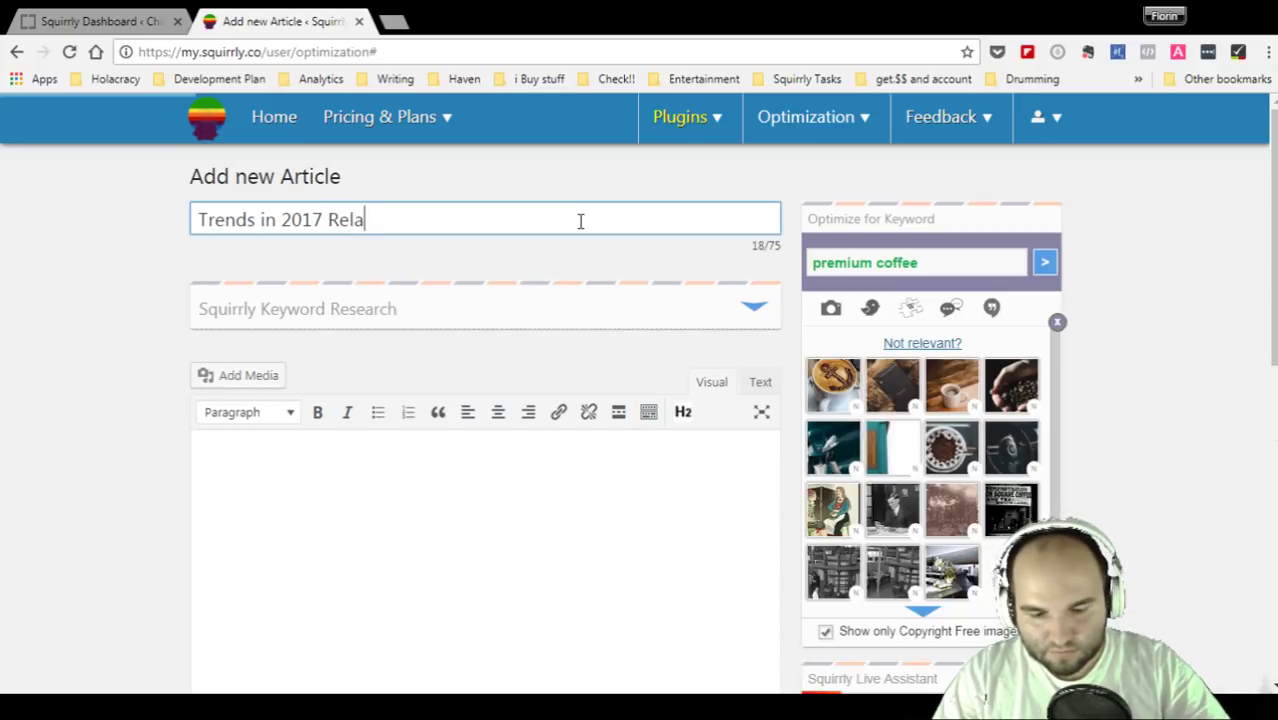
text(ted to Prem)
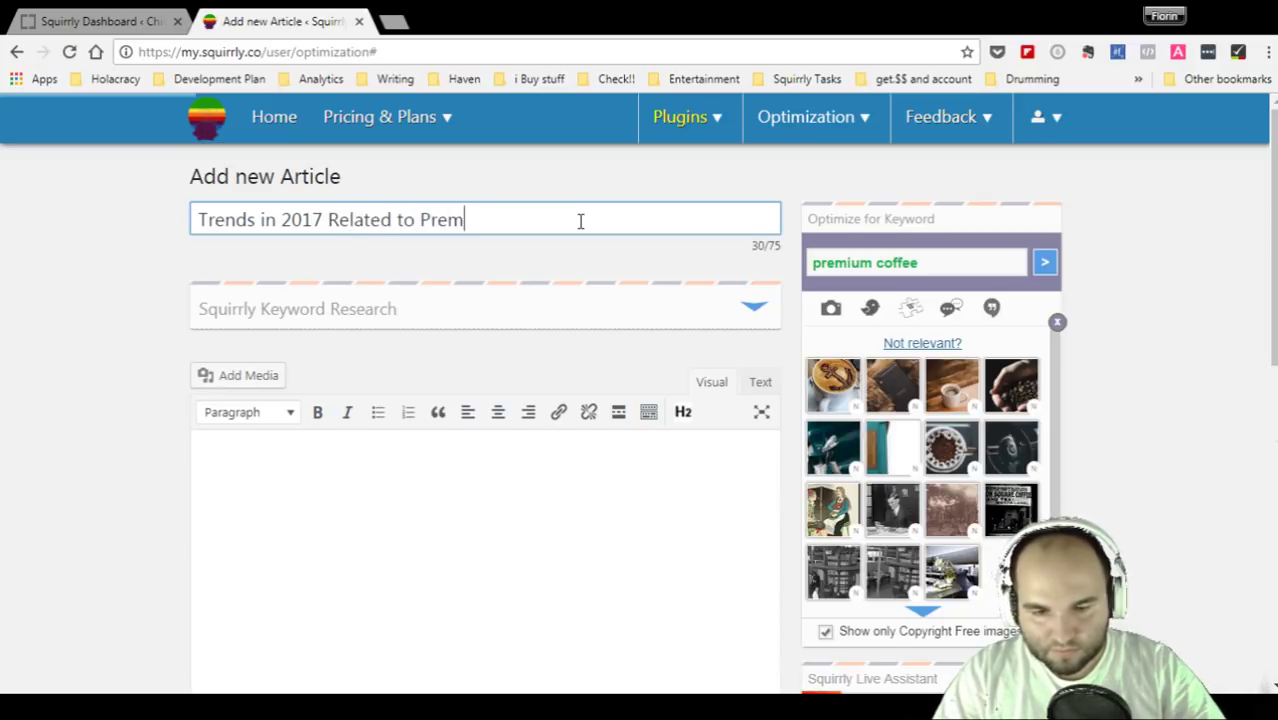
text(ium Coffee)
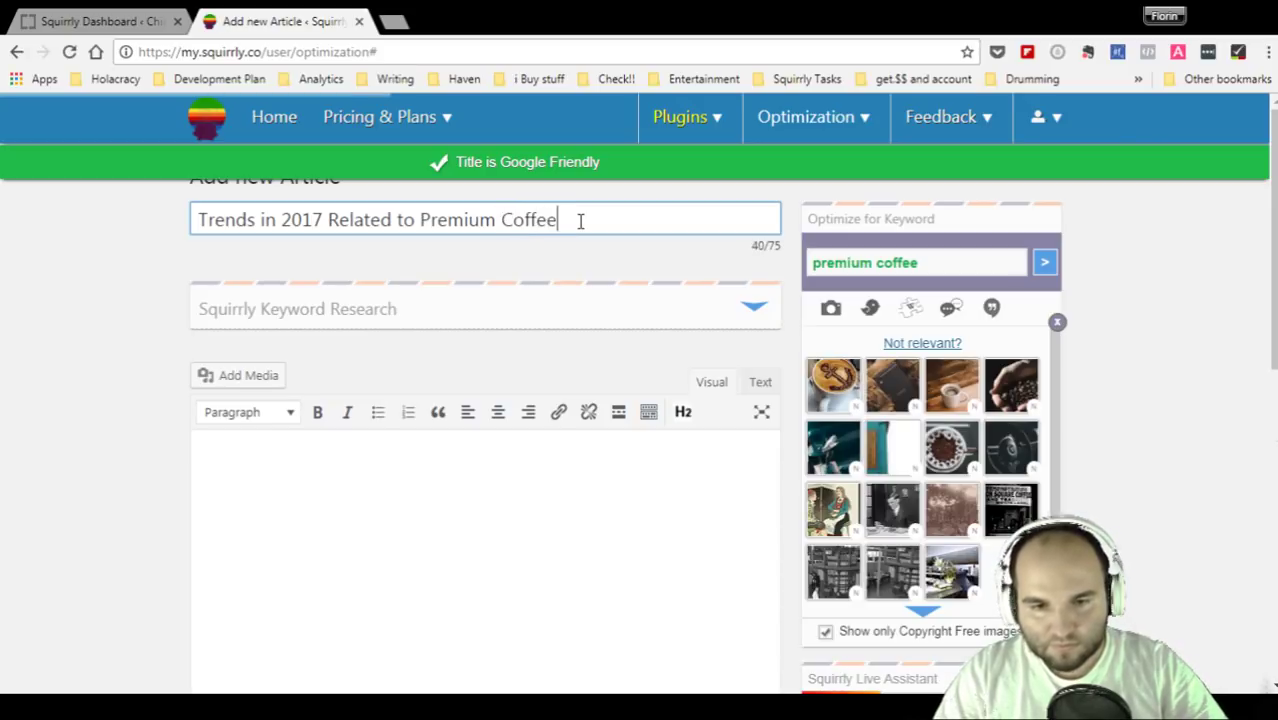
click(1143, 295)
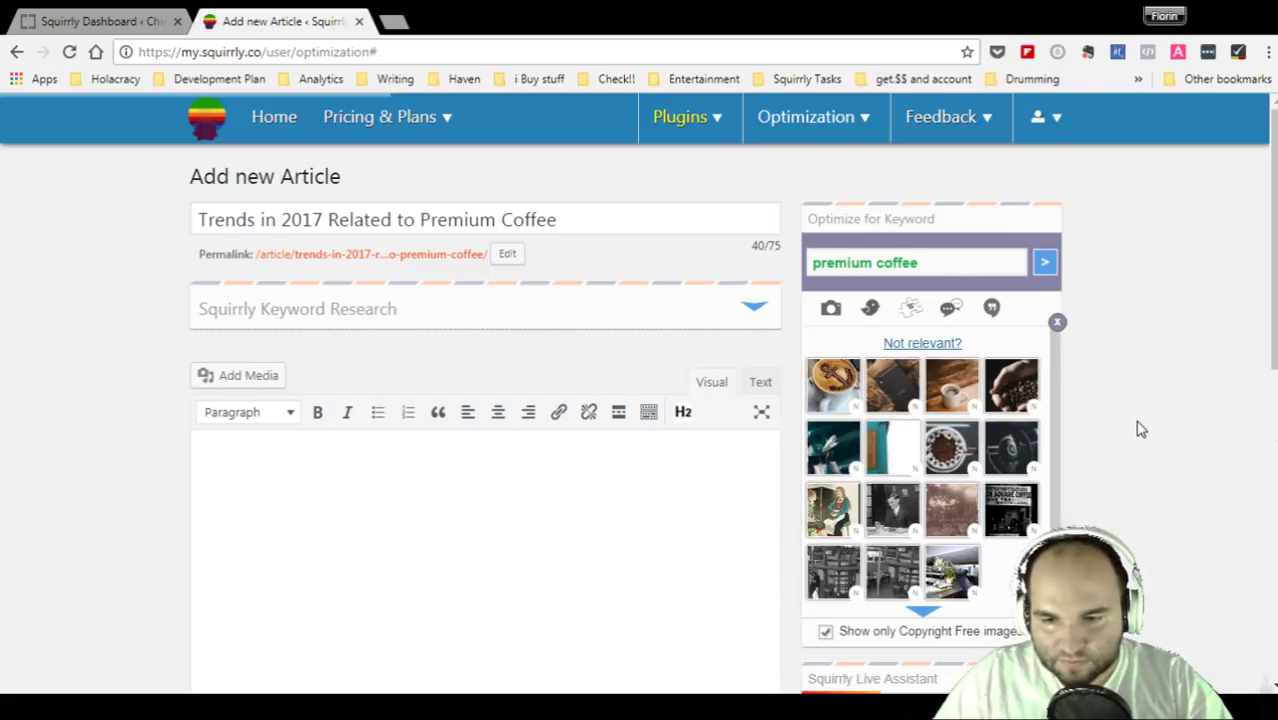
- Review the Live Assistant, then edit the /trends-in-2017-related-to-premium-coffee/ permalink slug
scroll(1141, 429, down, 4)
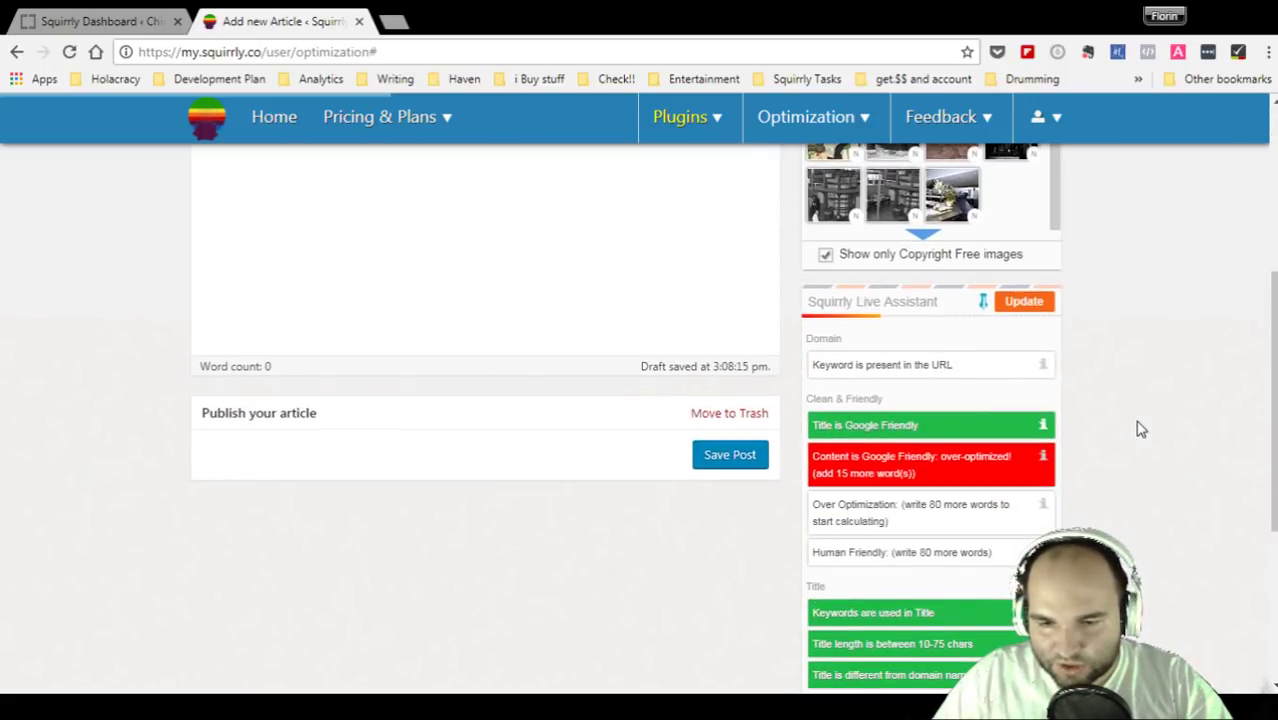
scroll(1141, 429, down, 3)
scroll(1136, 428, up, 7)
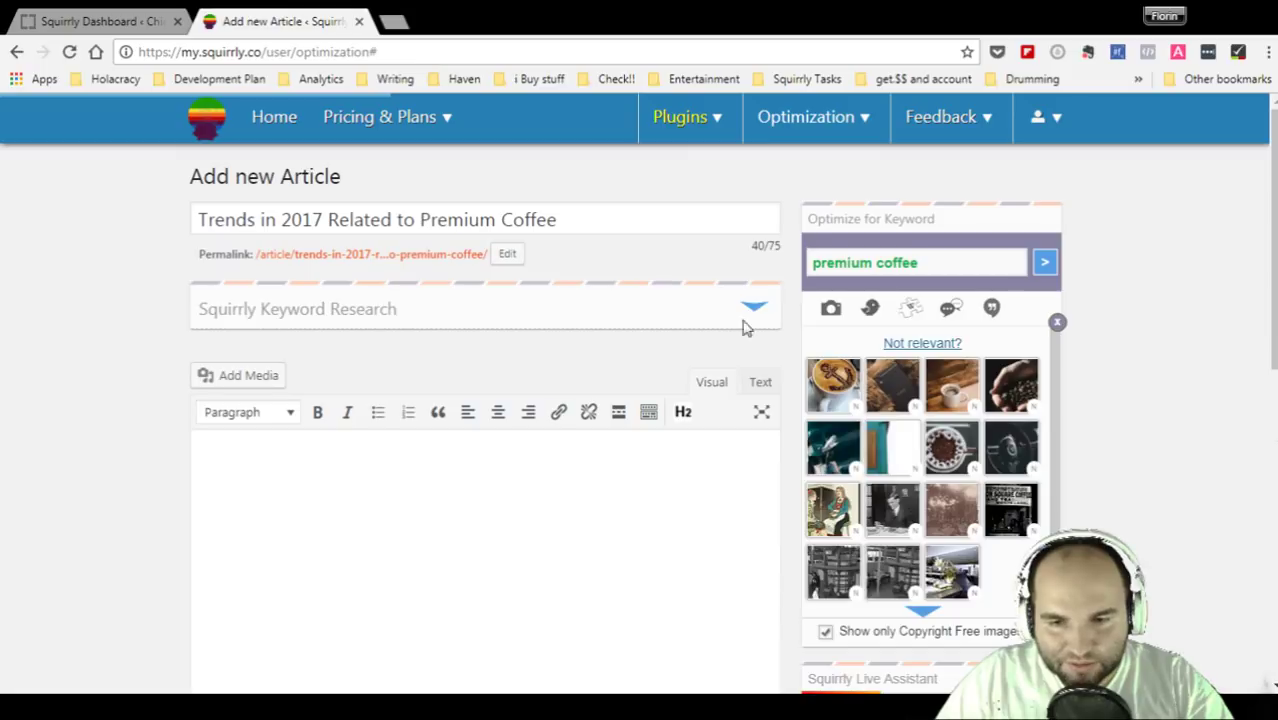
drag(194, 254, 515, 266)
click(505, 264)
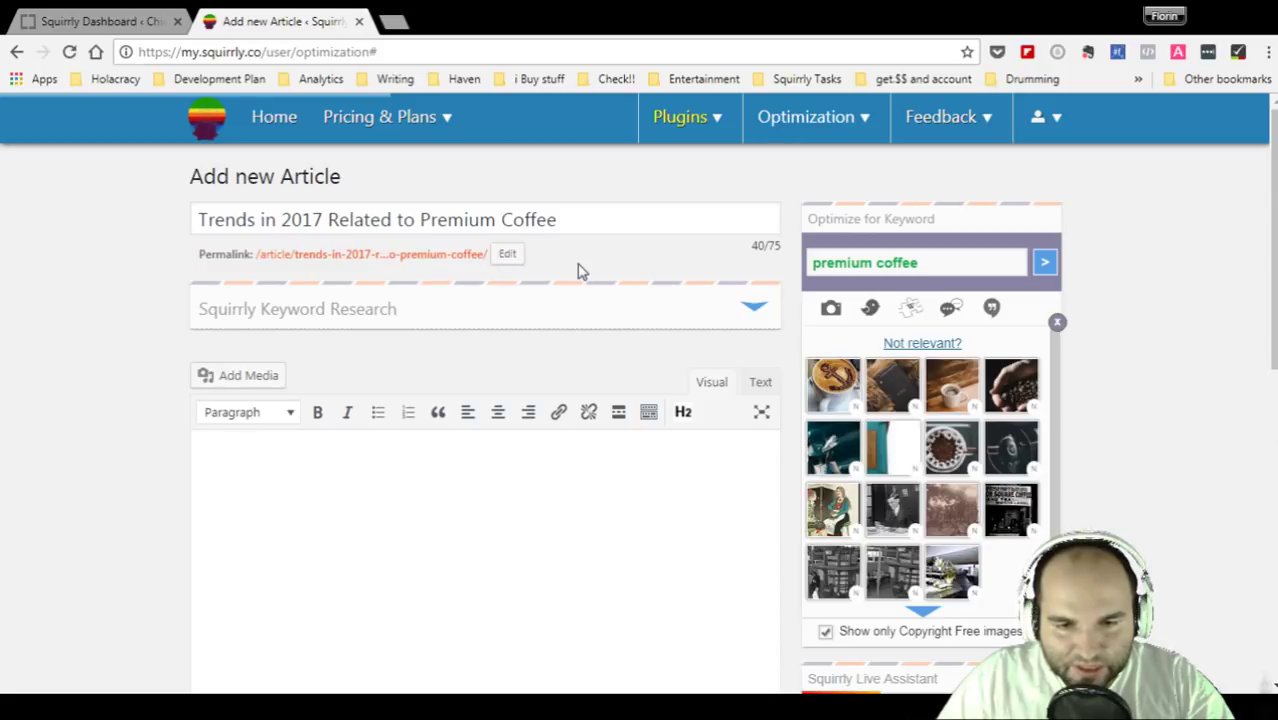
click(505, 262)
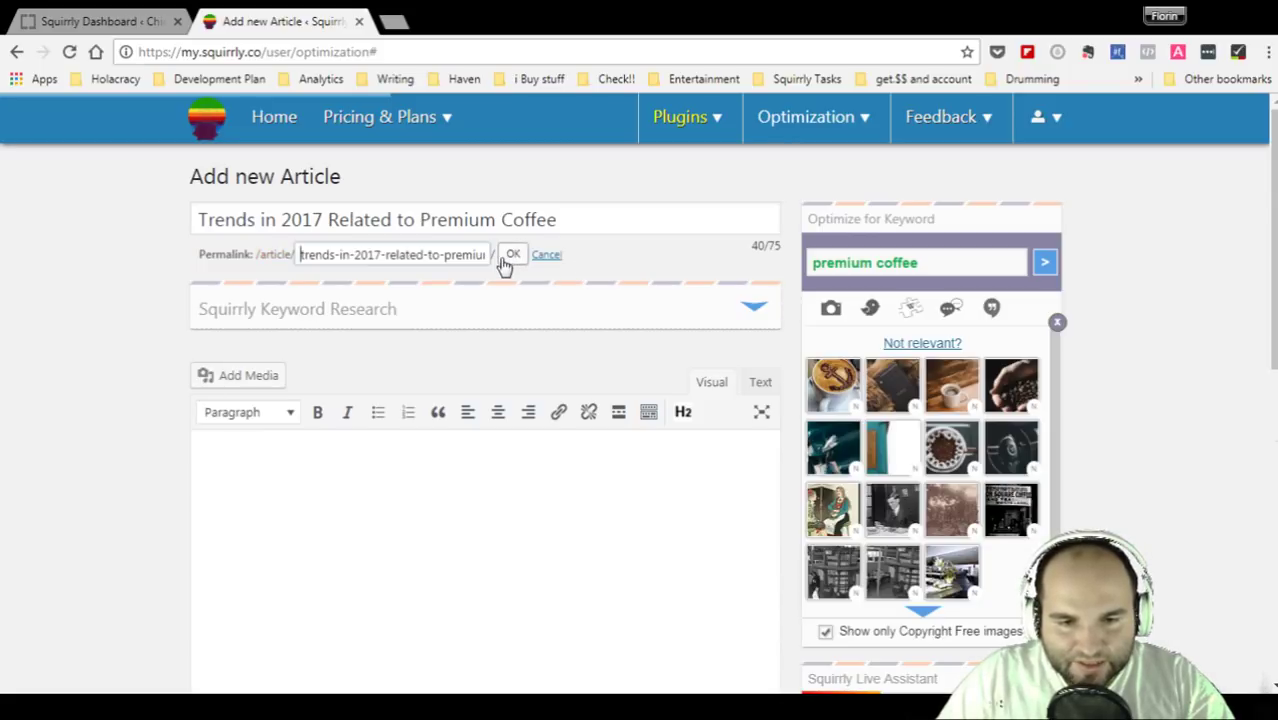
drag(424, 256, 266, 257)
- Confirm the keyword-based permalink slug with OK
click(513, 257)
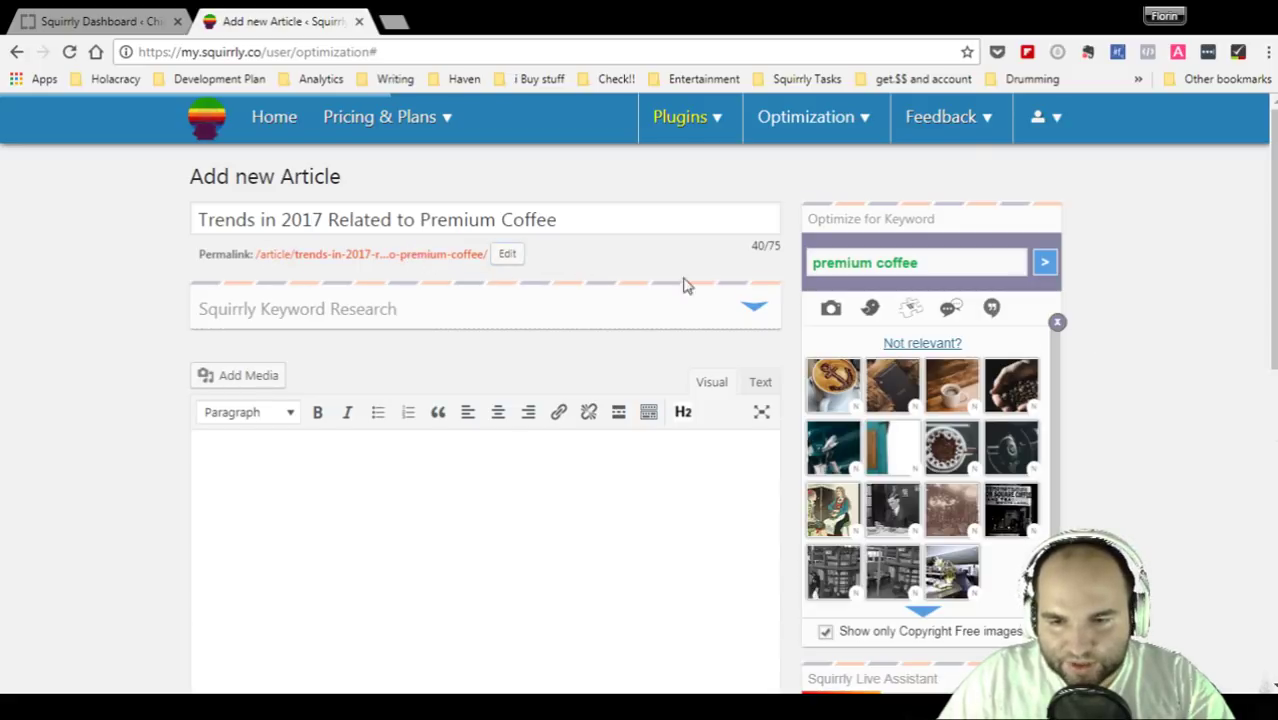
scroll(1146, 394, down, 1)
scroll(1146, 394, up, 1)
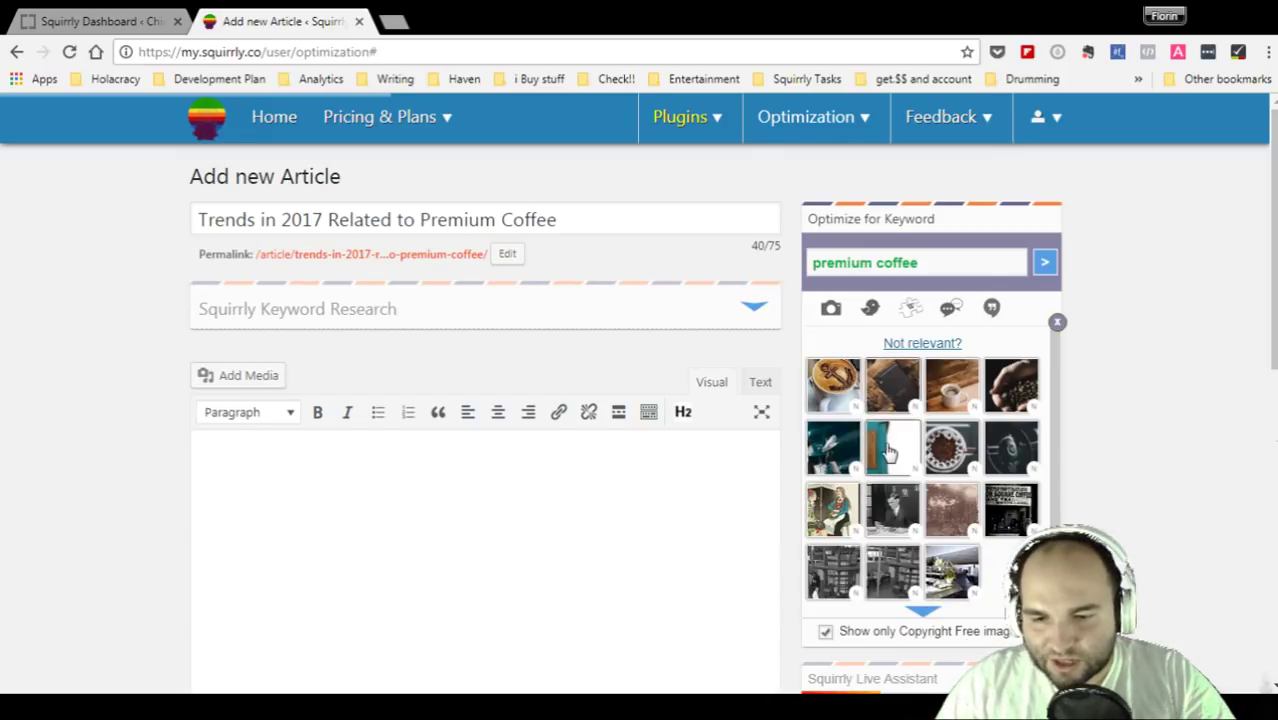
- Insert the suggested latte-art coffee photo at the top of the article body
click(613, 469)
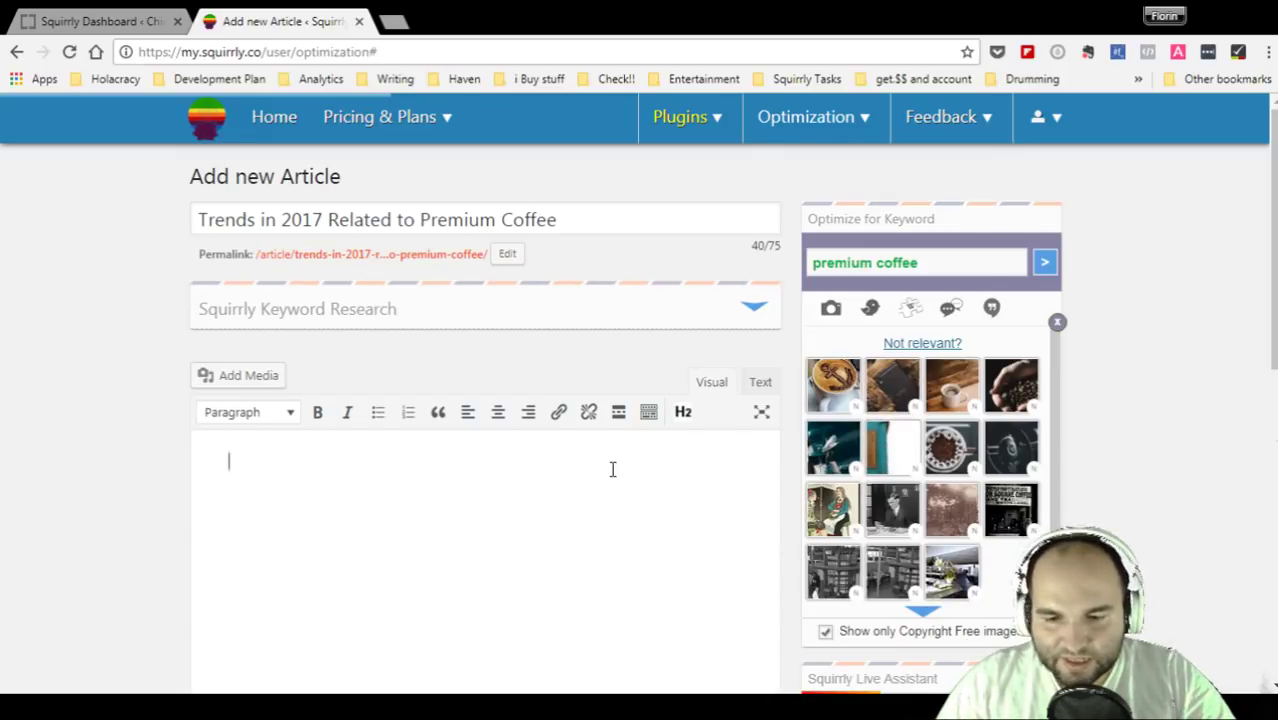
click(845, 393)
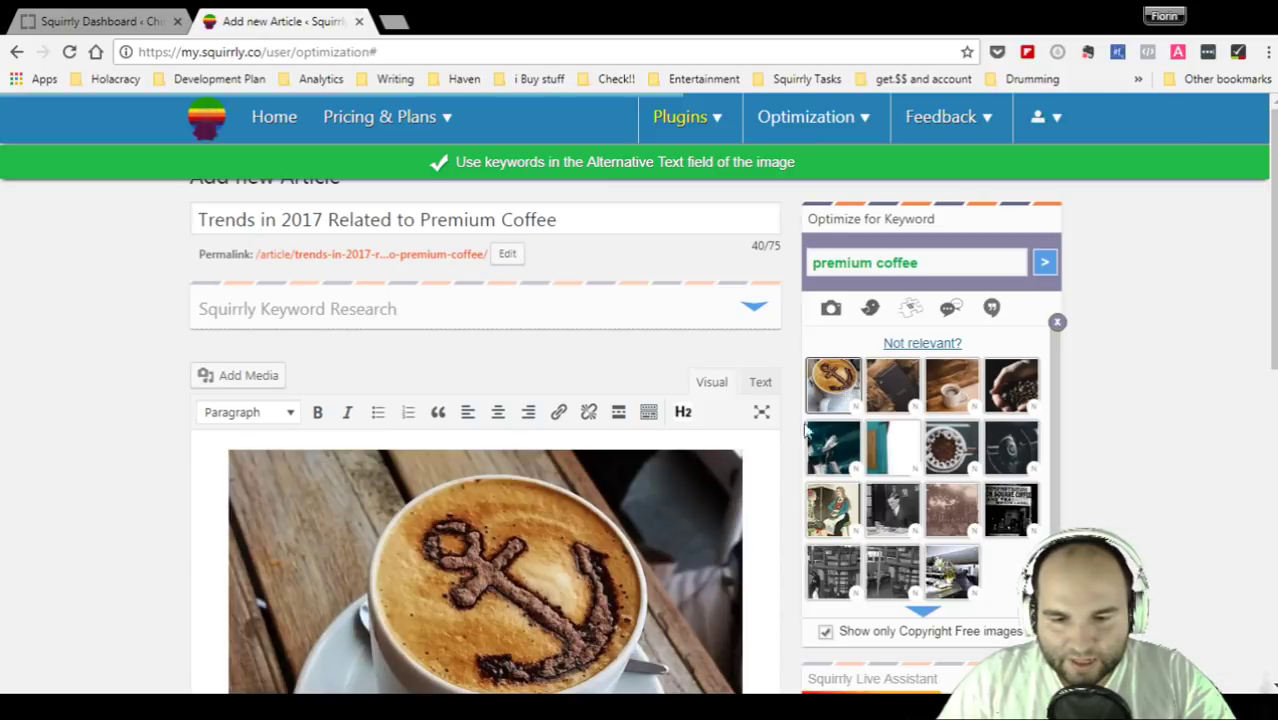
scroll(633, 548, down, 2)
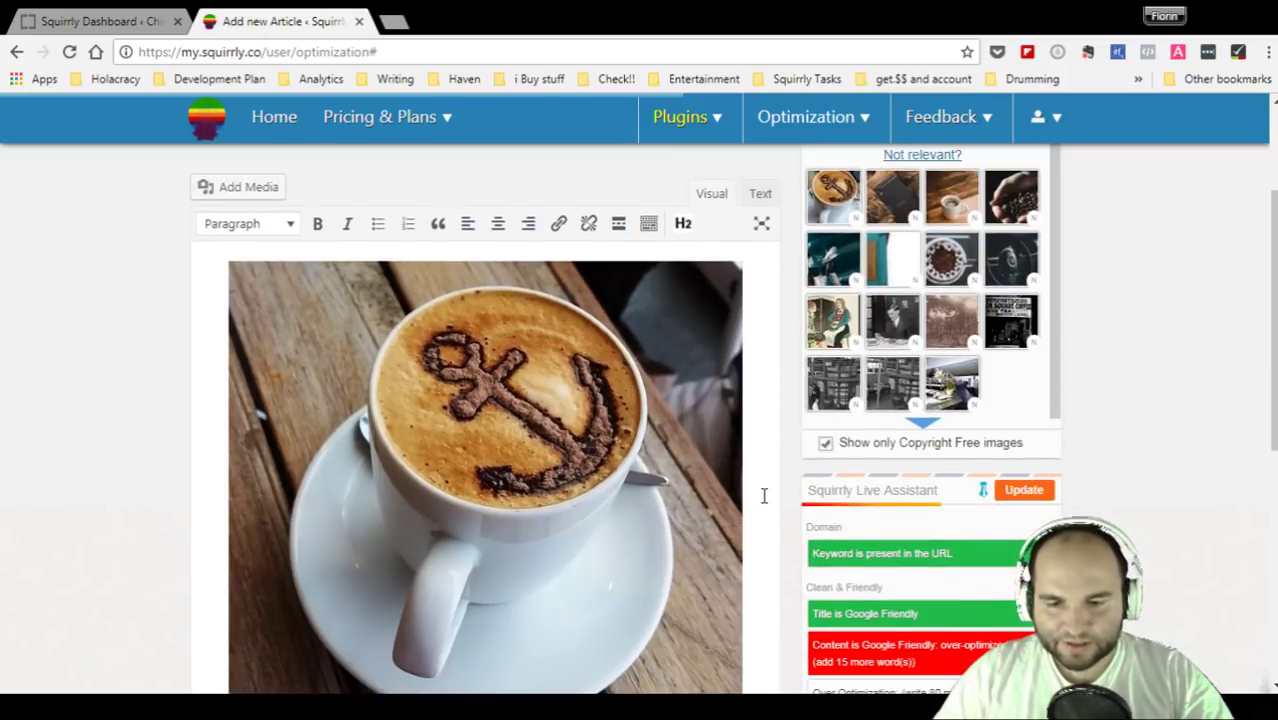
scroll(763, 495, down, 2)
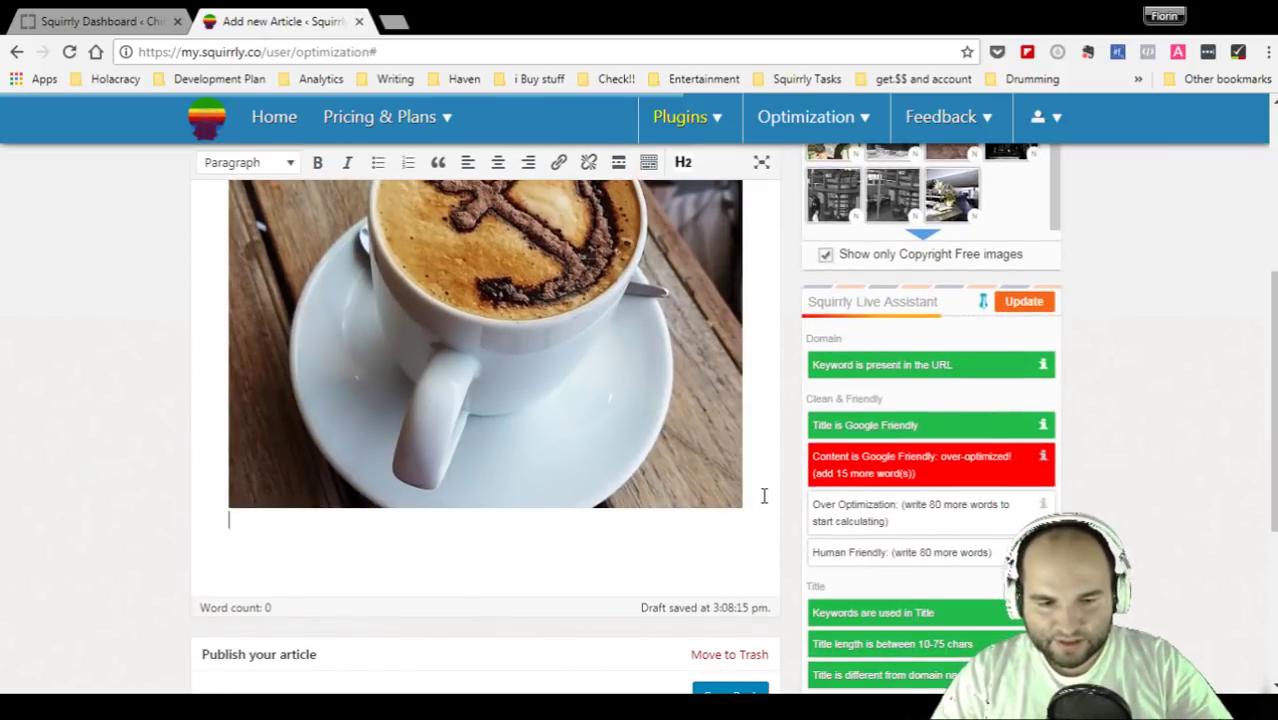
- Below the photo, write 'Premium Coffee is currently trending as more and more people'
key(Return)
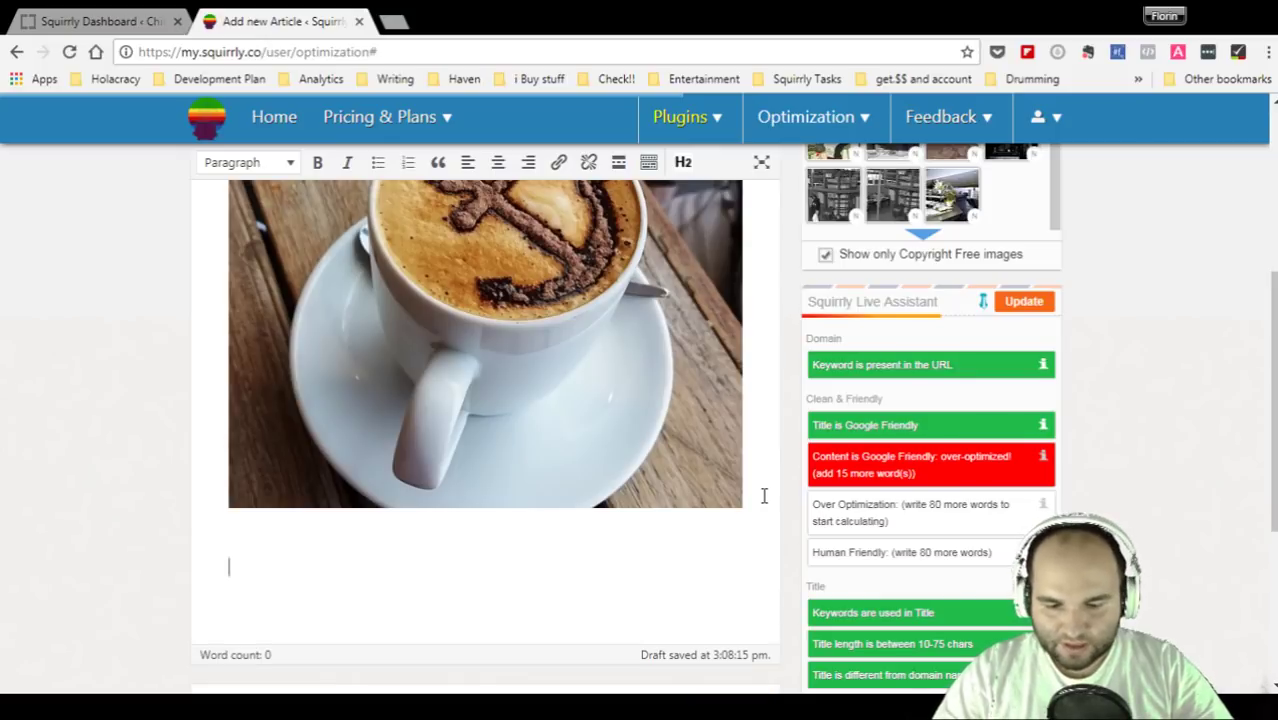
text(P)
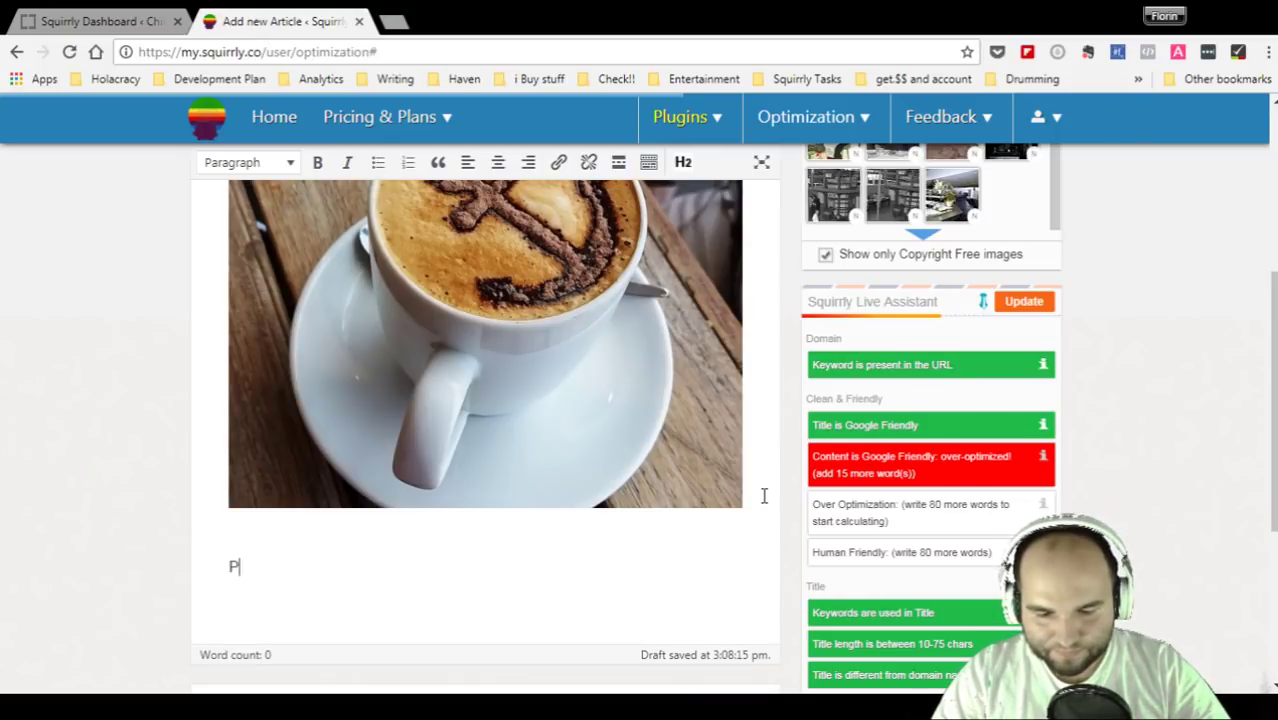
text(remium Cof)
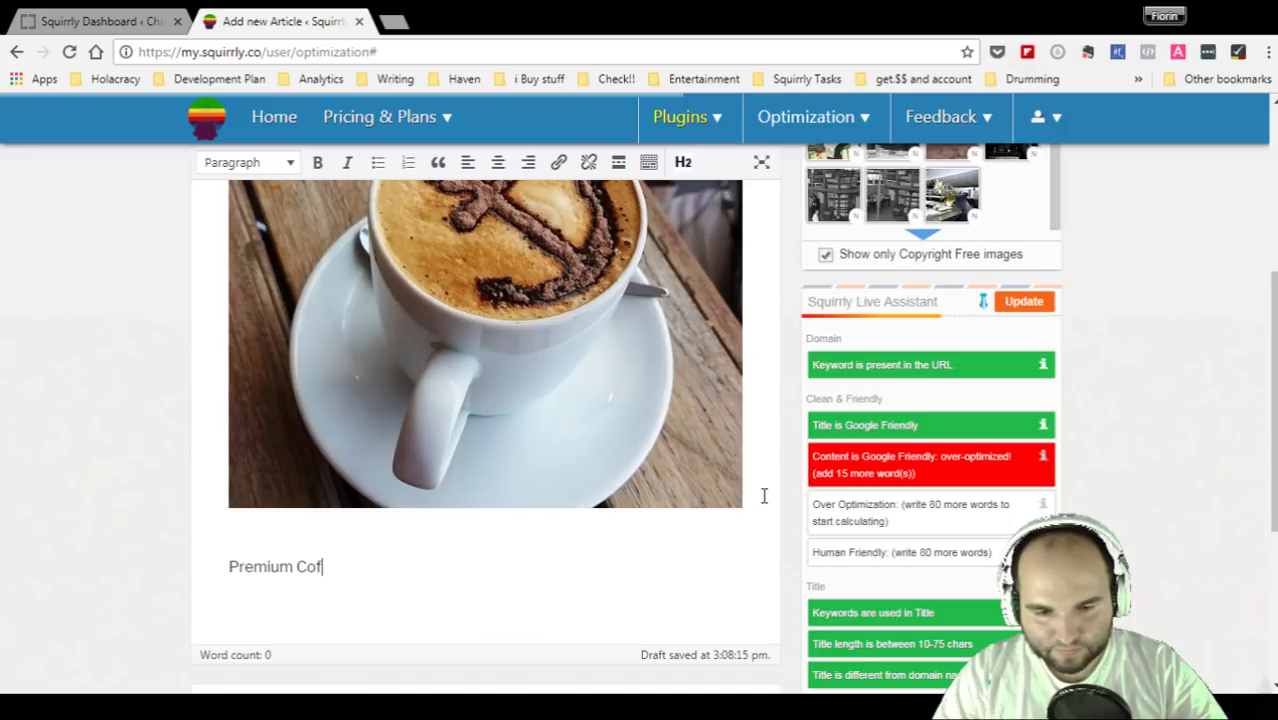
text(fee is)
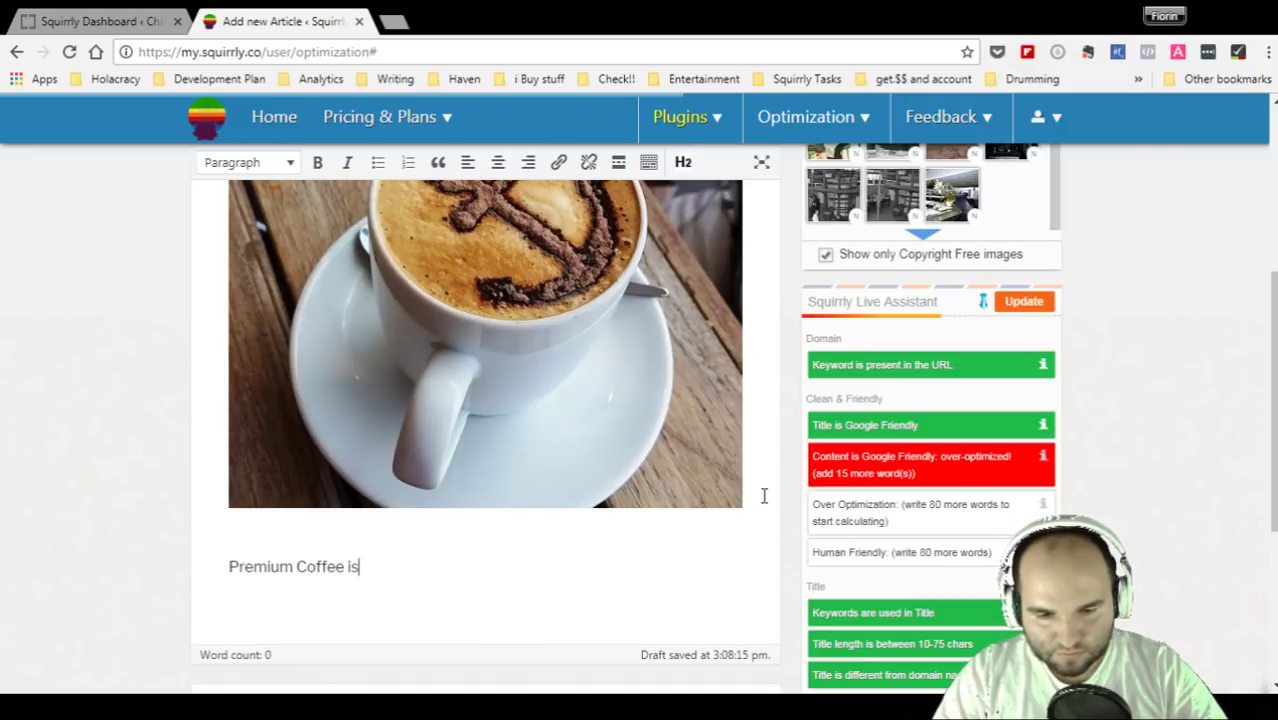
text( currently t)
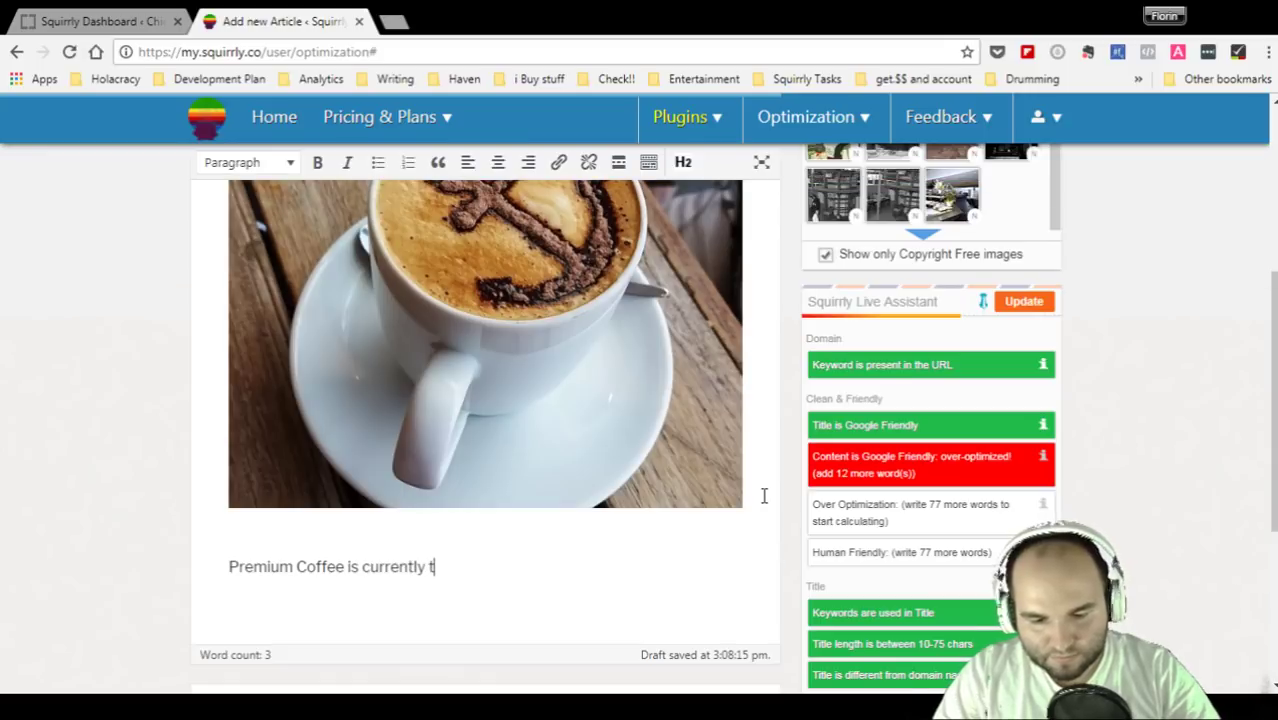
text(rending as)
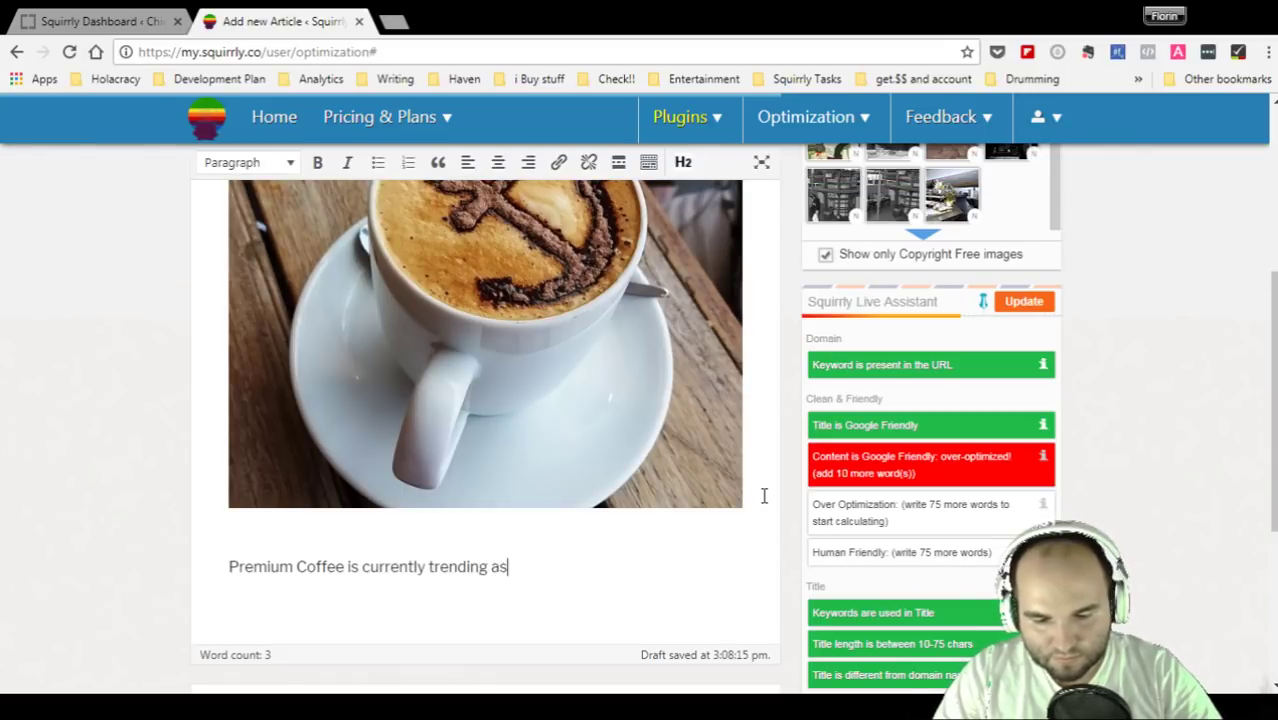
text( more and mor)
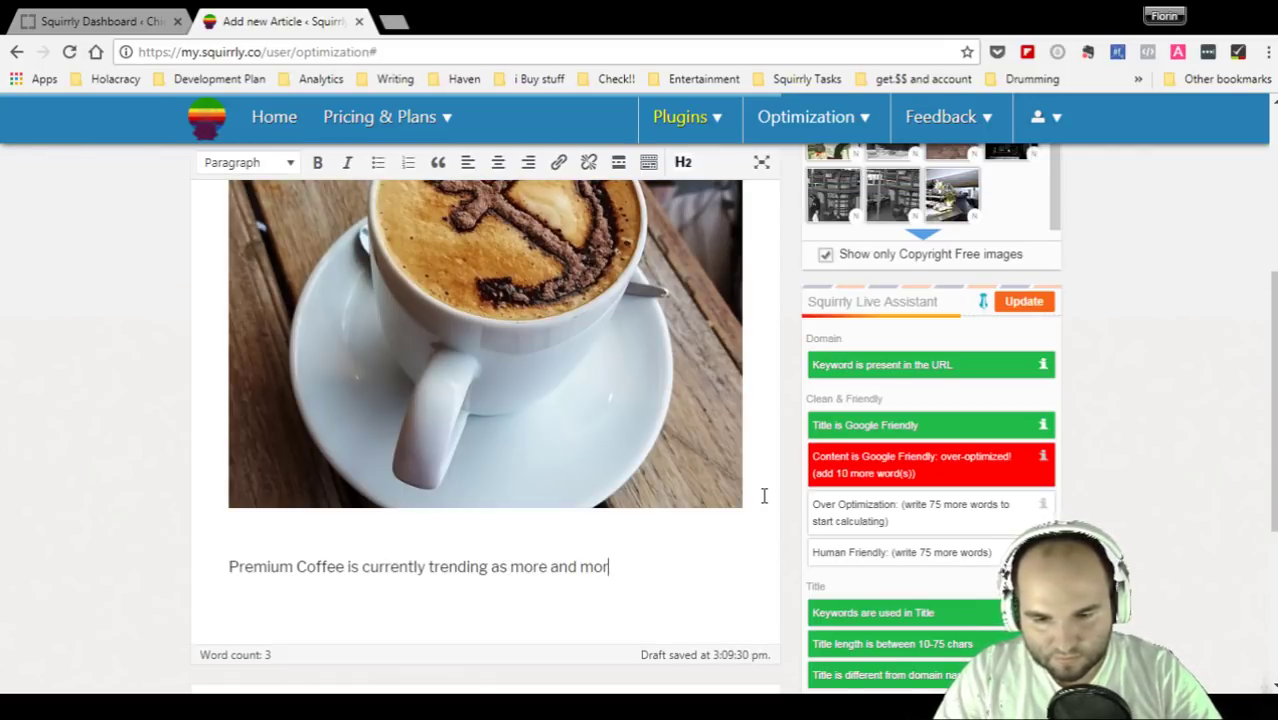
text(e people)
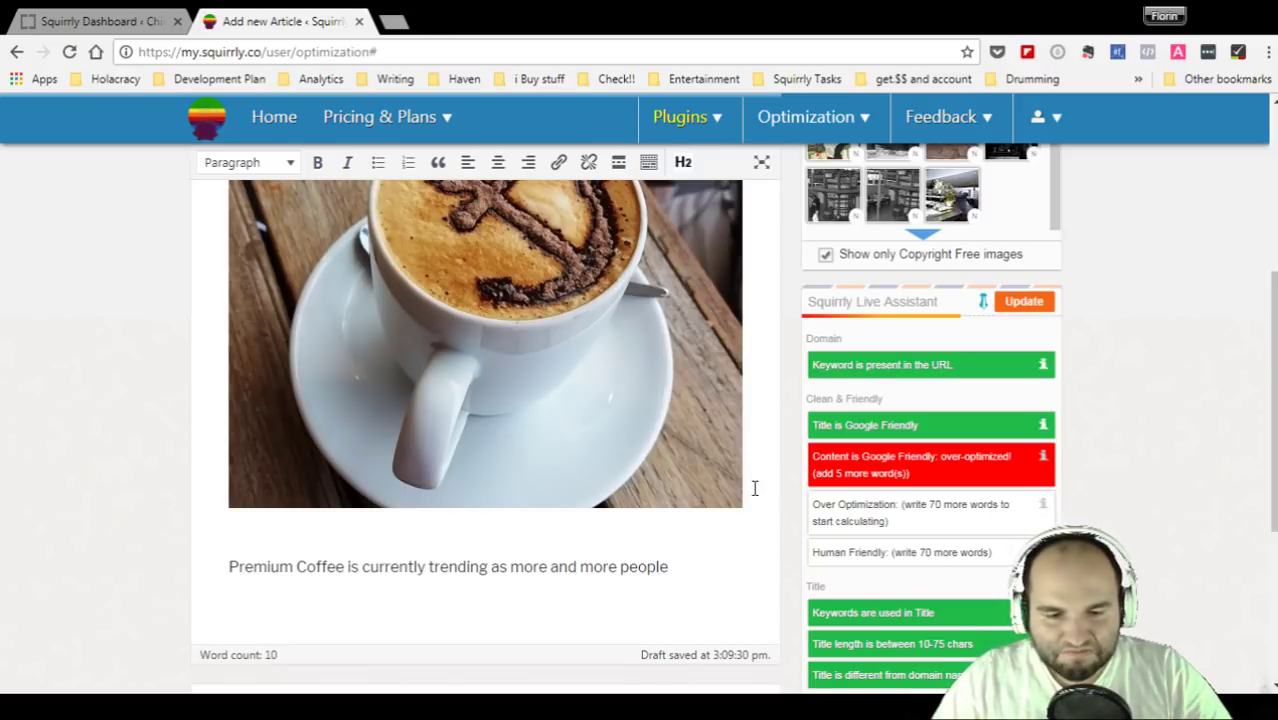
scroll(755, 488, up, 5)
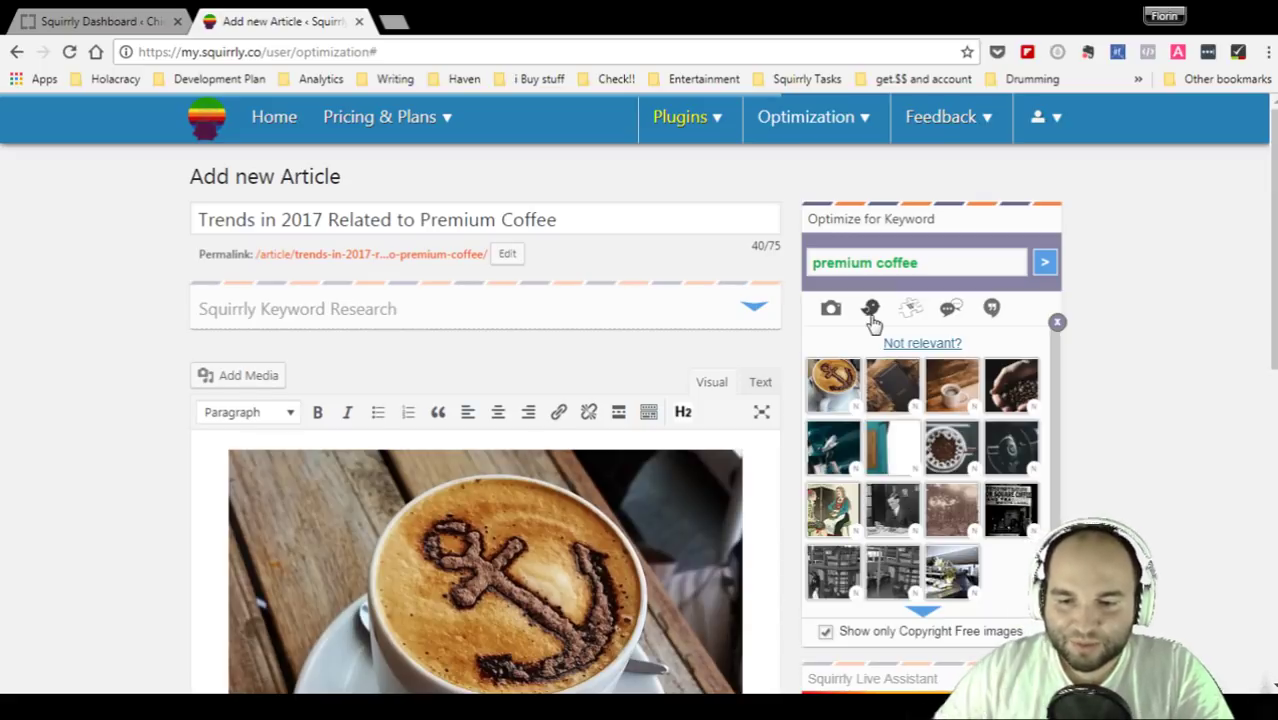
click(871, 309)
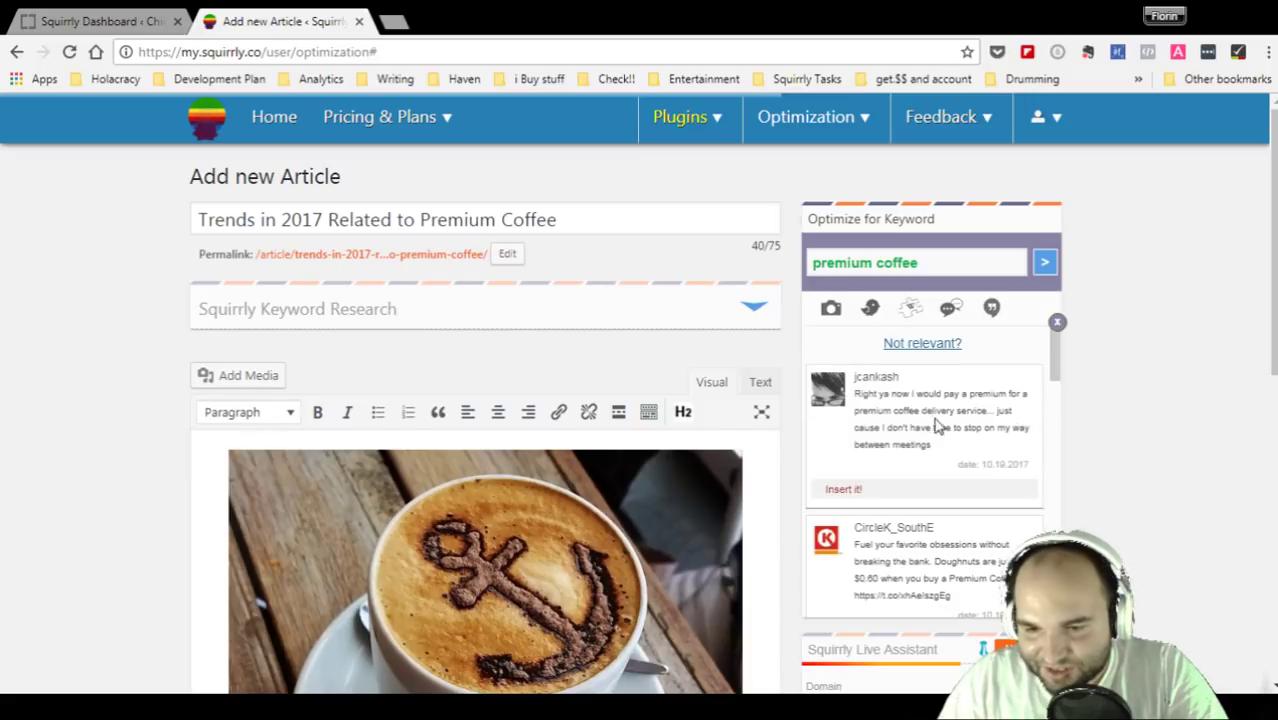
drag(933, 410, 1034, 426)
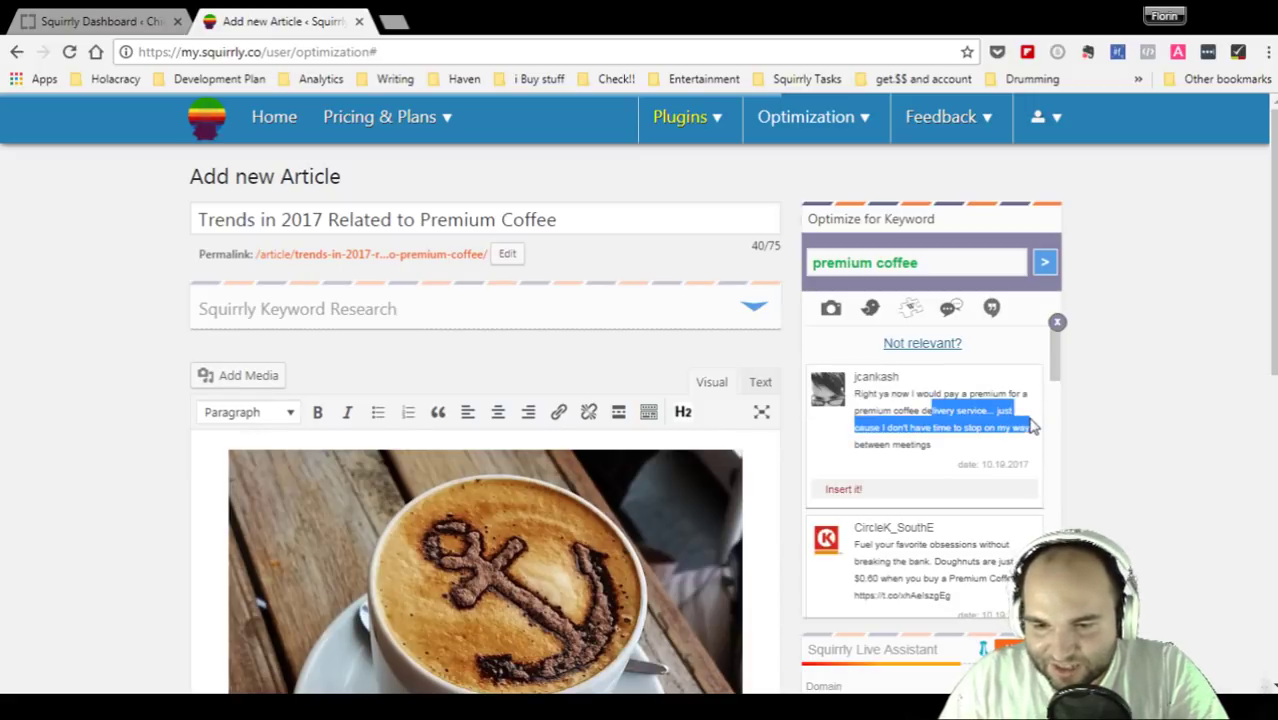
click(946, 438)
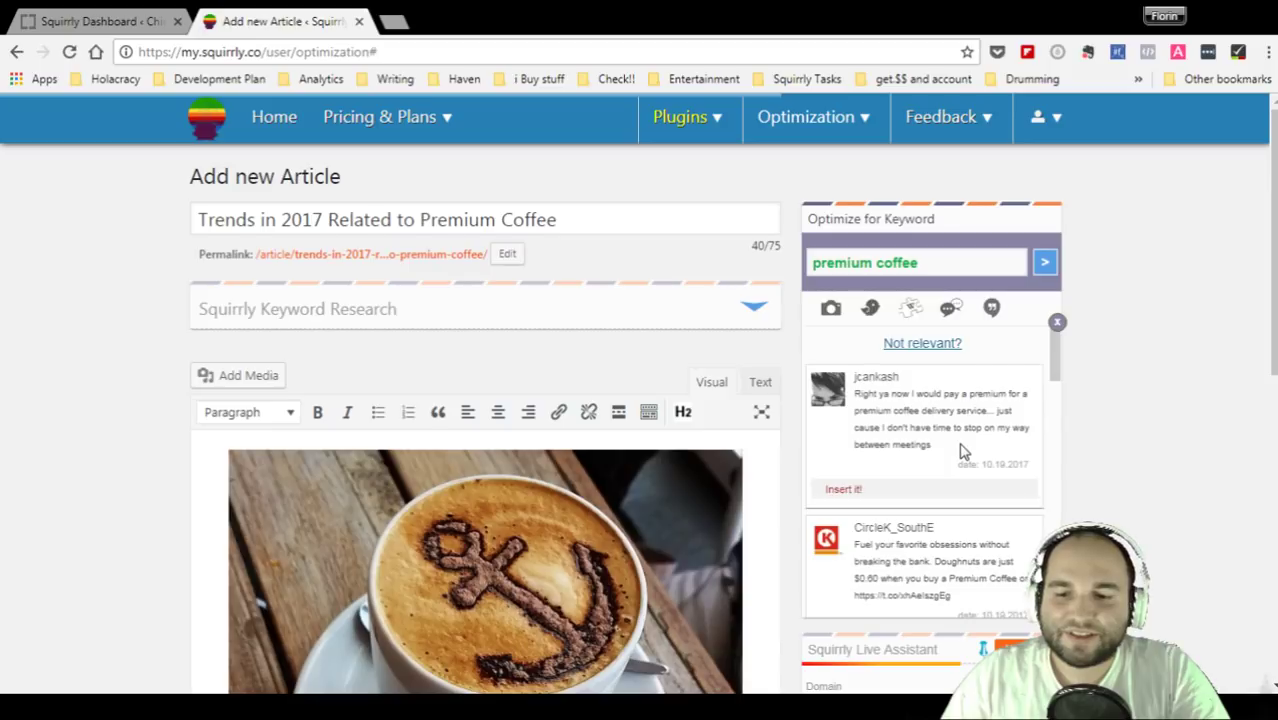
scroll(962, 452, down, 1)
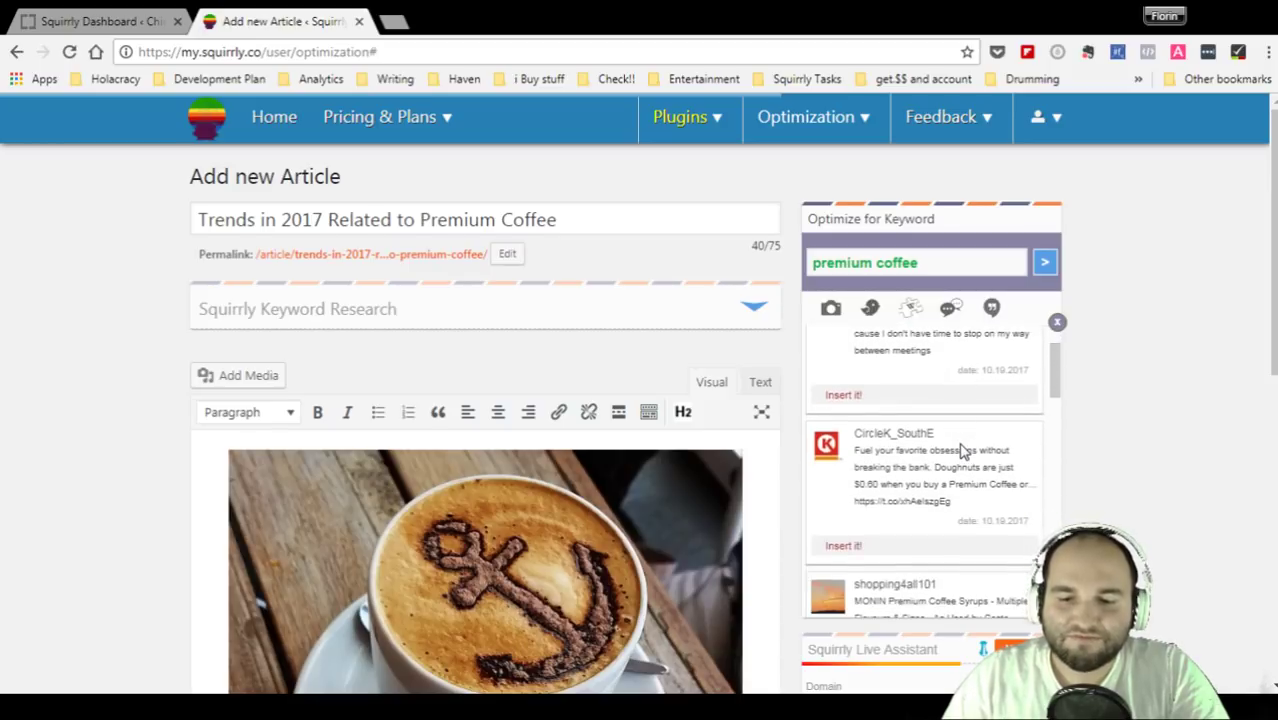
scroll(962, 452, down, 1)
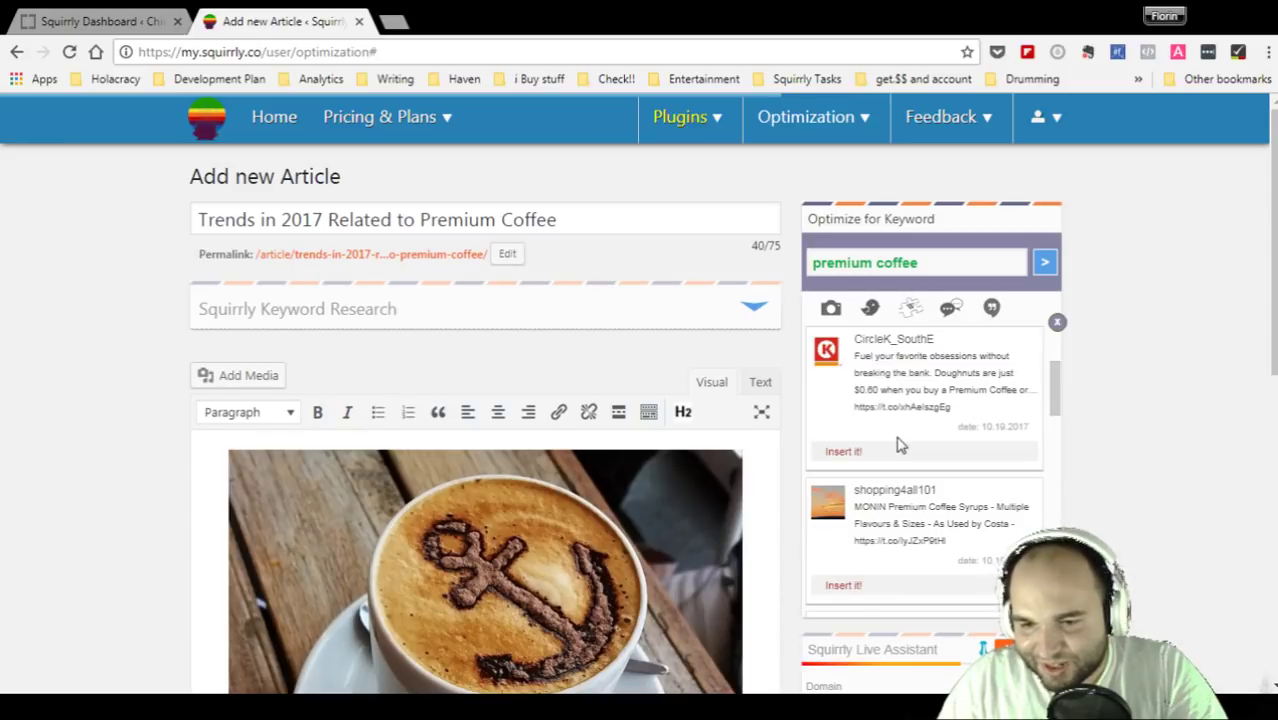
scroll(897, 440, down, 1)
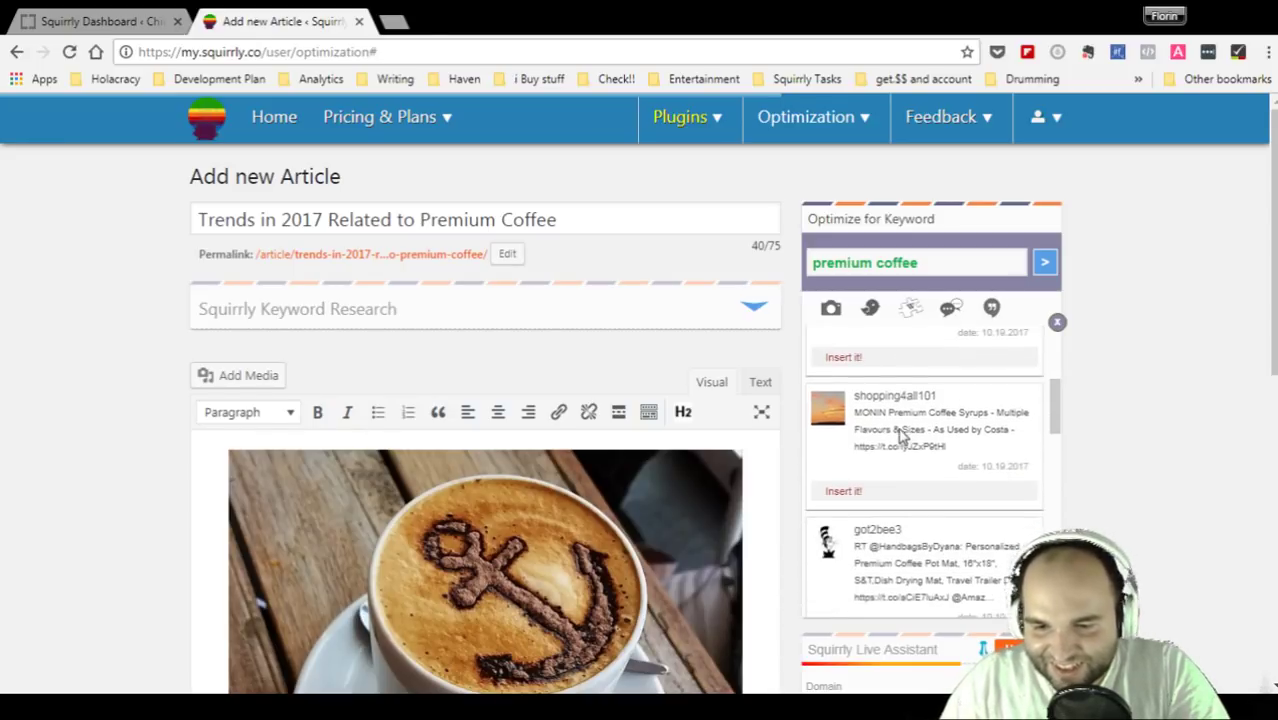
drag(928, 412, 985, 428)
scroll(975, 437, down, 3)
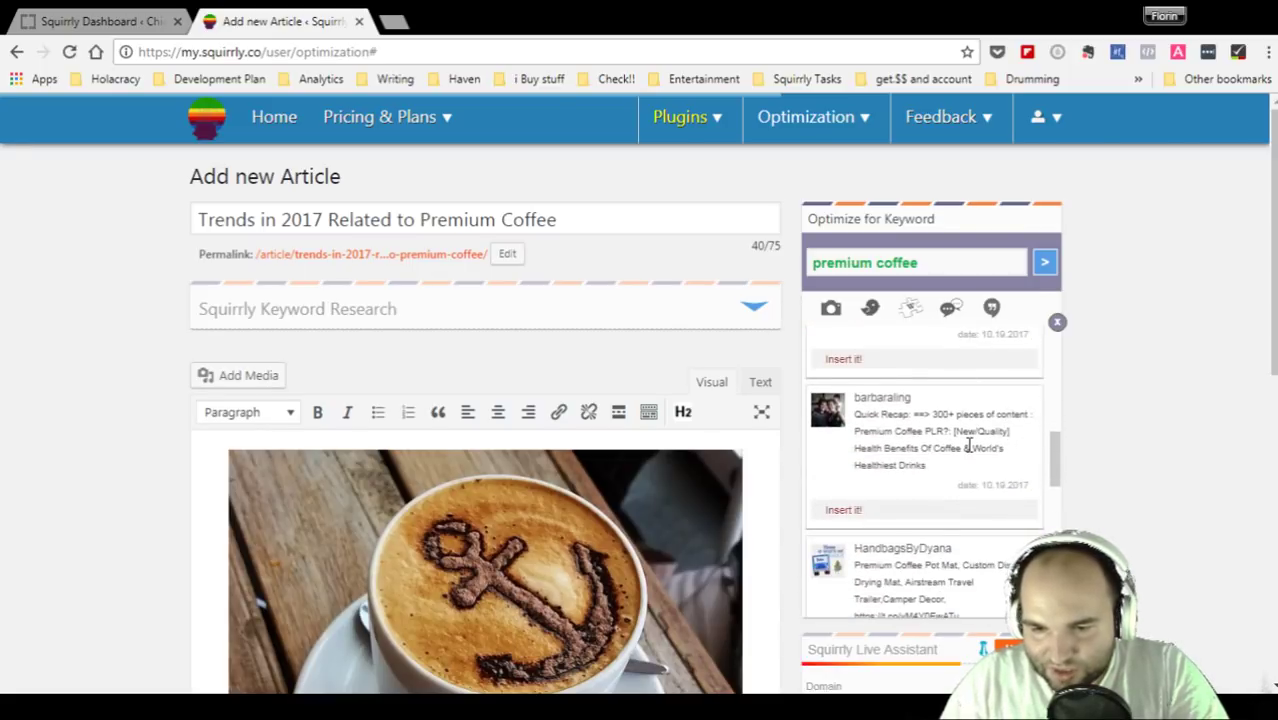
scroll(968, 446, down, 1)
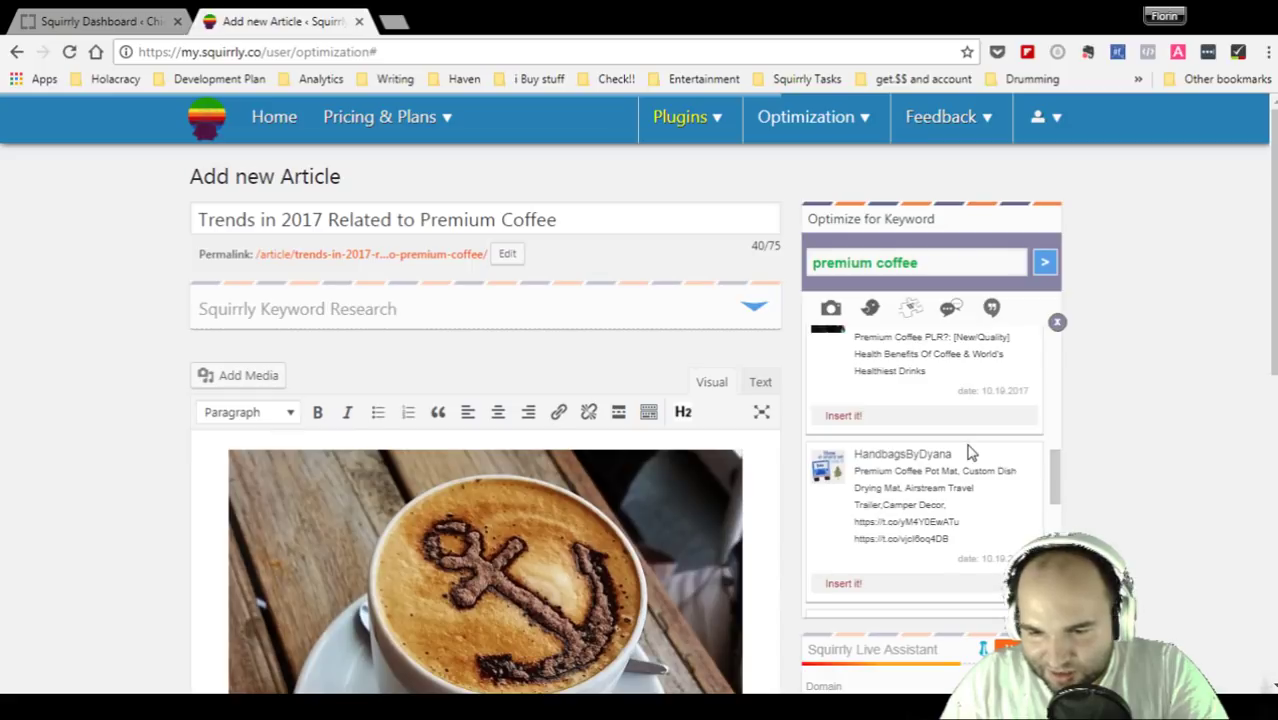
scroll(968, 452, up, 1)
drag(862, 413, 970, 447)
scroll(970, 447, down, 5)
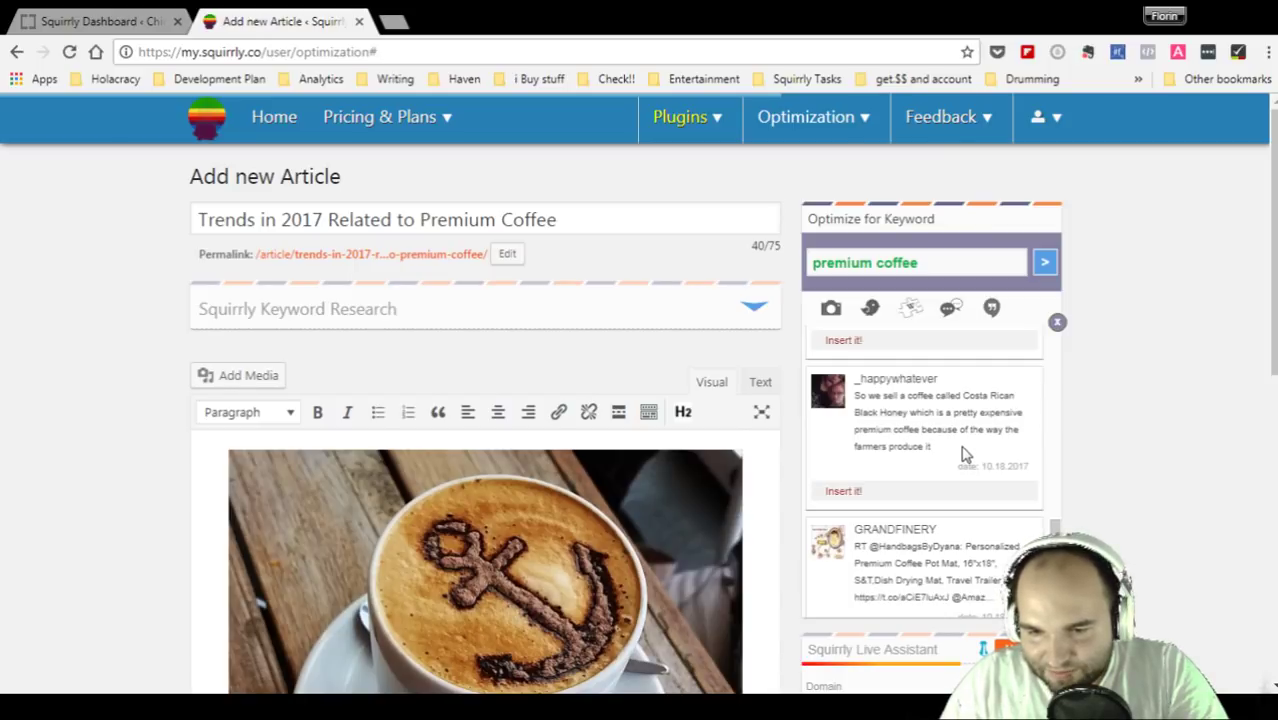
drag(882, 395, 1010, 428)
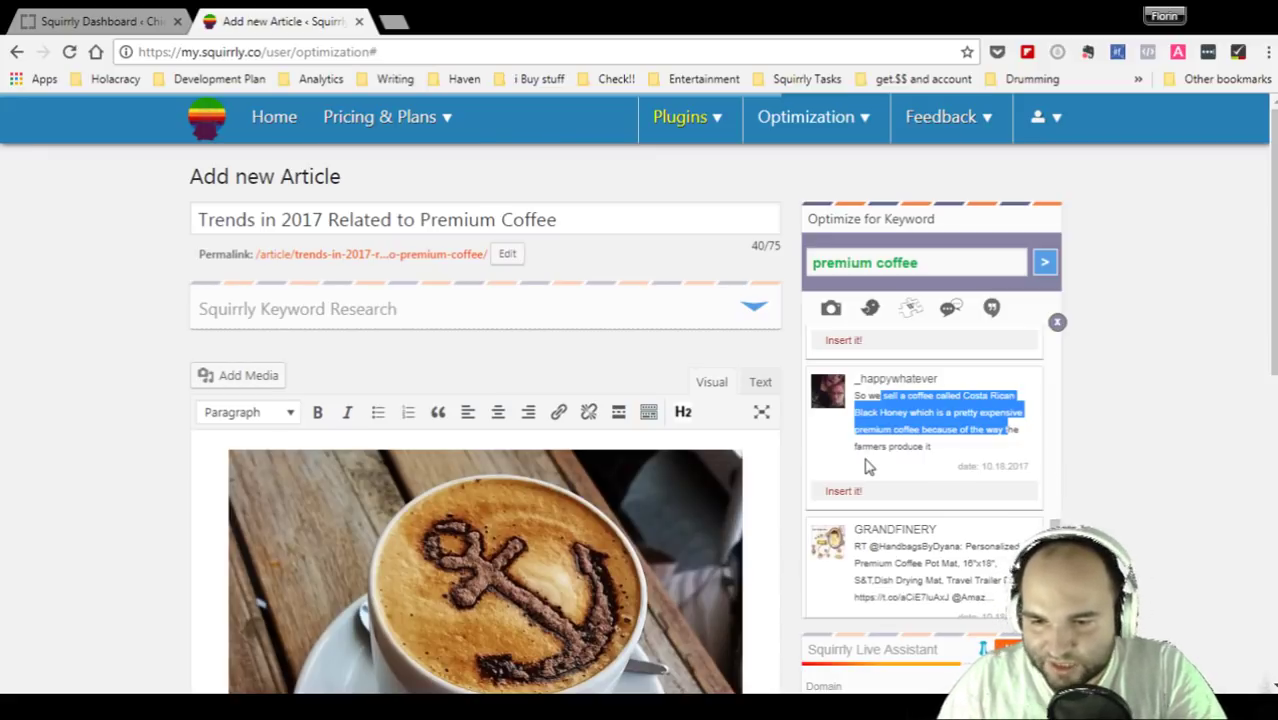
scroll(904, 465, down, 3)
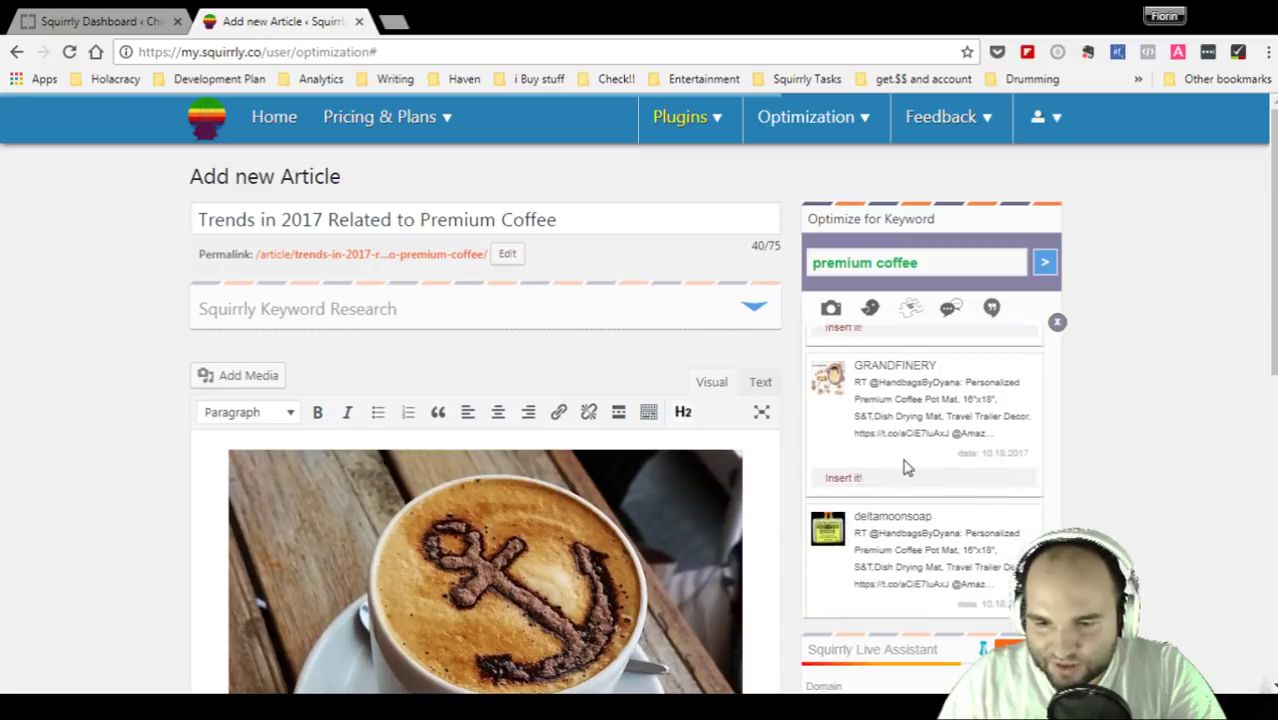
scroll(906, 466, up, 10)
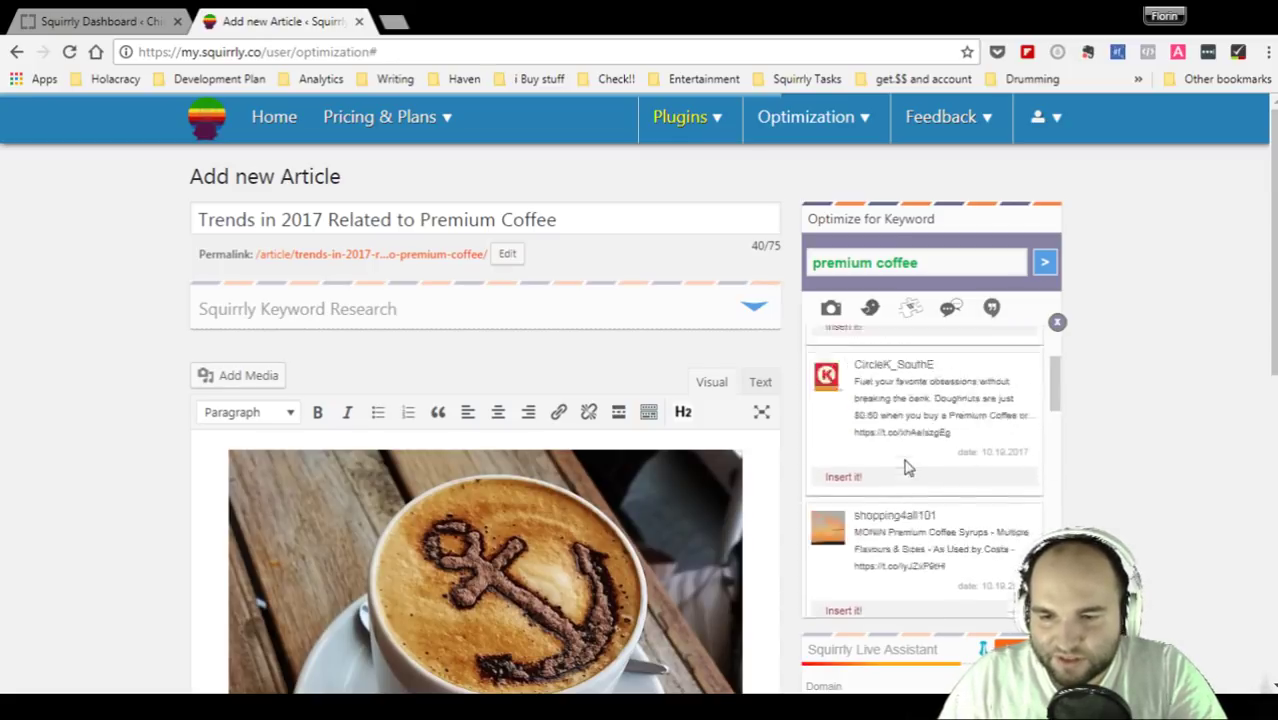
- Show Wikipedia results for premium coffee and open the Specialty coffee article
click(911, 310)
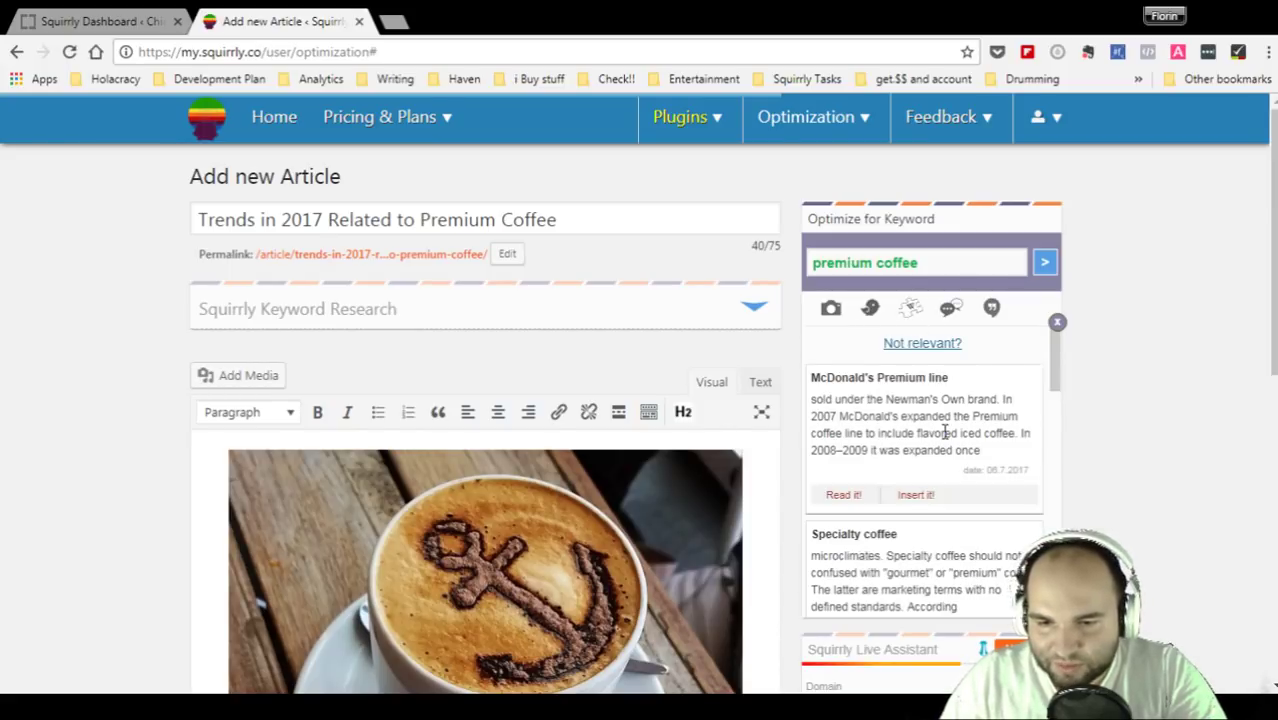
scroll(944, 432, down, 2)
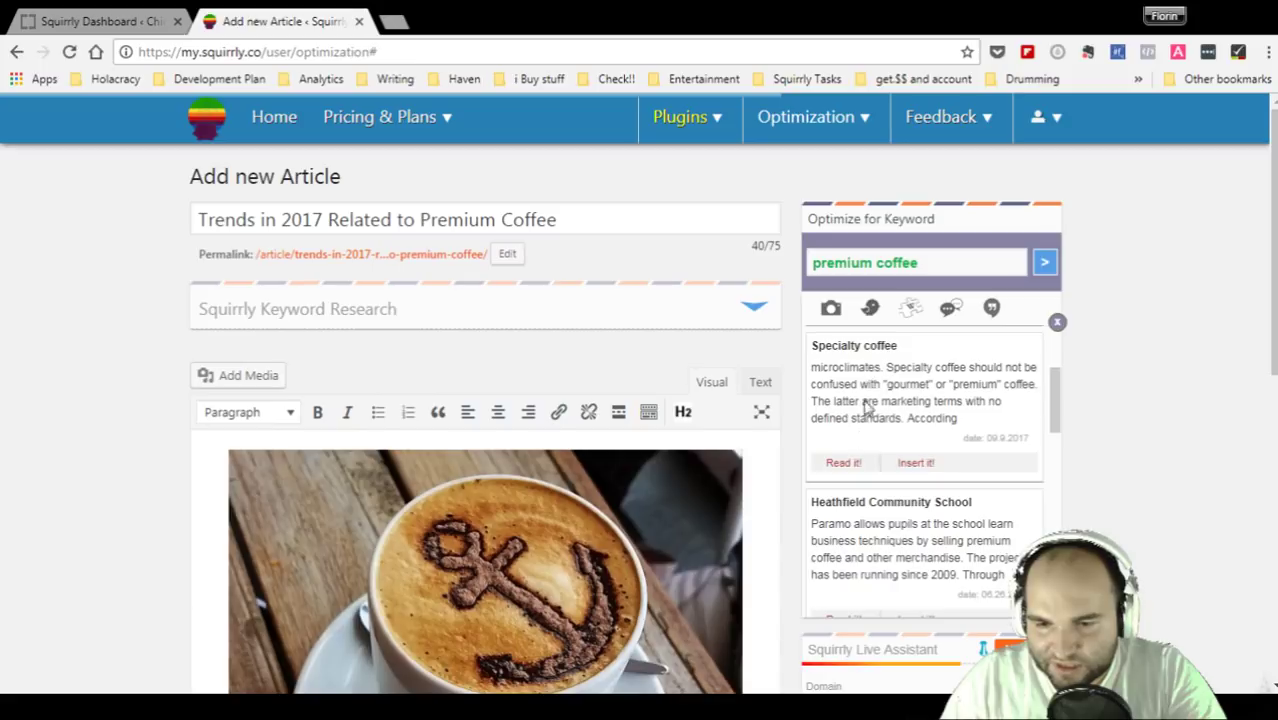
click(844, 464)
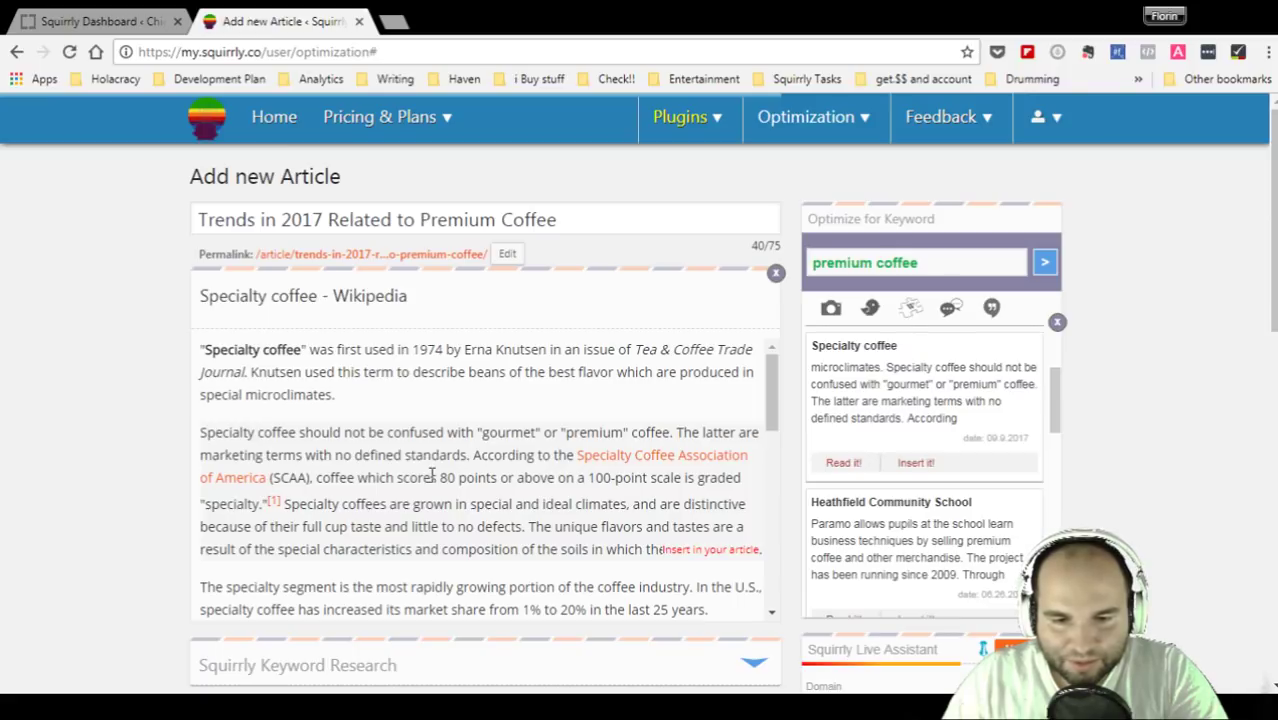
drag(200, 432, 428, 432)
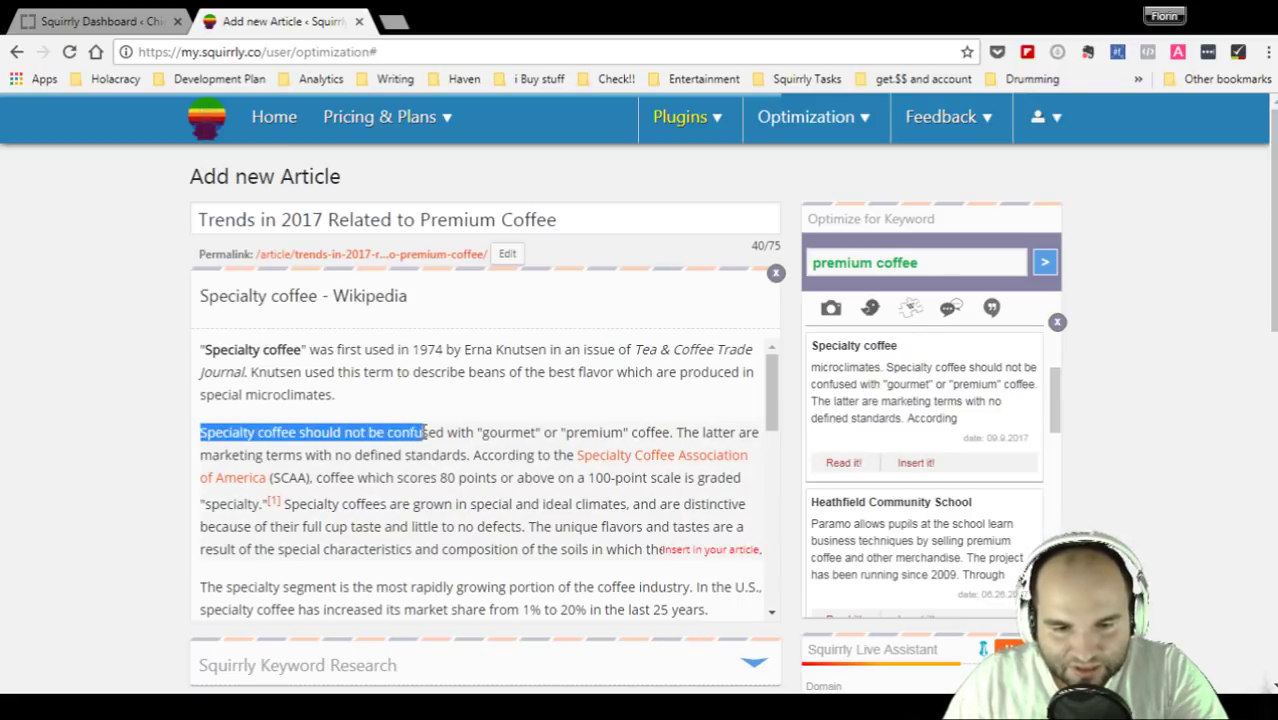
click(422, 431)
drag(677, 432, 184, 442)
click(250, 430)
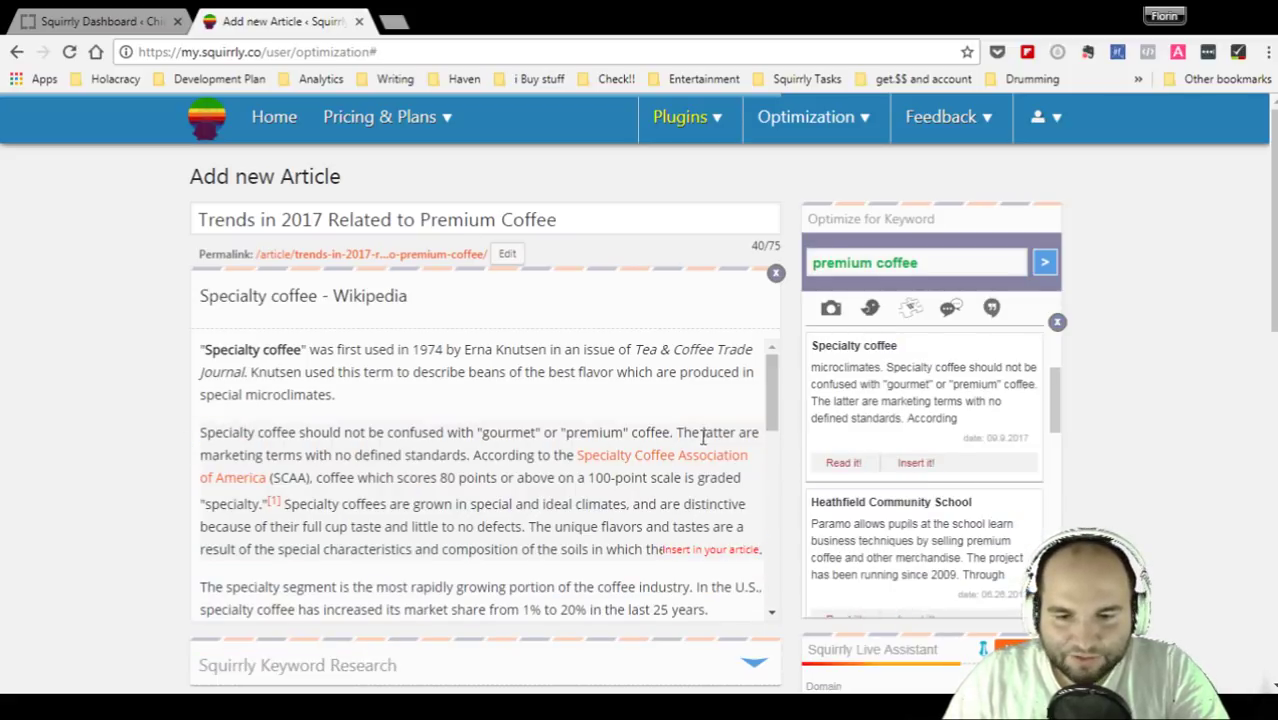
drag(673, 432, 197, 434)
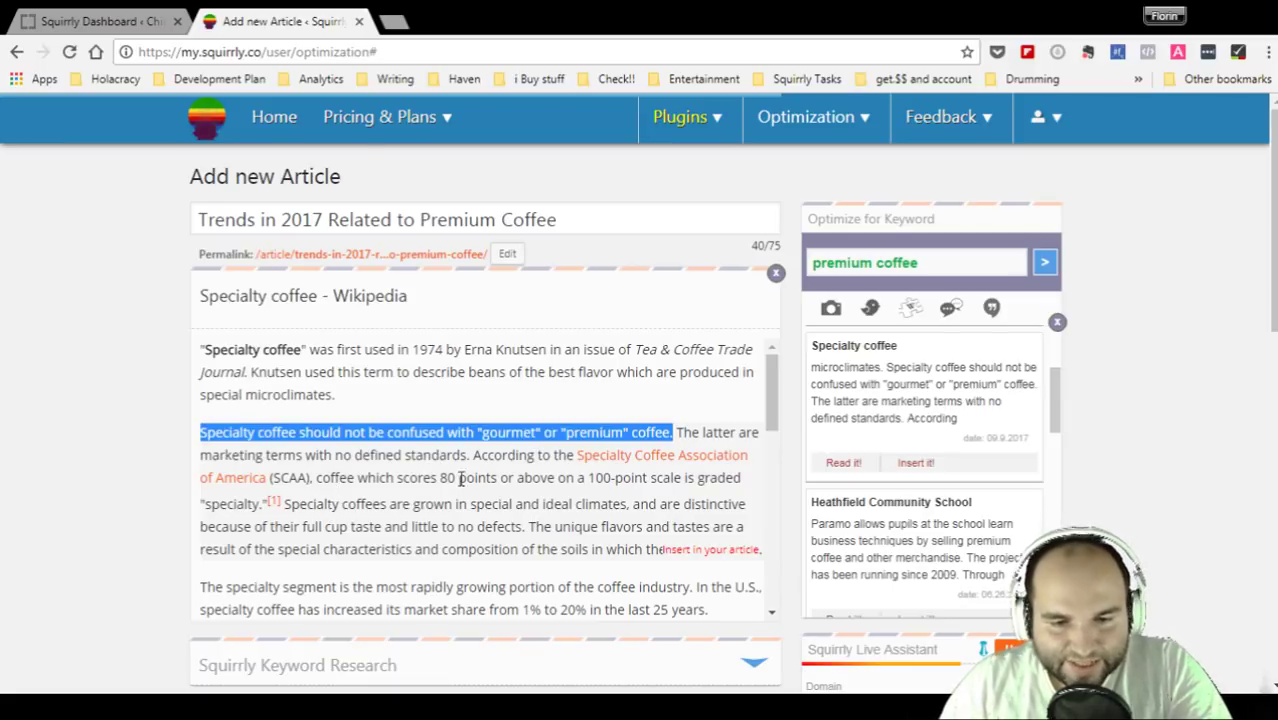
click(468, 478)
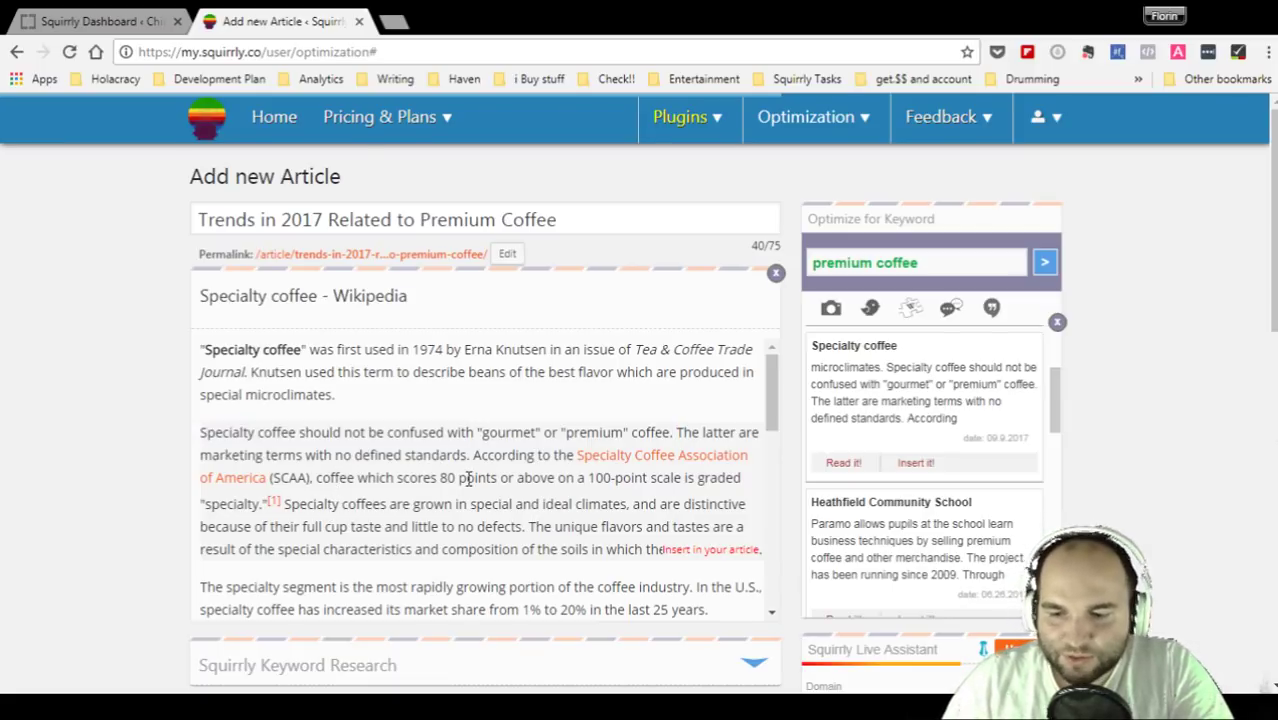
drag(201, 432, 677, 433)
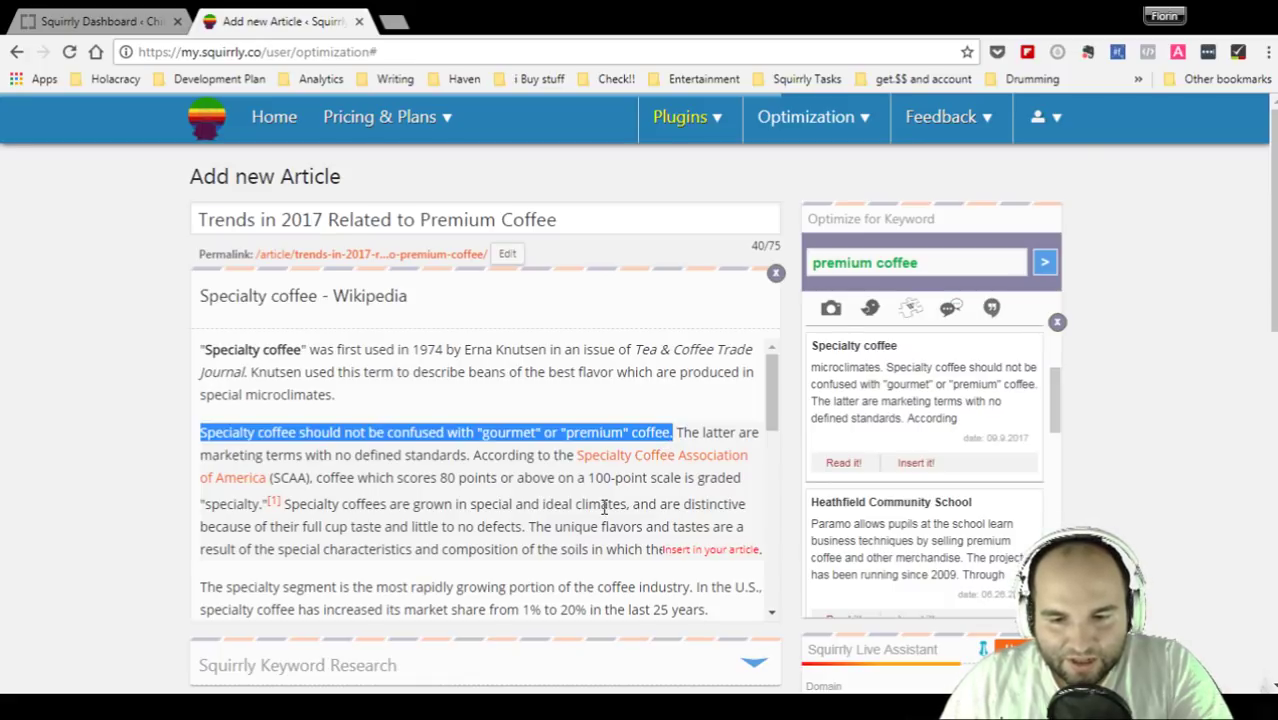
drag(324, 456, 525, 477)
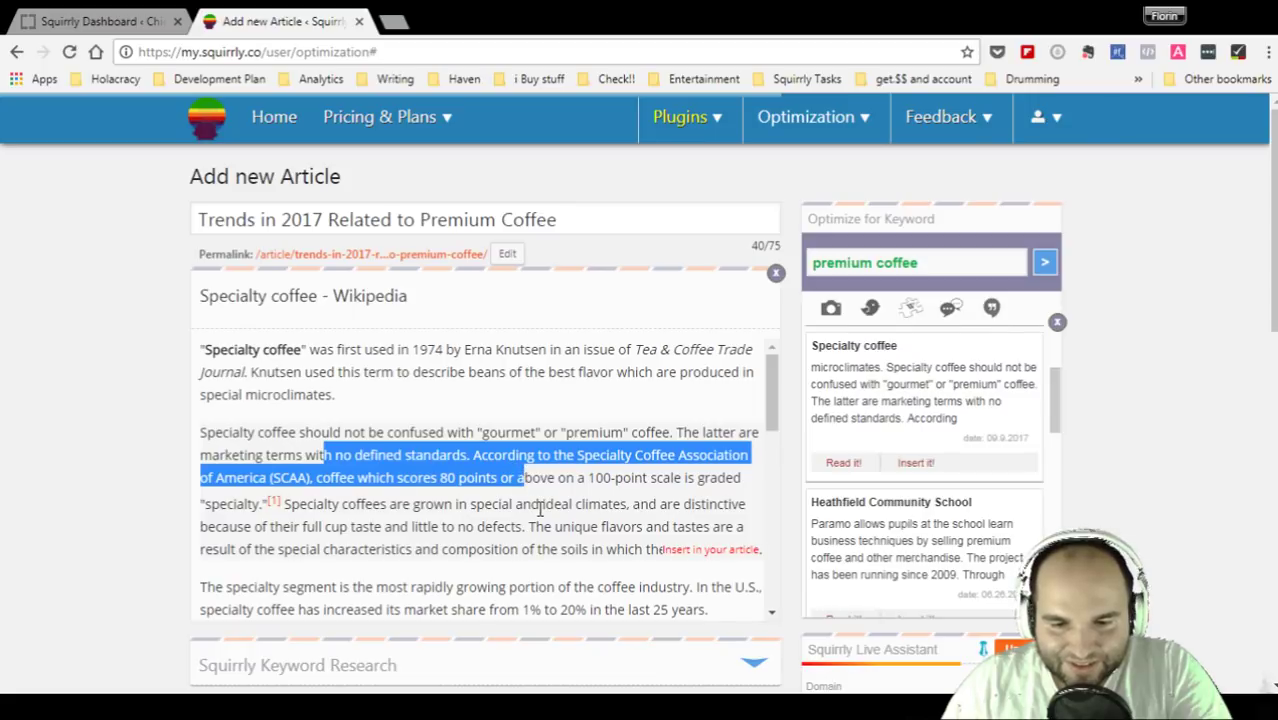
- Highlight the Specialty coffee passages on the 80-point scale and growing conditions
scroll(540, 510, down, 1)
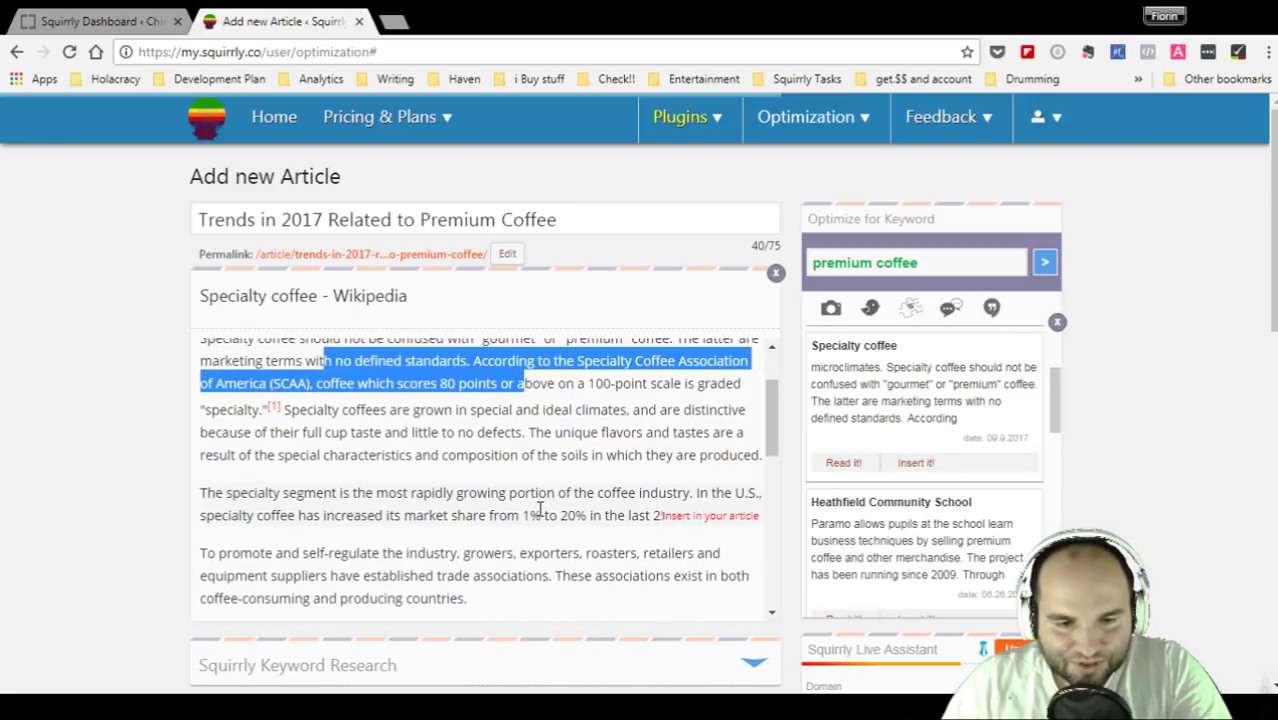
click(416, 418)
drag(357, 384, 760, 392)
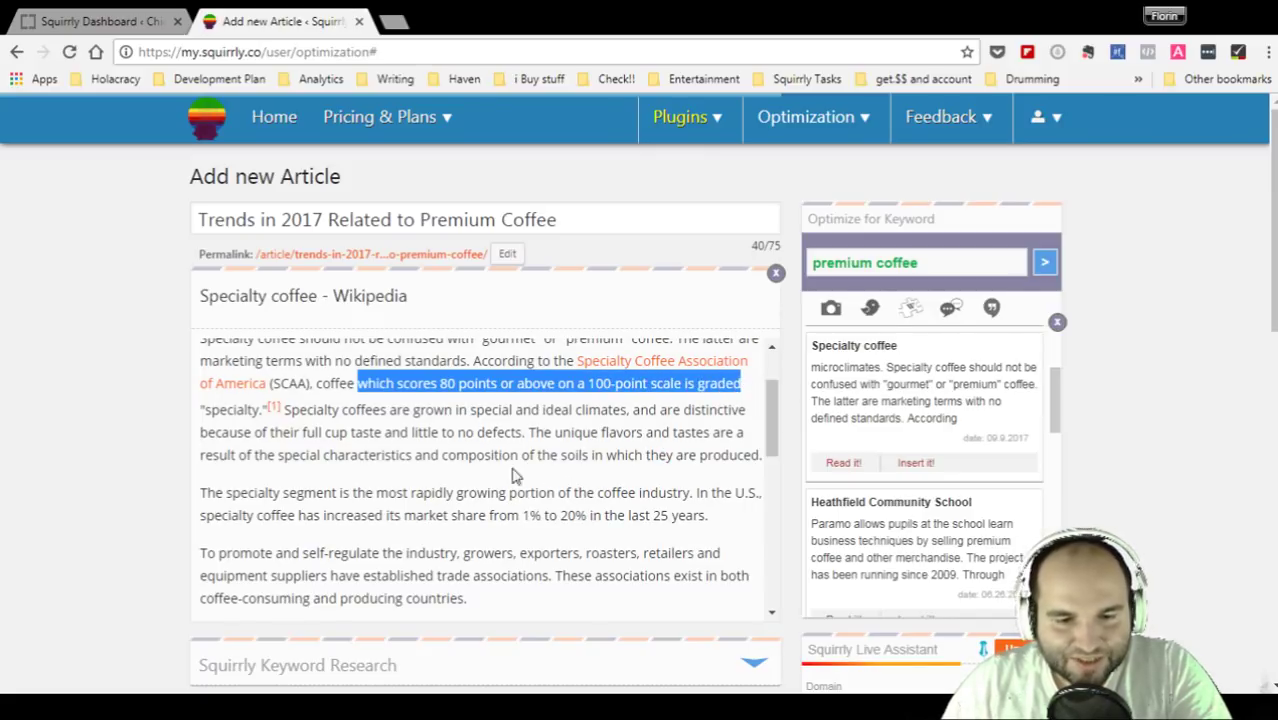
drag(288, 409, 733, 490)
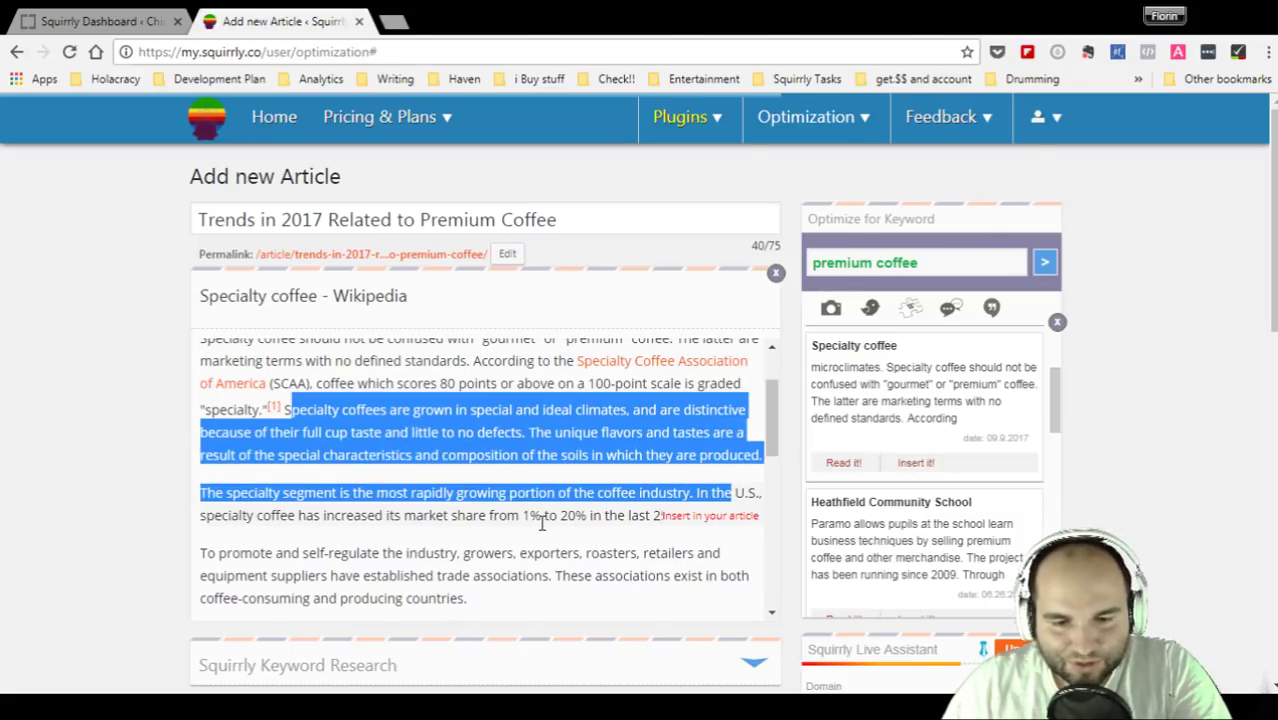
scroll(541, 523, down, 1)
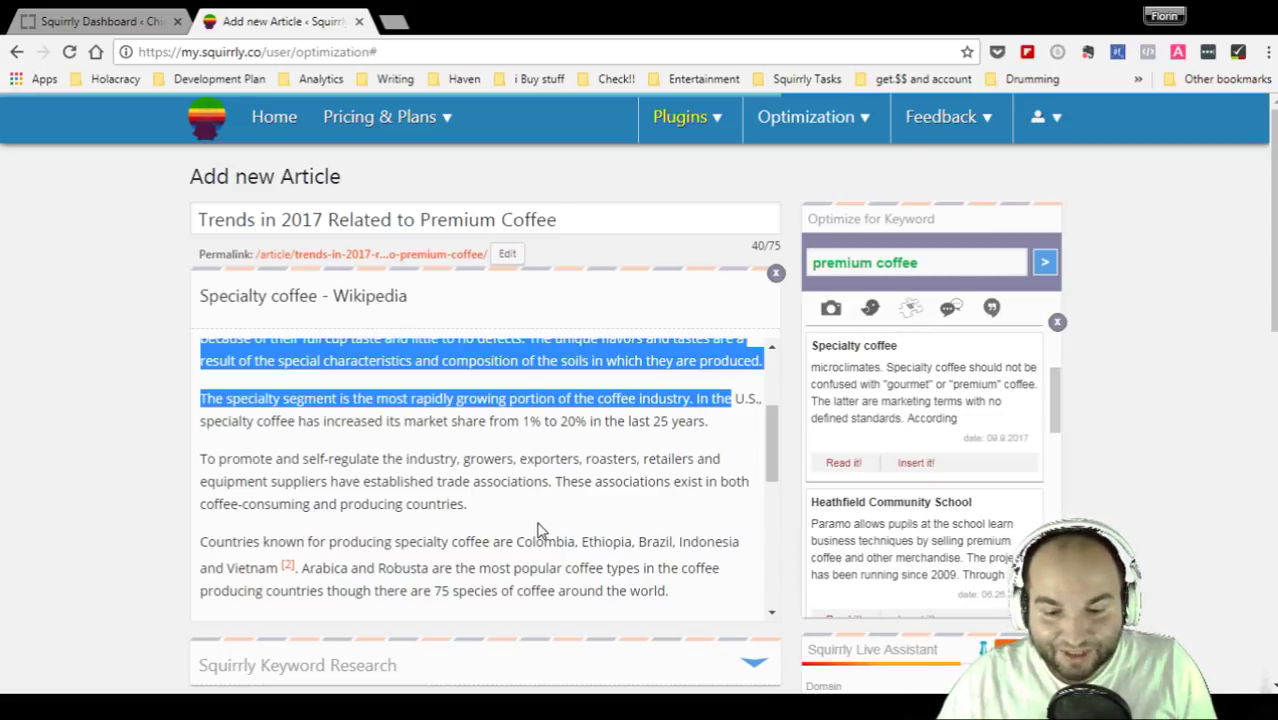
scroll(556, 528, down, 5)
scroll(556, 528, down, 1)
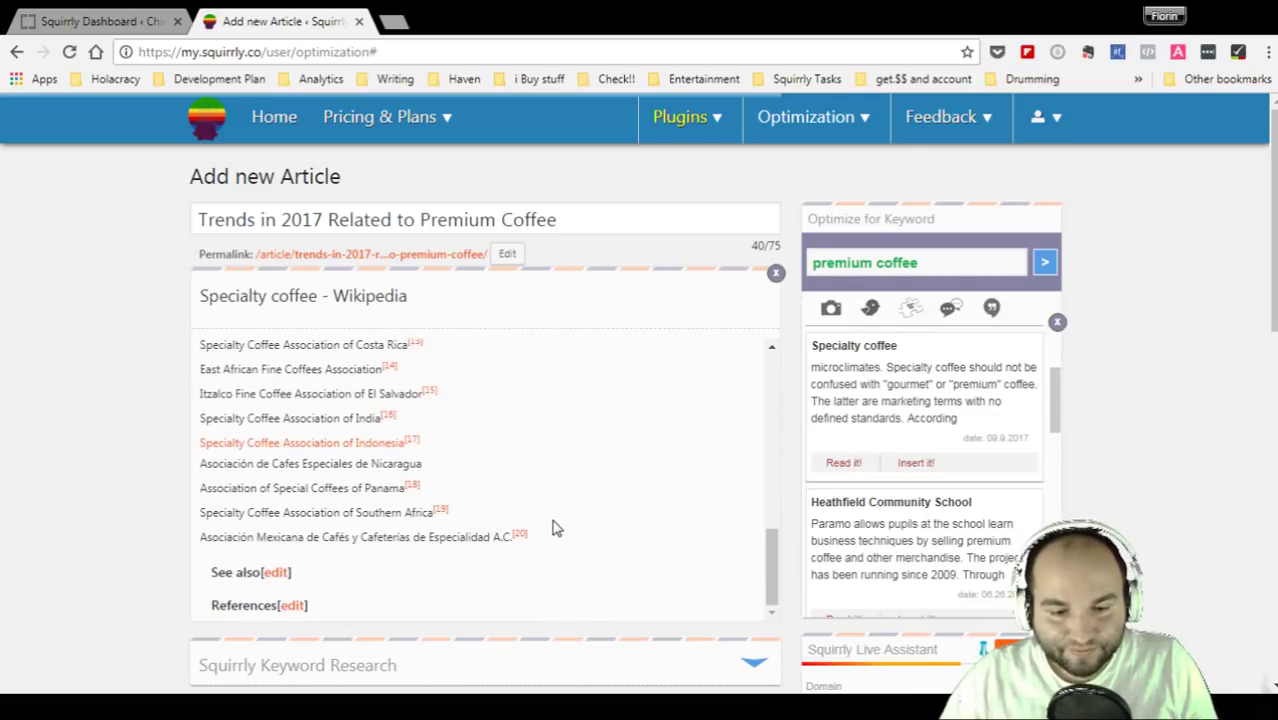
scroll(556, 525, up, 7)
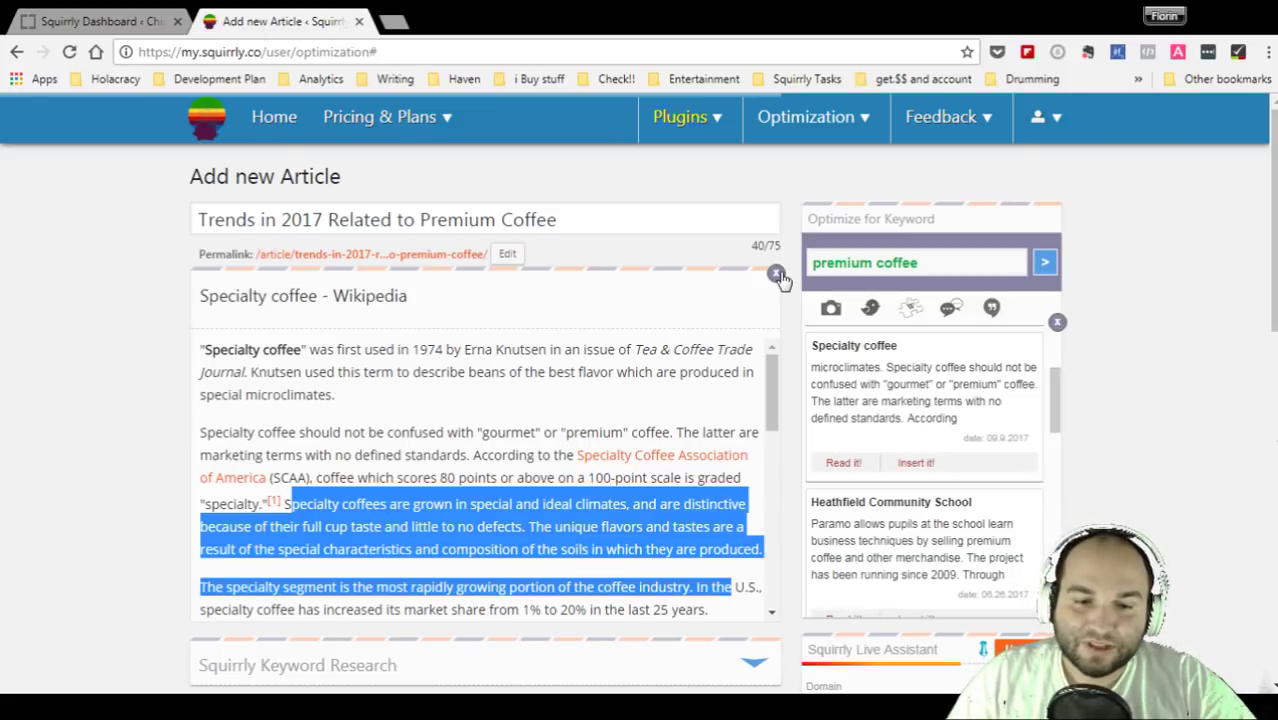
scroll(552, 410, down, 10)
scroll(553, 440, up, 5)
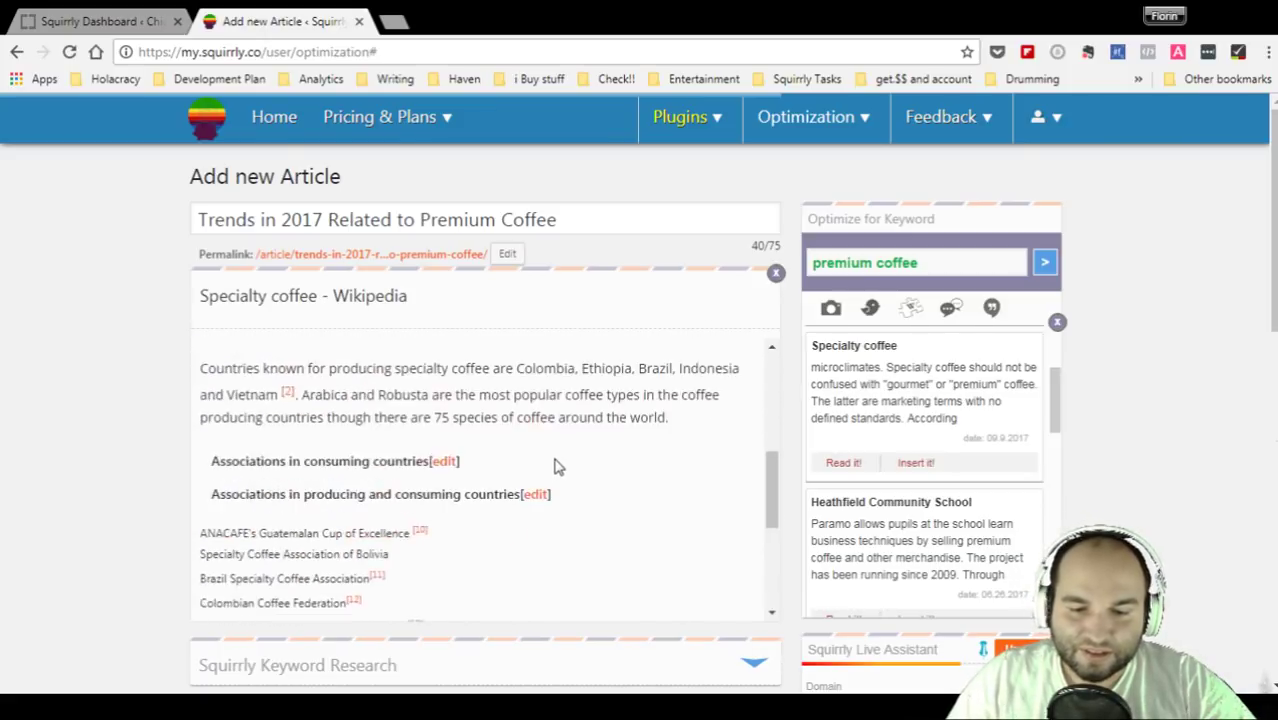
scroll(557, 466, up, 5)
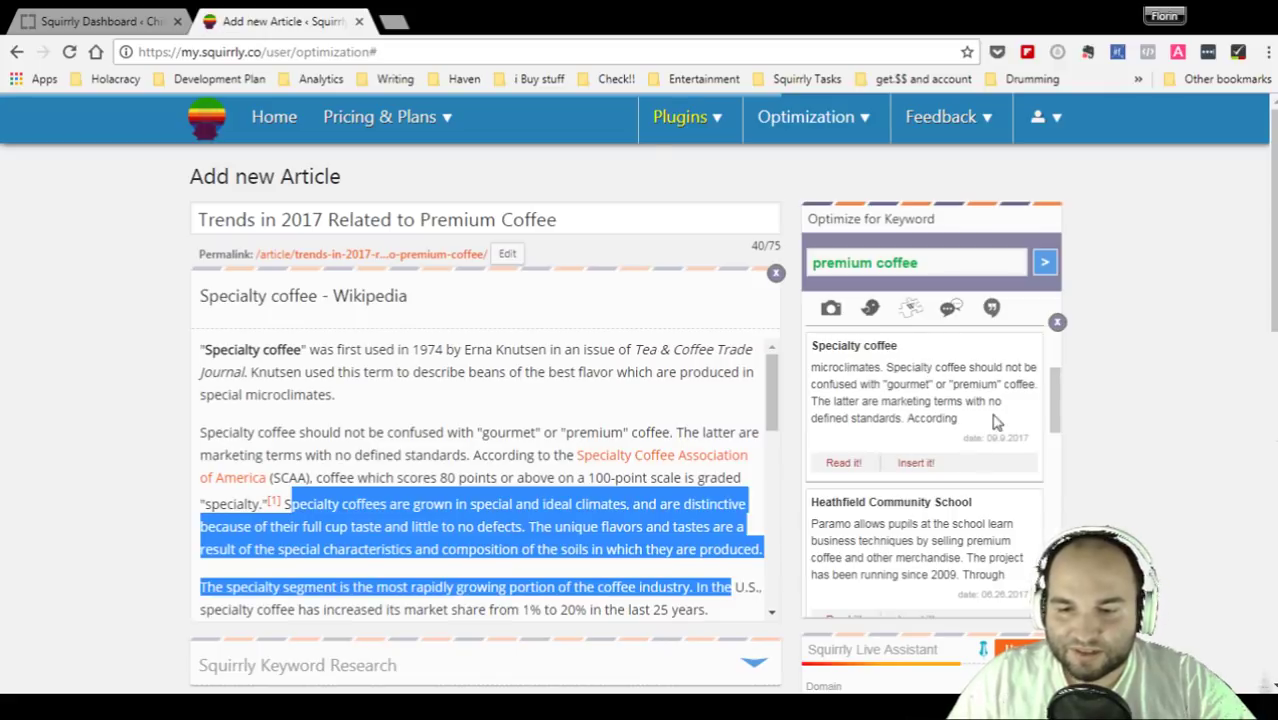
- Switch research results to web pages, close the Wikipedia article, and dismiss an empty preview
click(951, 310)
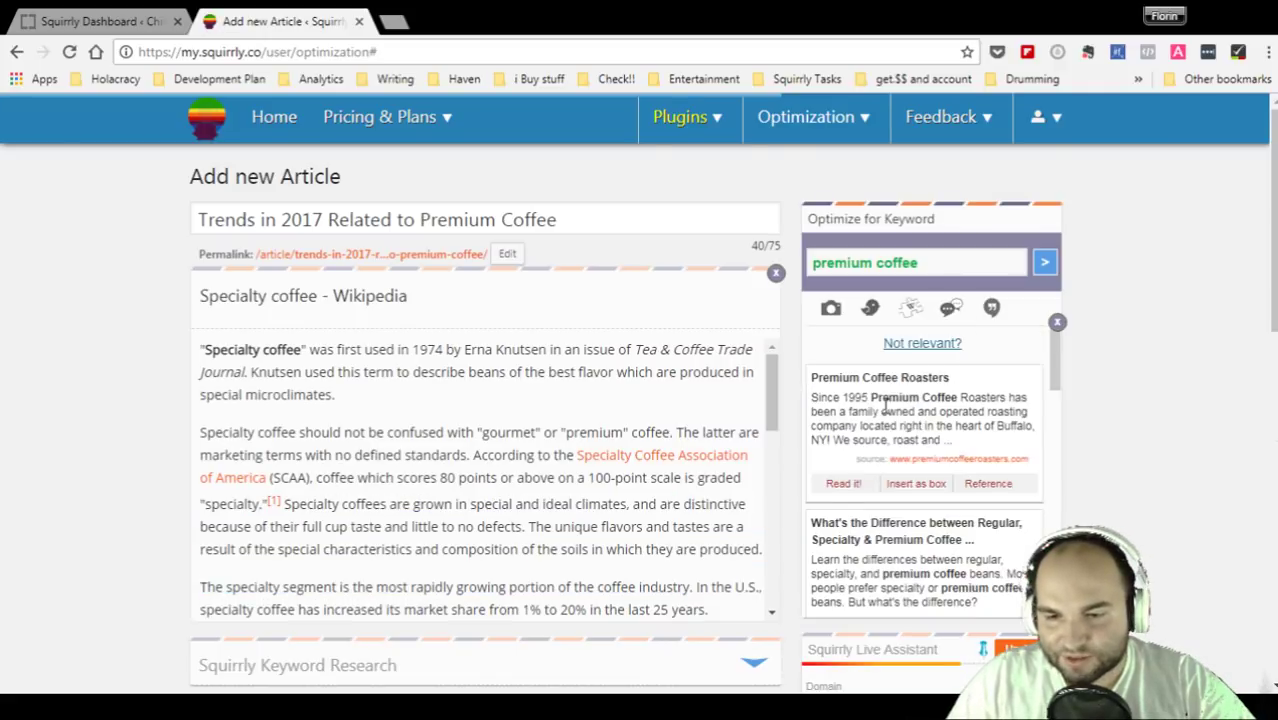
scroll(912, 423, down, 1)
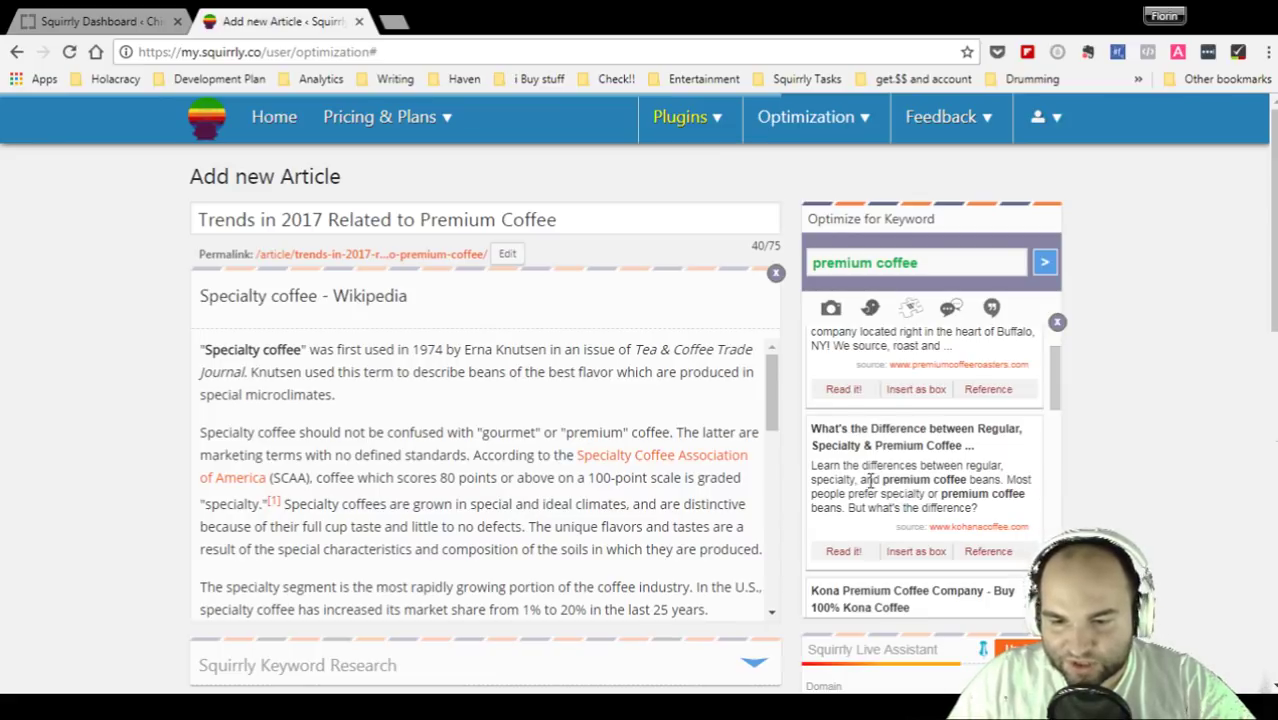
click(775, 273)
click(843, 551)
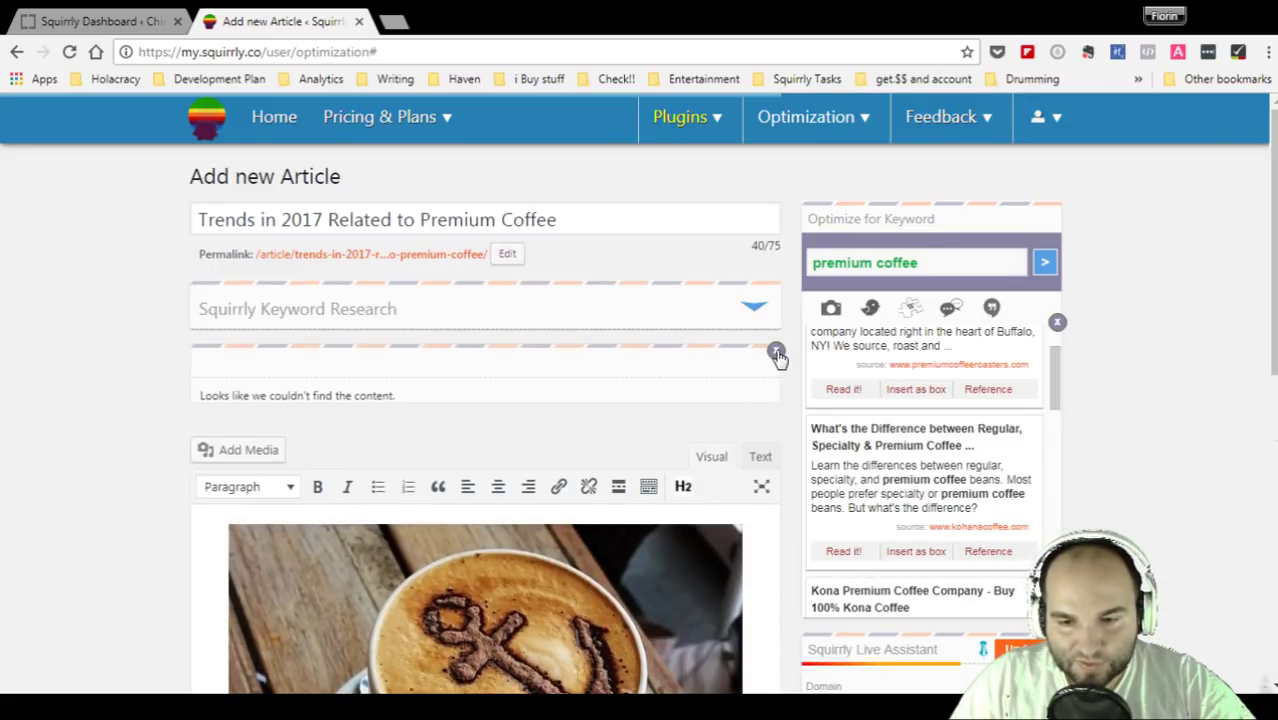
click(776, 350)
- Open the Kona Premium Coffee Company web result in the reader
scroll(829, 400, down, 3)
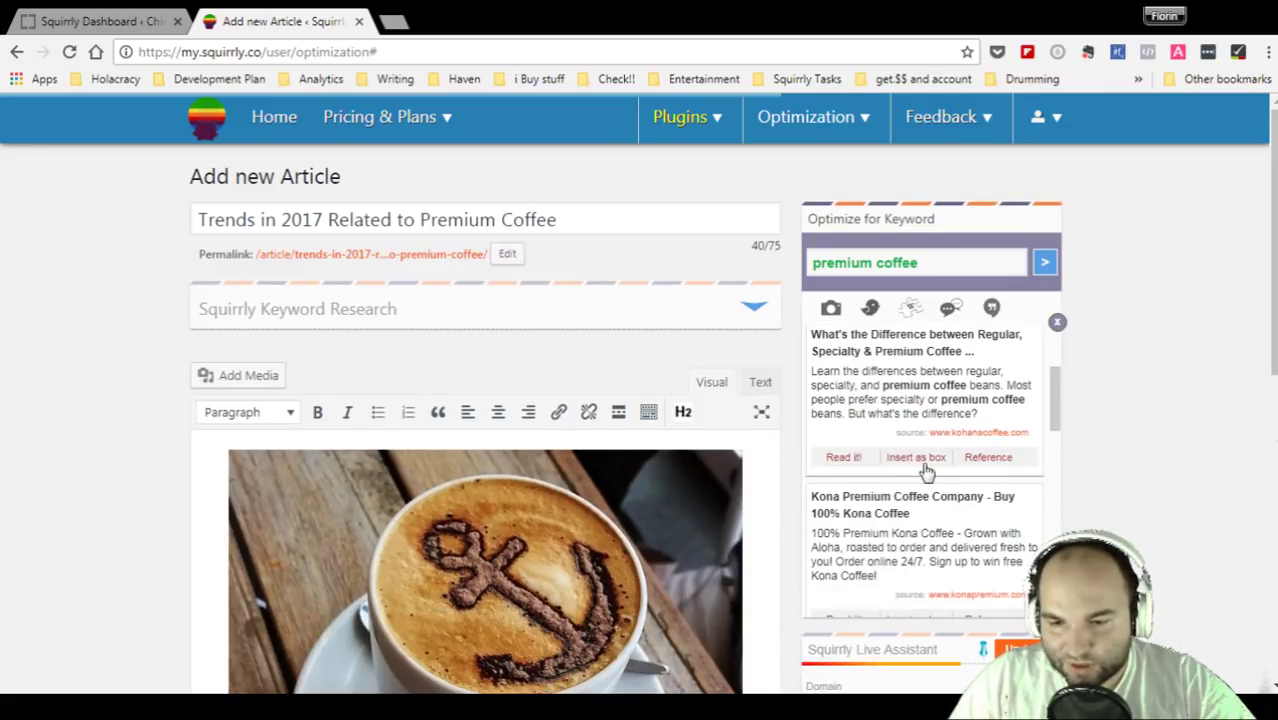
scroll(845, 475, down, 1)
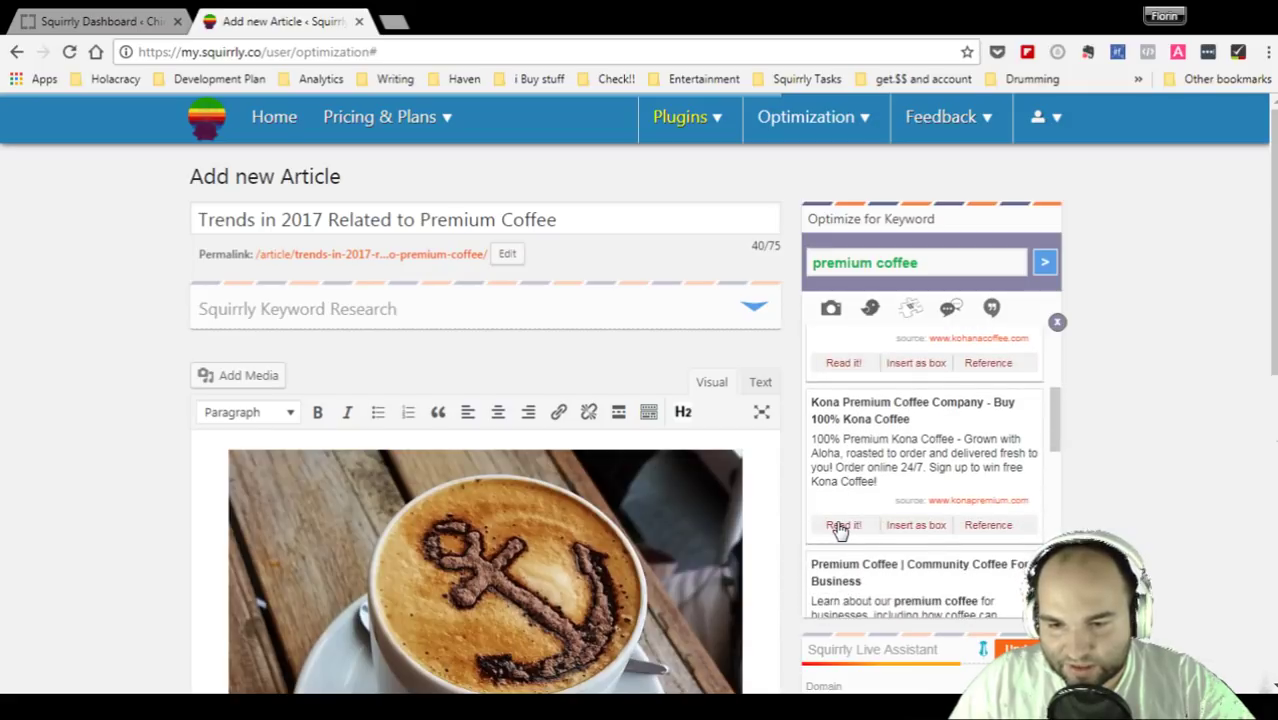
click(843, 525)
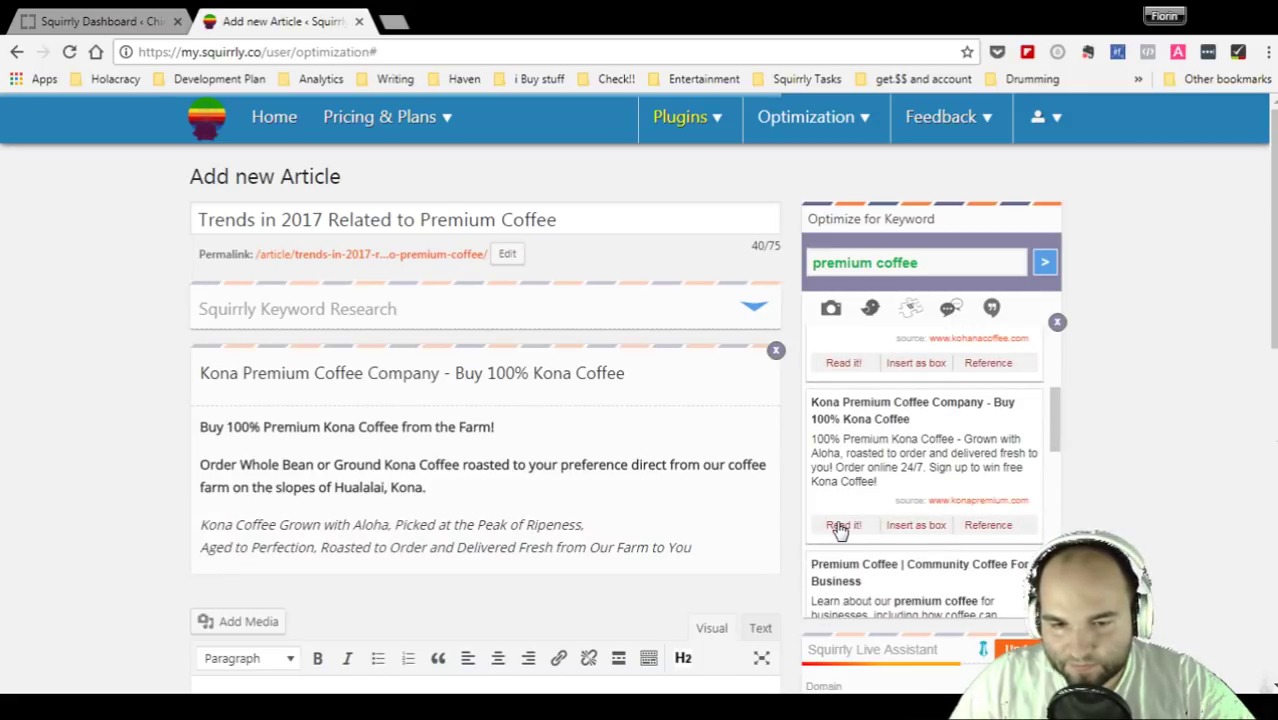
scroll(585, 456, down, 2)
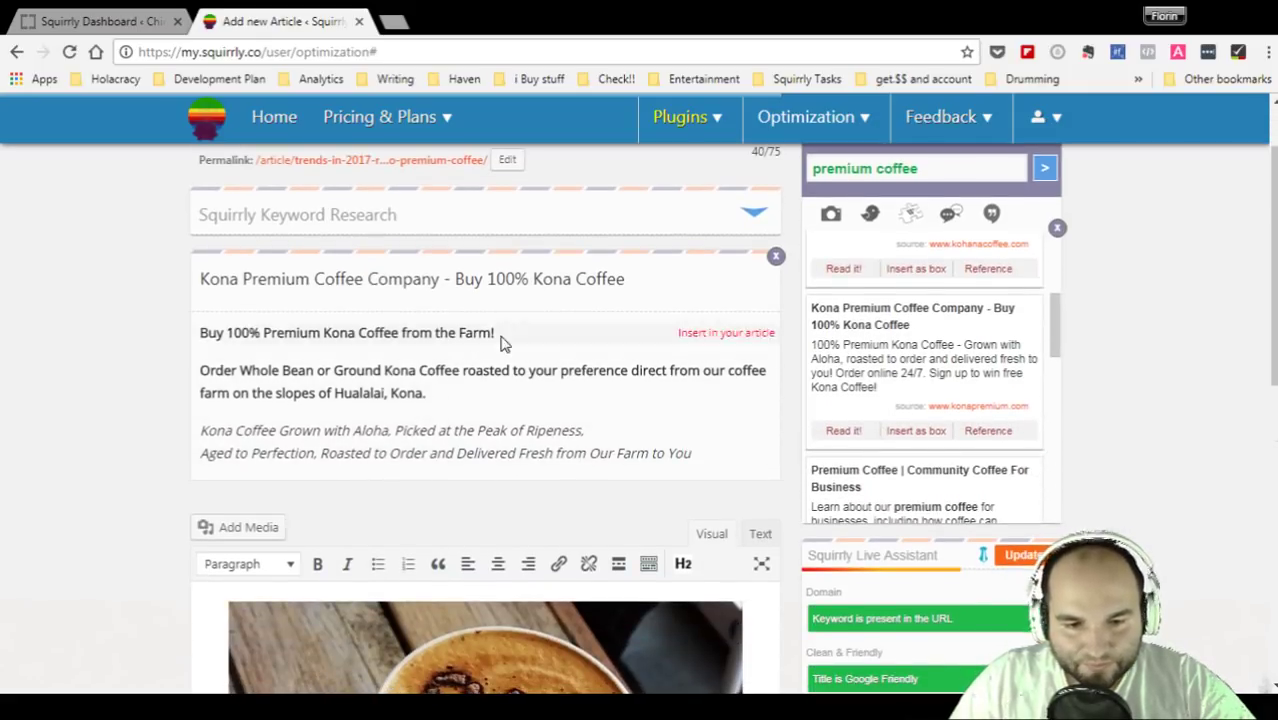
scroll(850, 432, down, 2)
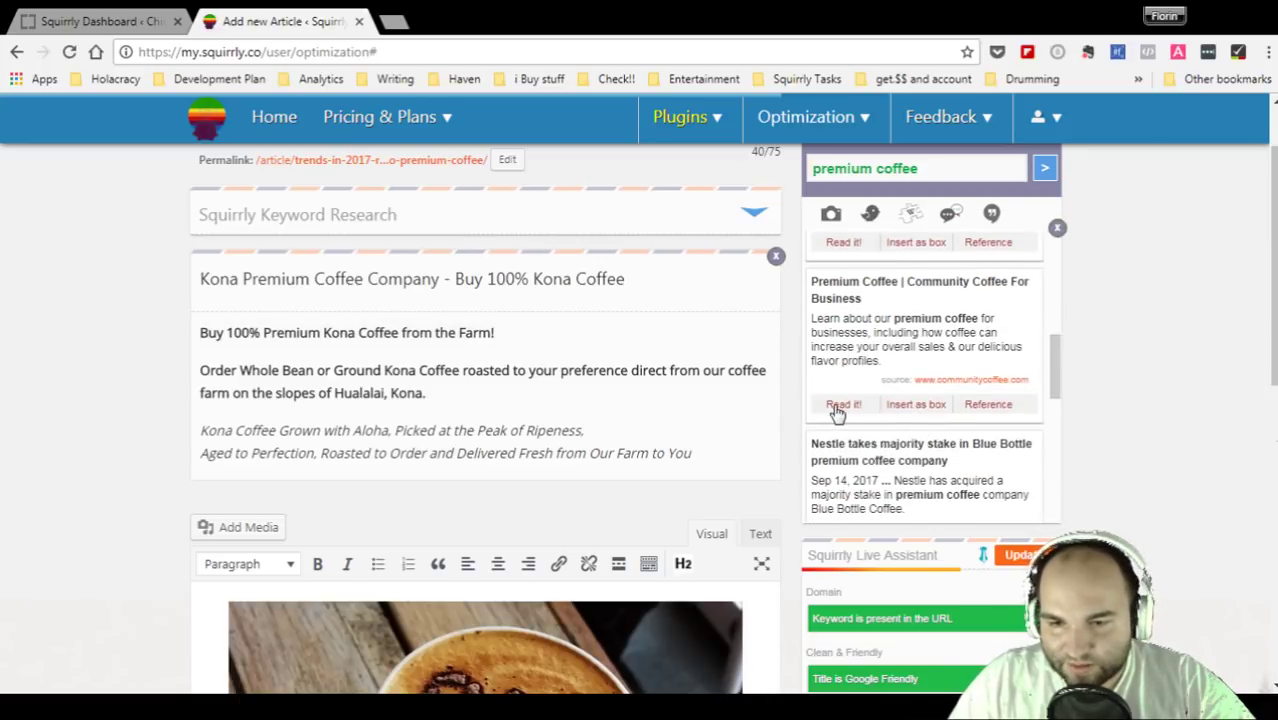
- Read the Community Coffee For Business page's coffee-drinking statistics
click(836, 406)
mouse_move(607, 442)
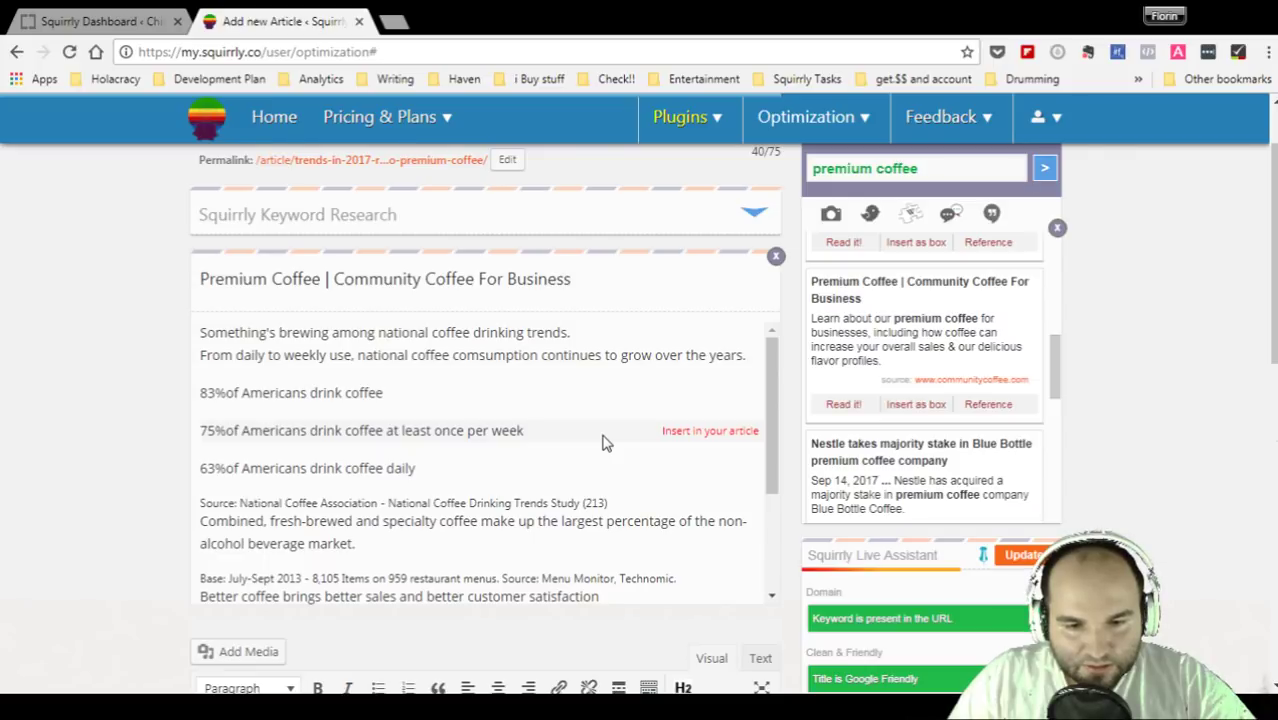
scroll(603, 442, down, 5)
scroll(603, 440, up, 5)
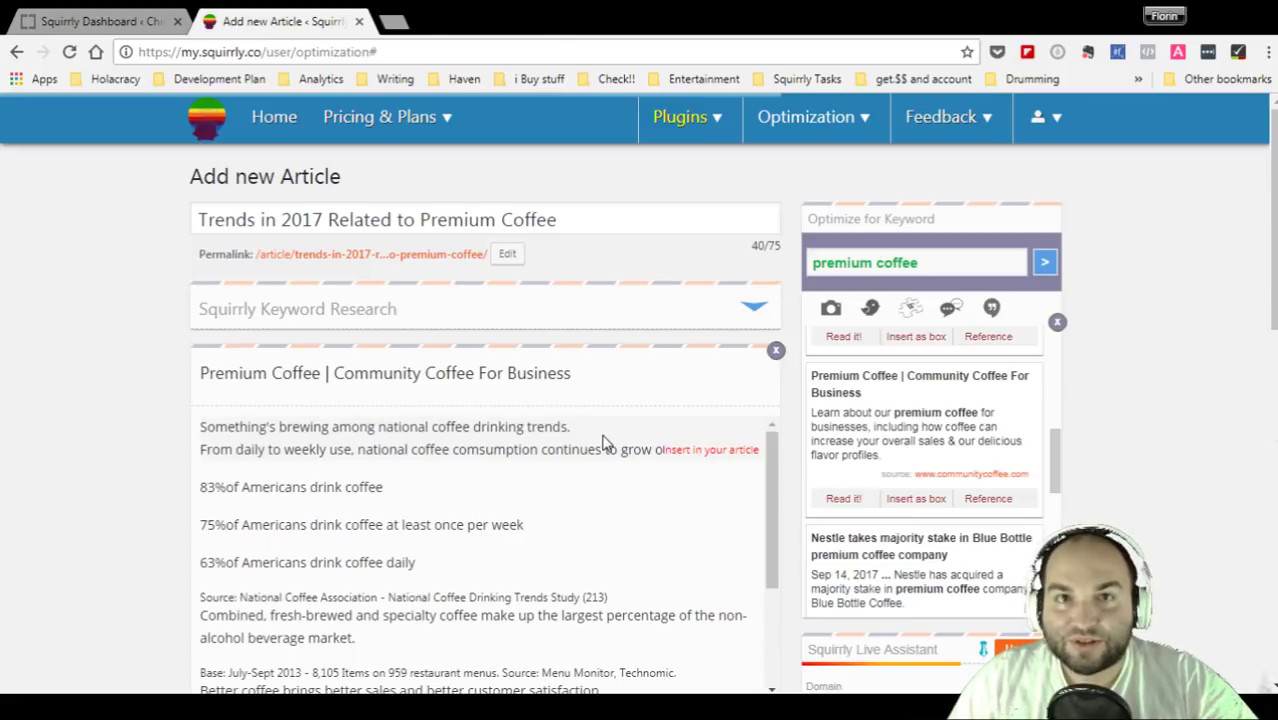
scroll(556, 572, down, 3)
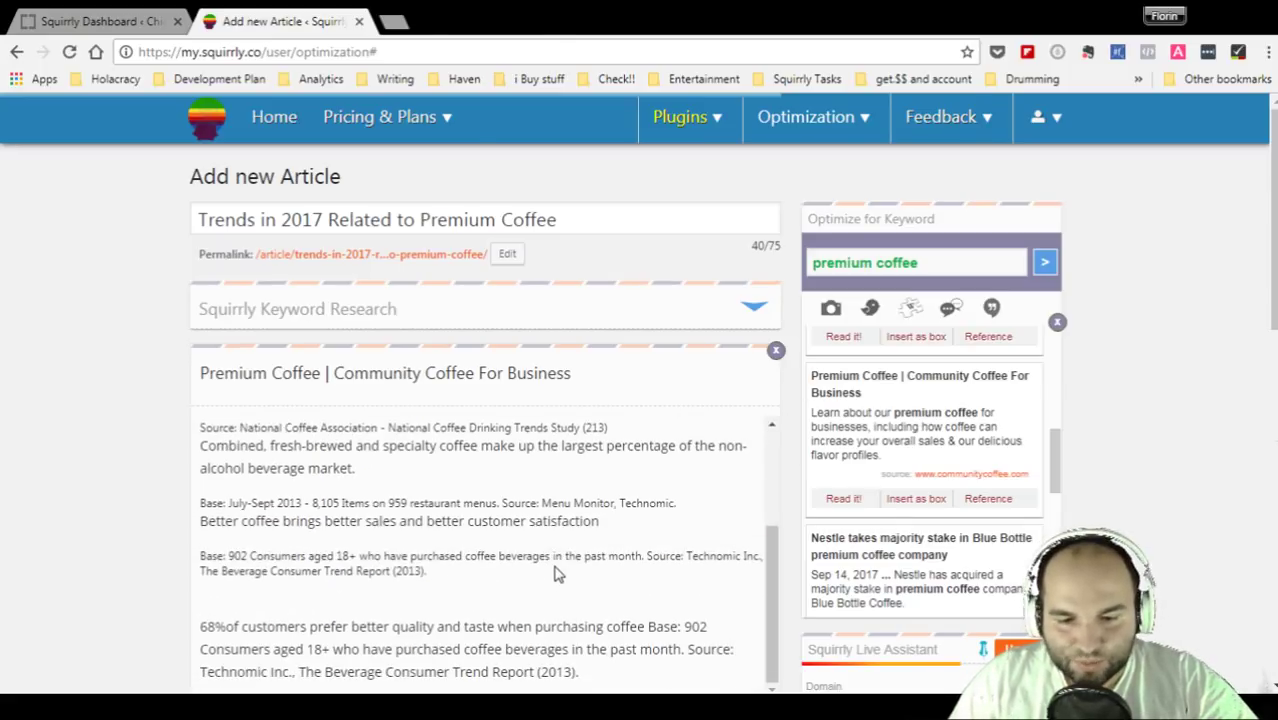
scroll(556, 572, down, 3)
scroll(556, 572, up, 5)
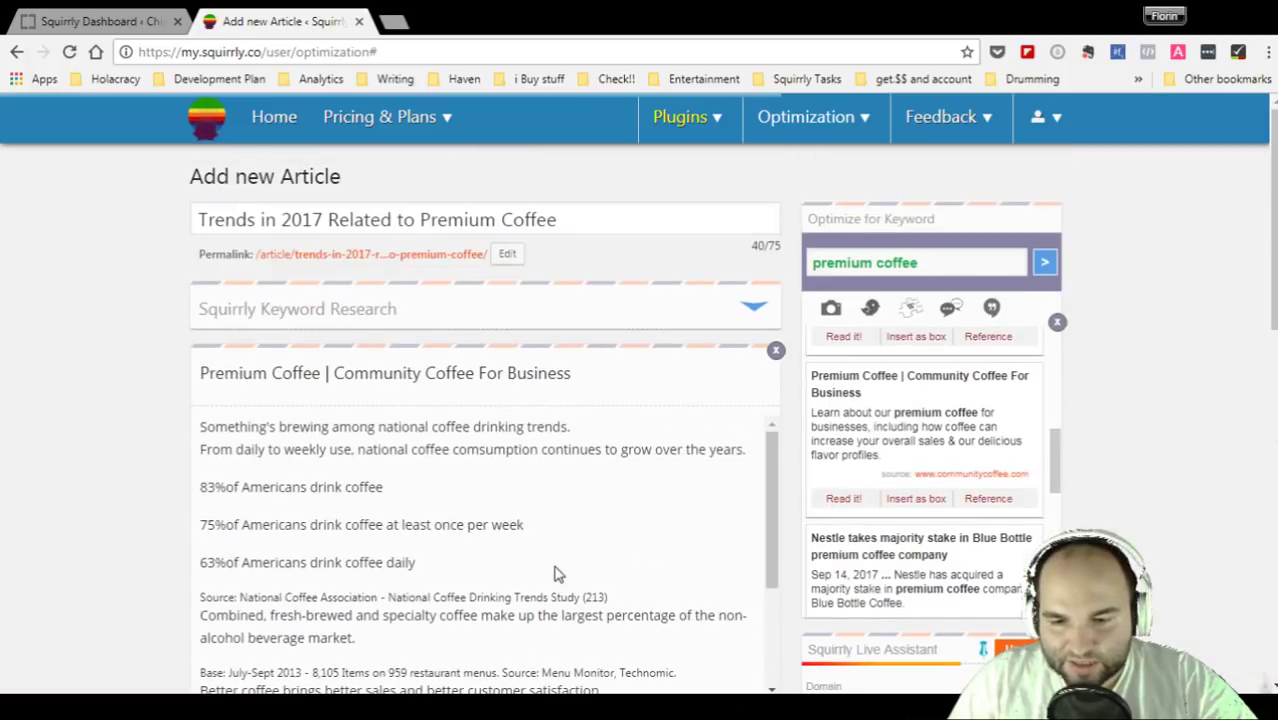
scroll(556, 514, down, 3)
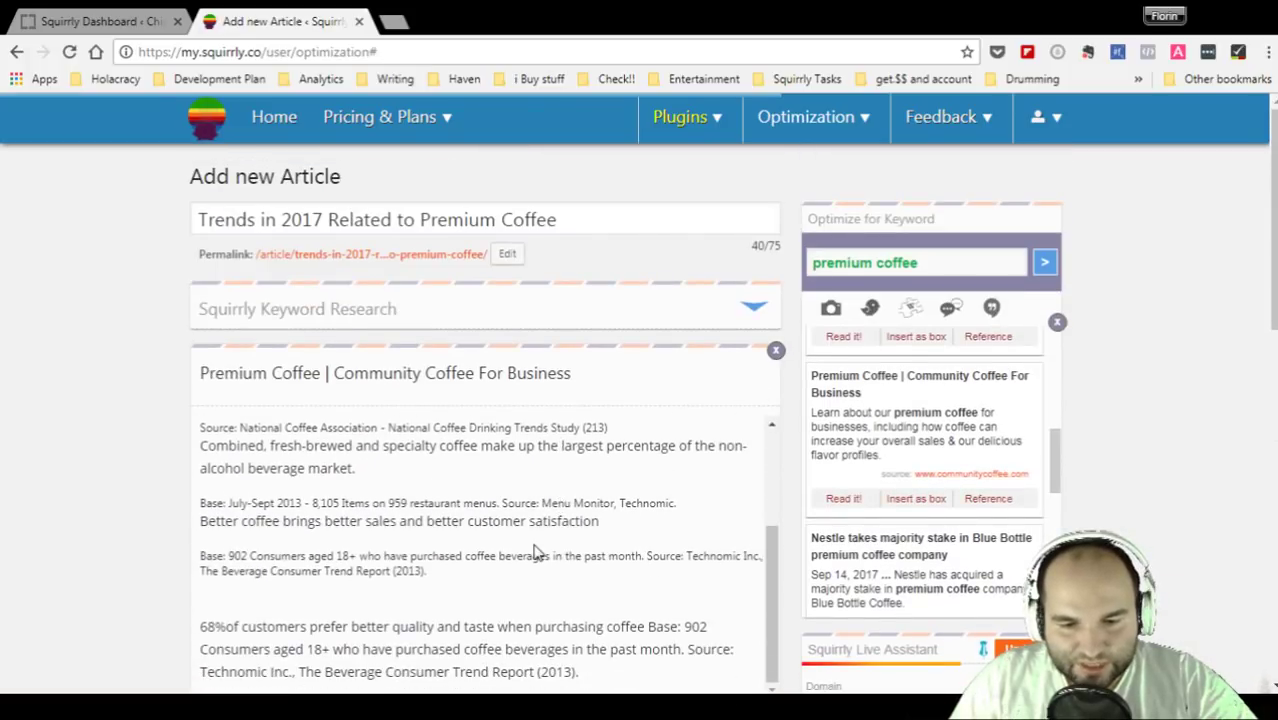
- Close the Community Coffee preview and load two more pages of research results
click(775, 350)
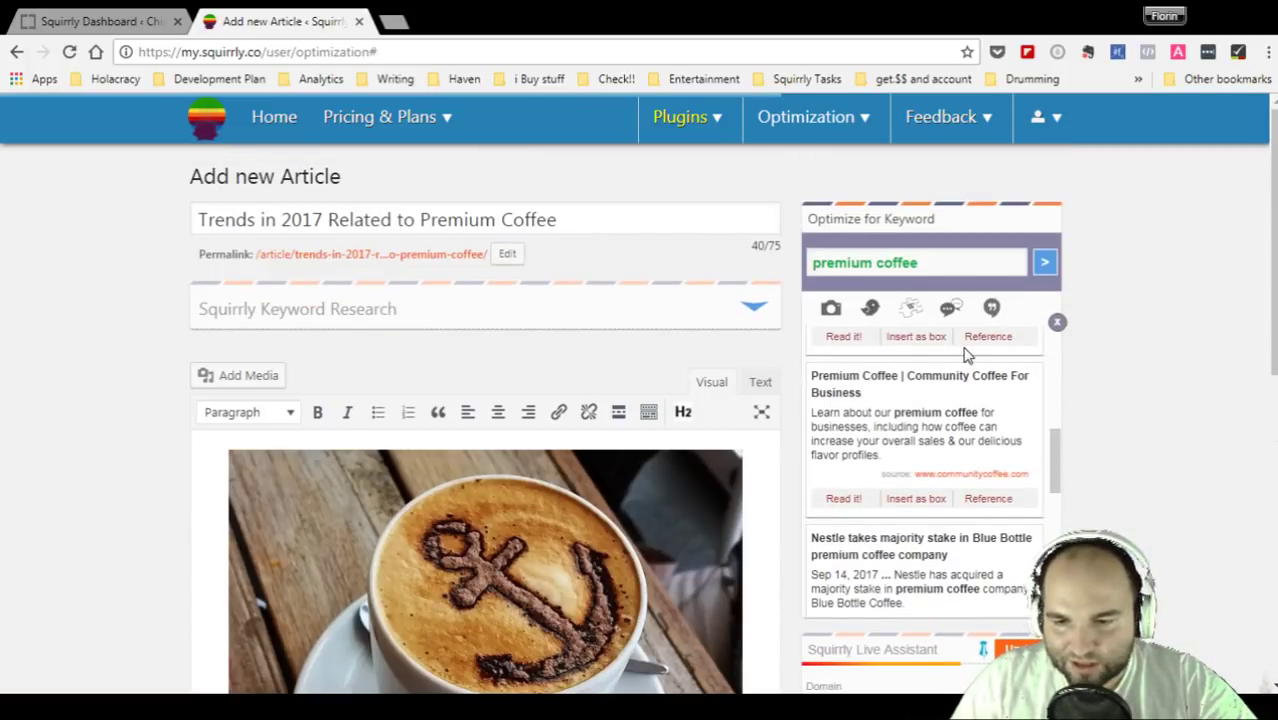
scroll(893, 394, down, 4)
scroll(873, 467, down, 3)
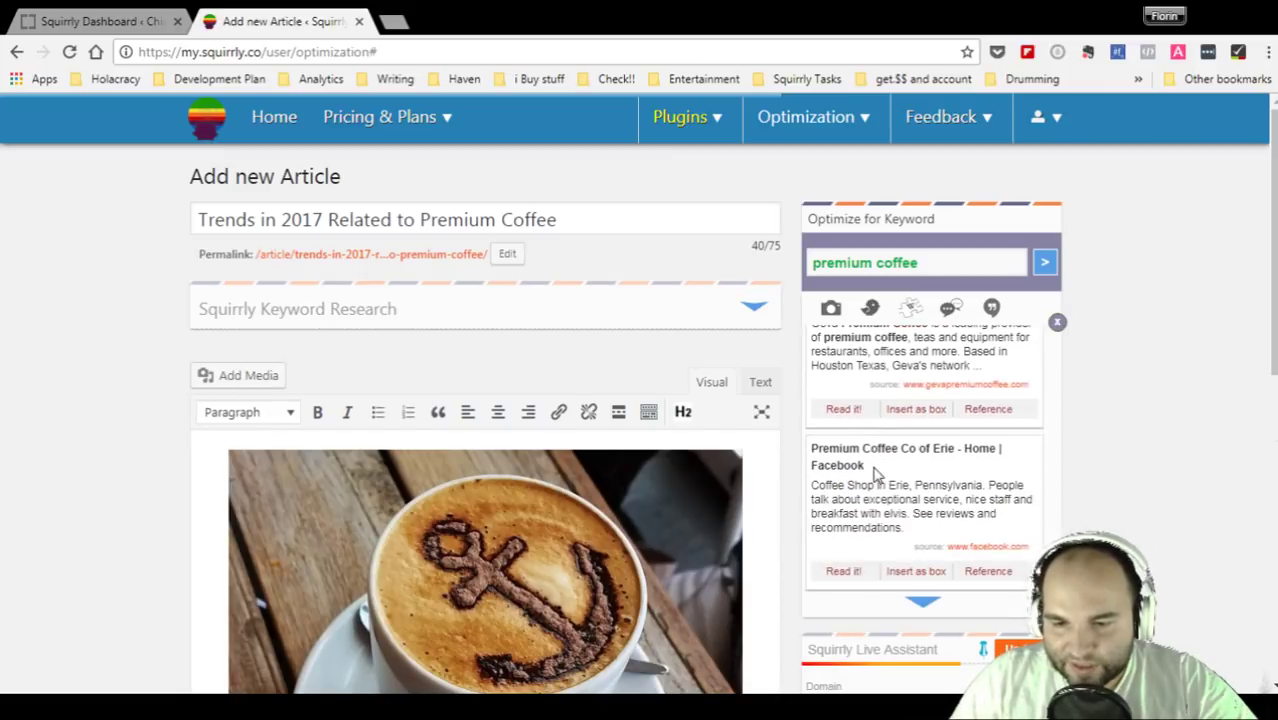
click(925, 606)
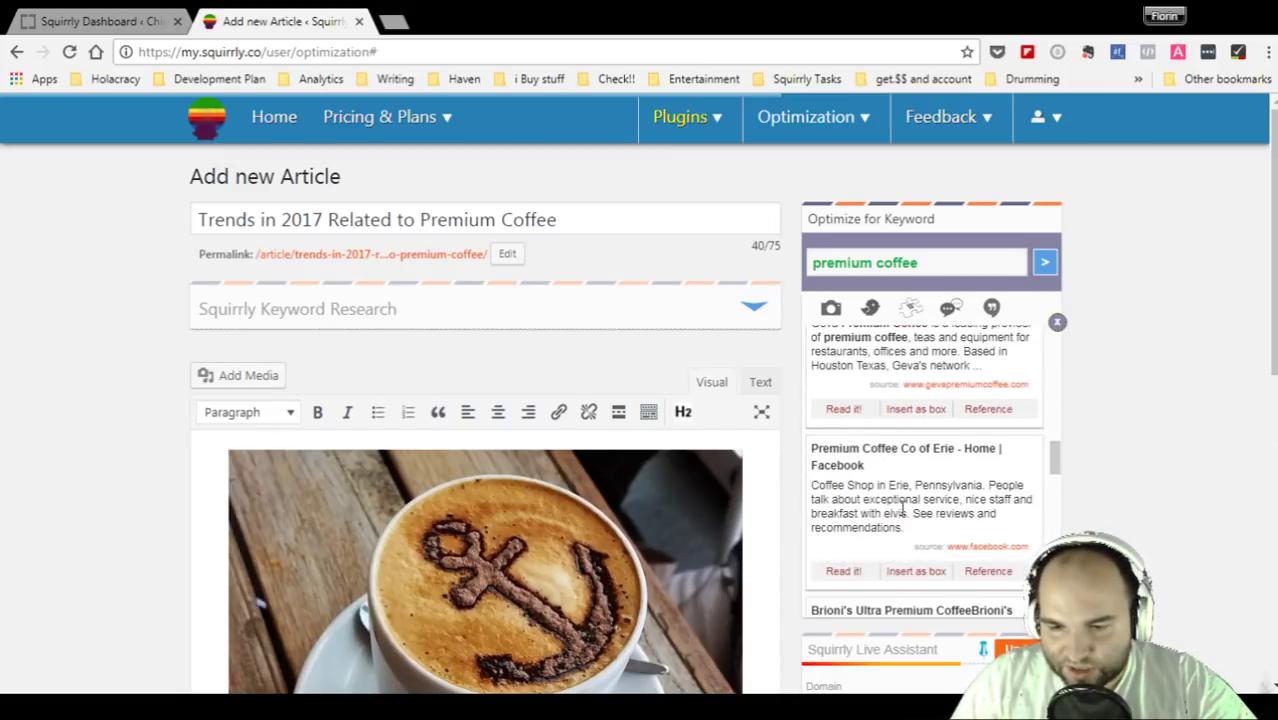
scroll(903, 507, down, 3)
scroll(903, 507, down, 3)
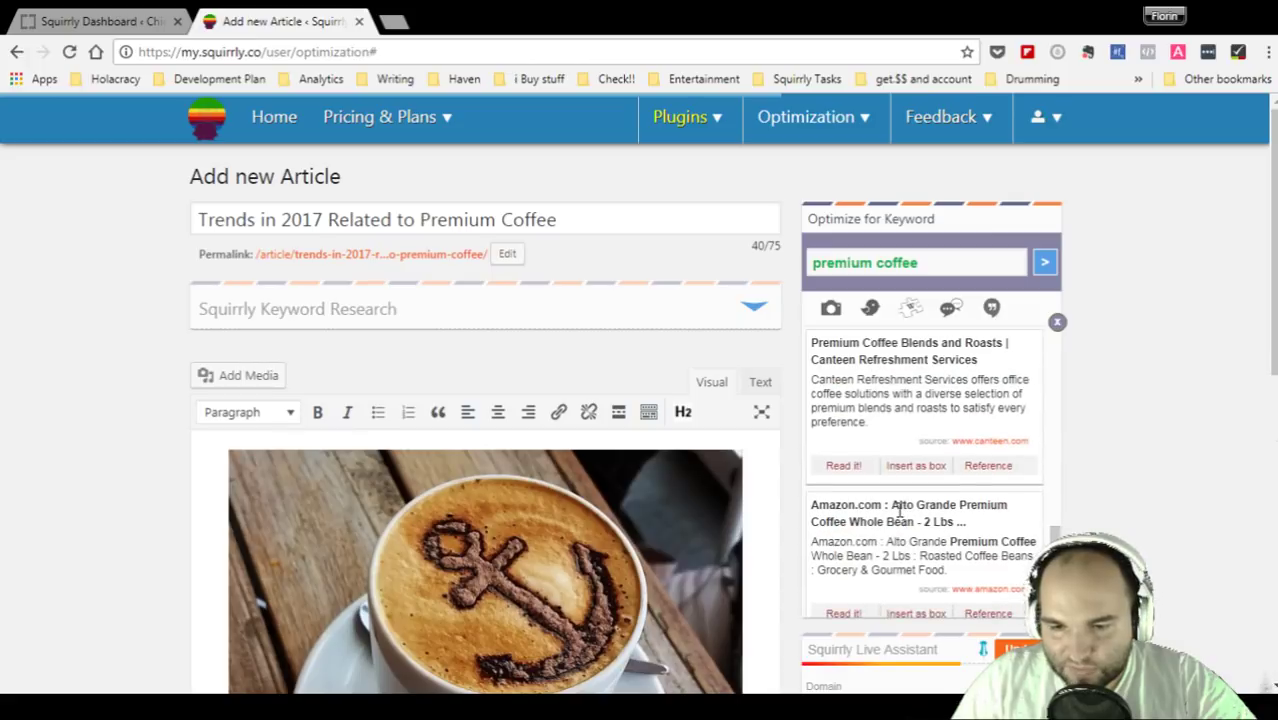
scroll(900, 510, down, 5)
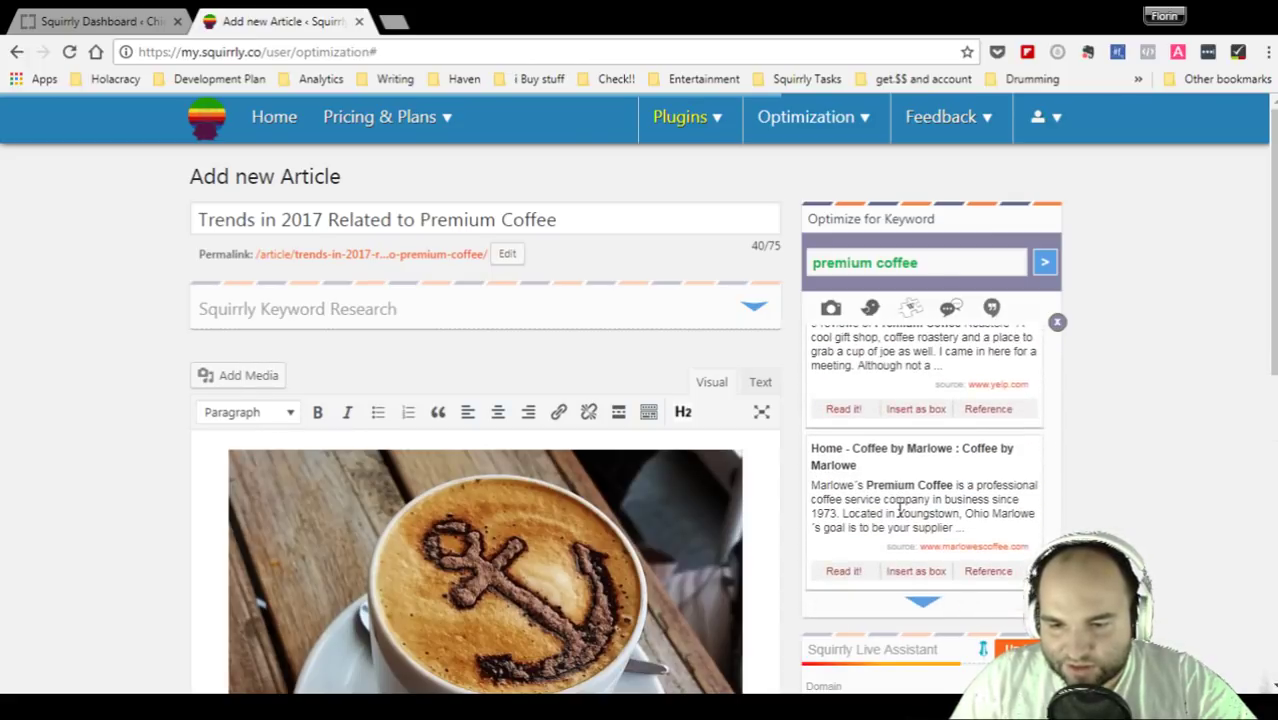
click(923, 601)
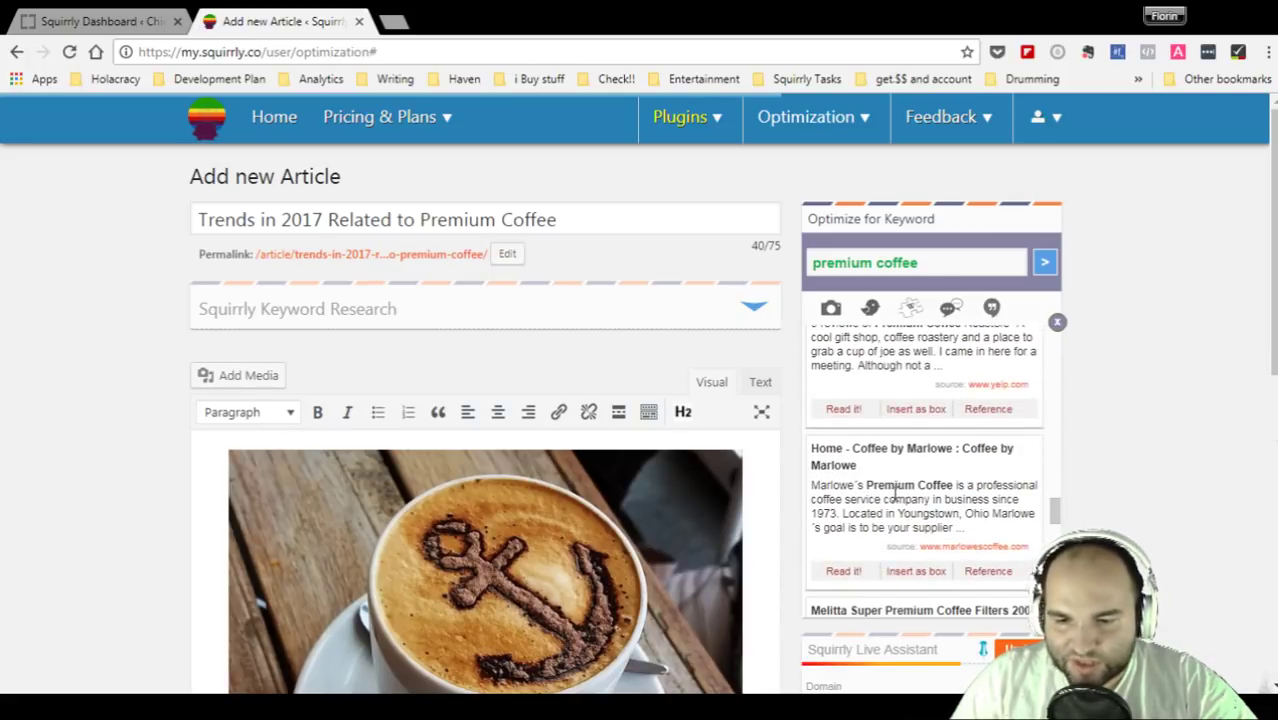
scroll(890, 493, down, 2)
scroll(890, 493, down, 5)
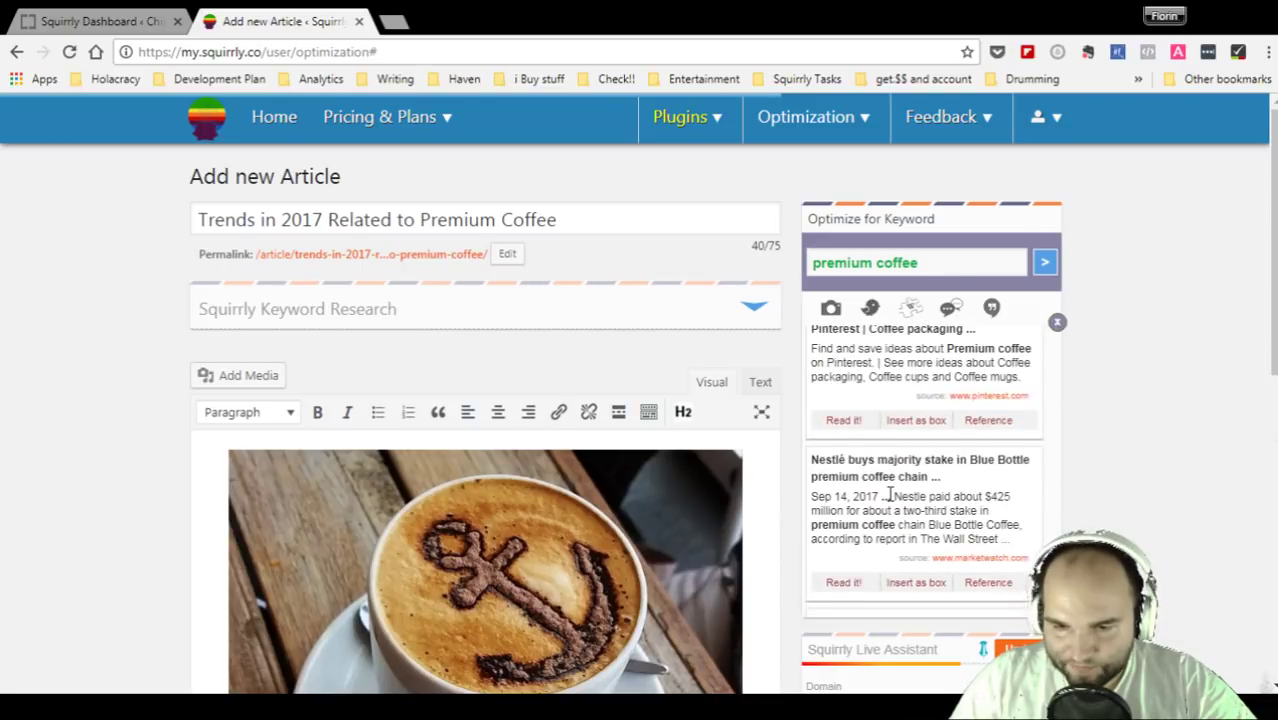
scroll(890, 495, down, 2)
- Open and read the 'Nestlé buys majority stake in Blue Bottle premium coffee chain' story
drag(812, 368, 1030, 382)
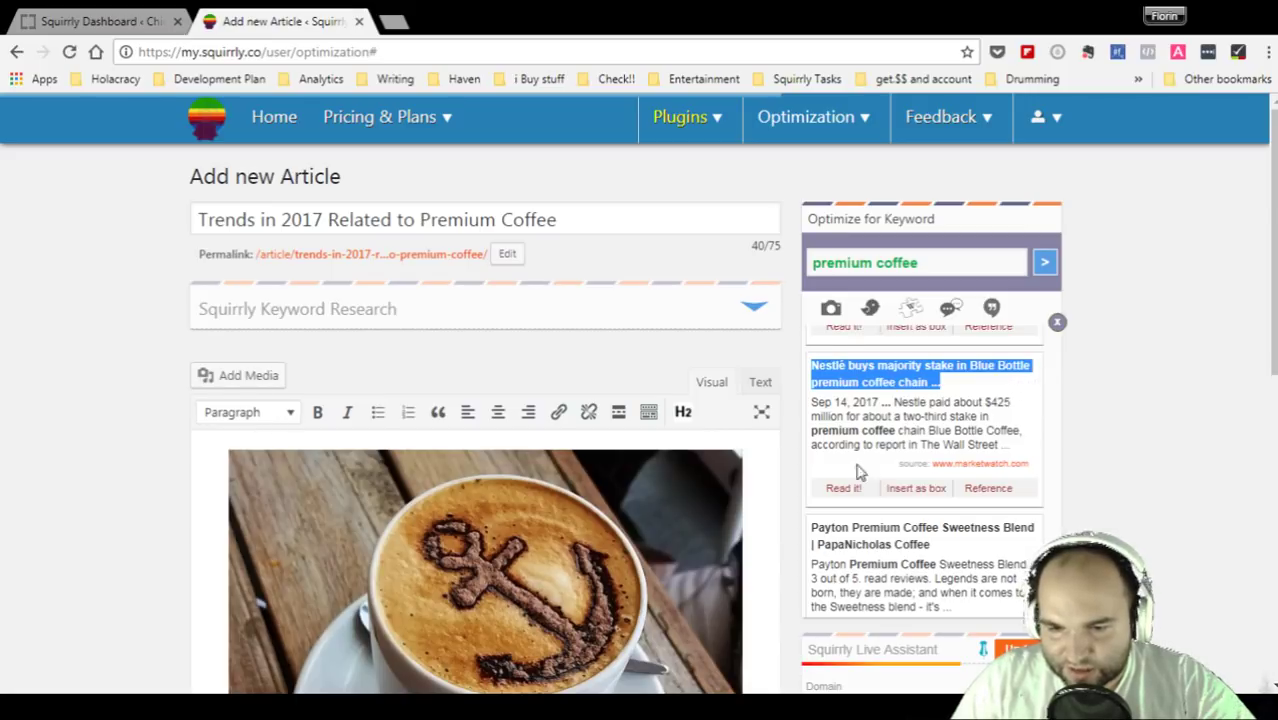
click(840, 488)
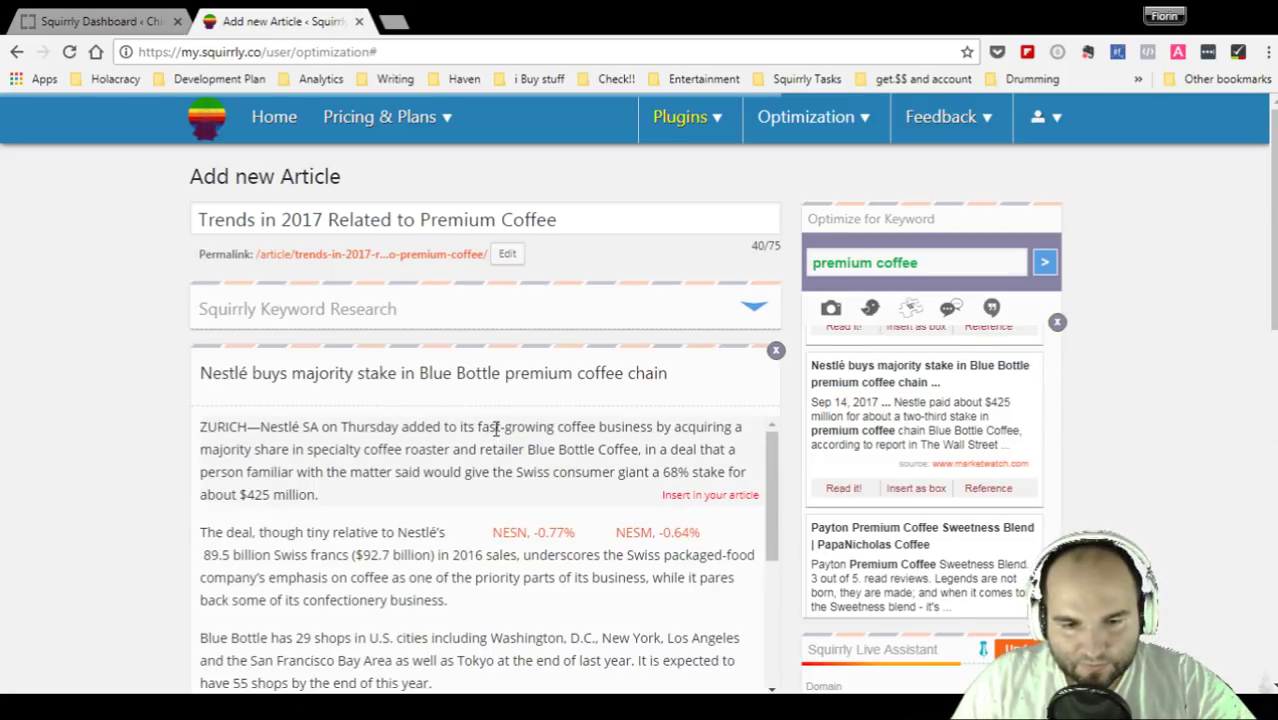
drag(831, 400, 880, 402)
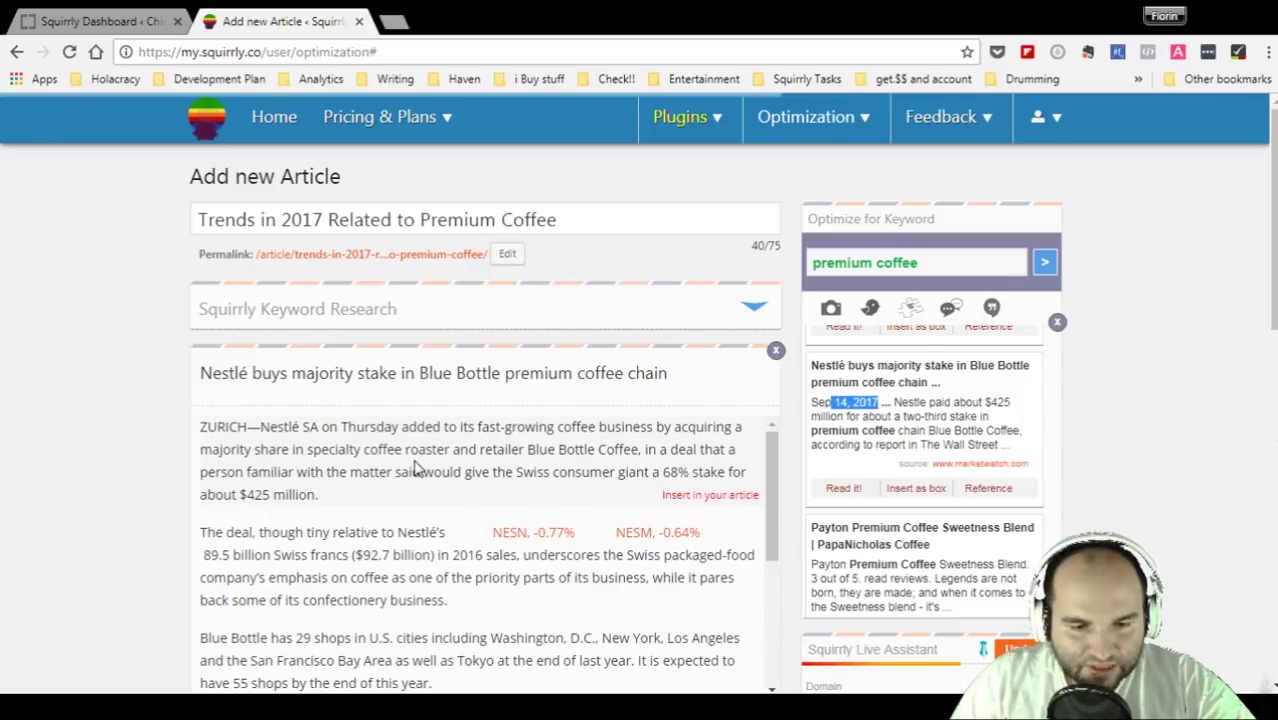
scroll(418, 467, down, 1)
scroll(418, 467, up, 1)
scroll(166, 480, down, 1)
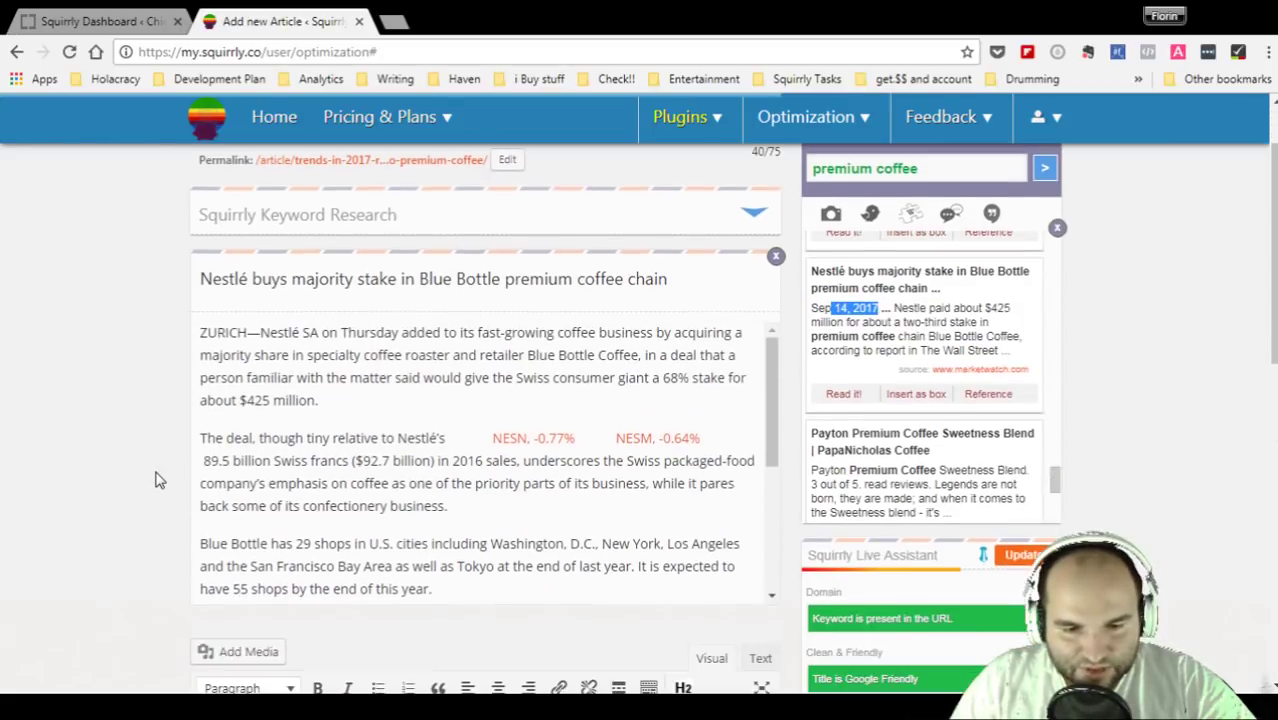
scroll(527, 379, down, 6)
scroll(527, 379, down, 1)
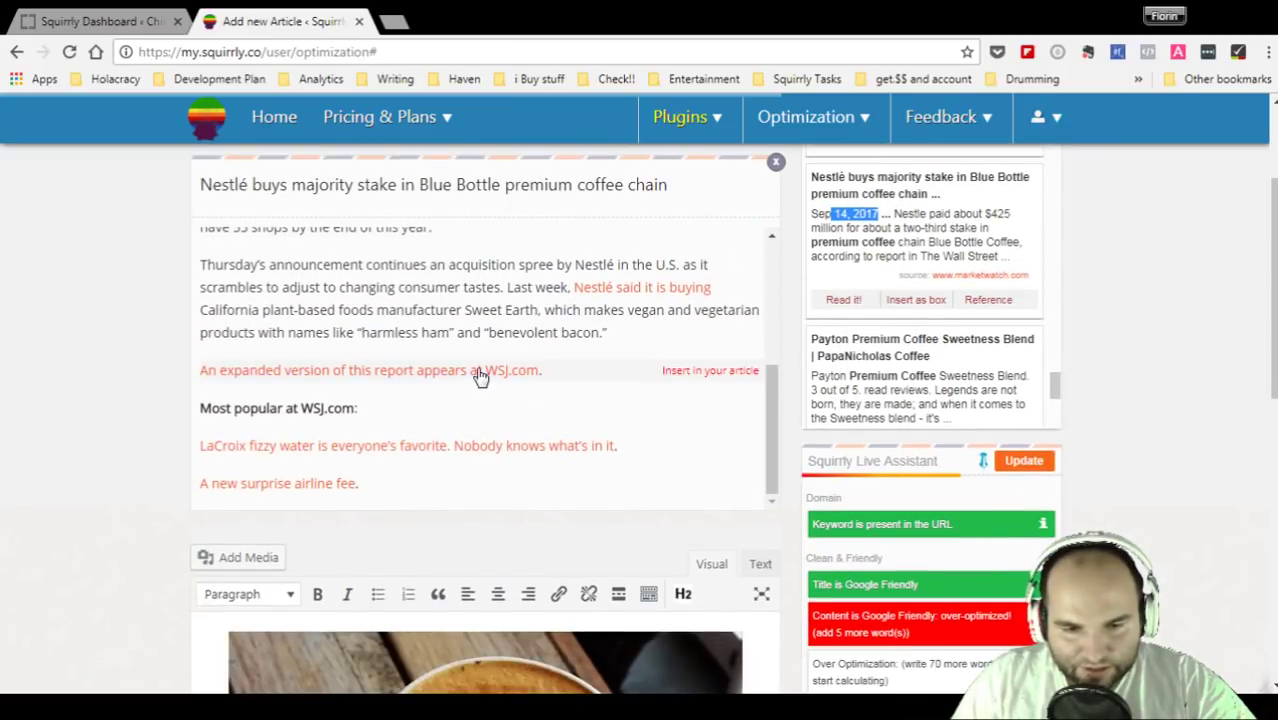
scroll(617, 420, up, 6)
scroll(617, 420, up, 3)
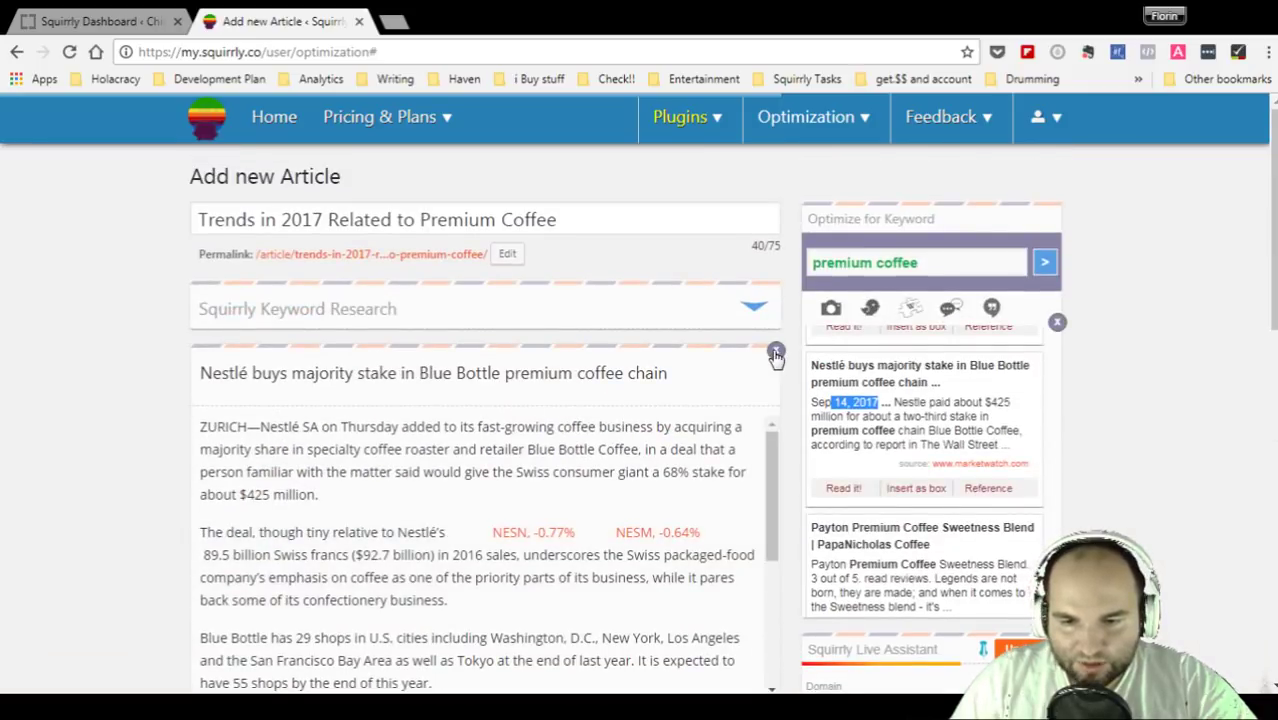
- Close the Nestlé preview, then check and dismiss the quote and image results
click(772, 352)
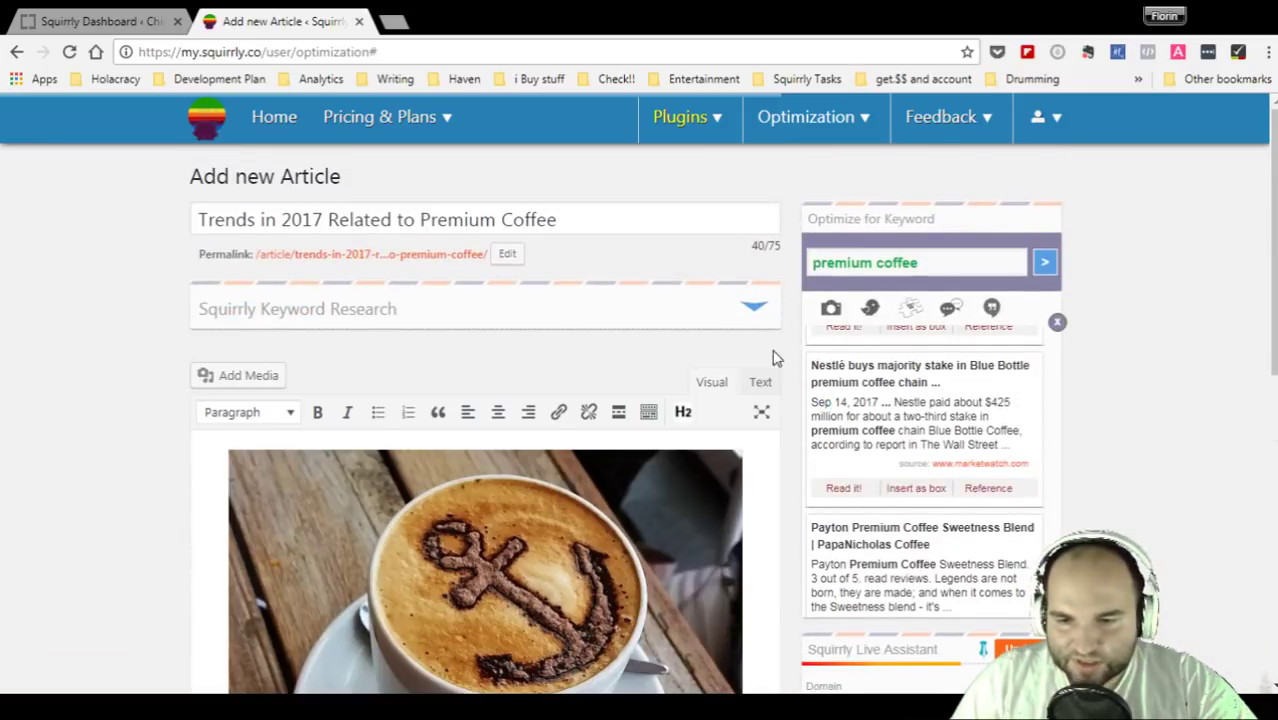
click(993, 308)
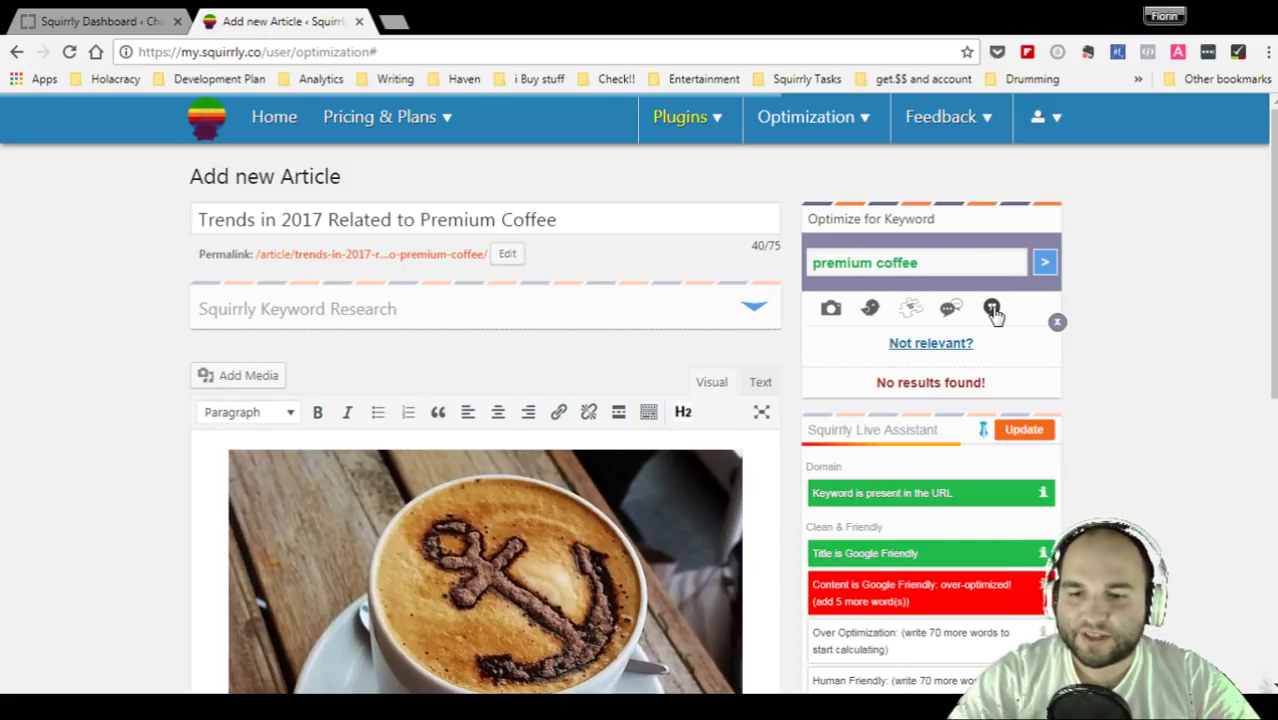
click(1057, 321)
click(831, 310)
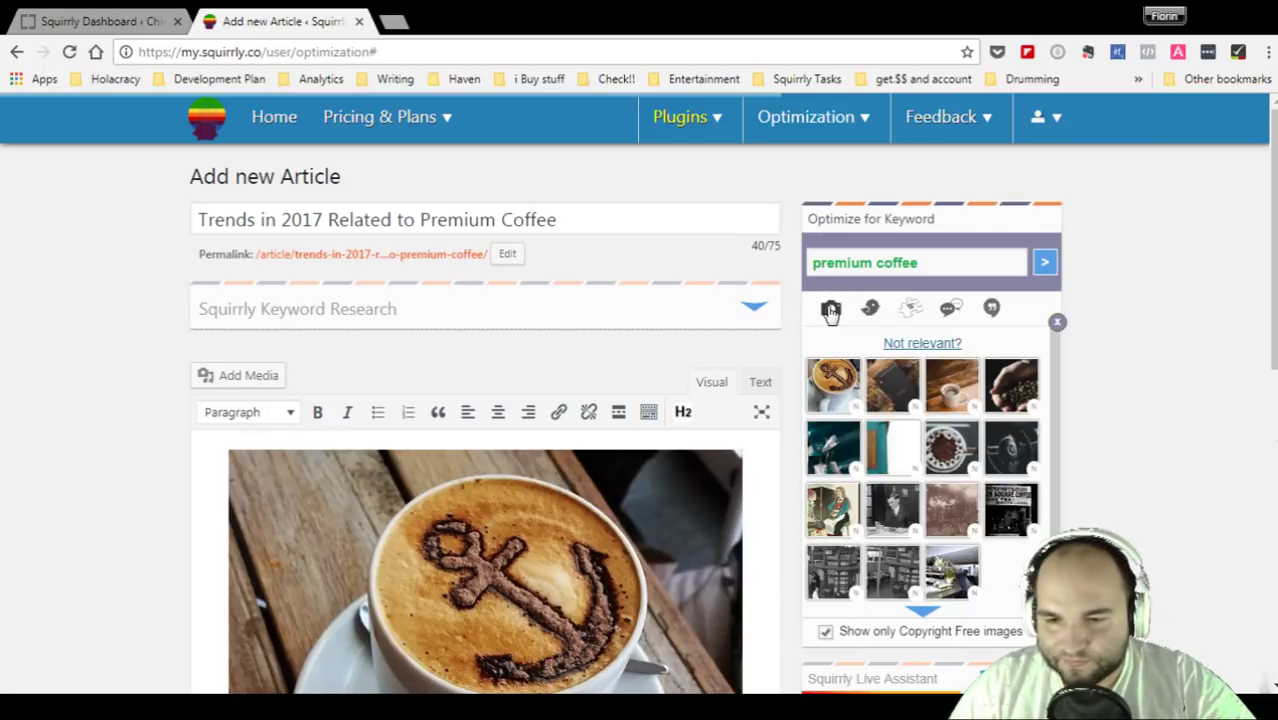
click(1057, 325)
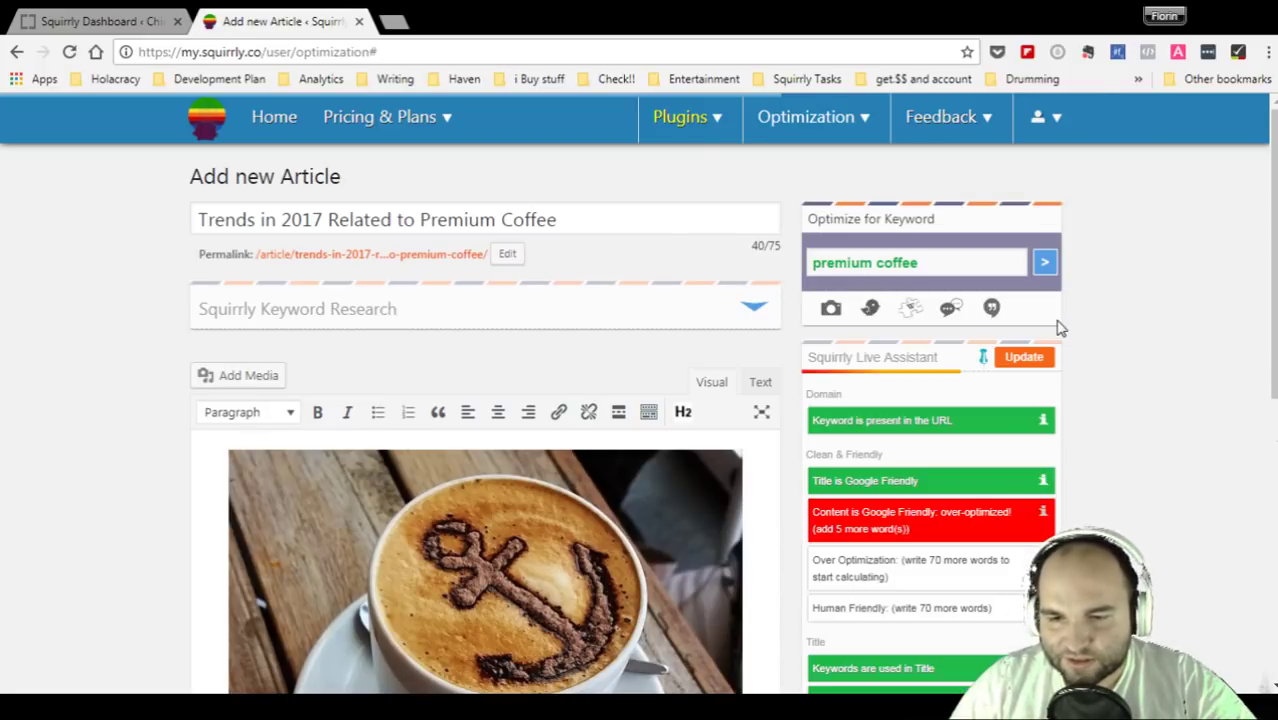
- Hide the keyword optimization box so the SEO checks stay pinned at the top
click(983, 359)
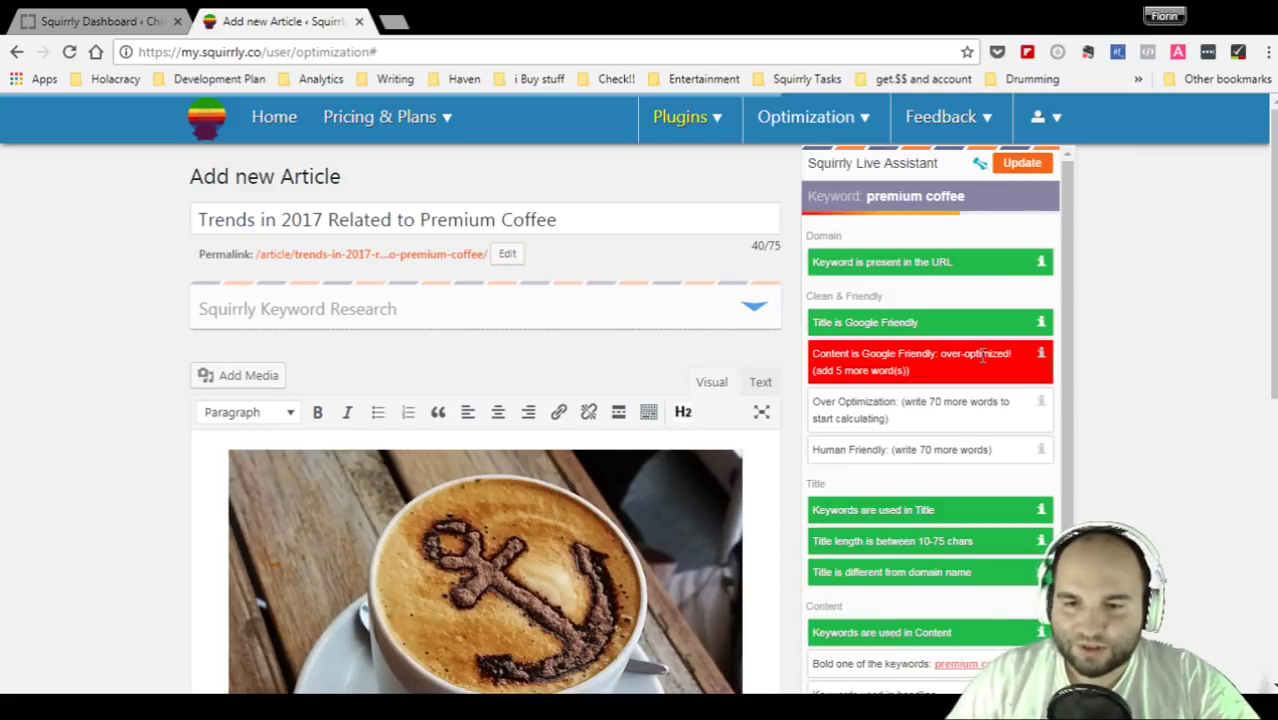
click(980, 163)
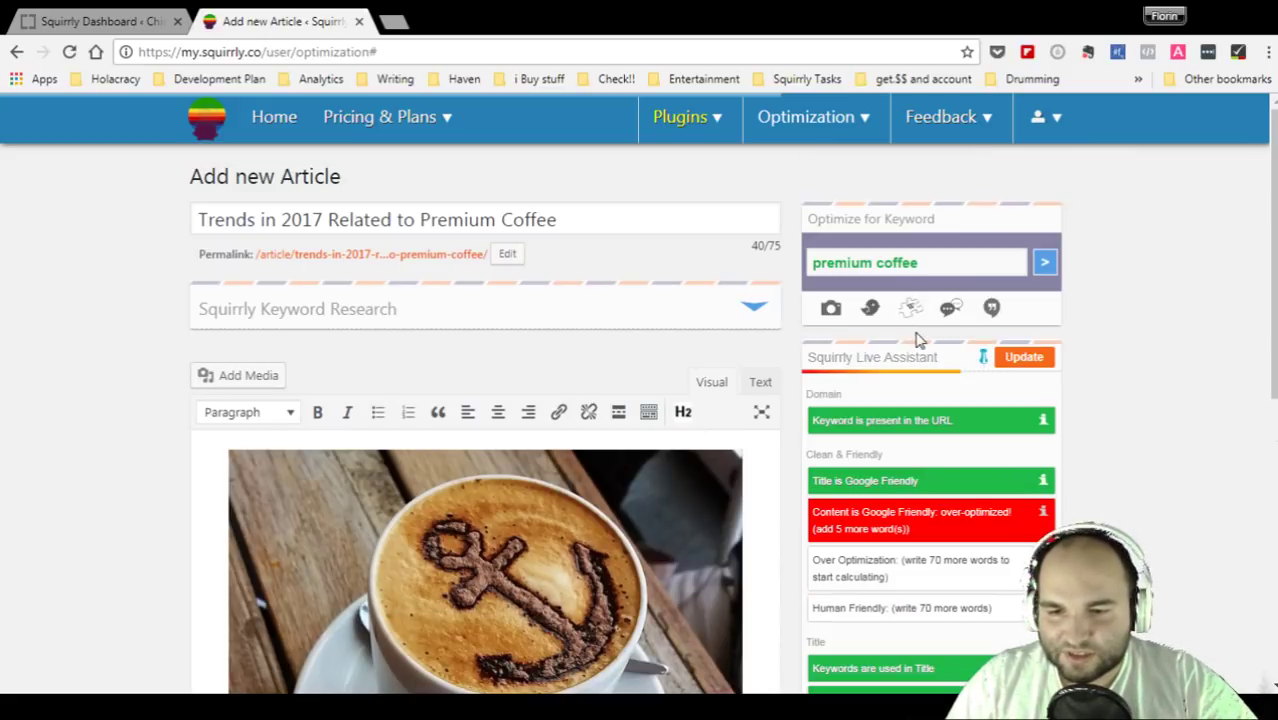
click(984, 360)
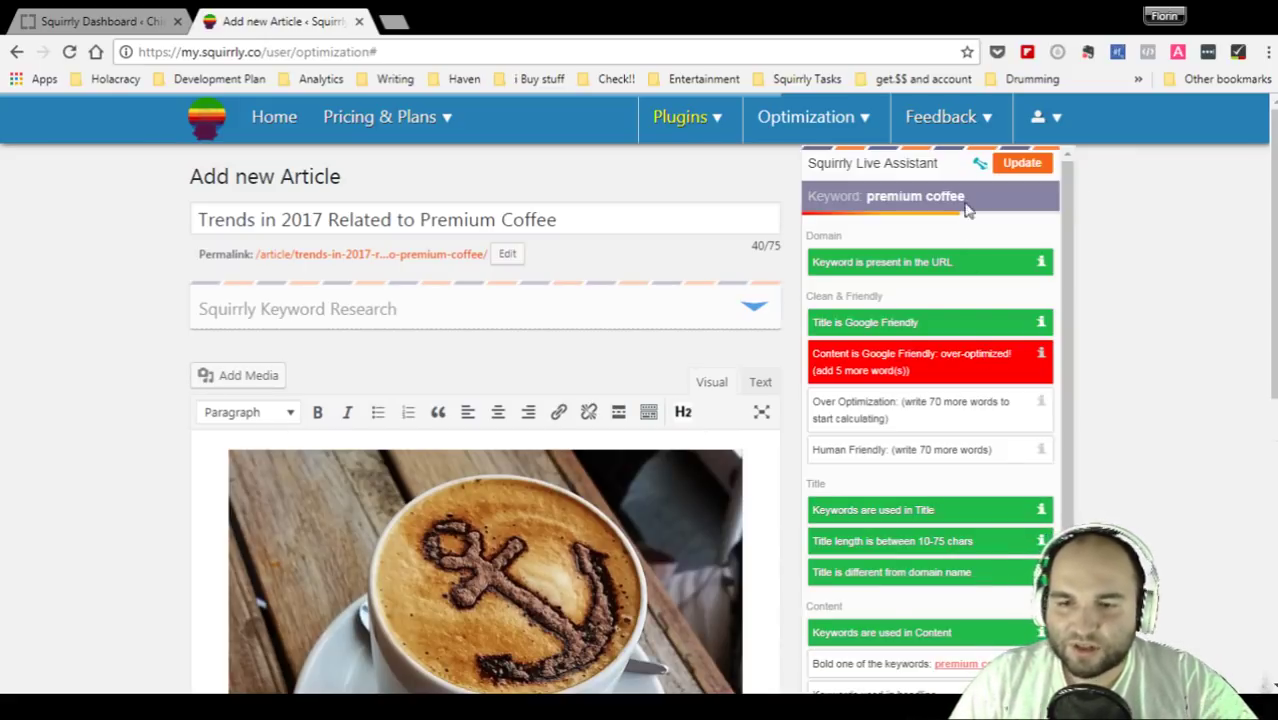
click(978, 161)
click(984, 356)
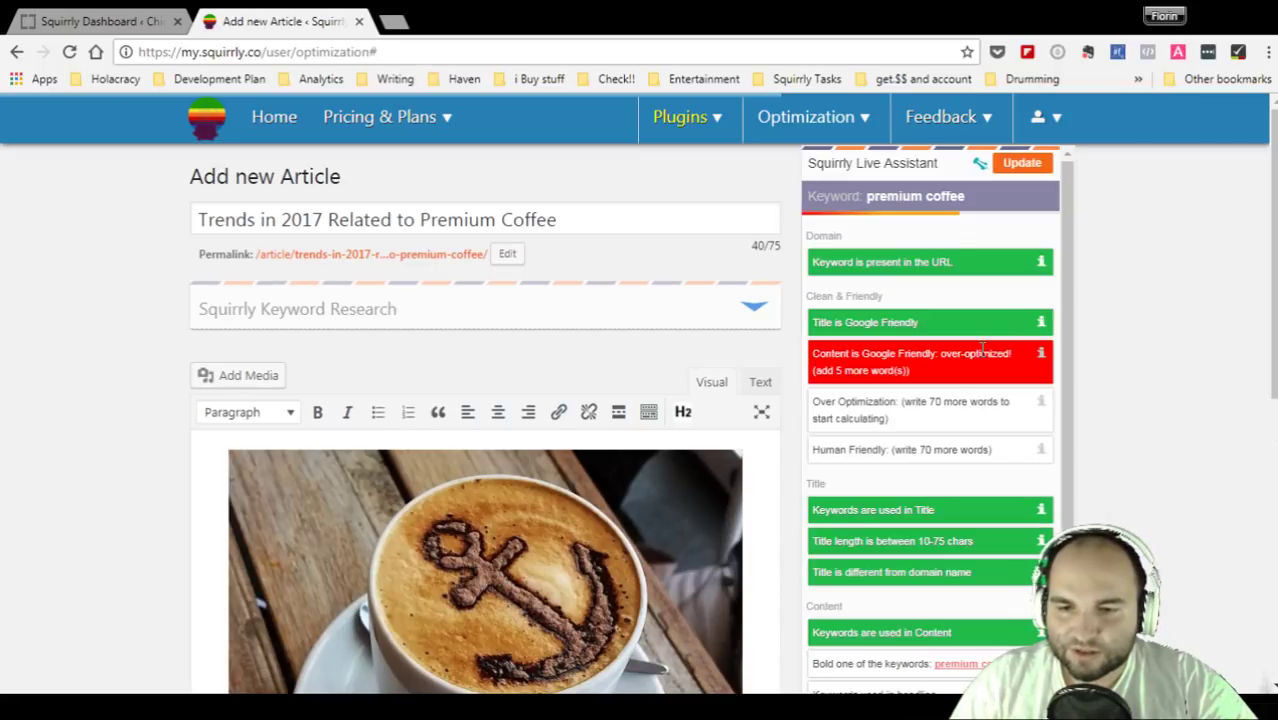
scroll(496, 362, down, 5)
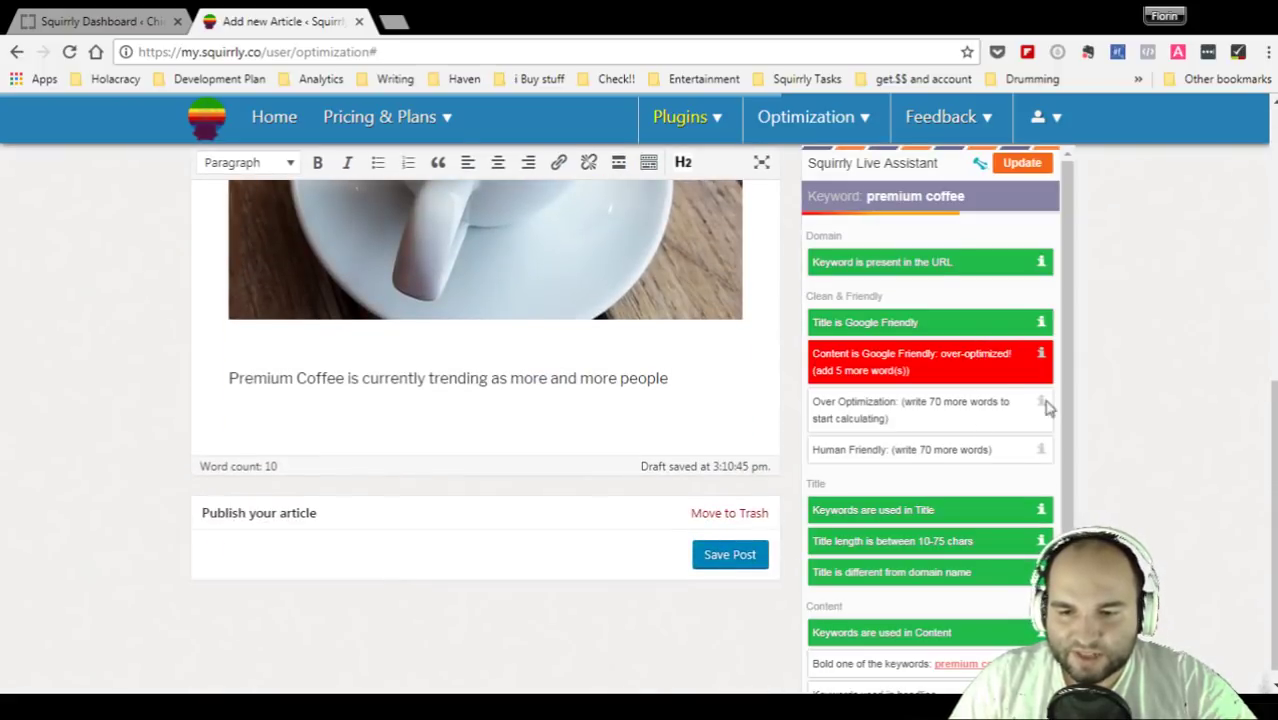
scroll(950, 515, up, 3)
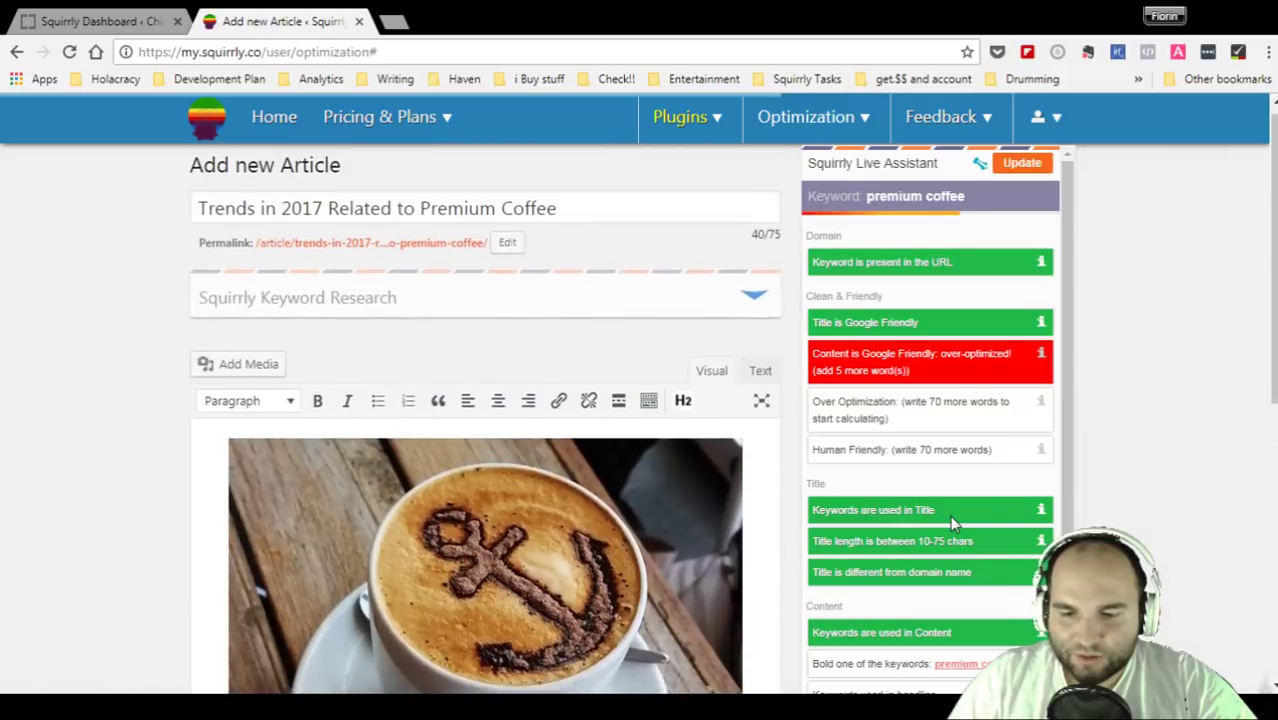
scroll(950, 515, down, 2)
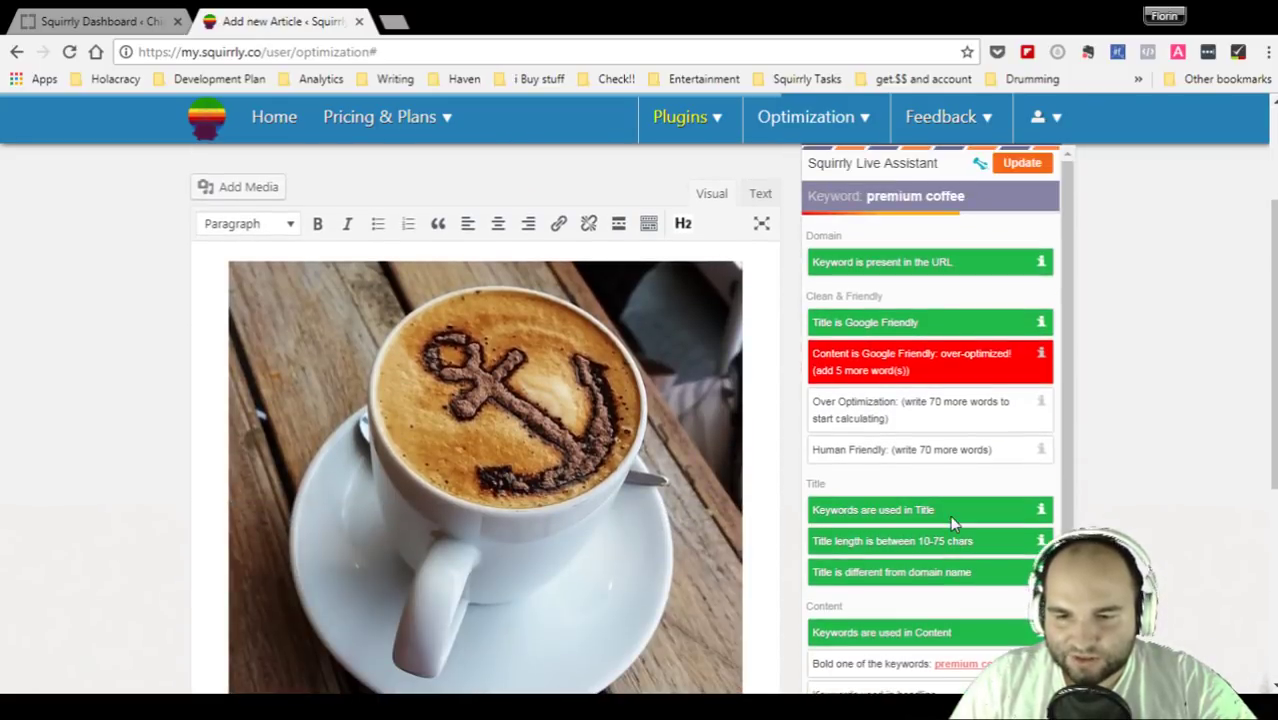
scroll(950, 515, up, 2)
scroll(585, 479, down, 5)
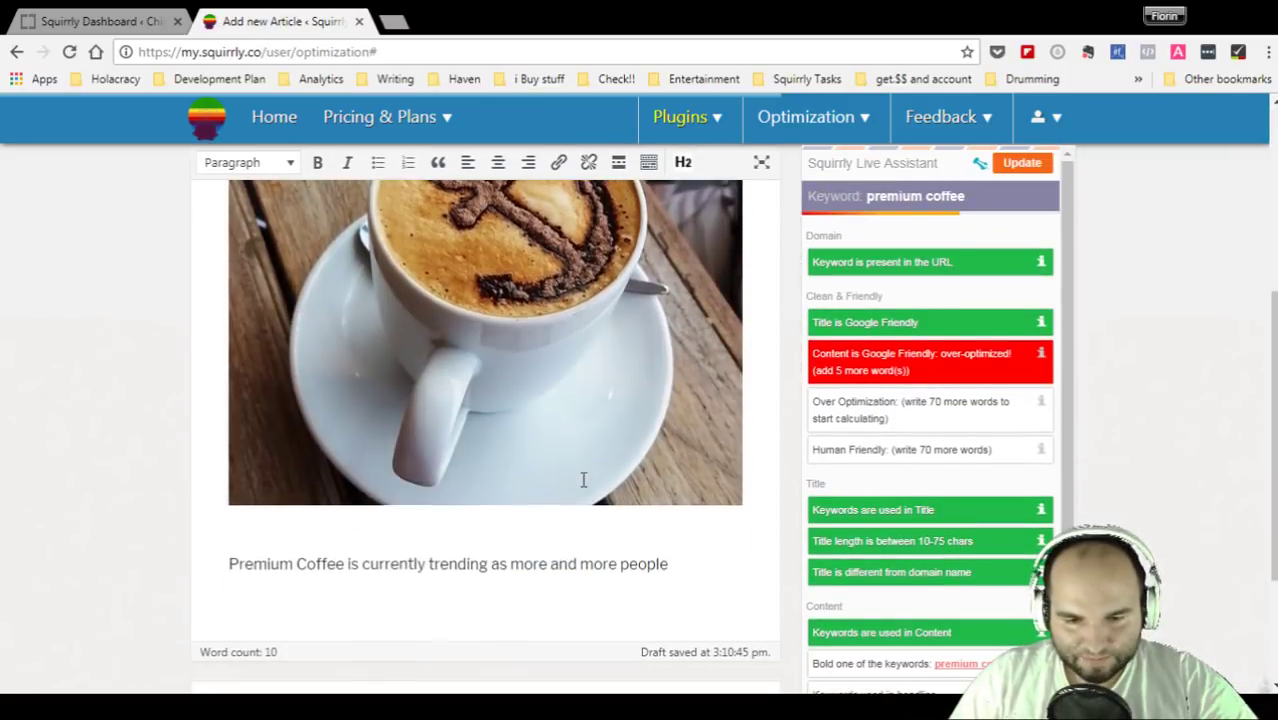
scroll(585, 479, down, 2)
- Extend the opening sentence with 'consuming better coffee than...' ending 'on their way to work.', then start a new paragraph
click(401, 381)
click(720, 380)
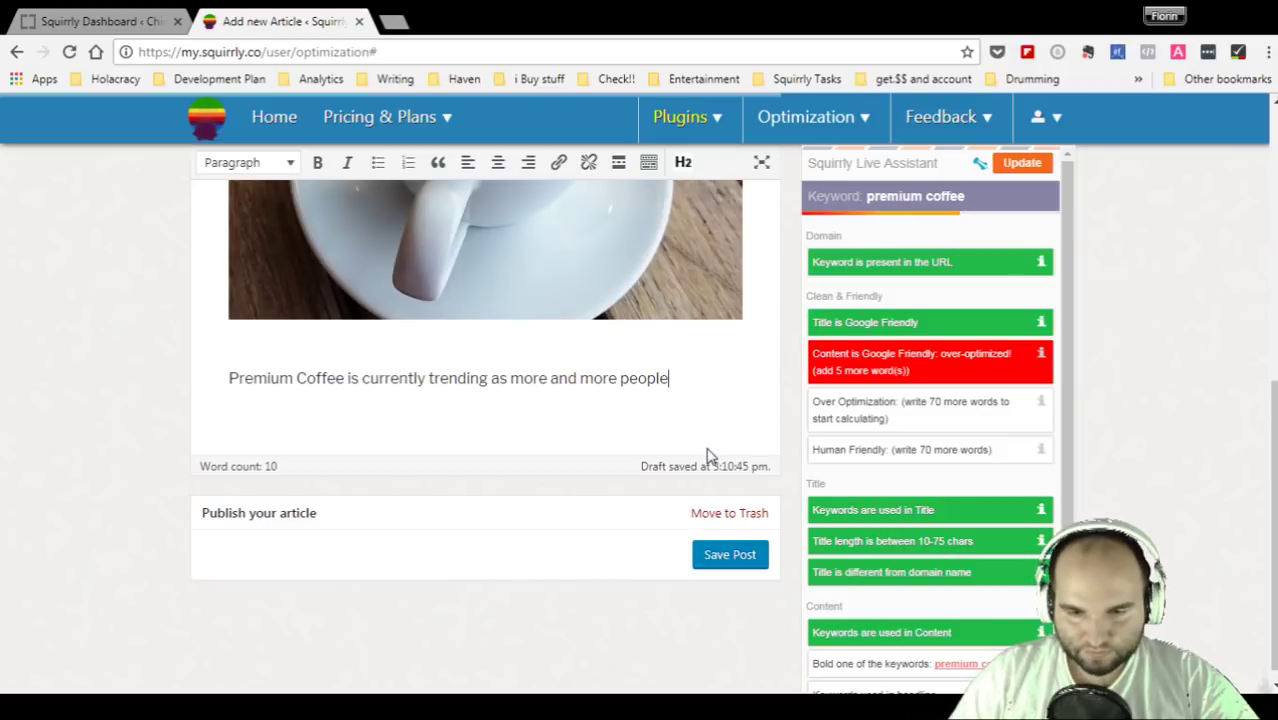
text(star)
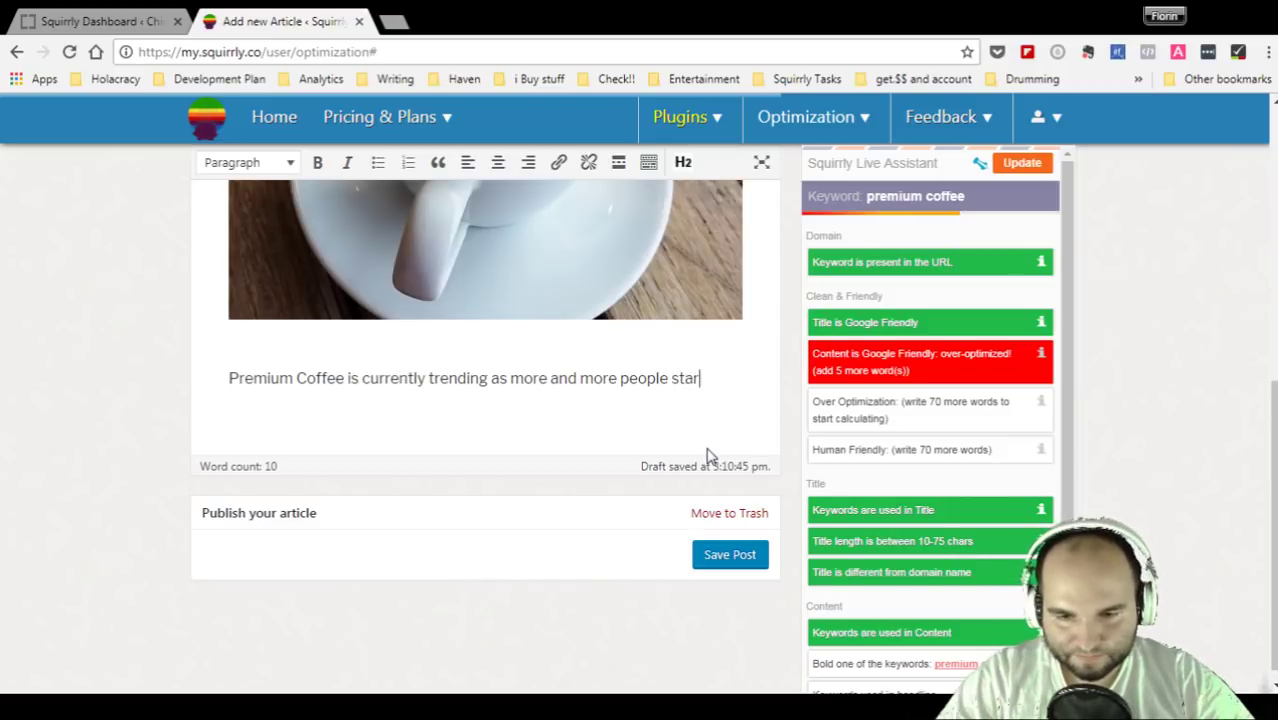
text(t thinking)
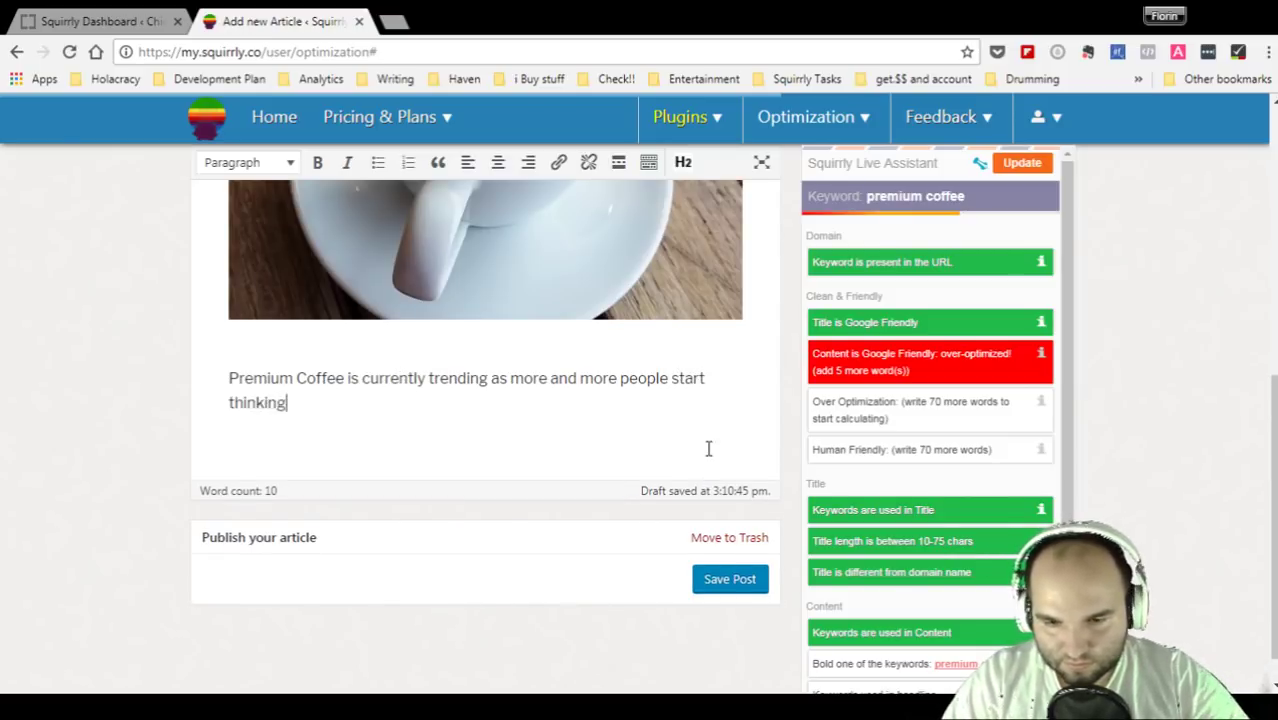
text( about)
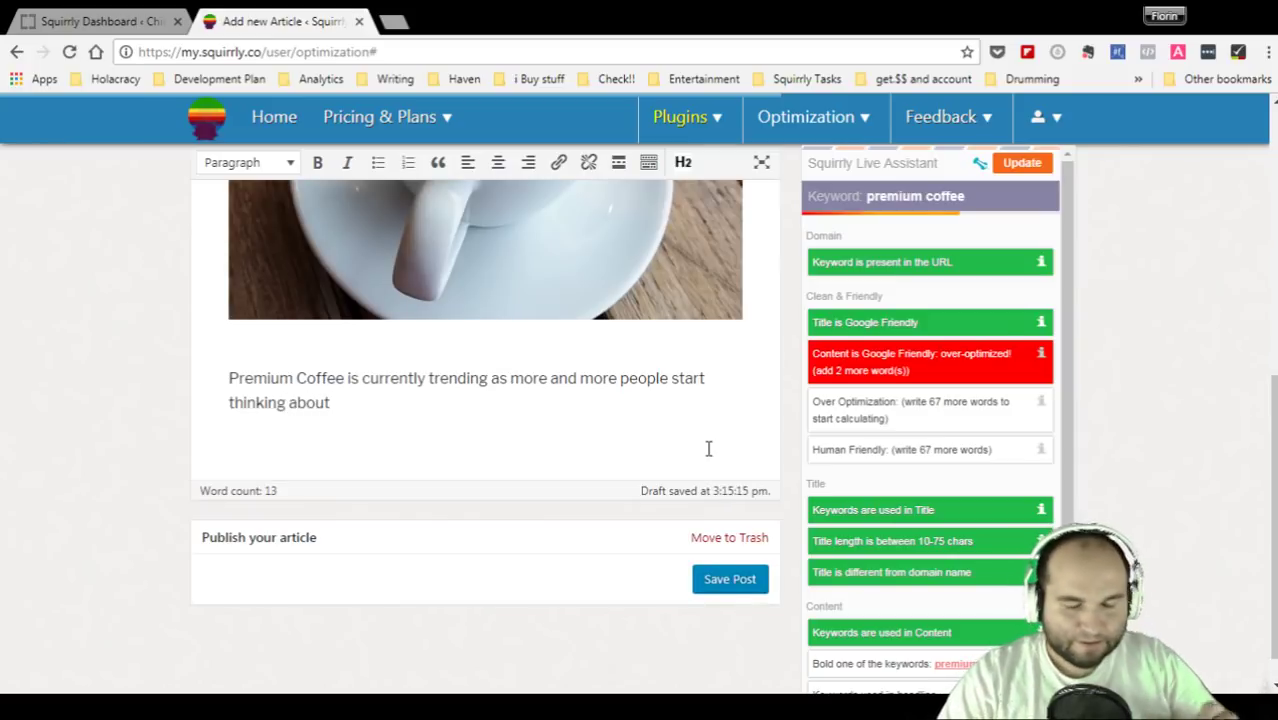
key(BackSpace)
key(BackSpace)
key(BackSpace)
key(BackSpace)
key(BackSpace)
key(BackSpace)
key(BackSpace)
key(BackSpace)
key(BackSpace)
key(BackSpace)
key(BackSpace)
key(BackSpace)
key(BackSpace)
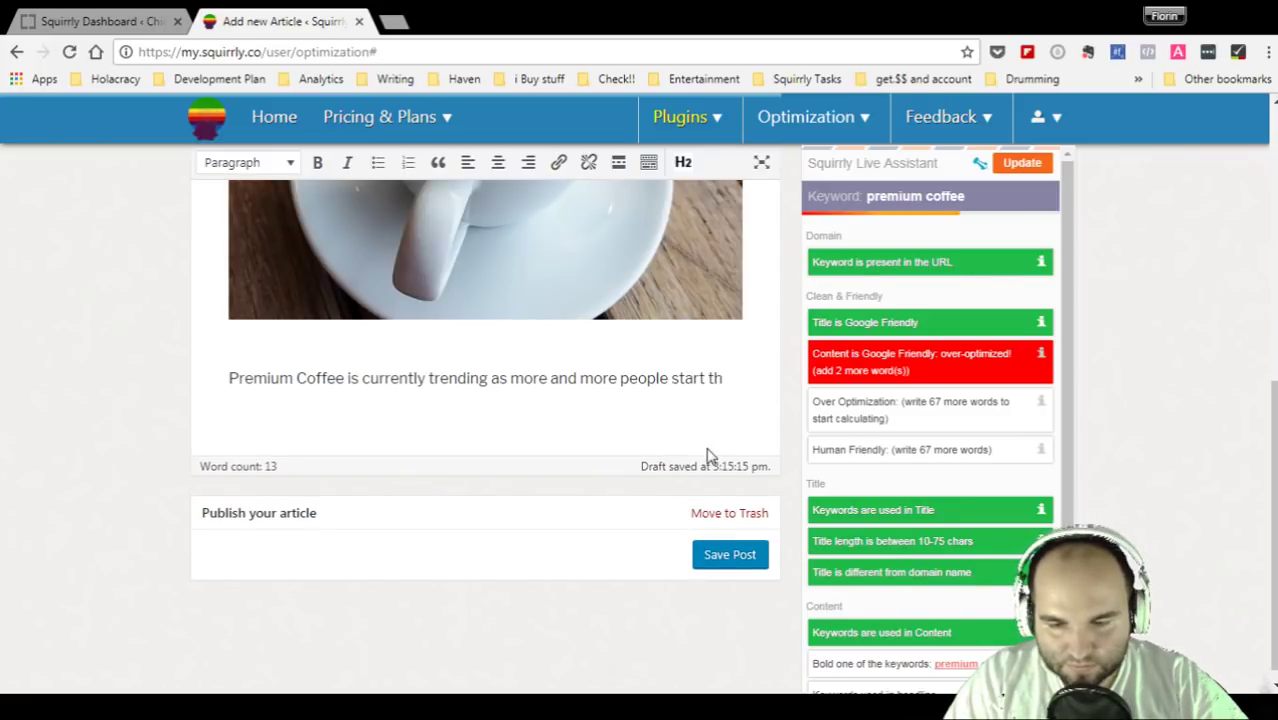
text(consum)
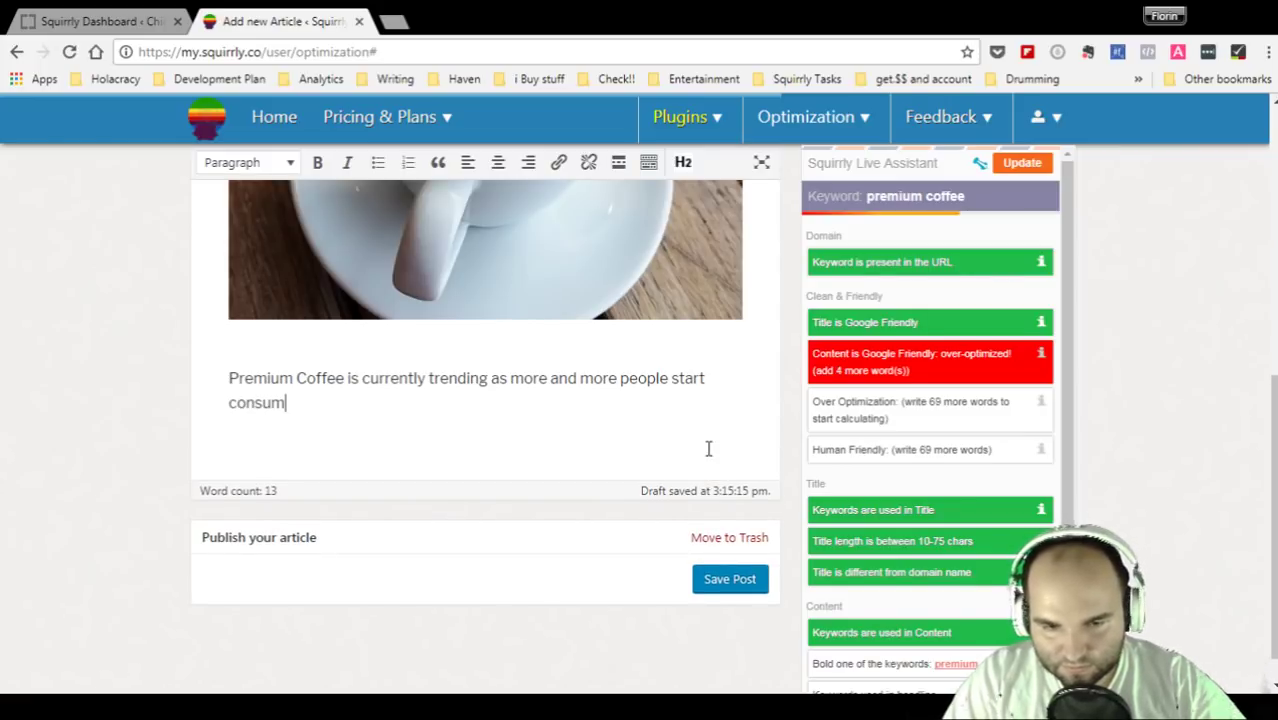
text(ing better)
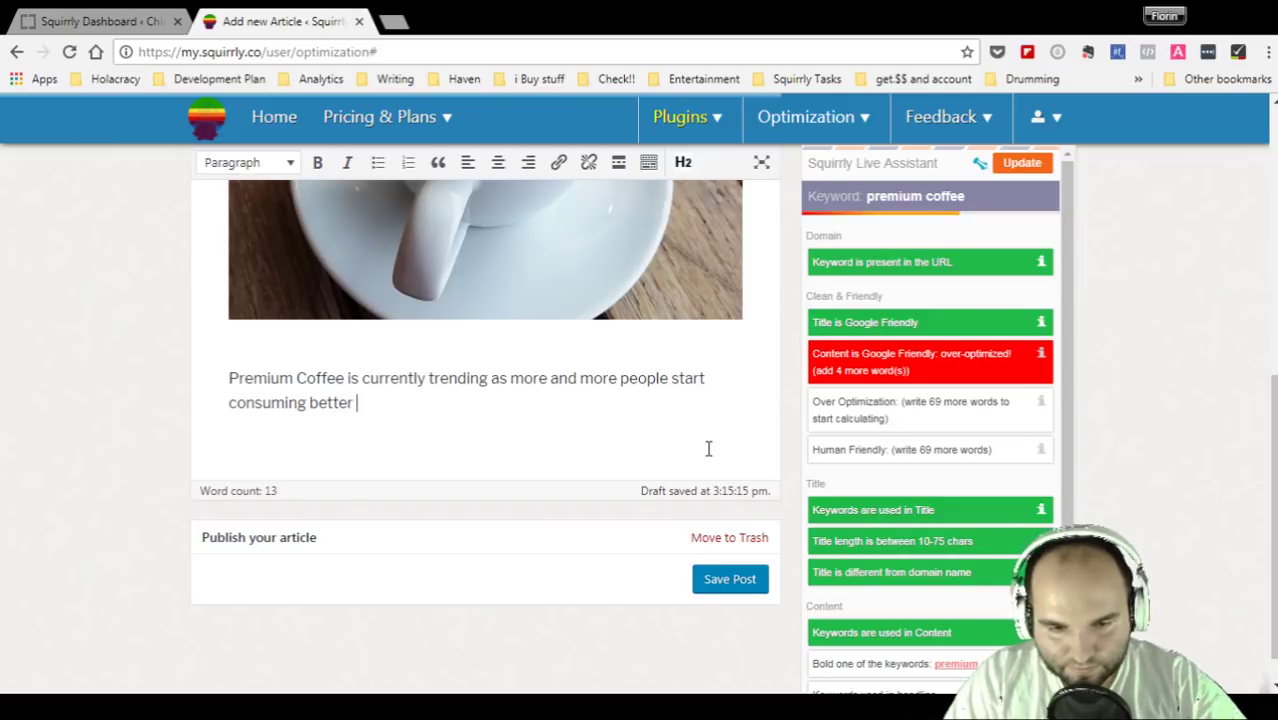
text( coffee than)
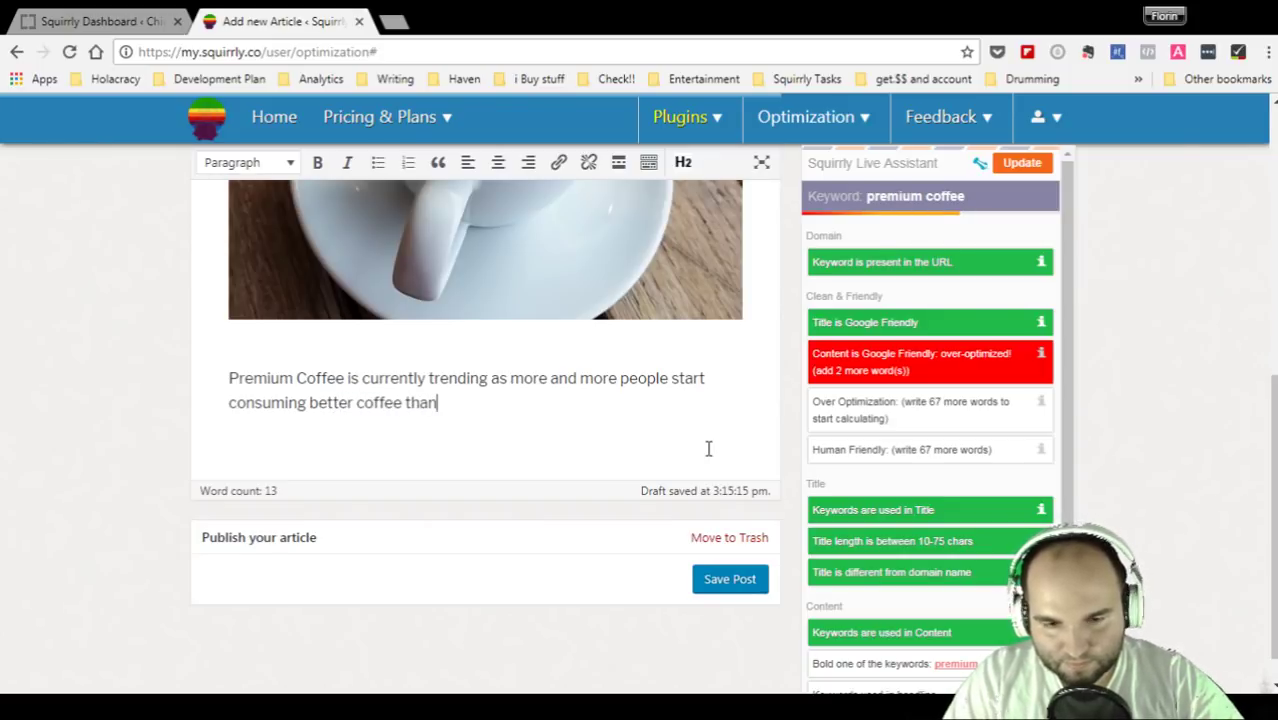
text( the one you find at random places through)
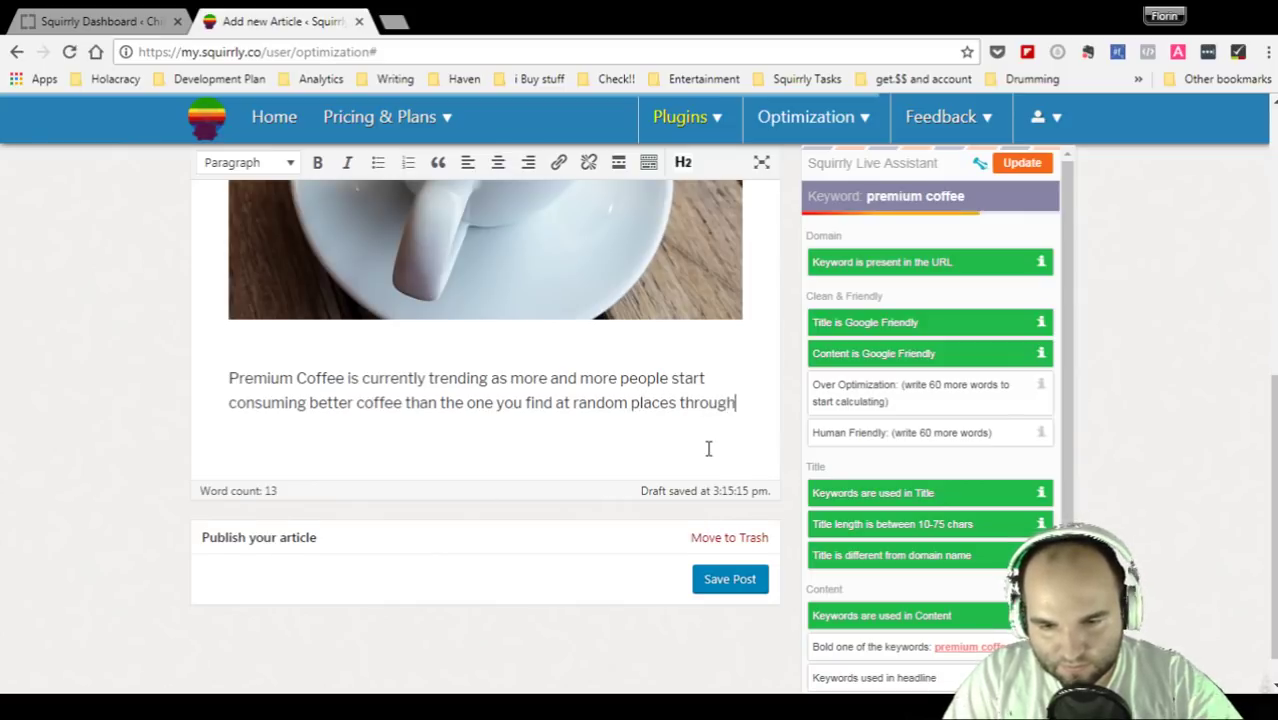
text(out the city on )
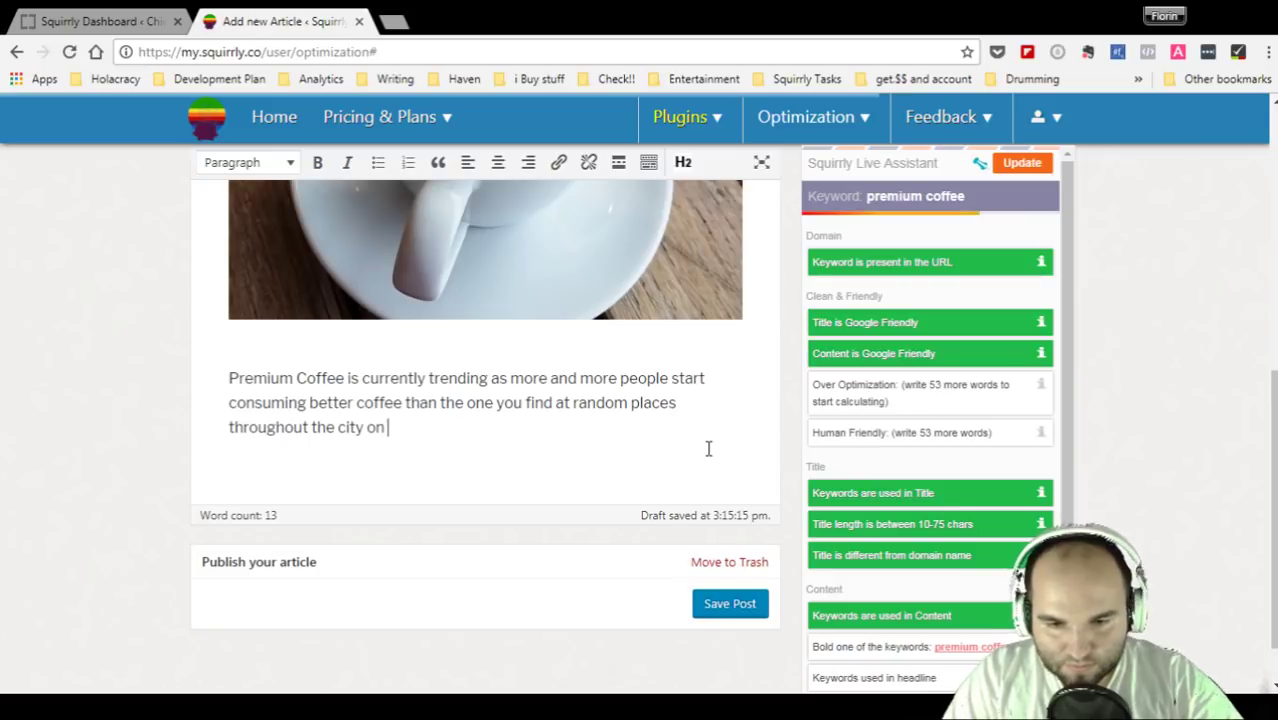
text(yotheir wau)
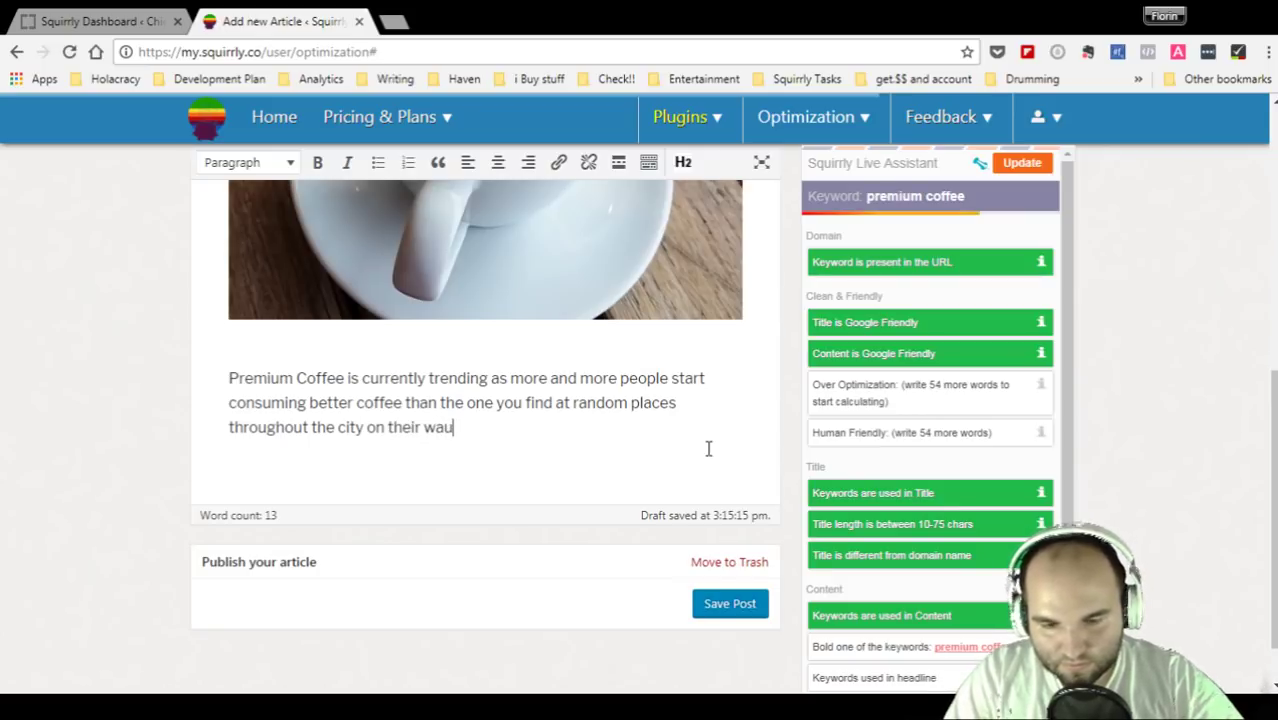
text( top wo)
key(BackSpace)
key(BackSpace)
text(ork.)
key(Return)
- Write 'Premium coffee is a popular choice among students, dog owners, circus lovers, etc.' and add a paragraph break
text(Prem)
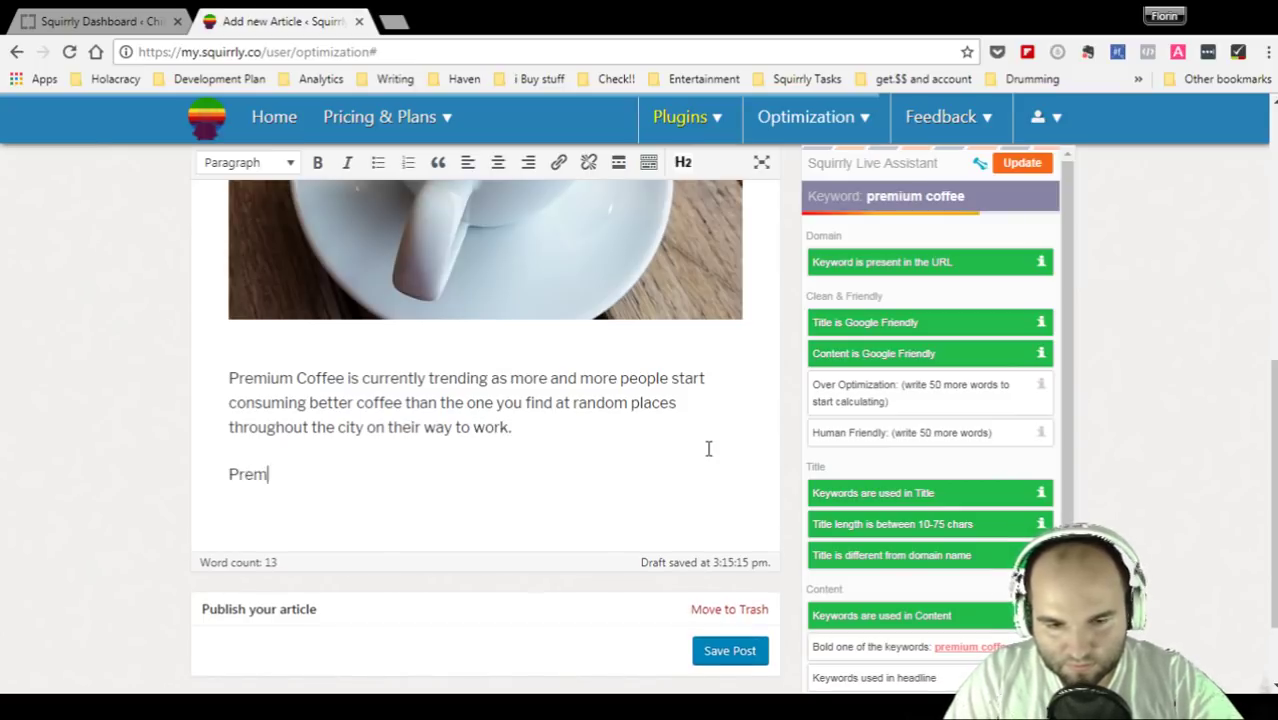
text(ium co)
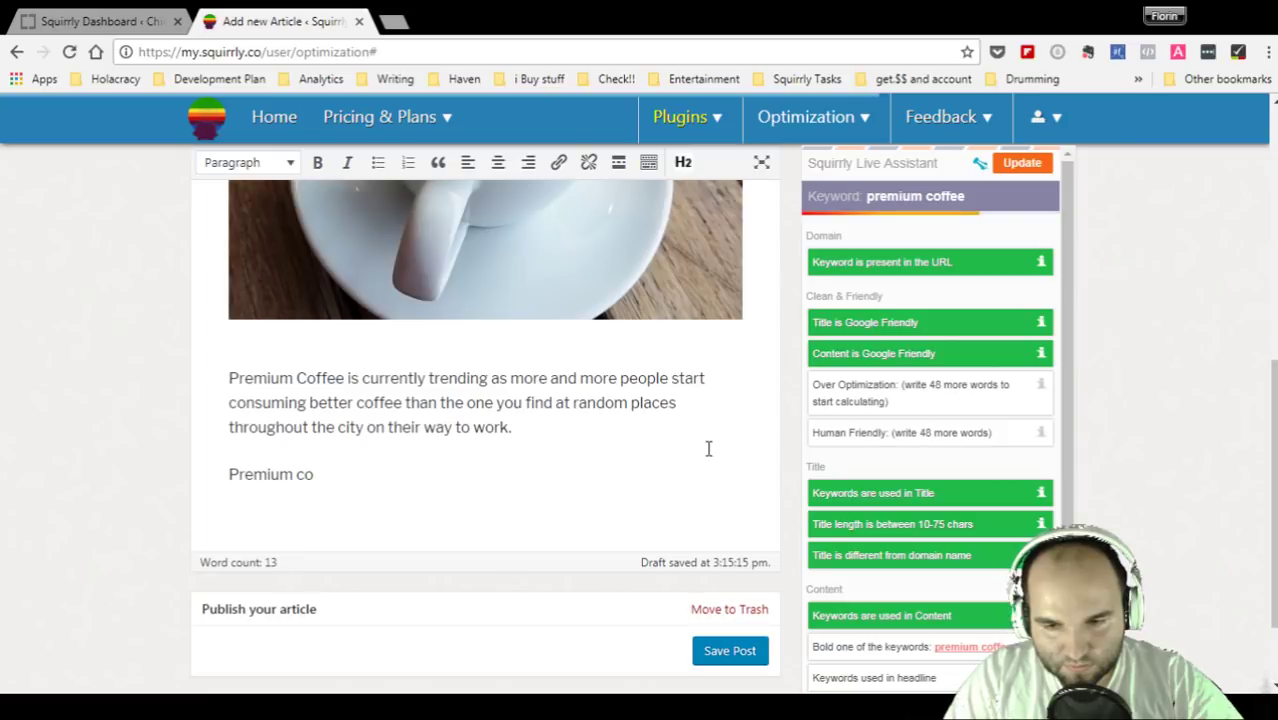
text(ffee)
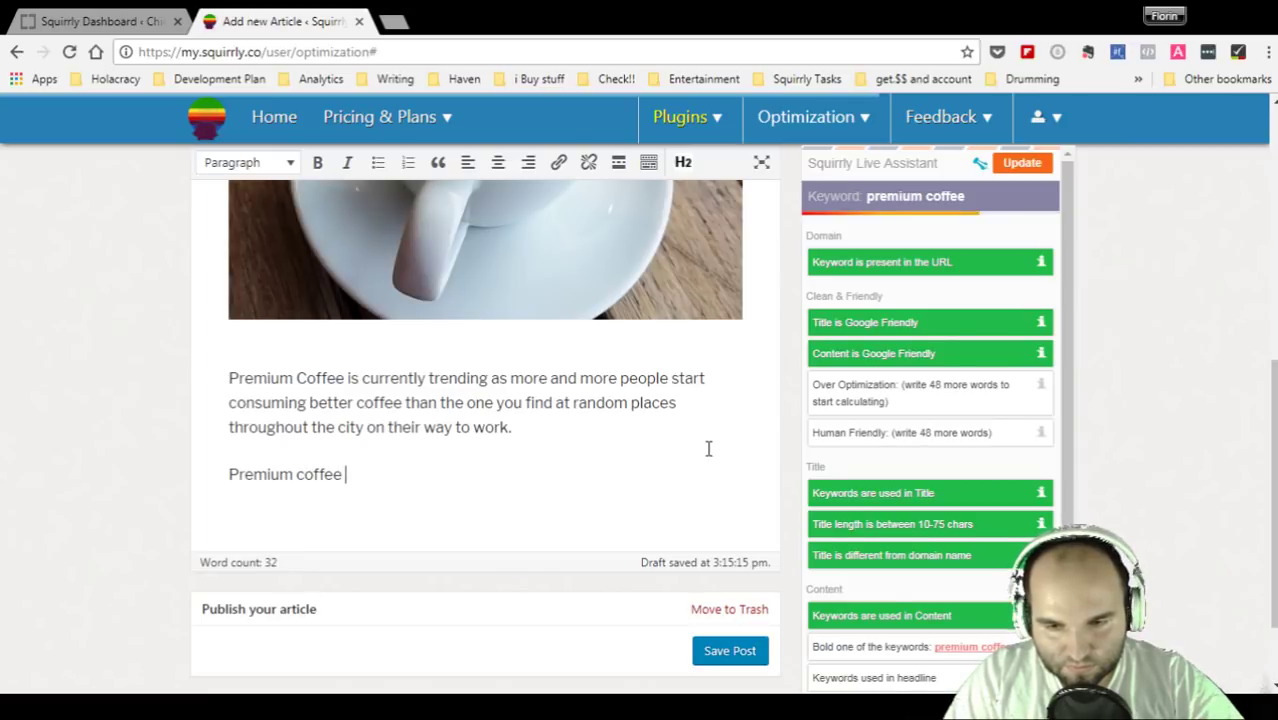
text( is)
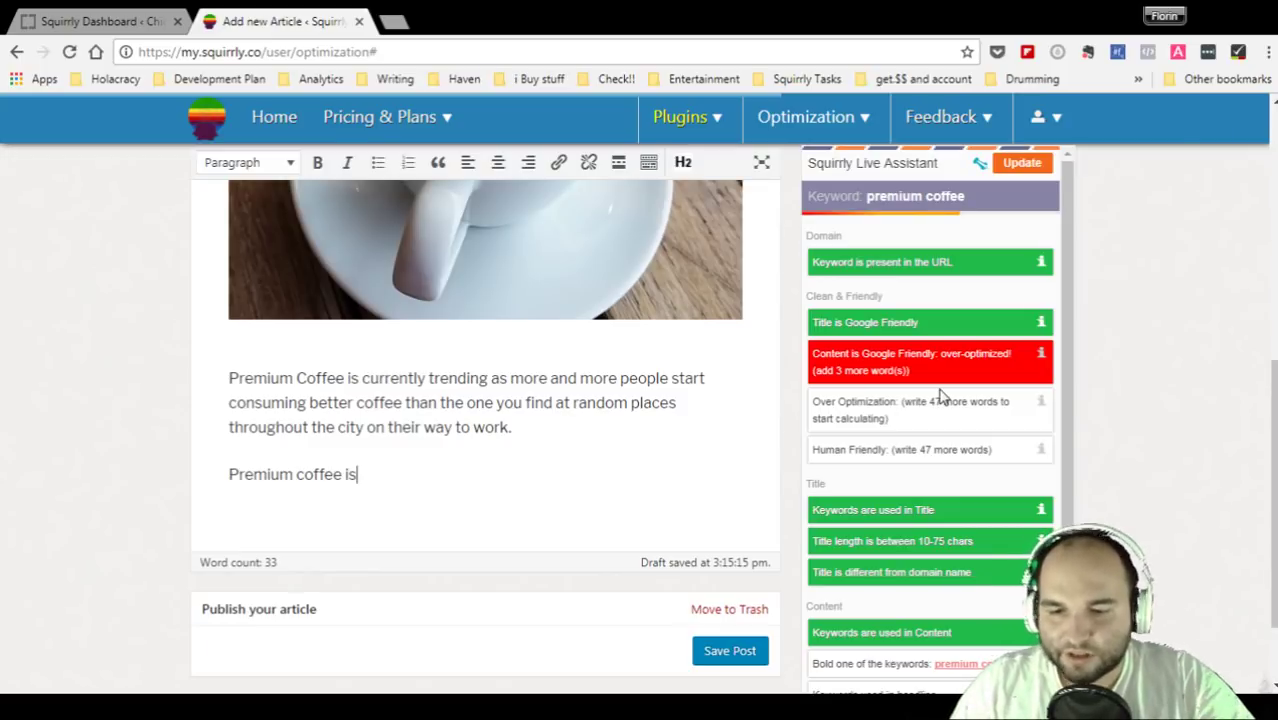
drag(231, 378, 479, 480)
click(479, 480)
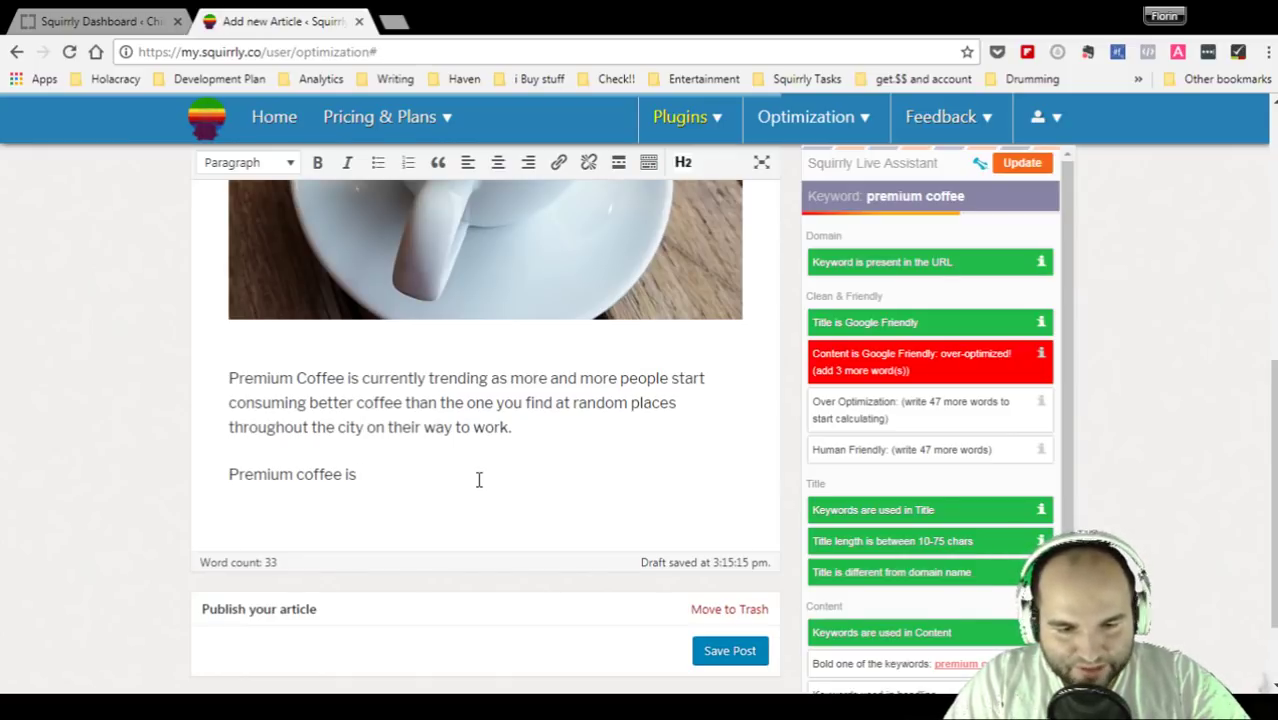
text(a popular c)
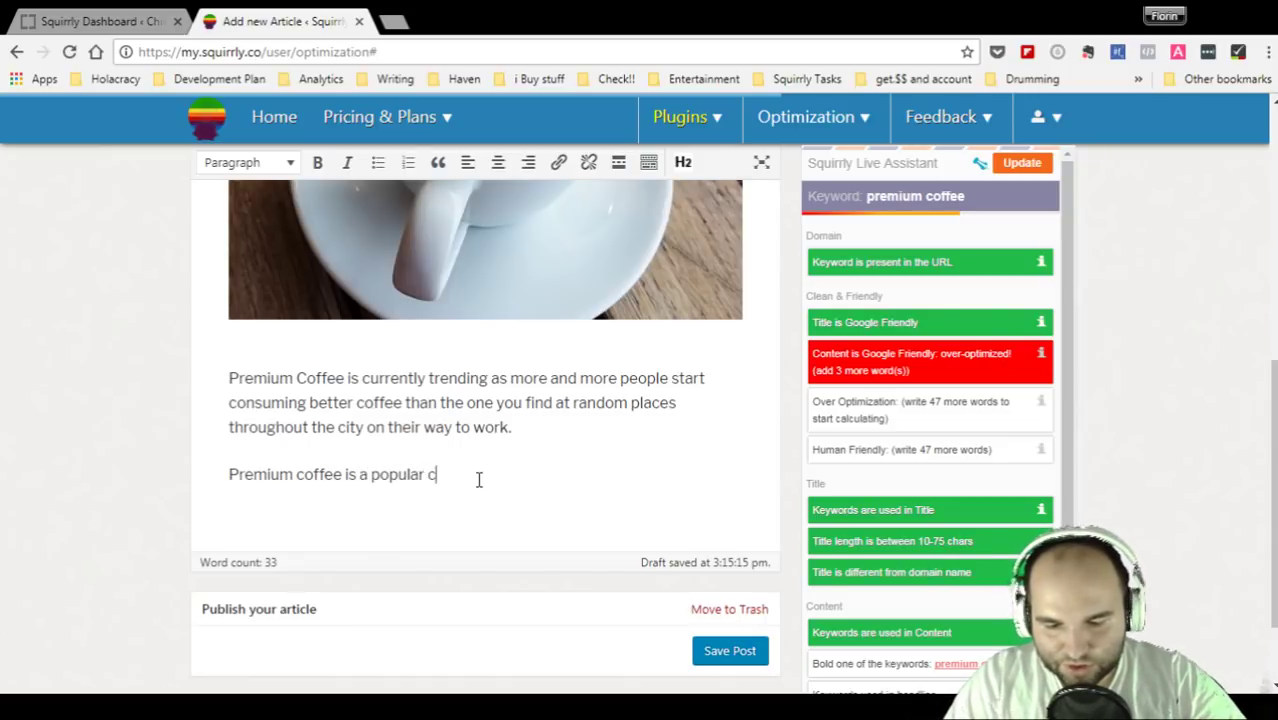
text(hoice among students)
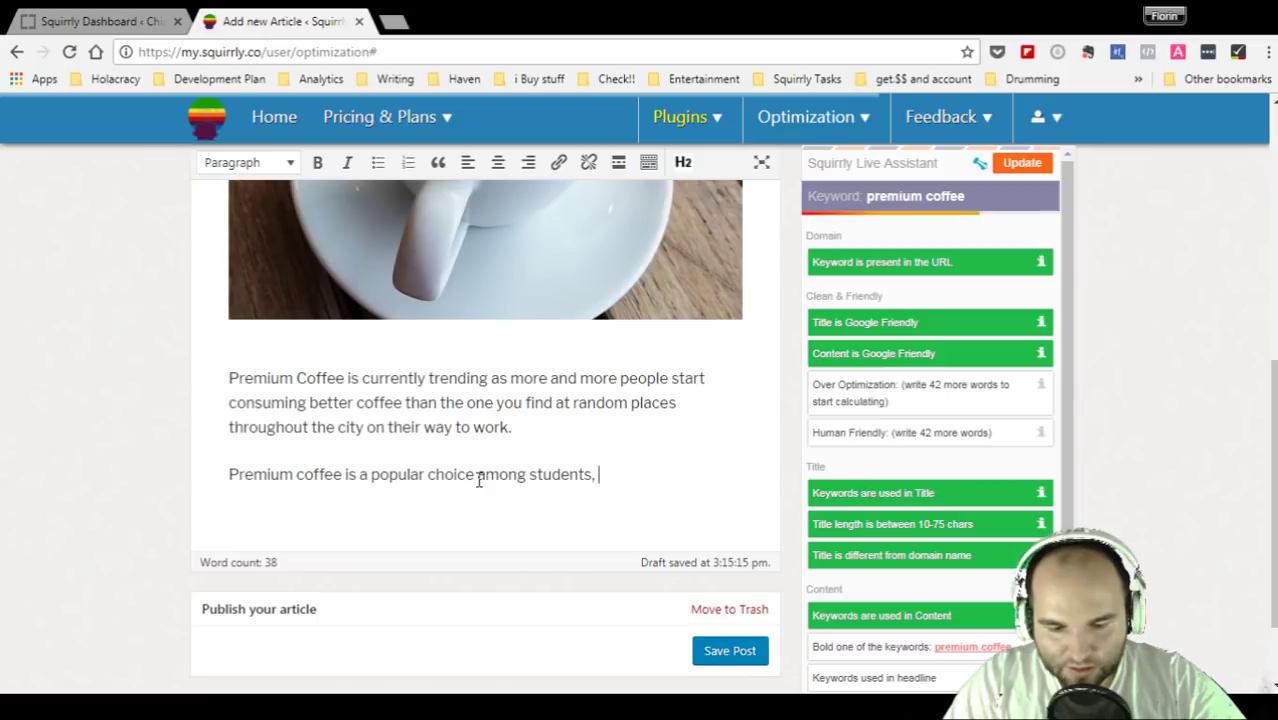
text(dog ow)
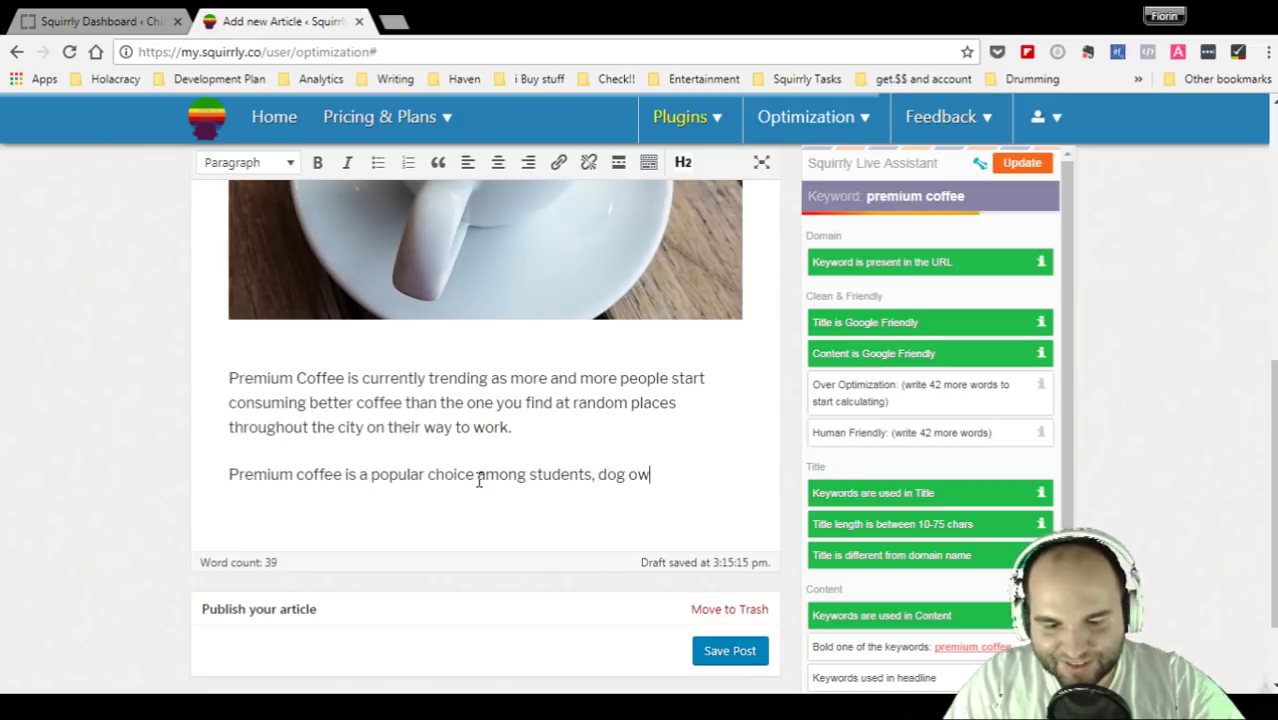
text(ners,)
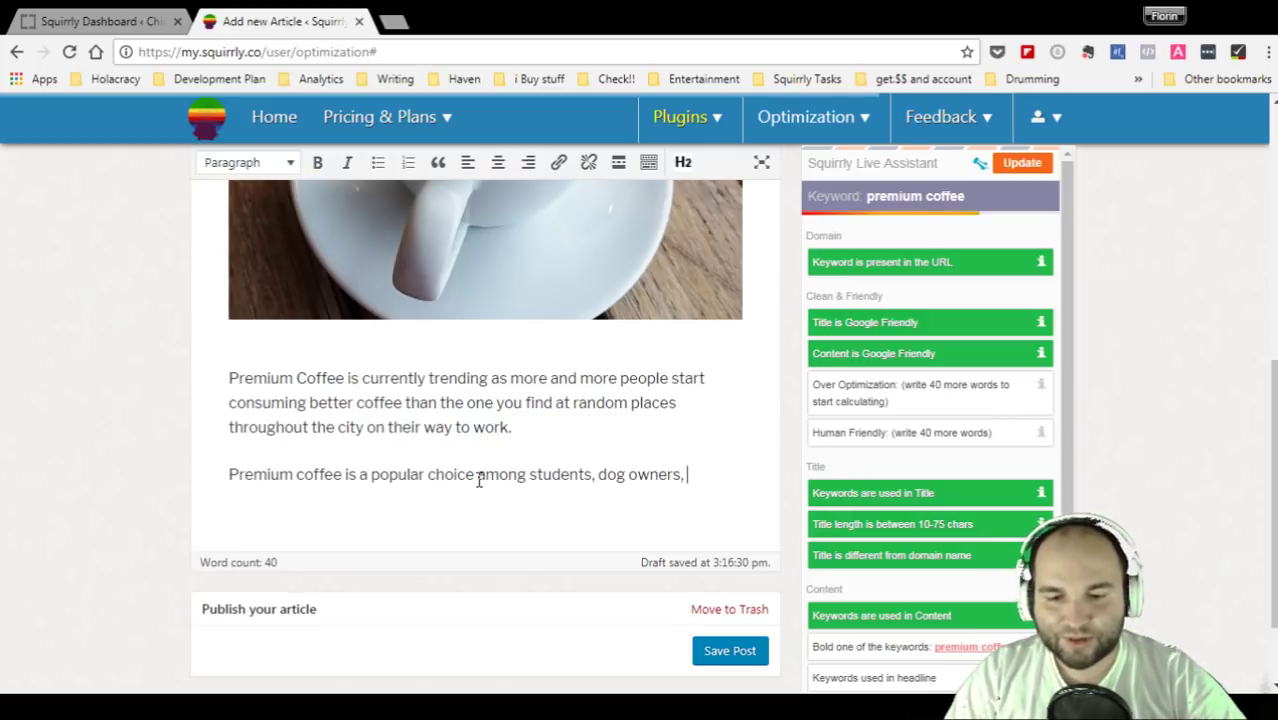
text(ircus lovers, etc.)
key(Return)
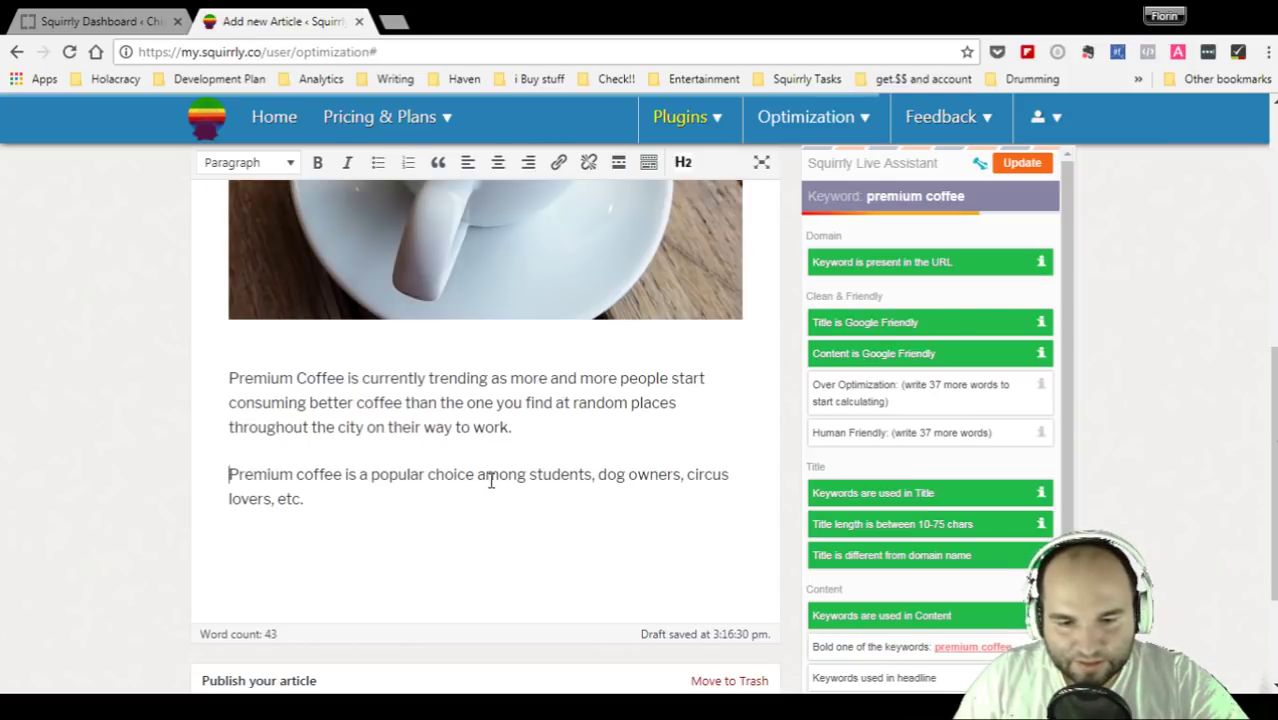
- Bold 'Premium coffee is a popular choice' and confirm the 'Bold one of the keywords' check passes
drag(475, 474, 236, 455)
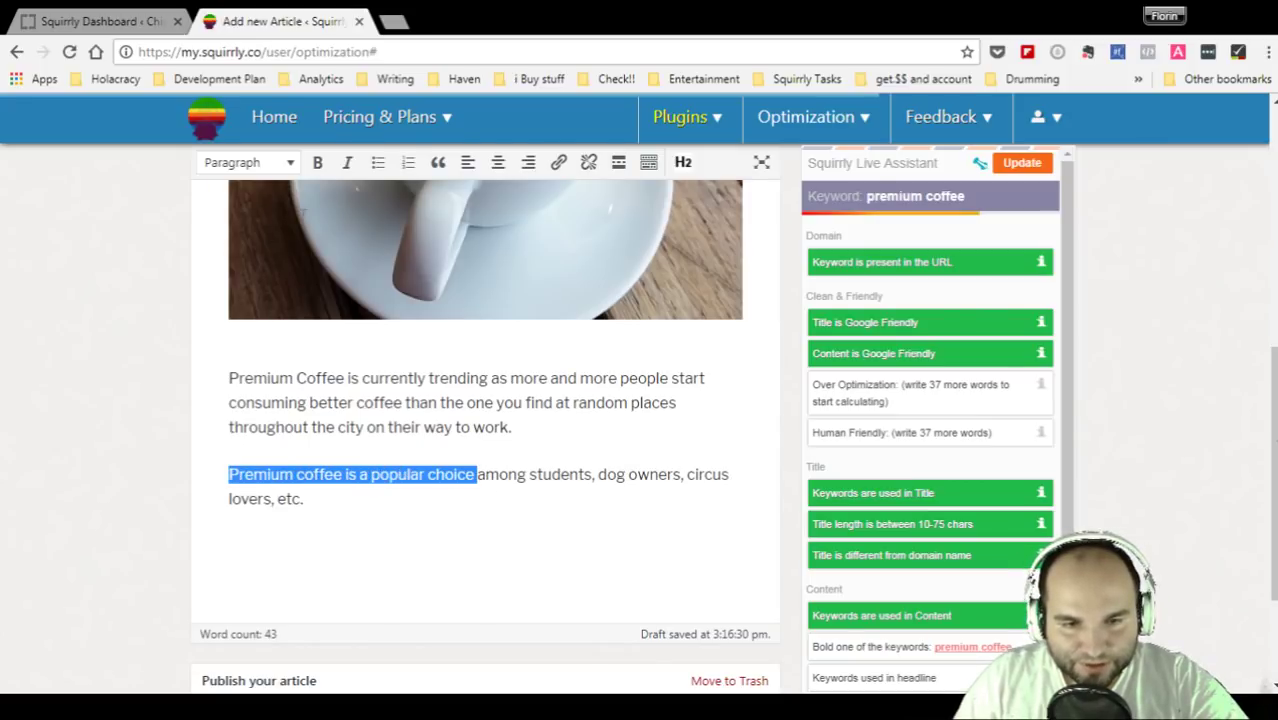
click(317, 162)
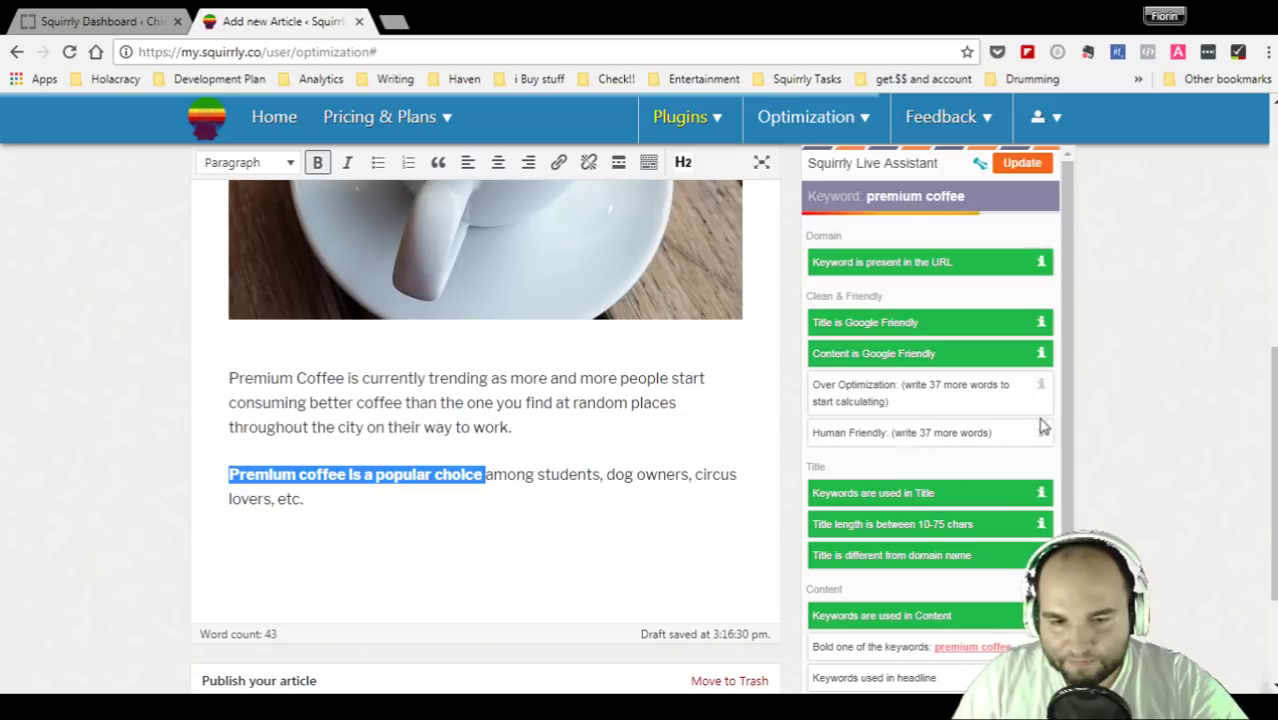
click(552, 508)
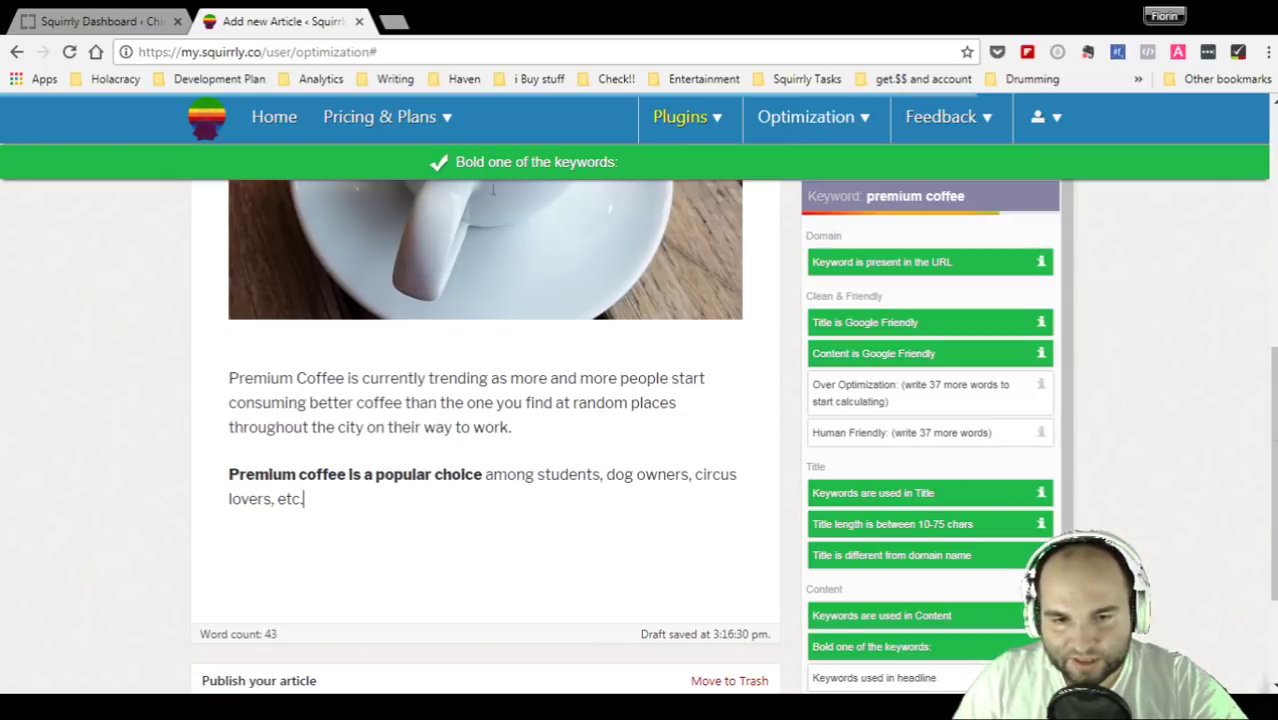
drag(474, 162, 676, 172)
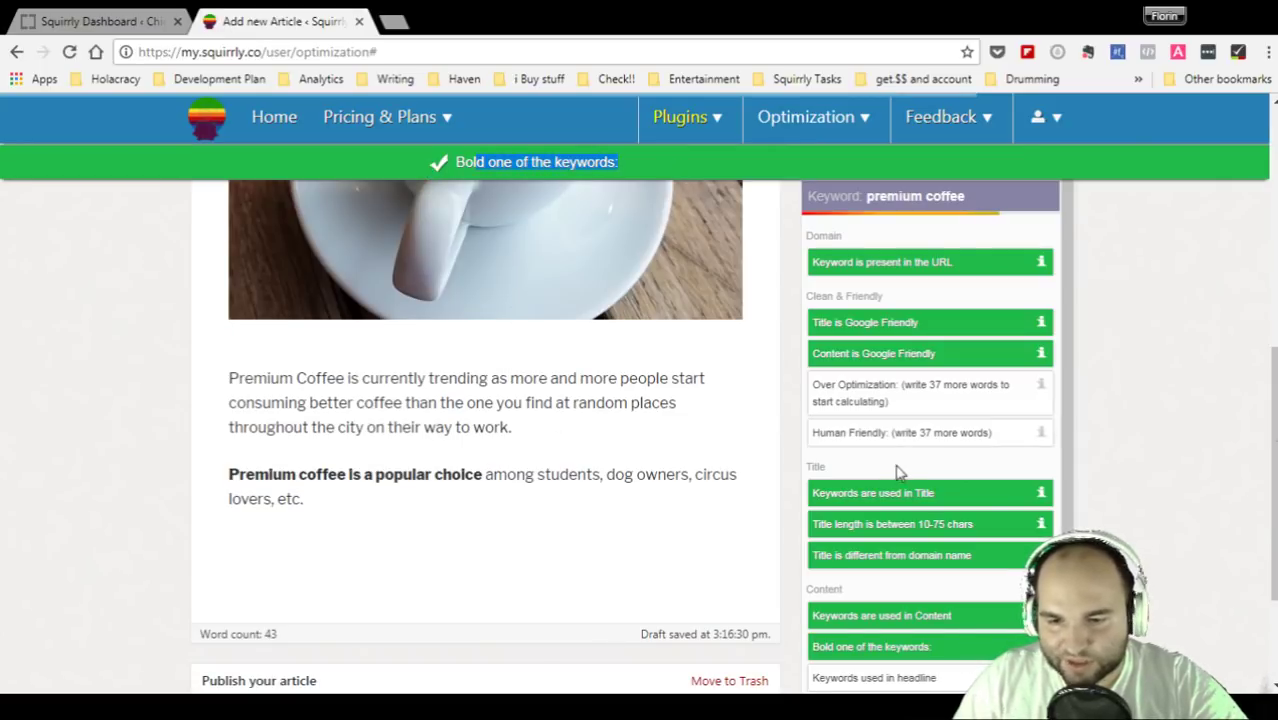
scroll(864, 599, down, 1)
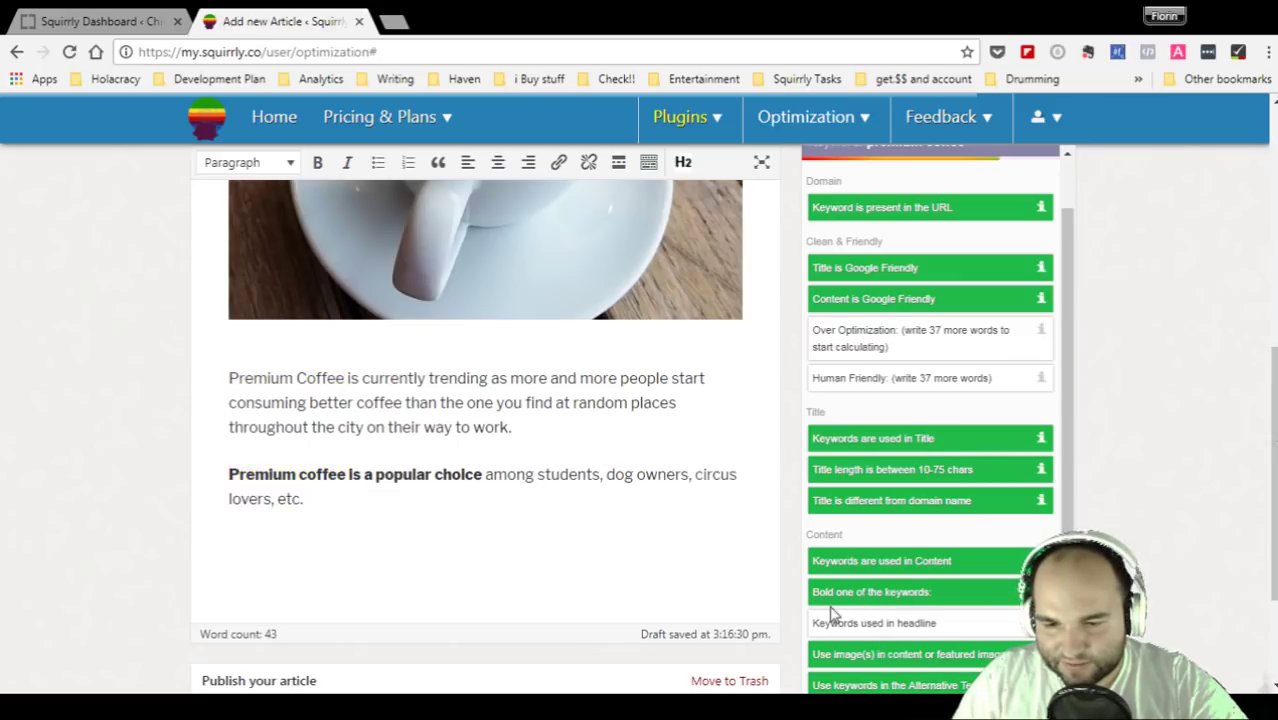
drag(809, 592, 903, 600)
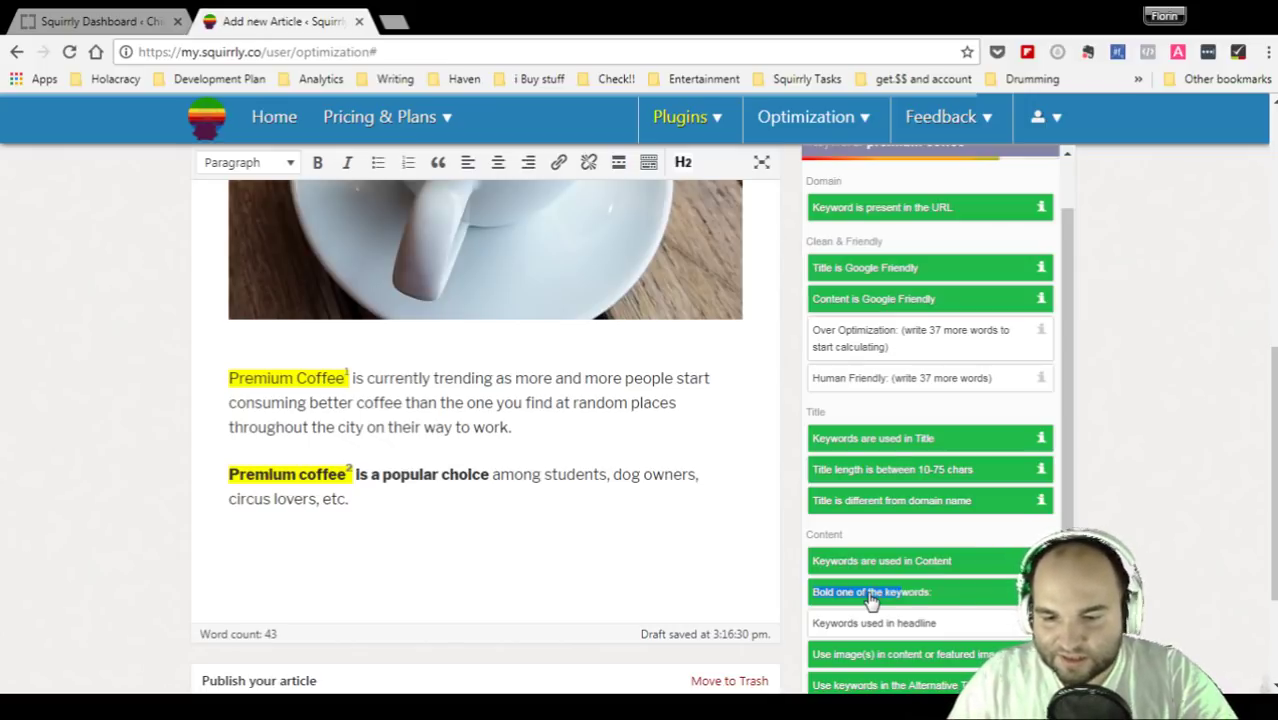
click(881, 624)
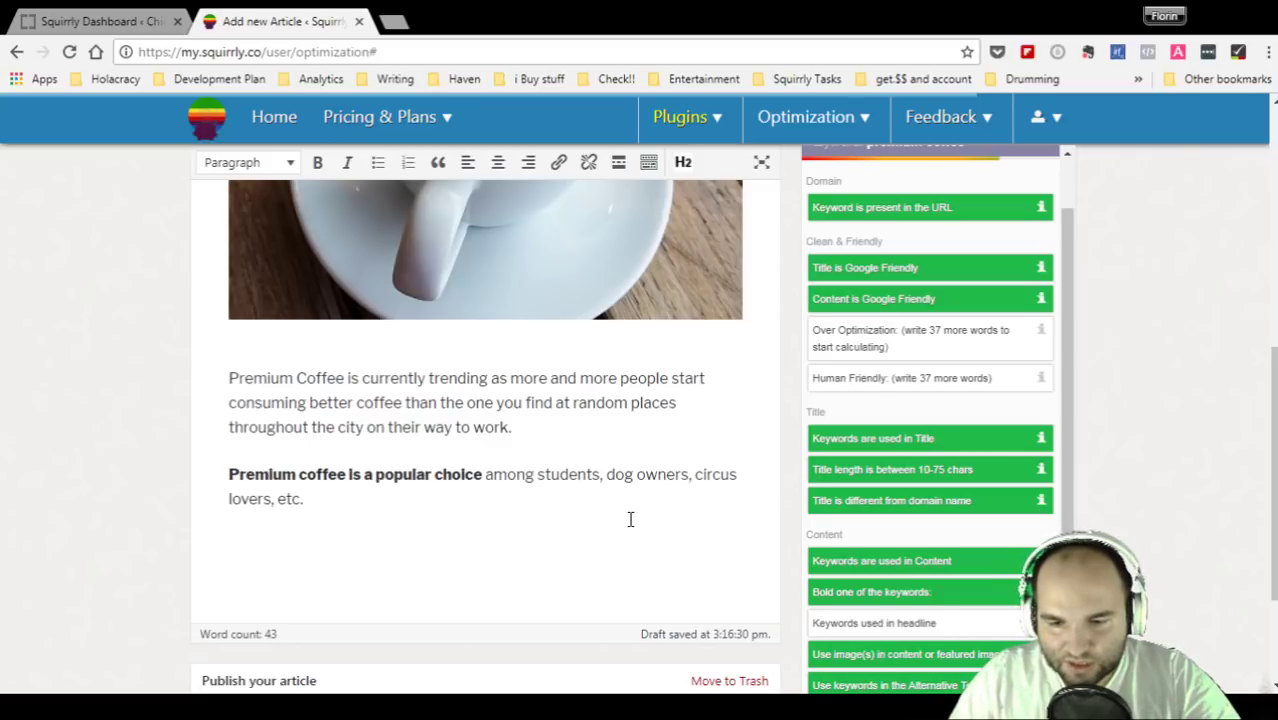
- Insert the line 'Who Usually Consumes Premium Coffee?' between the paragraphs and select it
click(644, 426)
key(Return)
text(W)
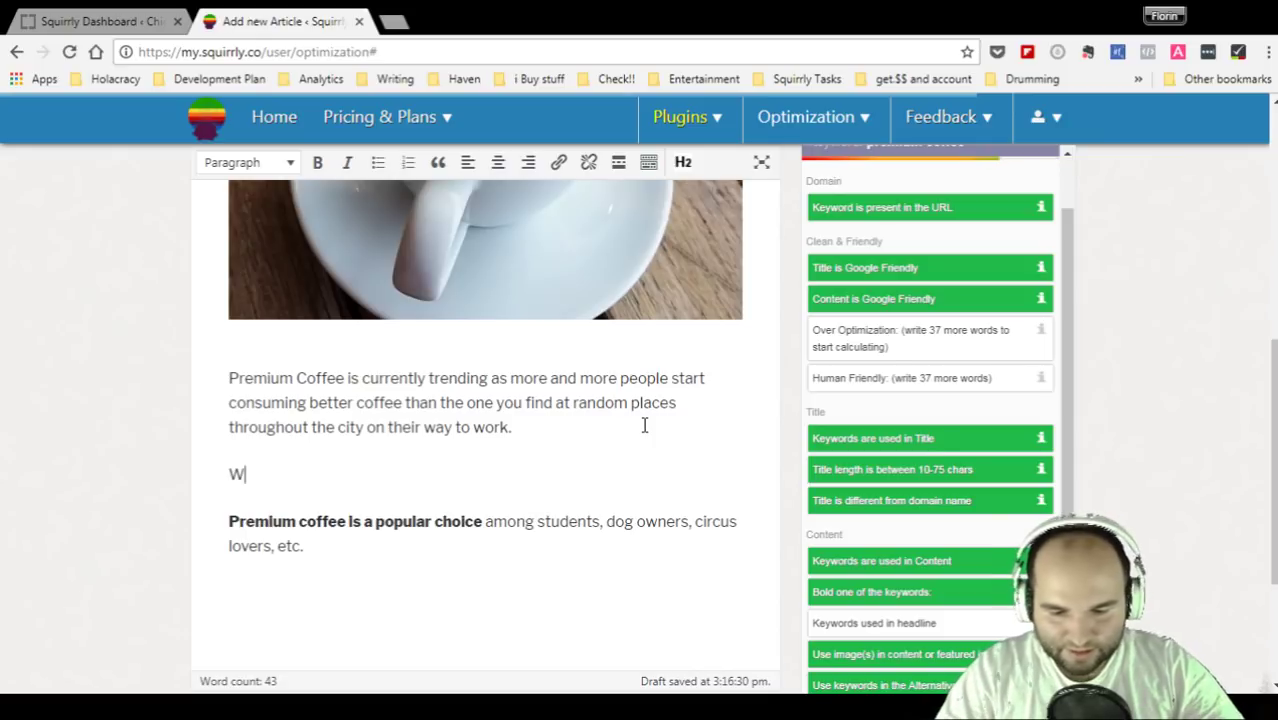
text(ho )
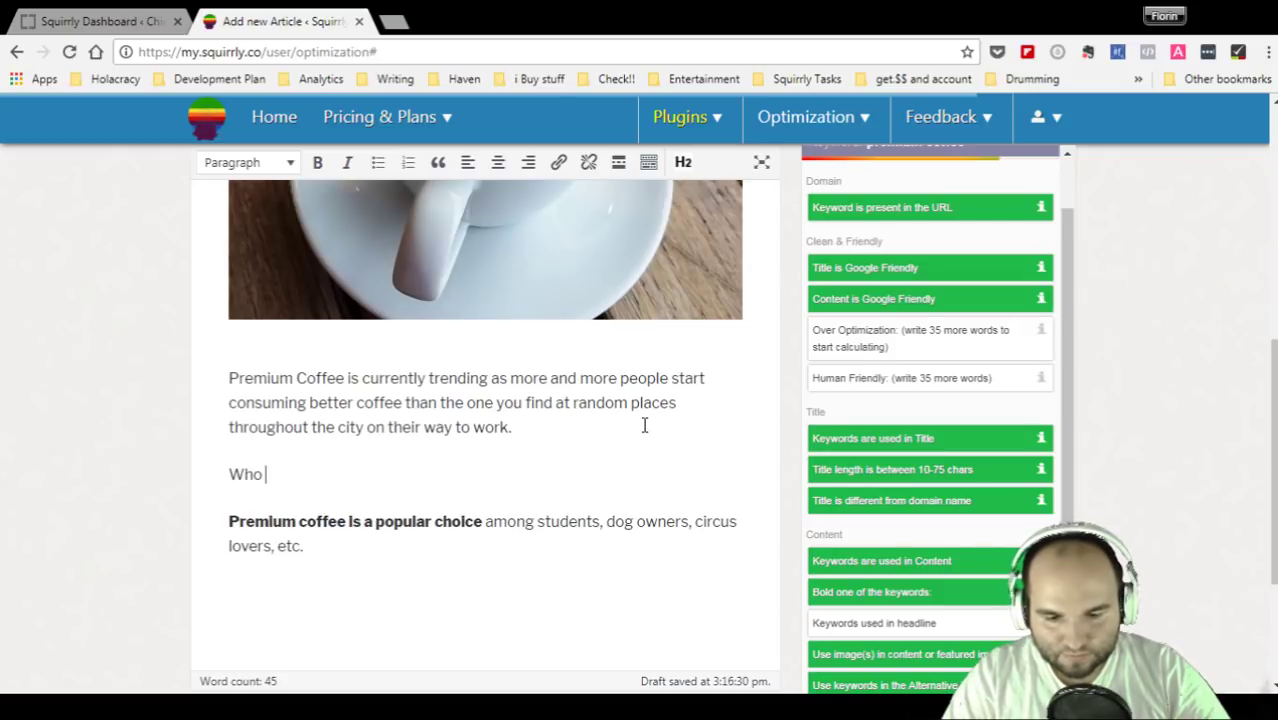
text(ChTipy)
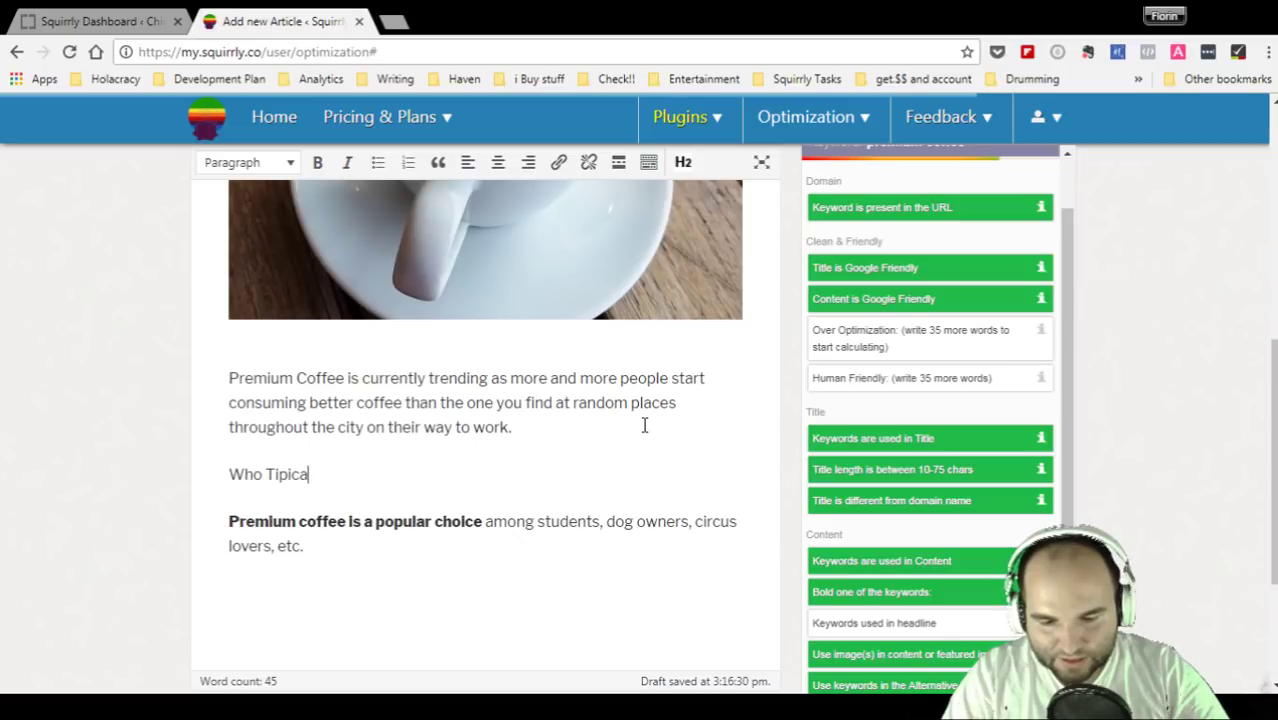
text(cally co)
key(BackSpace)
key(BackSpace)
key(BackSpace)
key(BackSpace)
key(BackSpace)
key(BackSpace)
key(BackSpace)
key(BackSpace)
key(BackSpace)
key(BackSpace)
key(BackSpace)
key(BackSpace)
key(BackSpace)
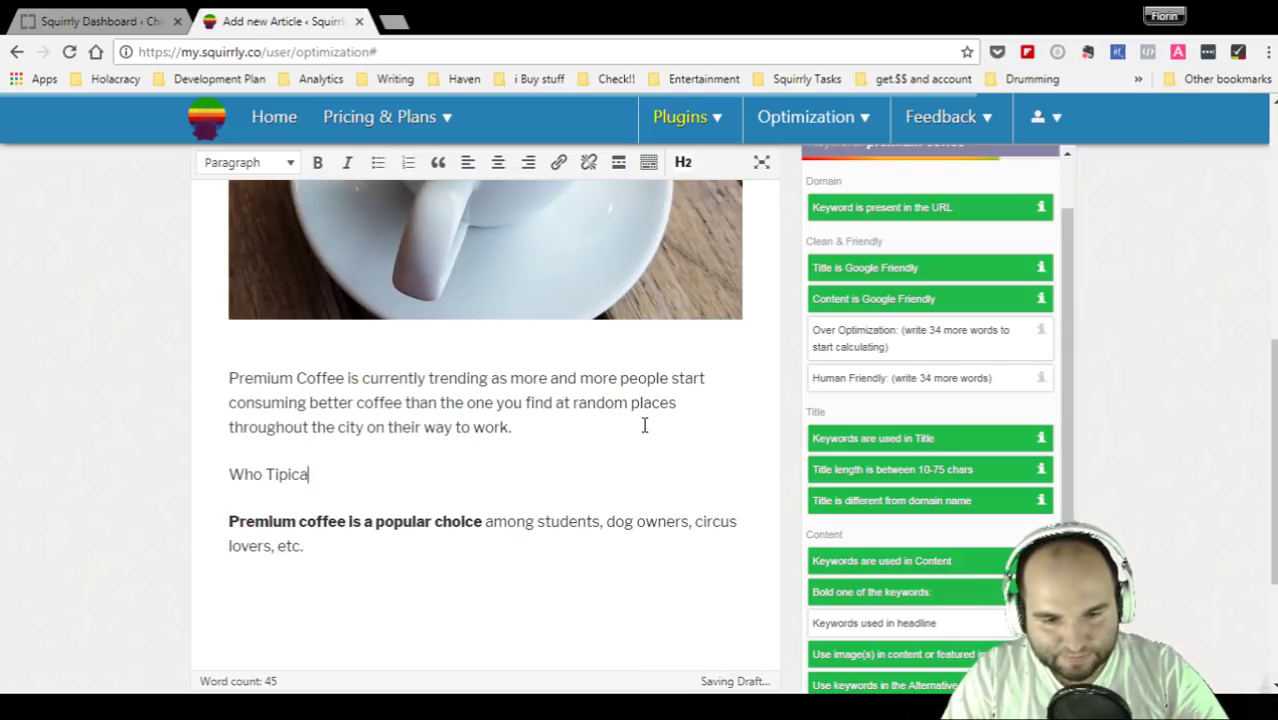
text(o Usu)
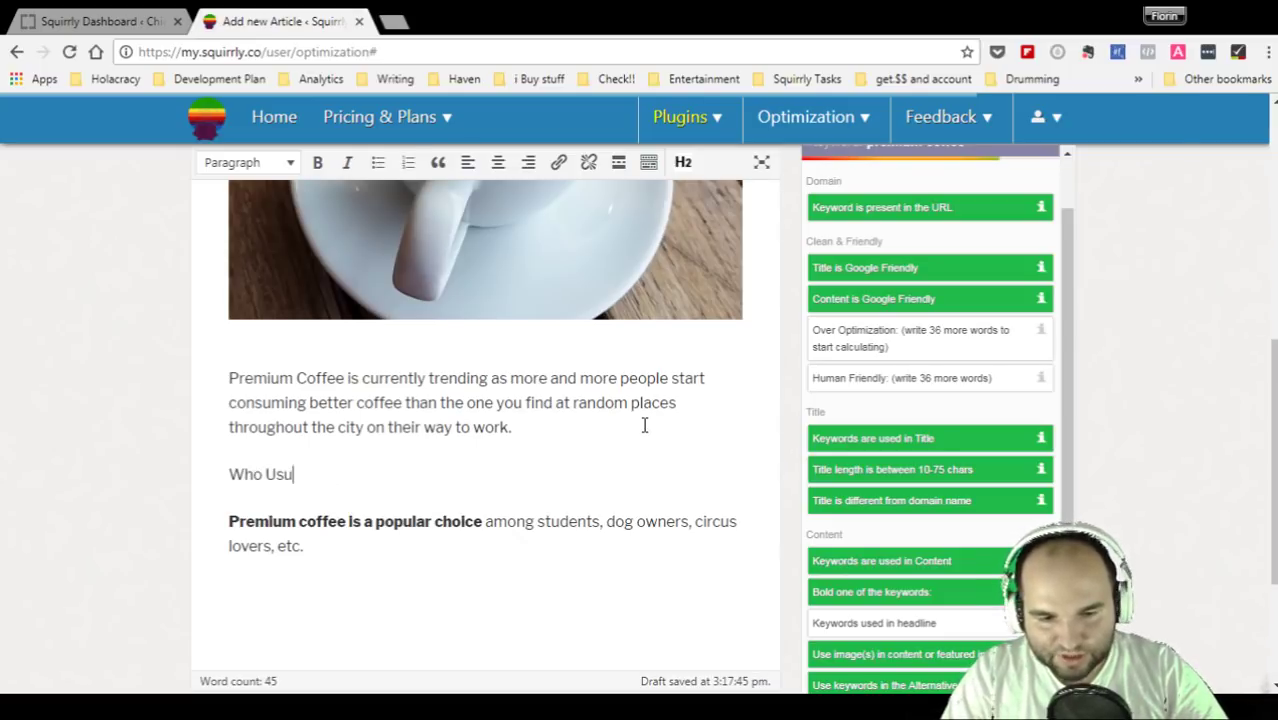
text(ally cos)
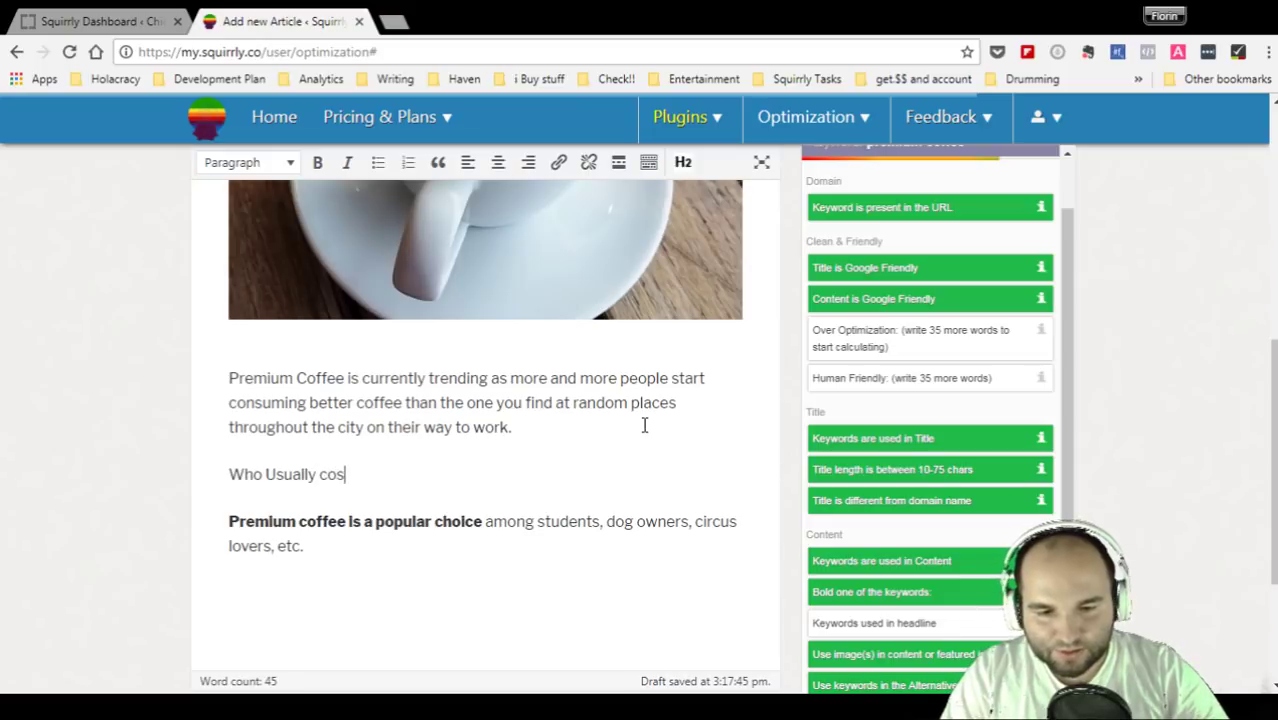
text(Consum)
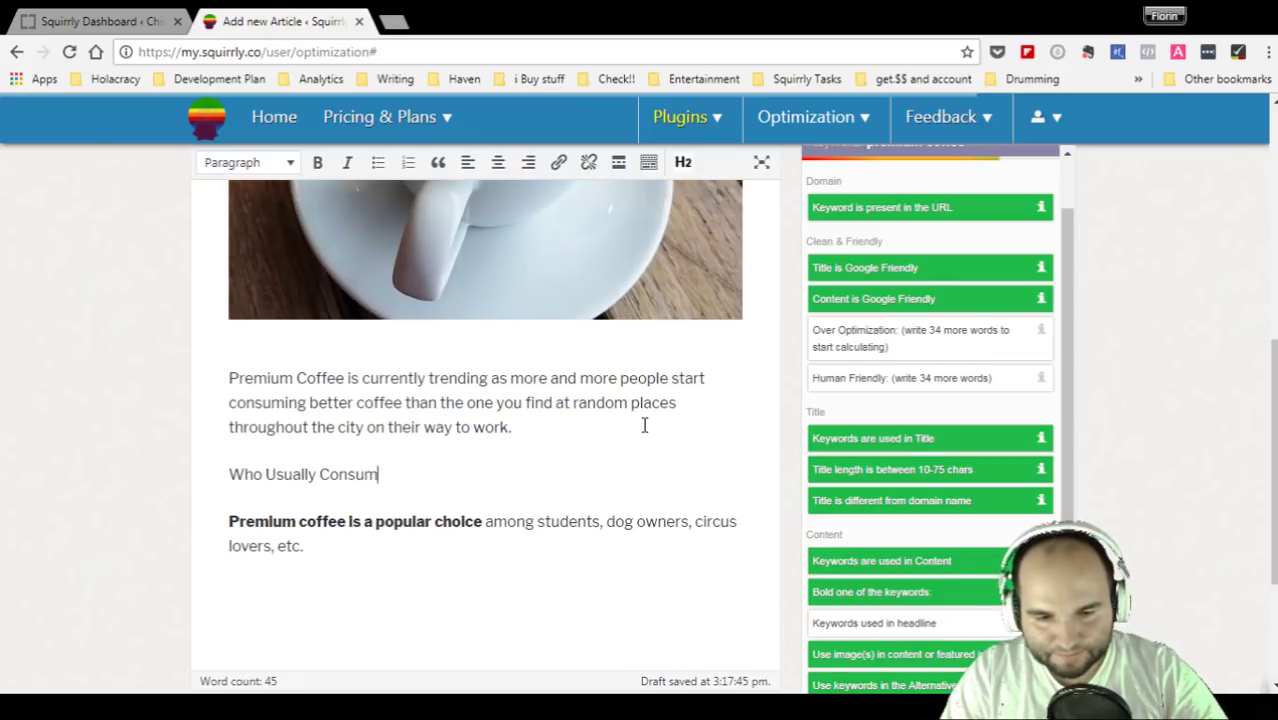
text(es Premium )
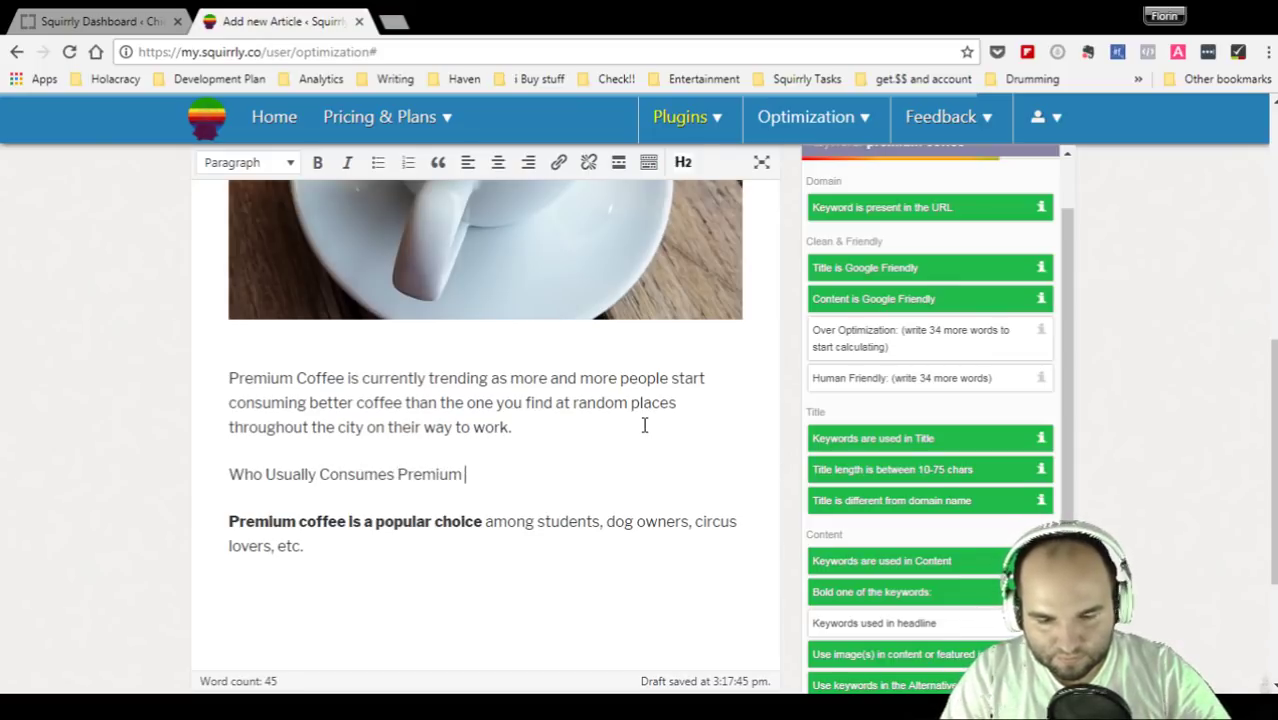
text(Coffee?)
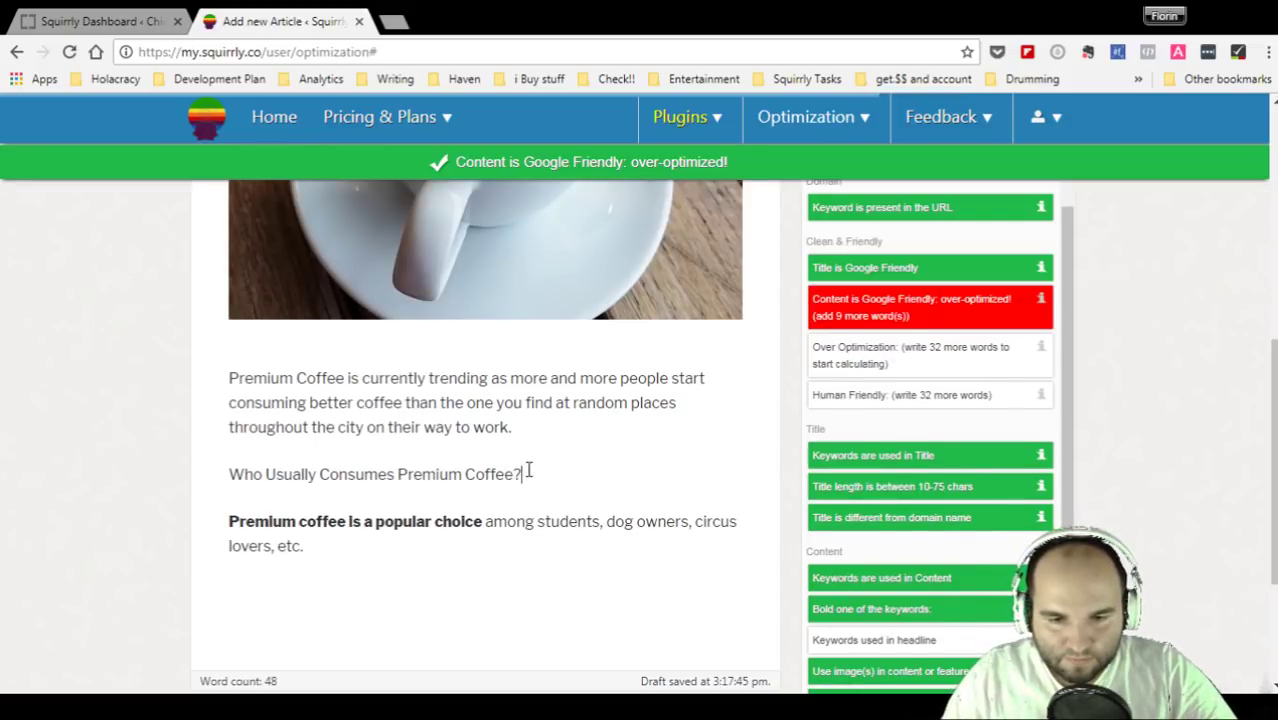
drag(524, 474, 230, 474)
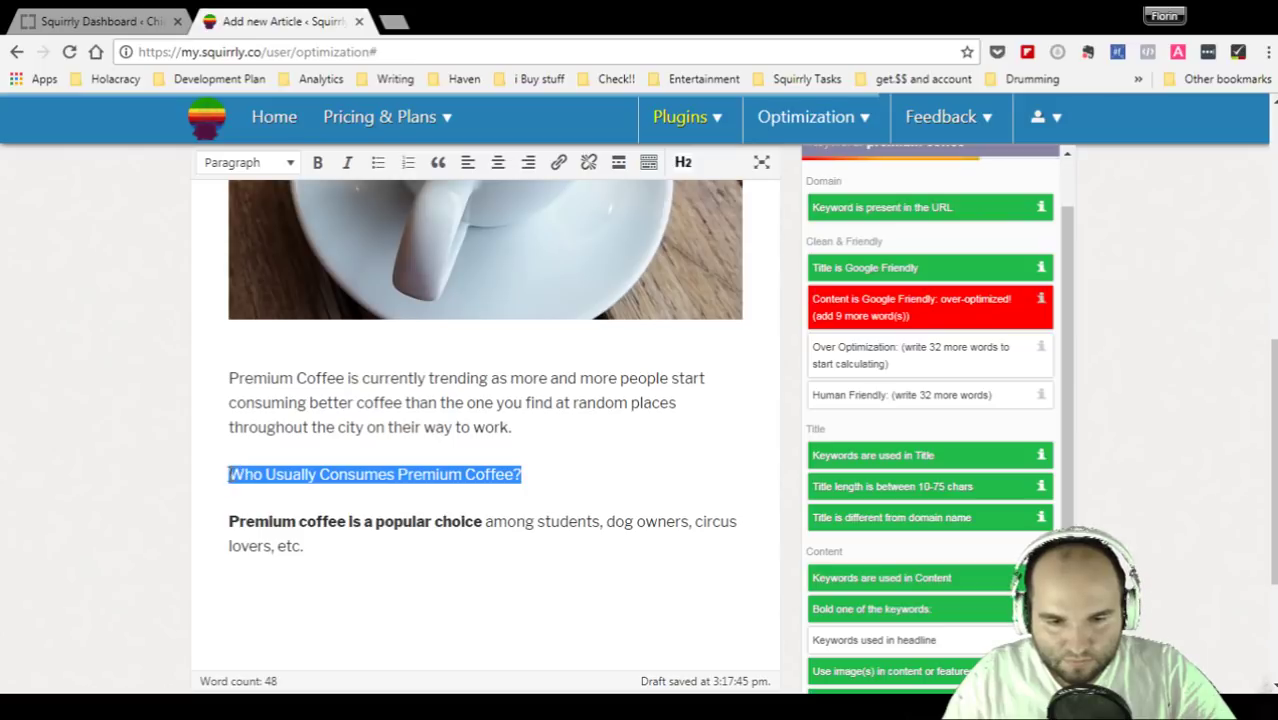
- Format 'Who Usually Consumes Premium Coffee?' as an H2 heading and verify its format
click(684, 162)
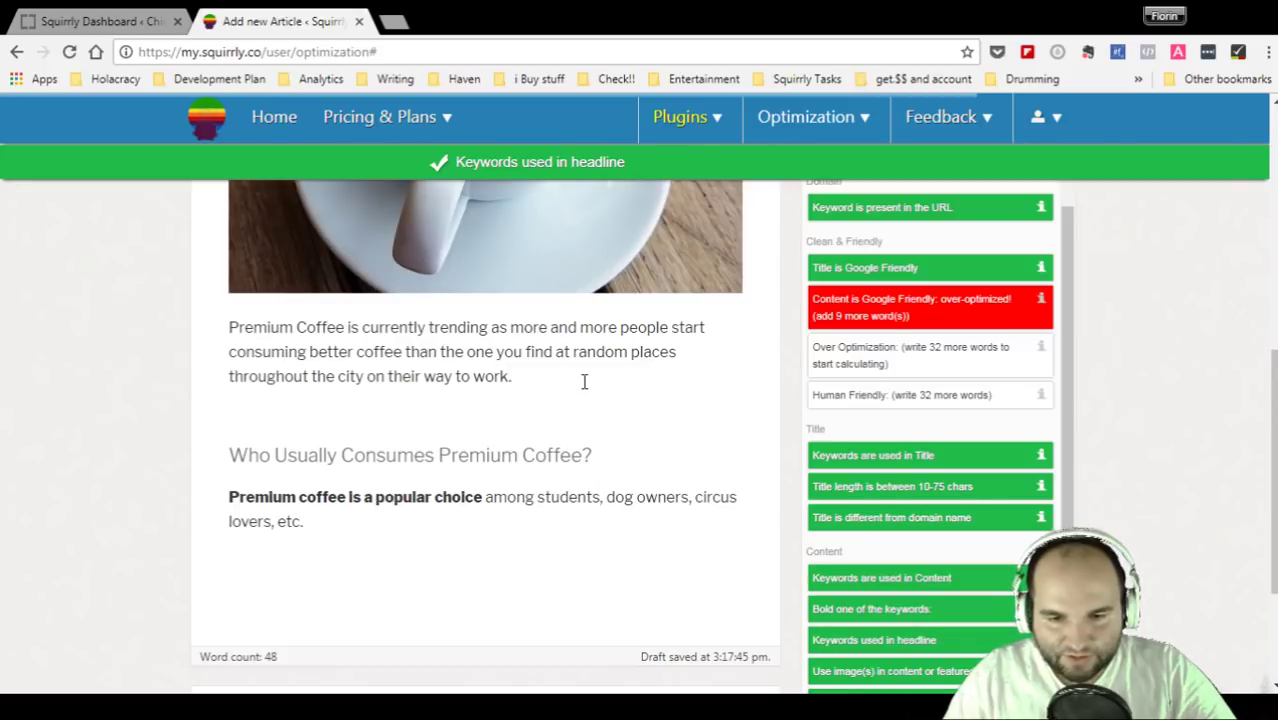
click(302, 428)
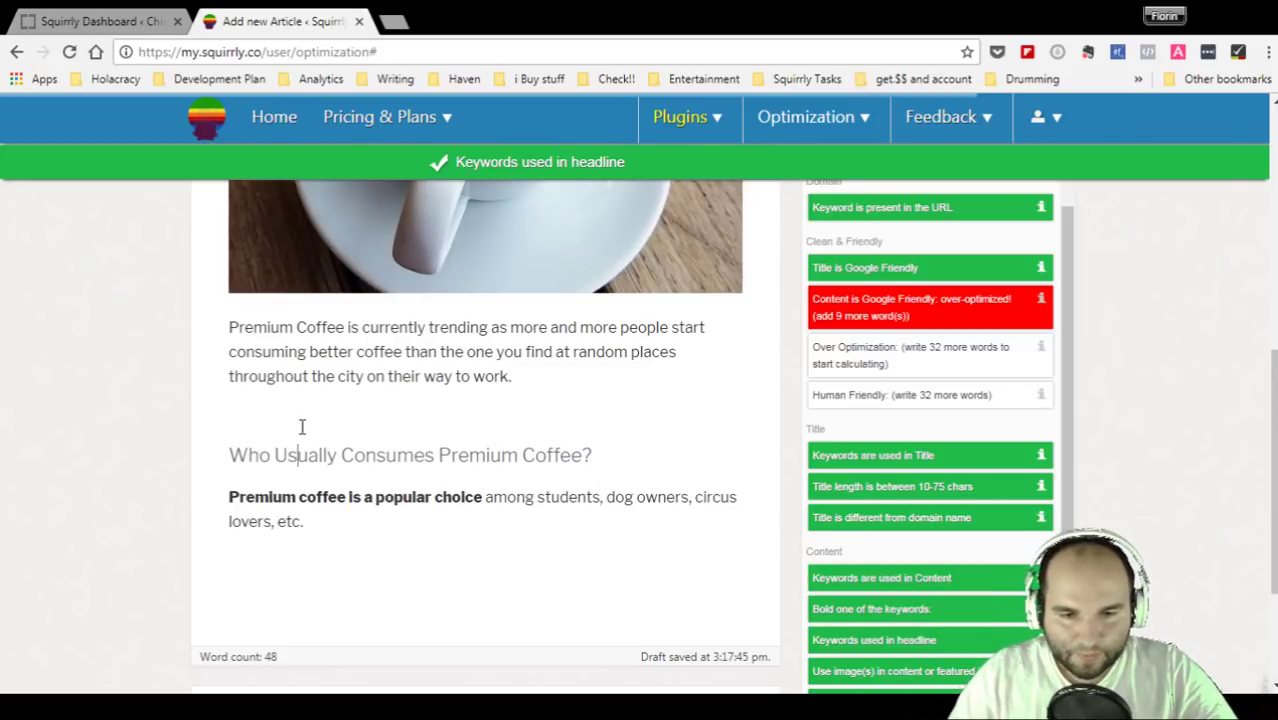
click(247, 403)
click(555, 374)
click(448, 420)
click(710, 526)
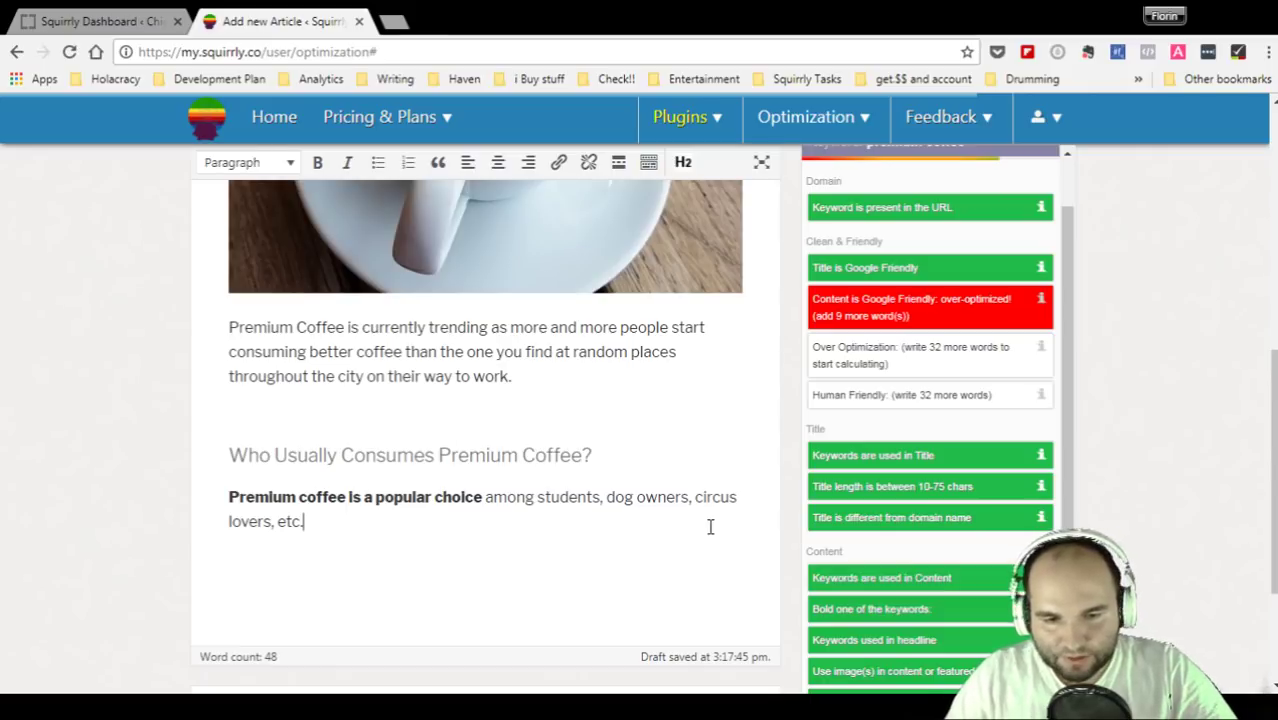
scroll(710, 526, down, 2)
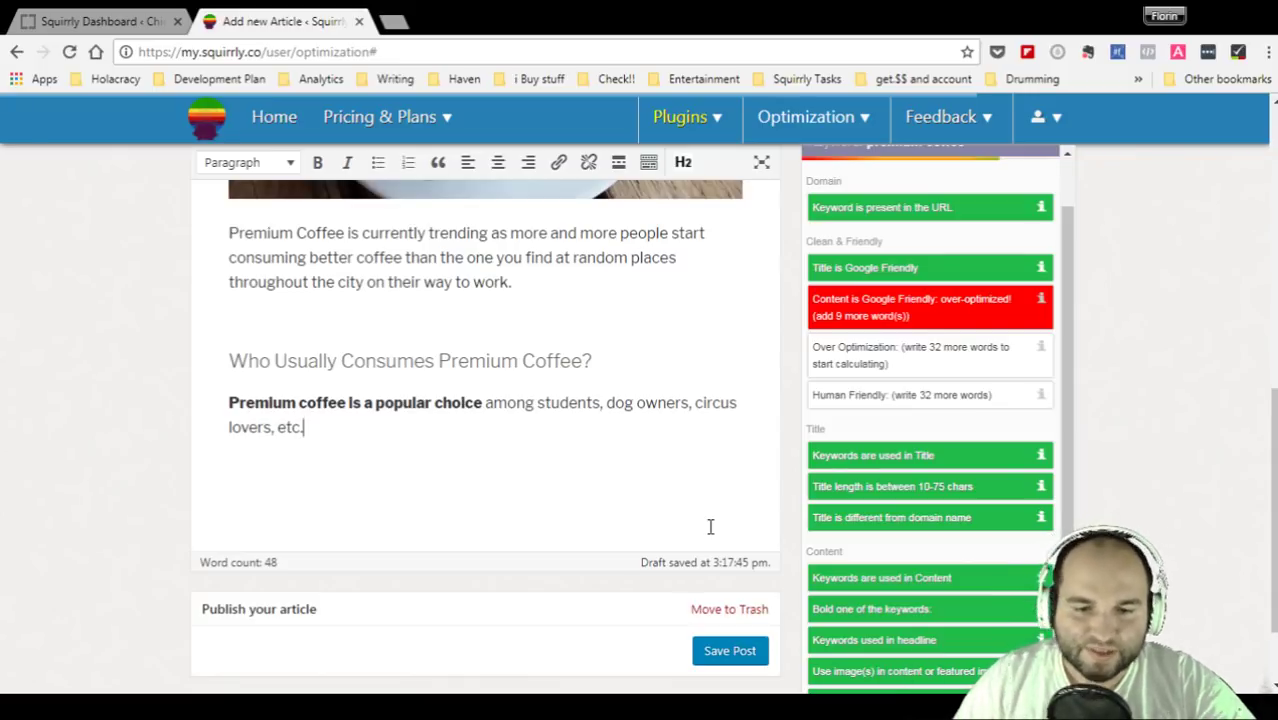
click(258, 360)
- Add a new empty paragraph after 'lovers, etc.'
click(267, 285)
click(387, 429)
key(Return)
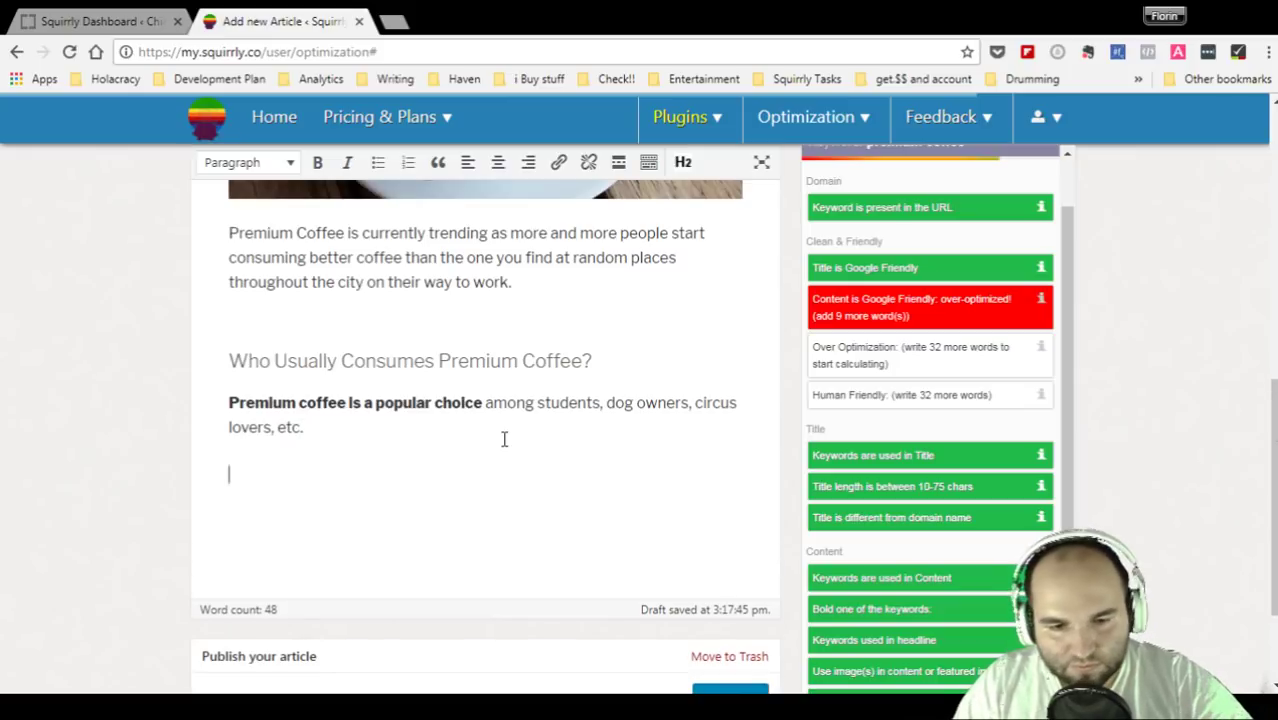
scroll(504, 439, down, 1)
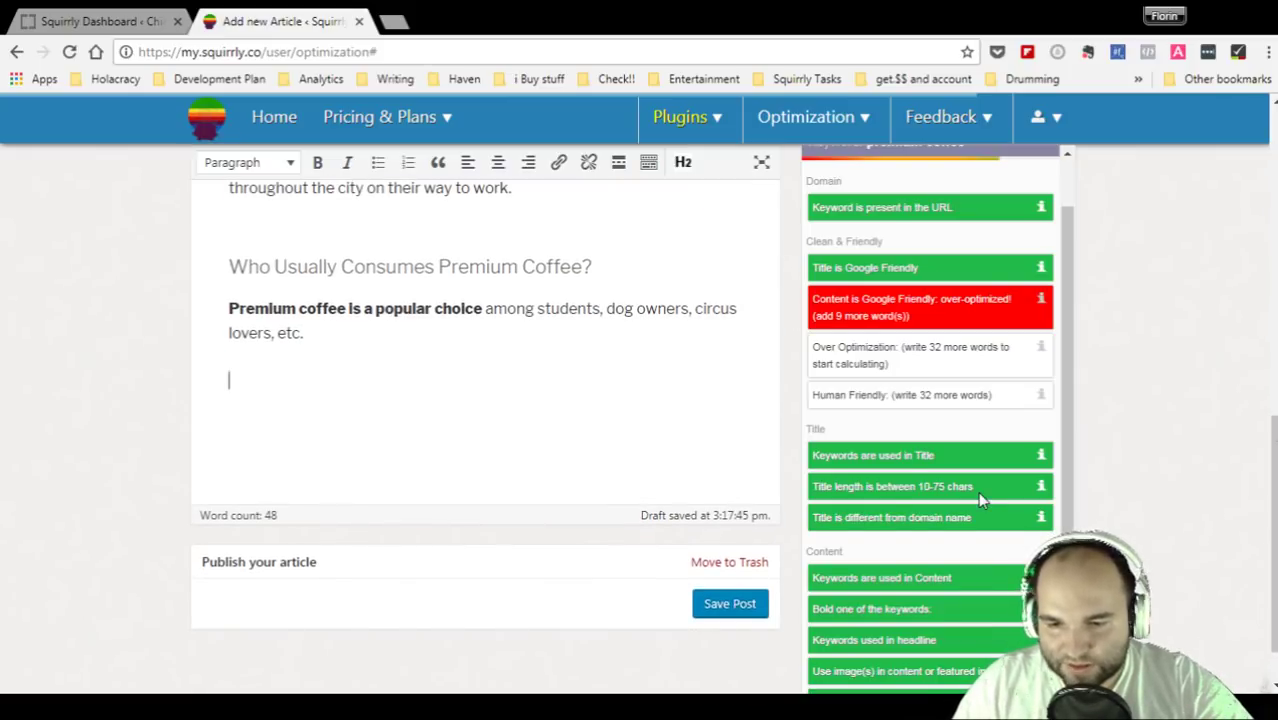
scroll(979, 494, down, 2)
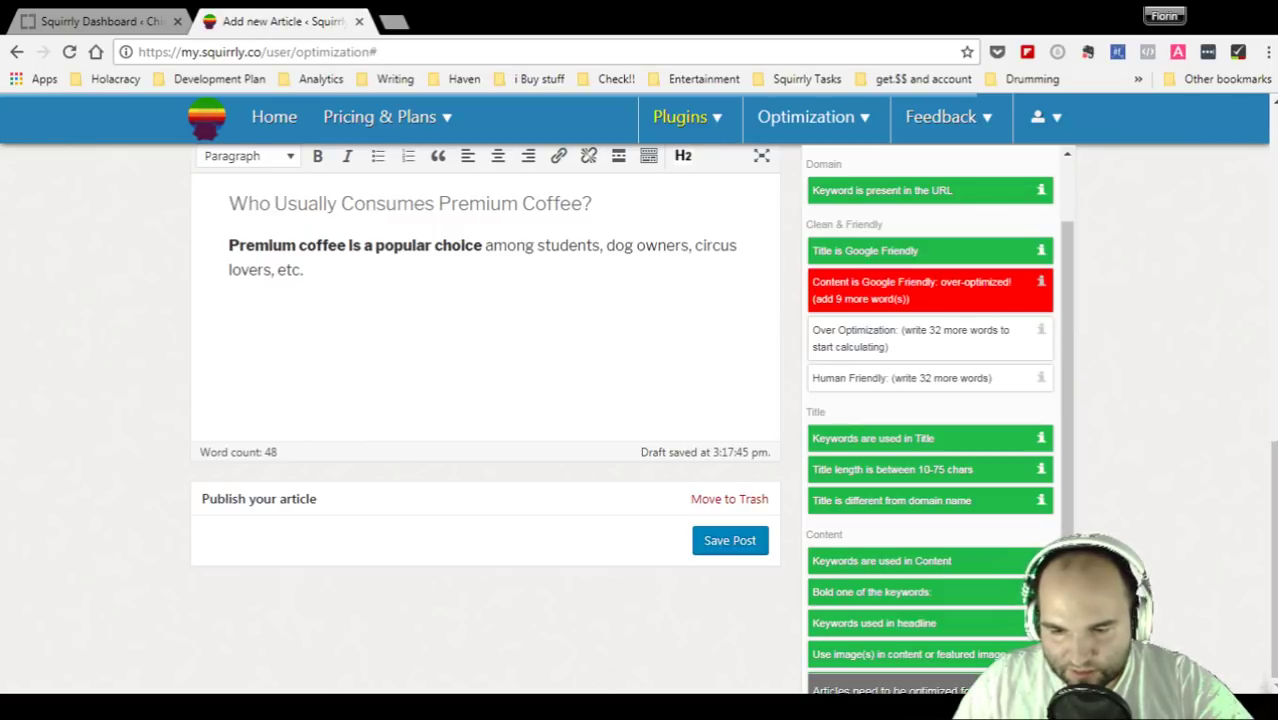
drag(828, 655, 1005, 655)
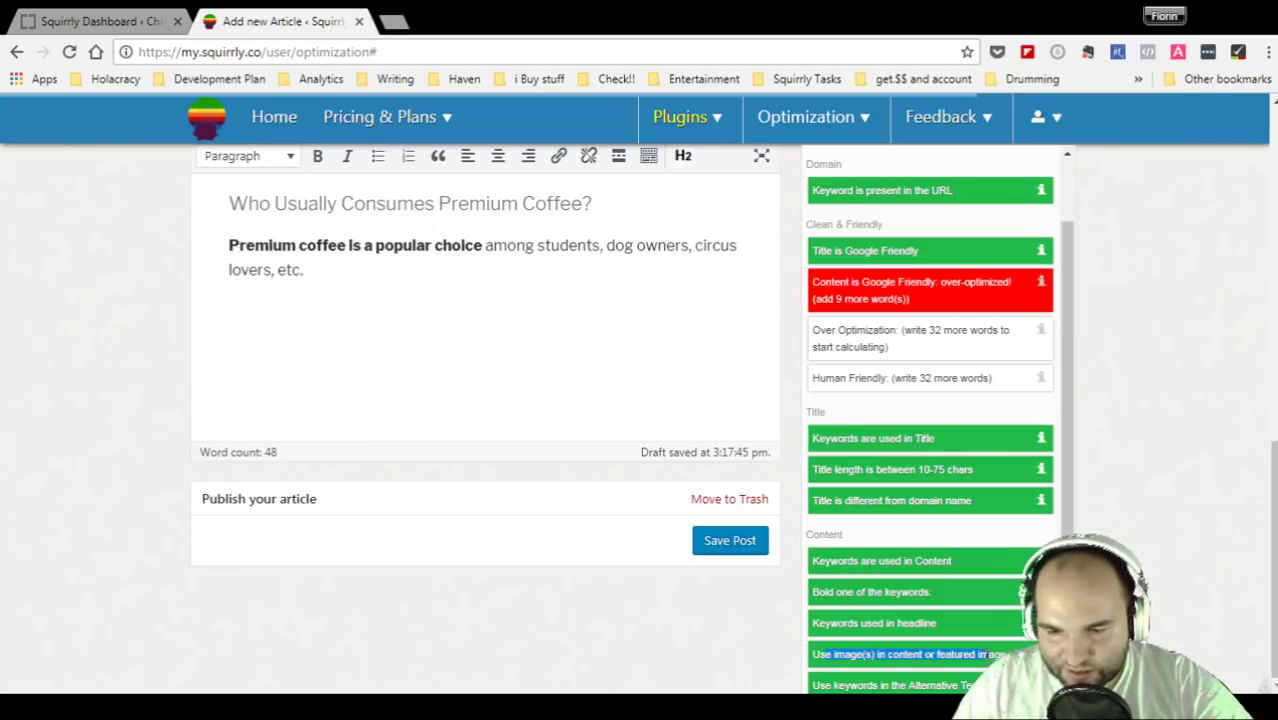
drag(814, 686, 976, 687)
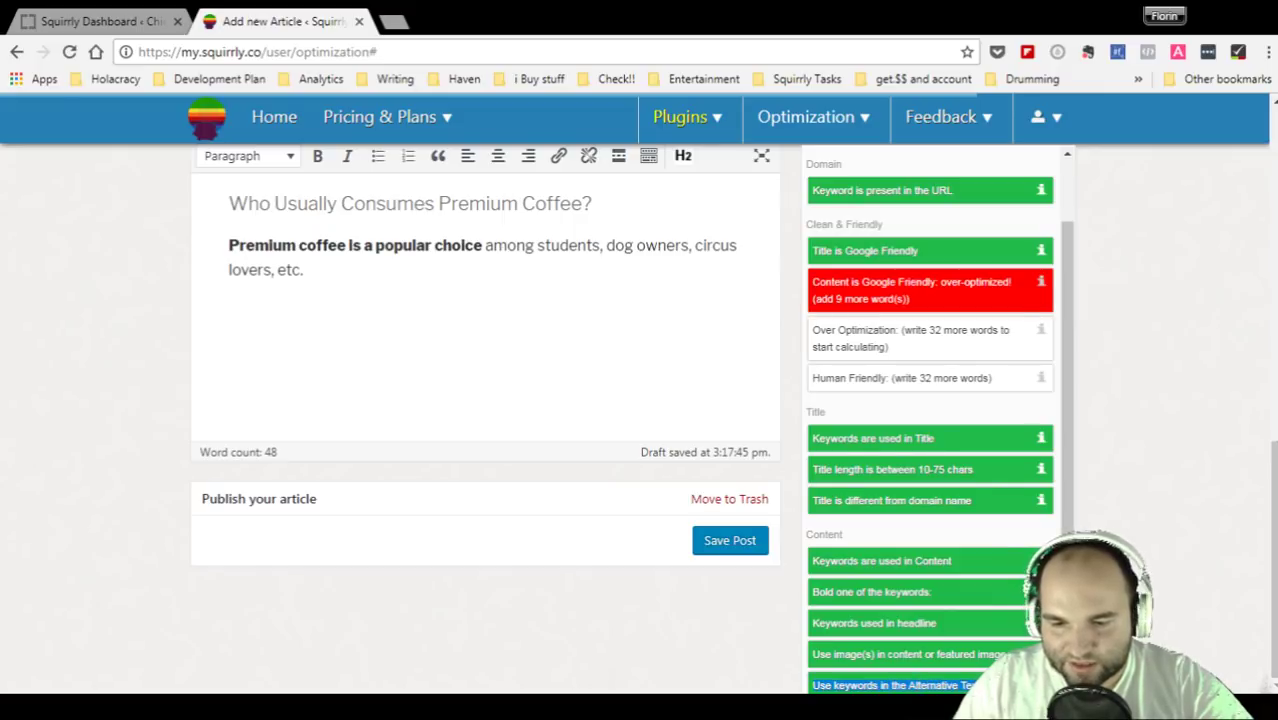
drag(813, 623, 955, 624)
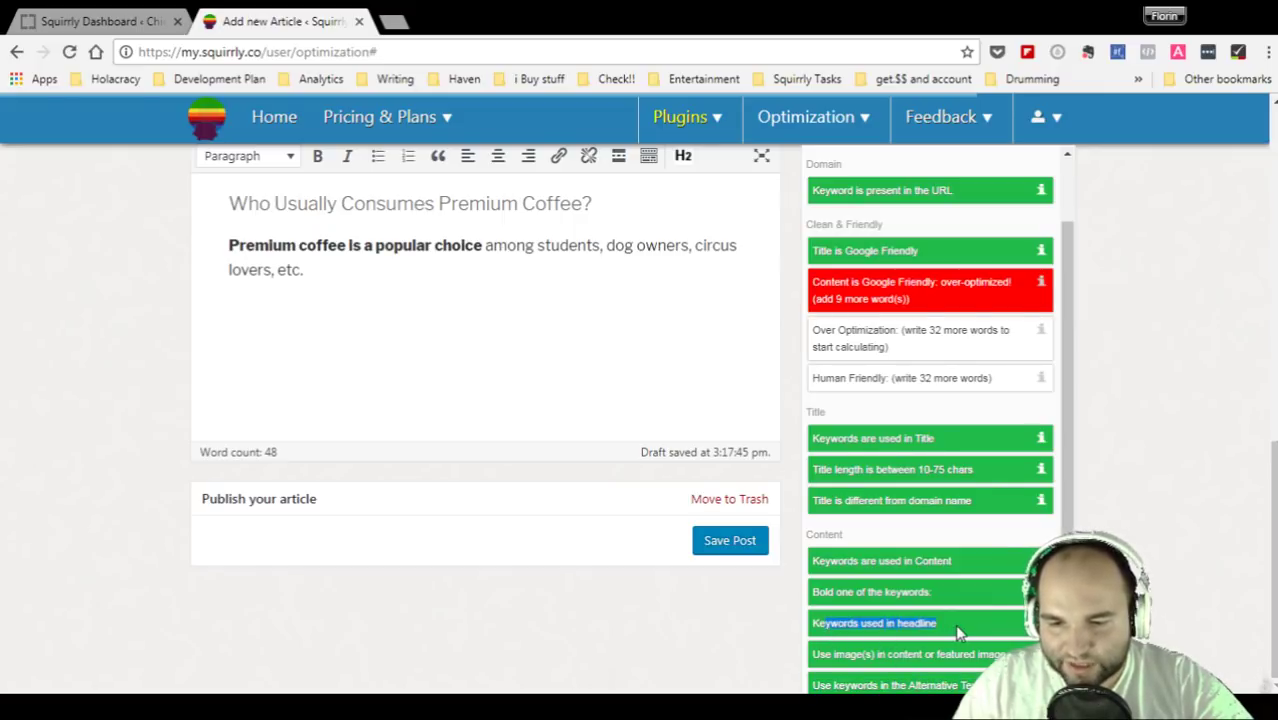
mouse_move(852, 576)
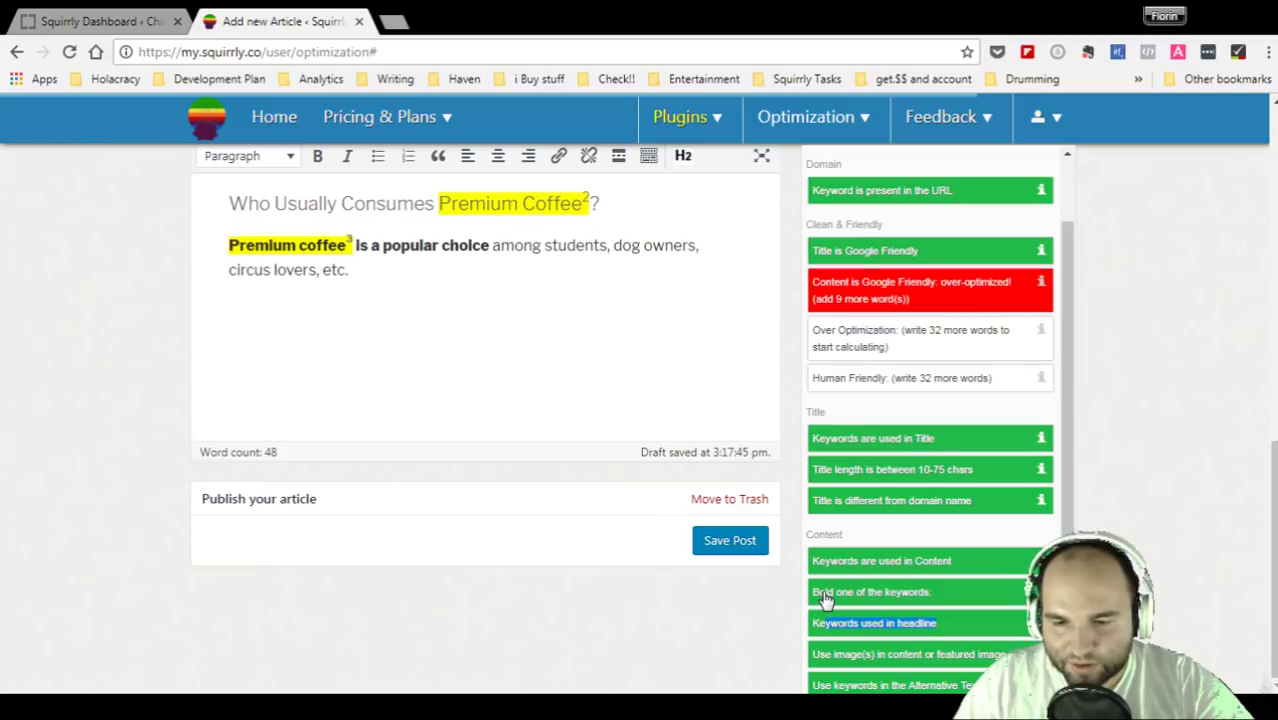
drag(813, 561, 988, 574)
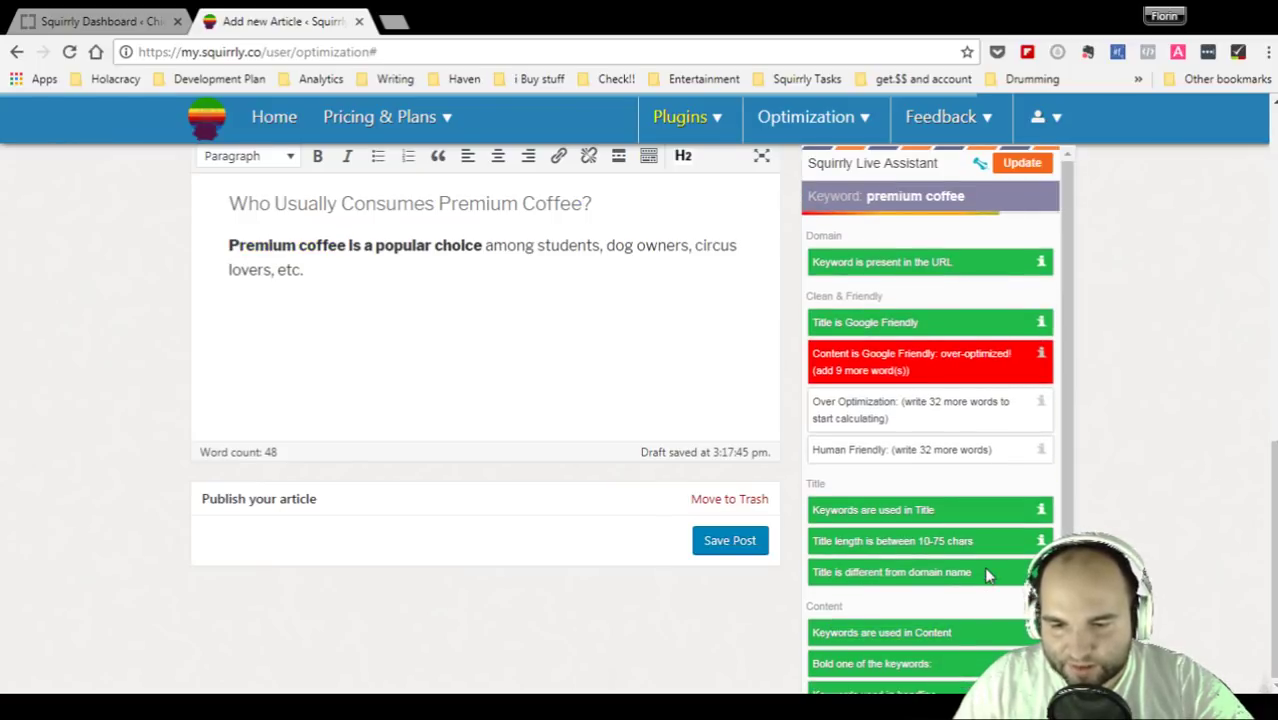
drag(817, 572, 980, 577)
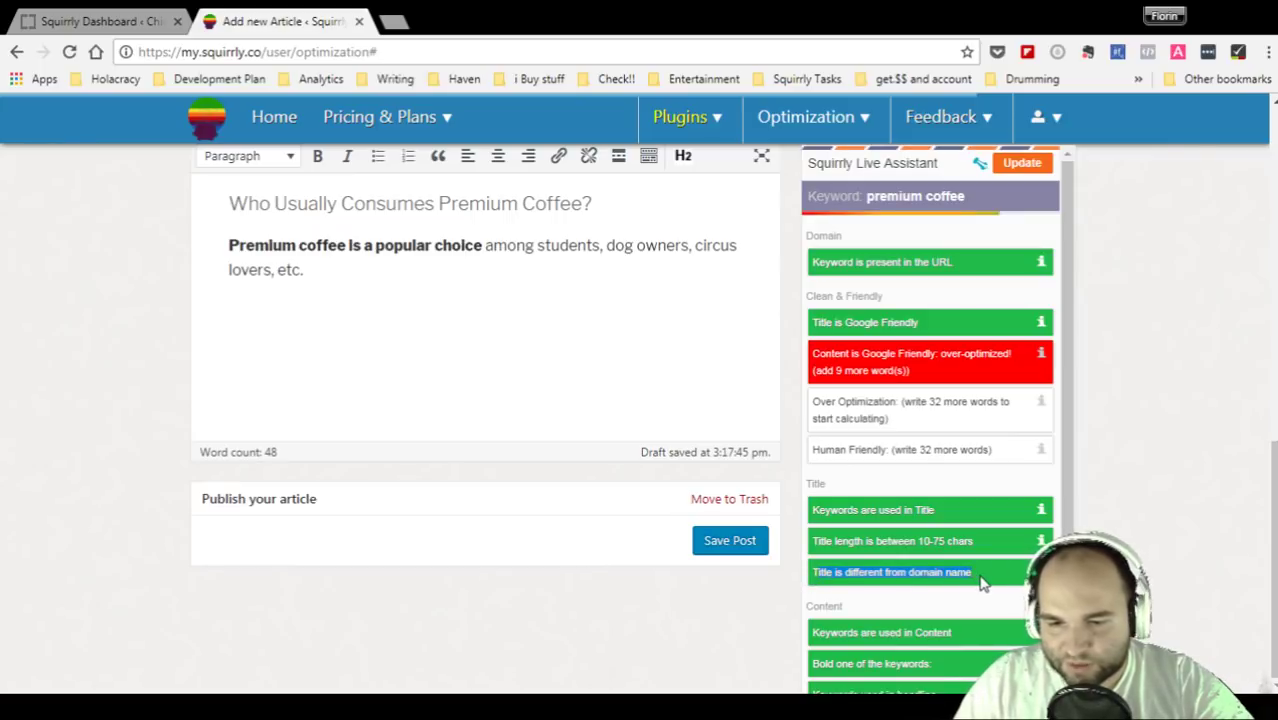
drag(815, 541, 1022, 547)
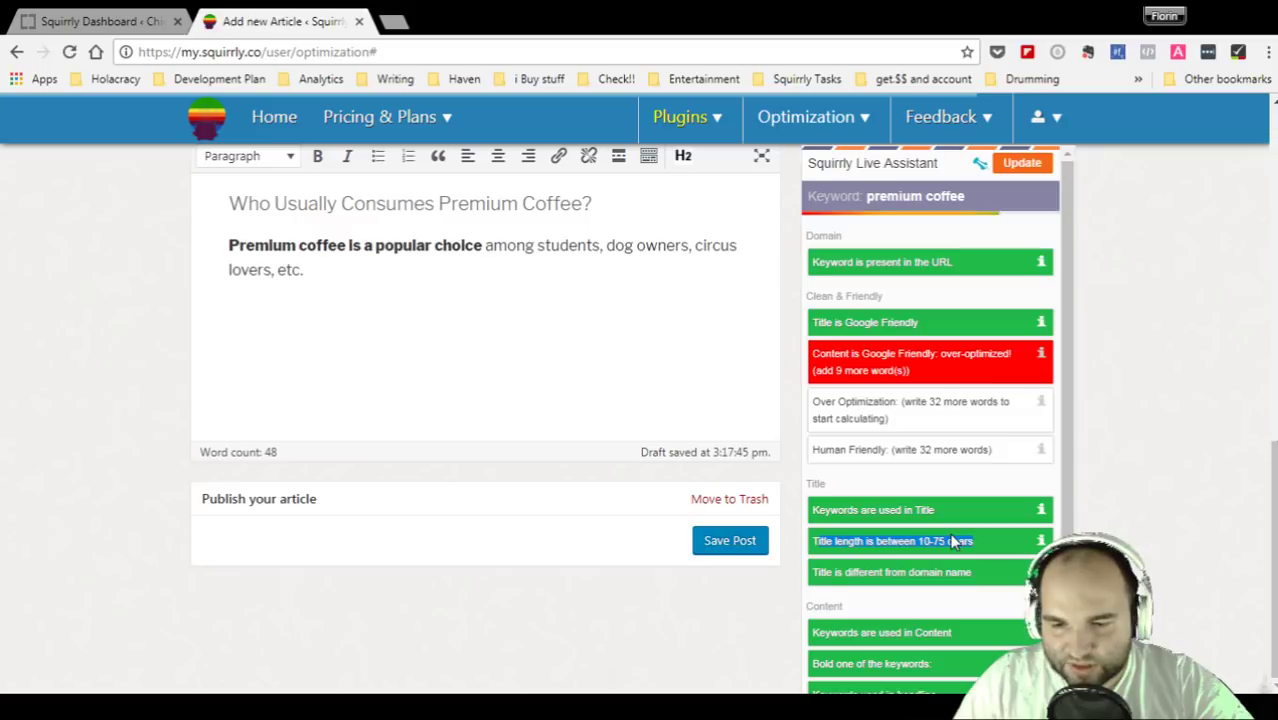
drag(815, 510, 961, 512)
scroll(961, 512, up, 2)
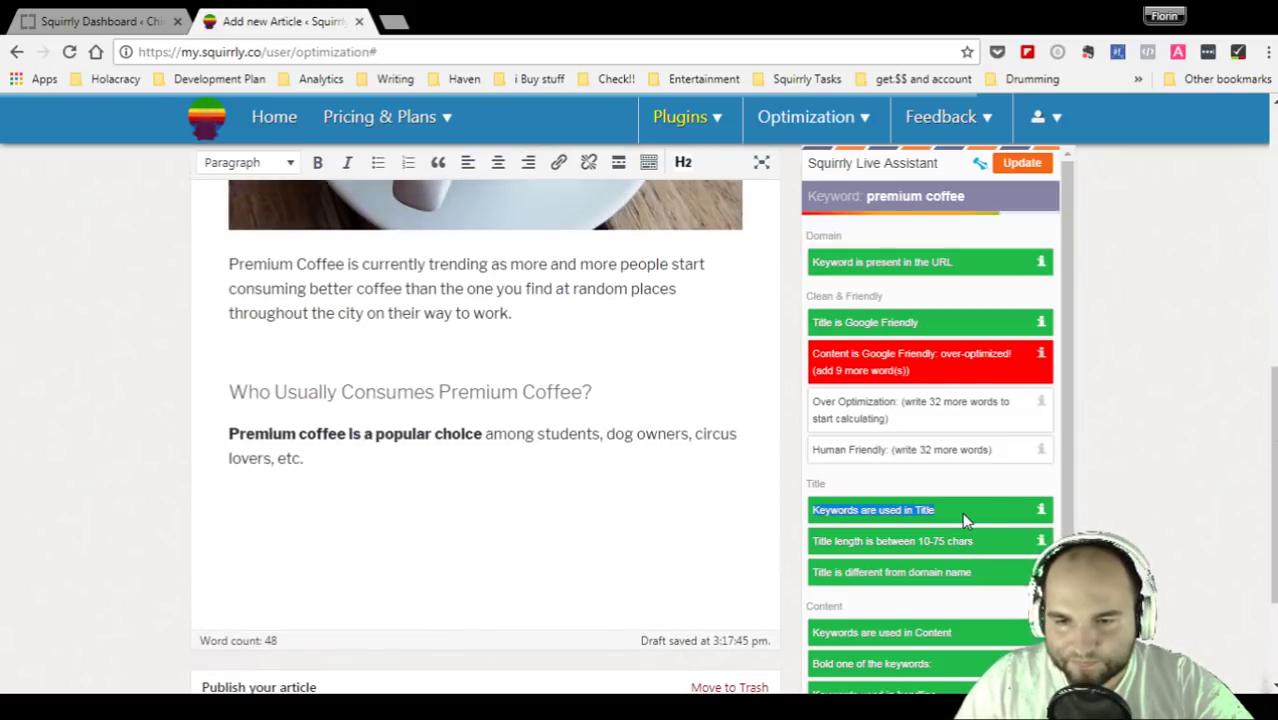
drag(836, 262, 978, 262)
drag(813, 322, 918, 323)
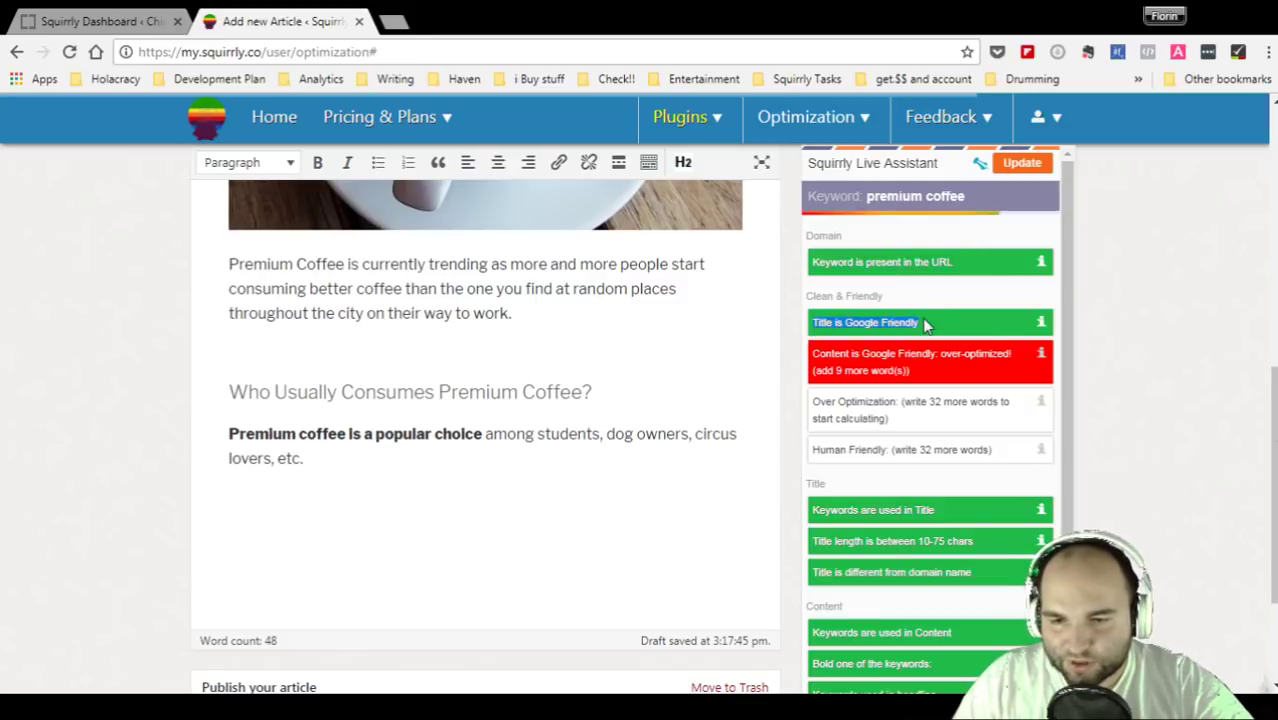
click(905, 373)
drag(912, 370, 870, 367)
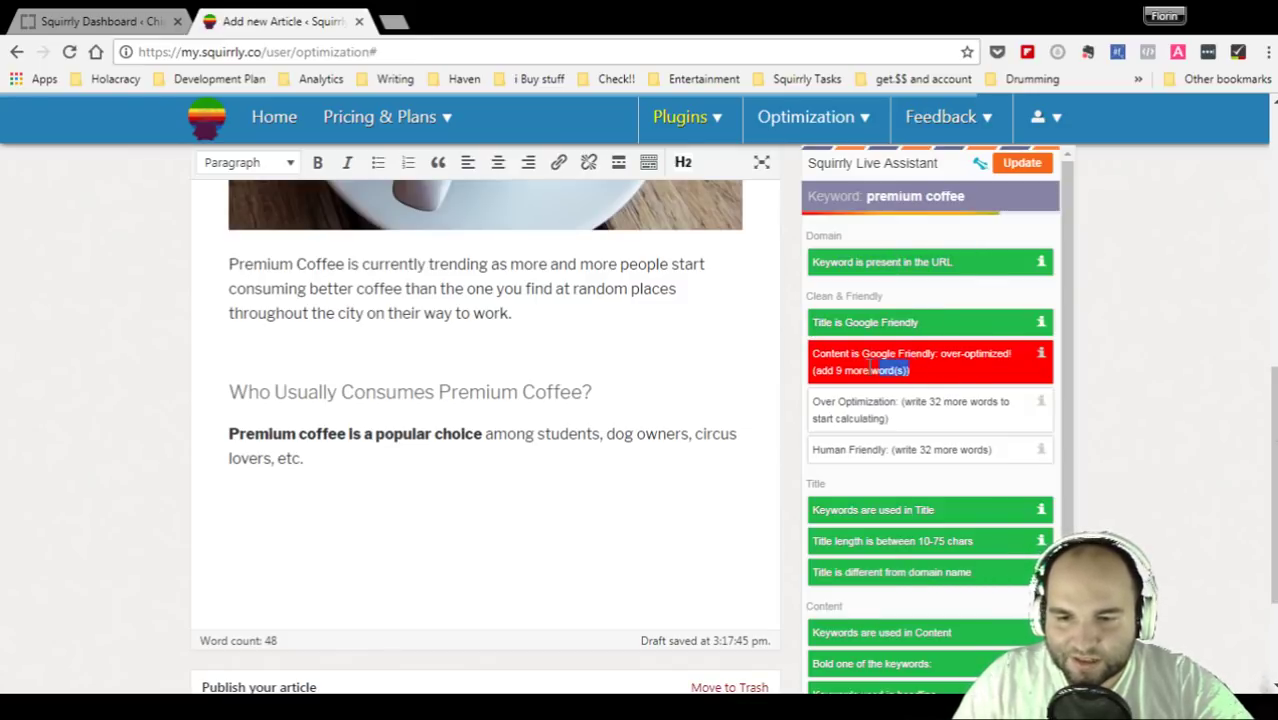
triple_click(1002, 349)
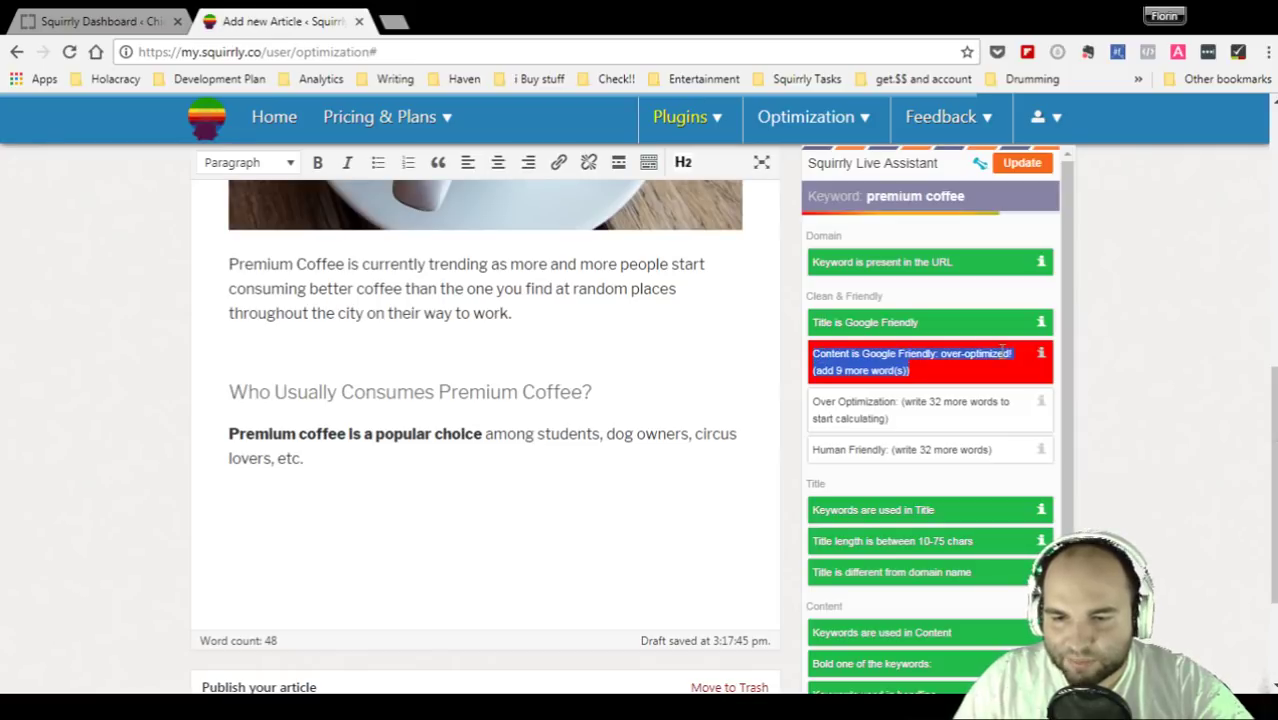
click(1002, 351)
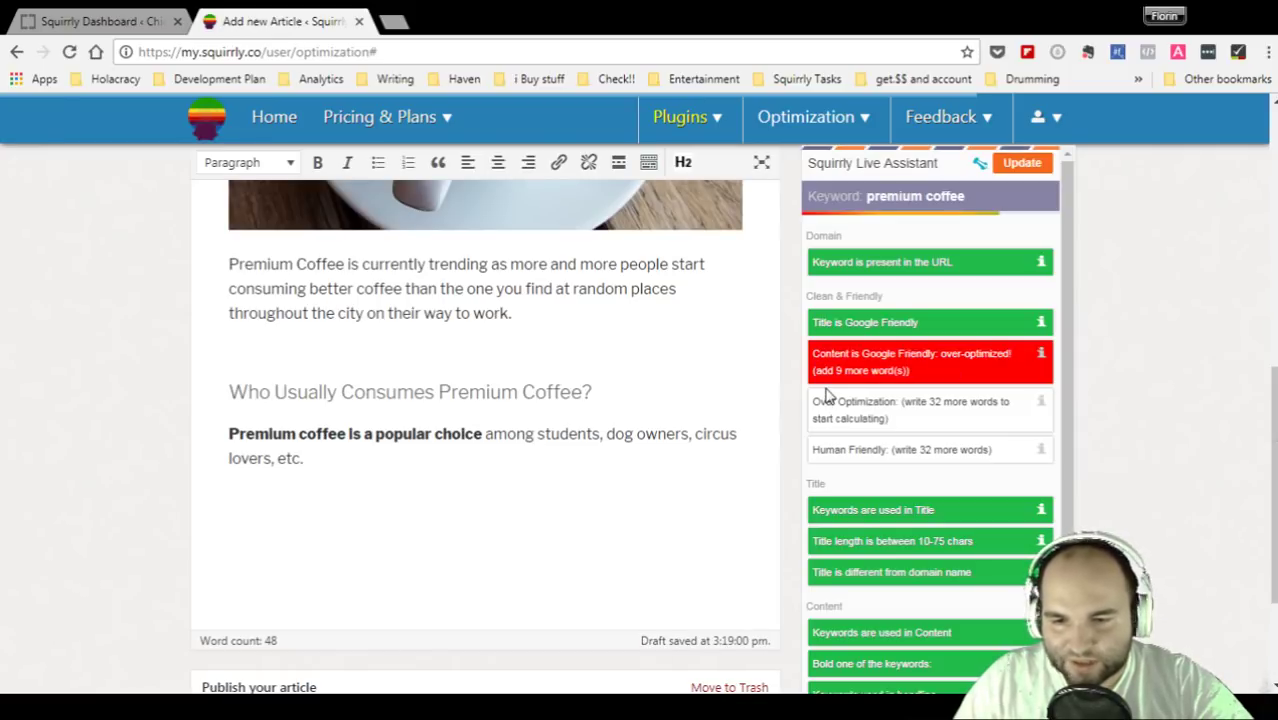
drag(824, 370, 918, 375)
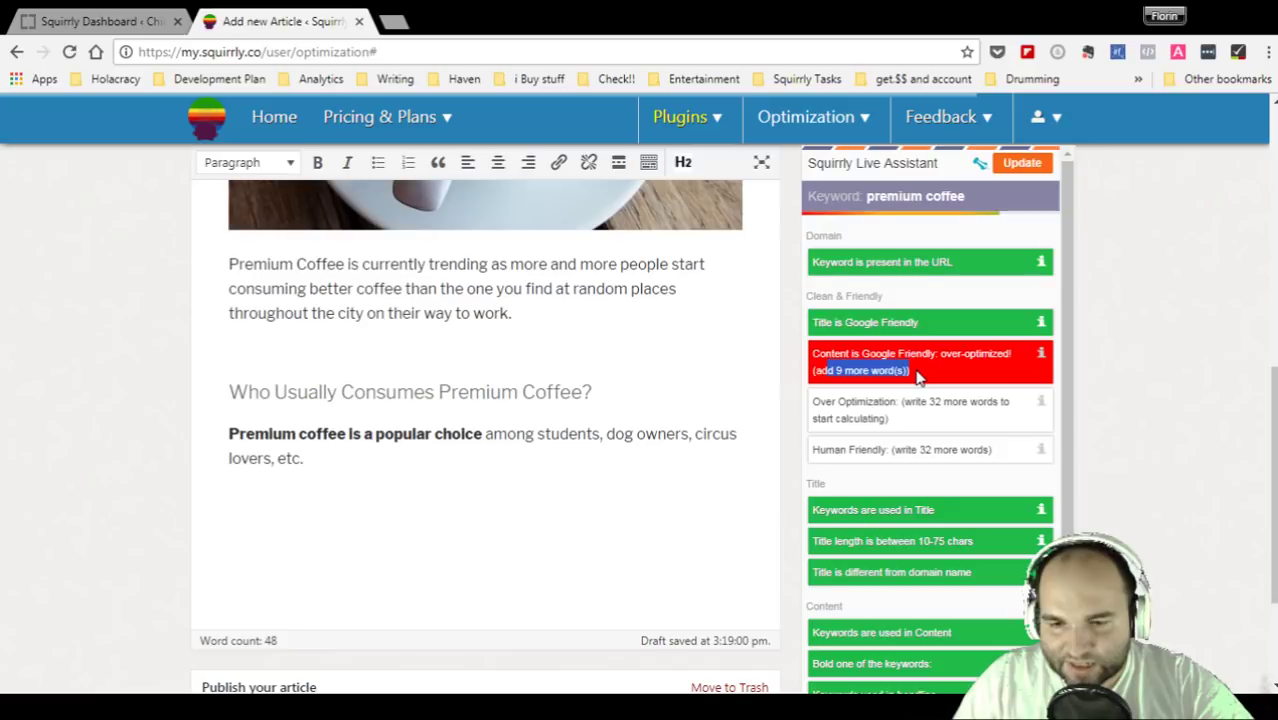
click(853, 404)
drag(812, 401, 972, 421)
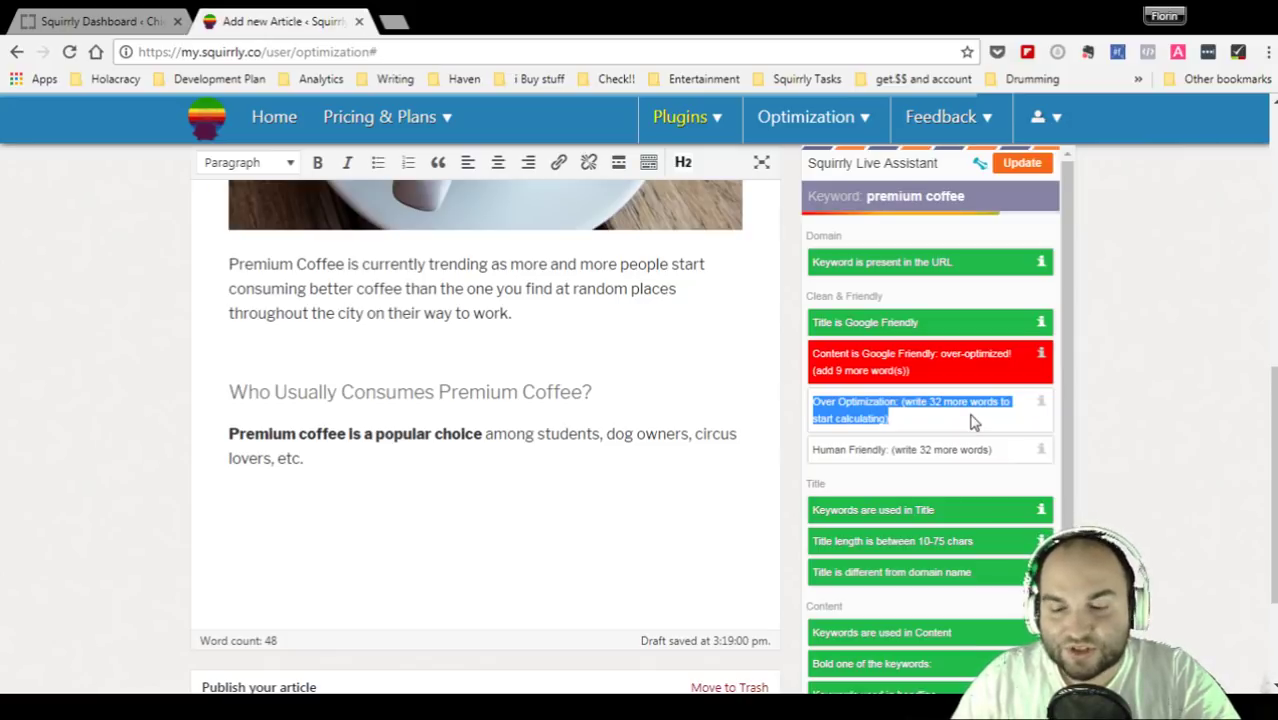
drag(834, 450, 1022, 456)
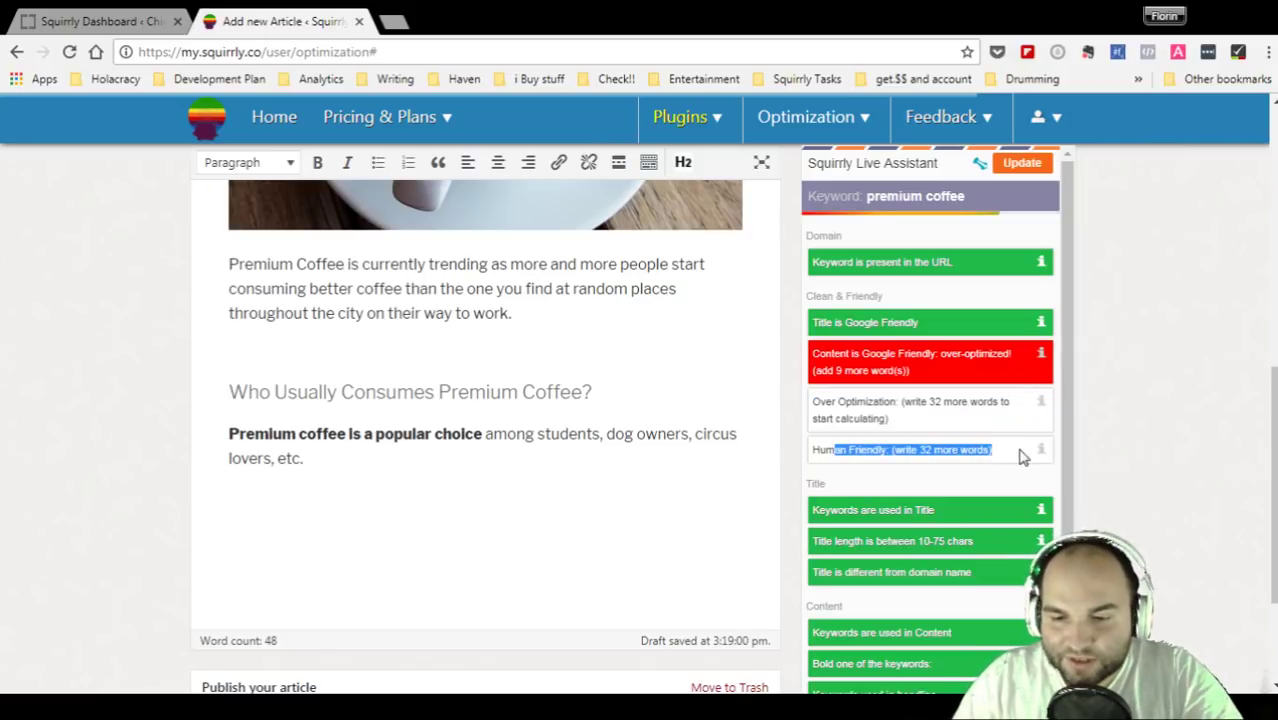
mouse_move(1040, 454)
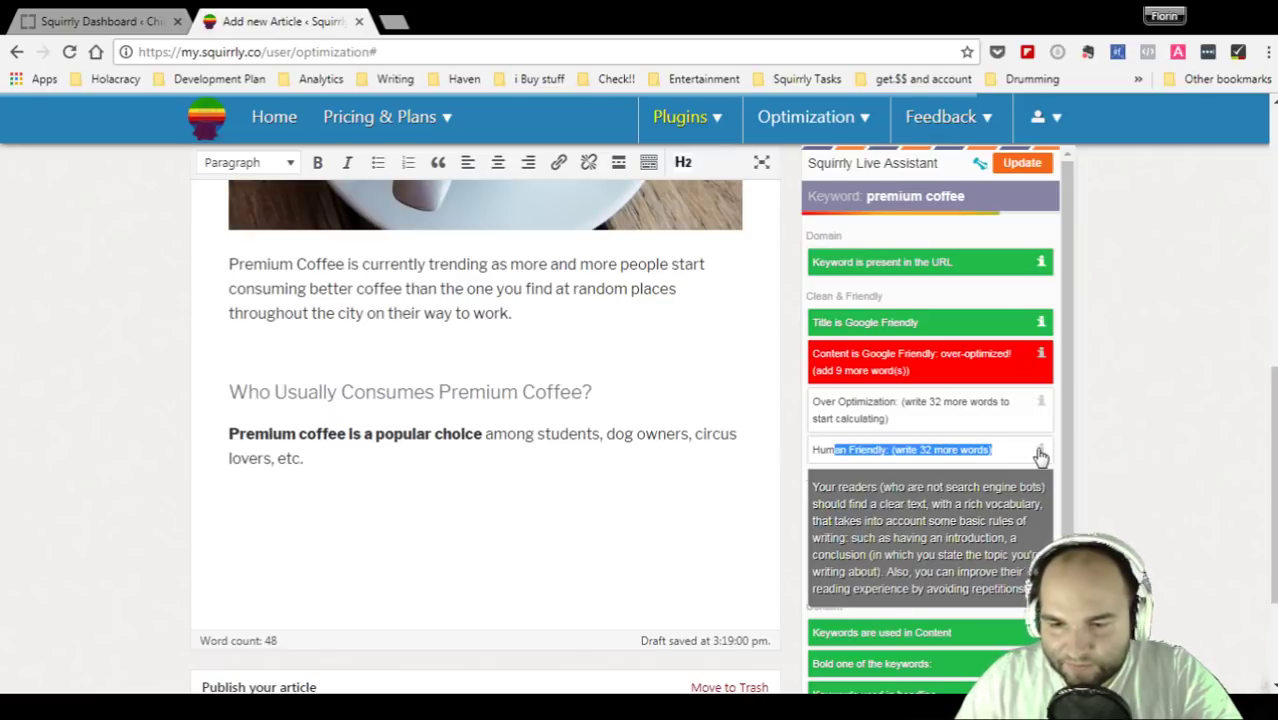
mouse_move(1040, 405)
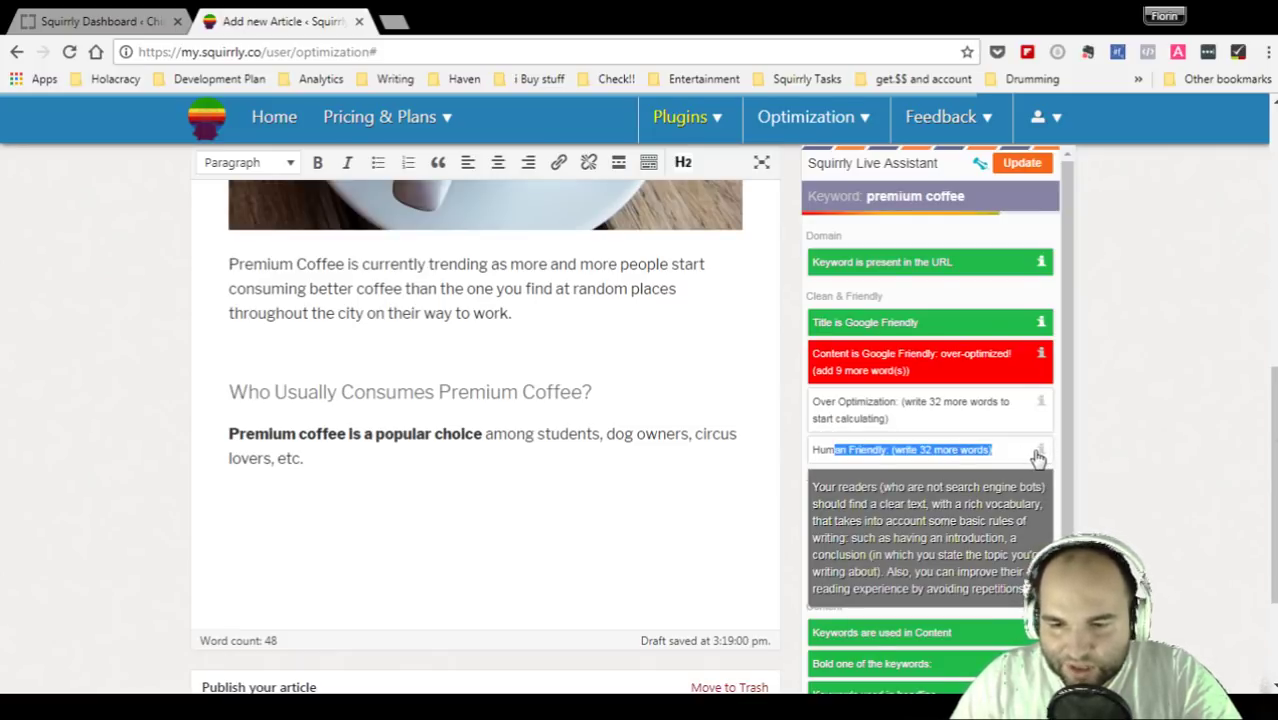
click(545, 453)
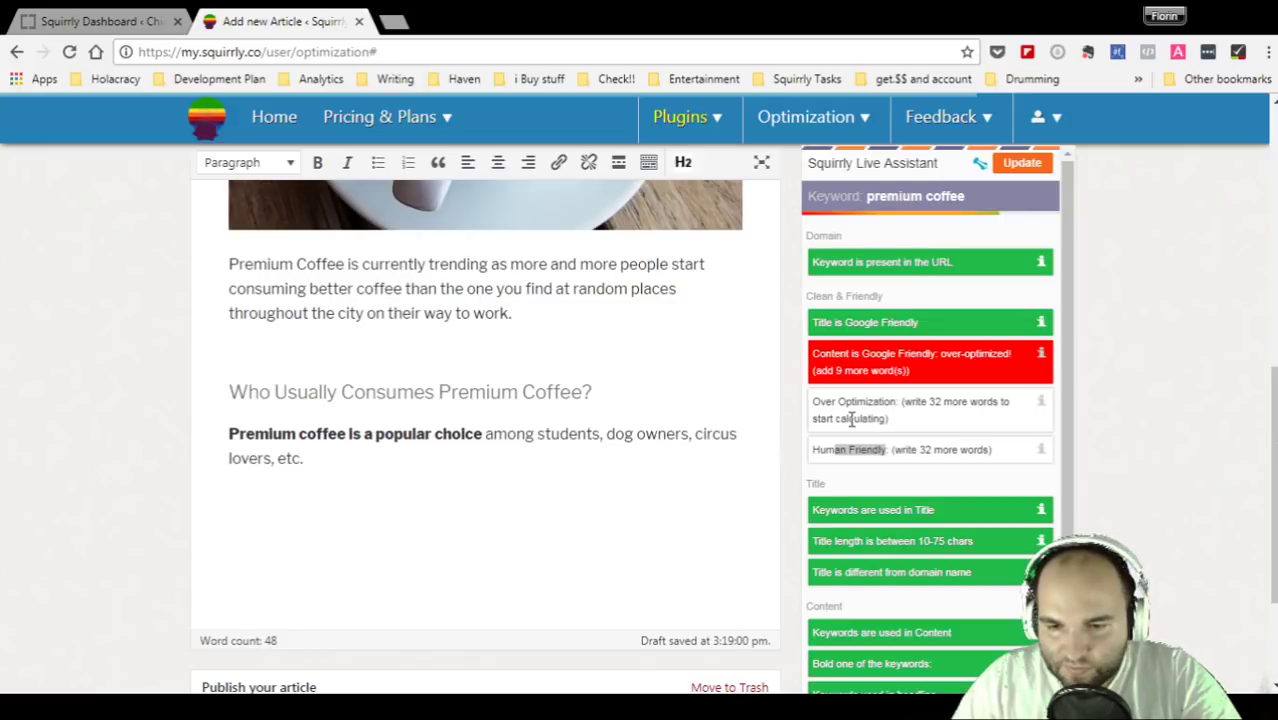
click(981, 449)
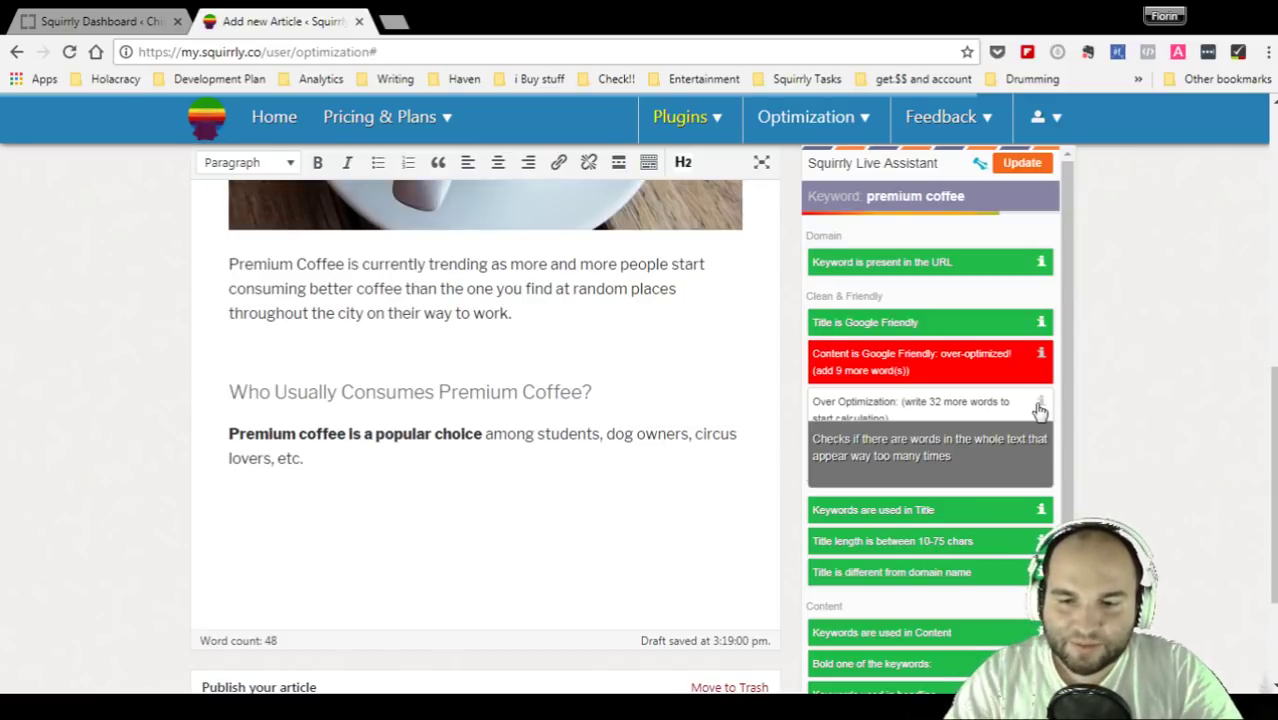
drag(864, 196, 993, 197)
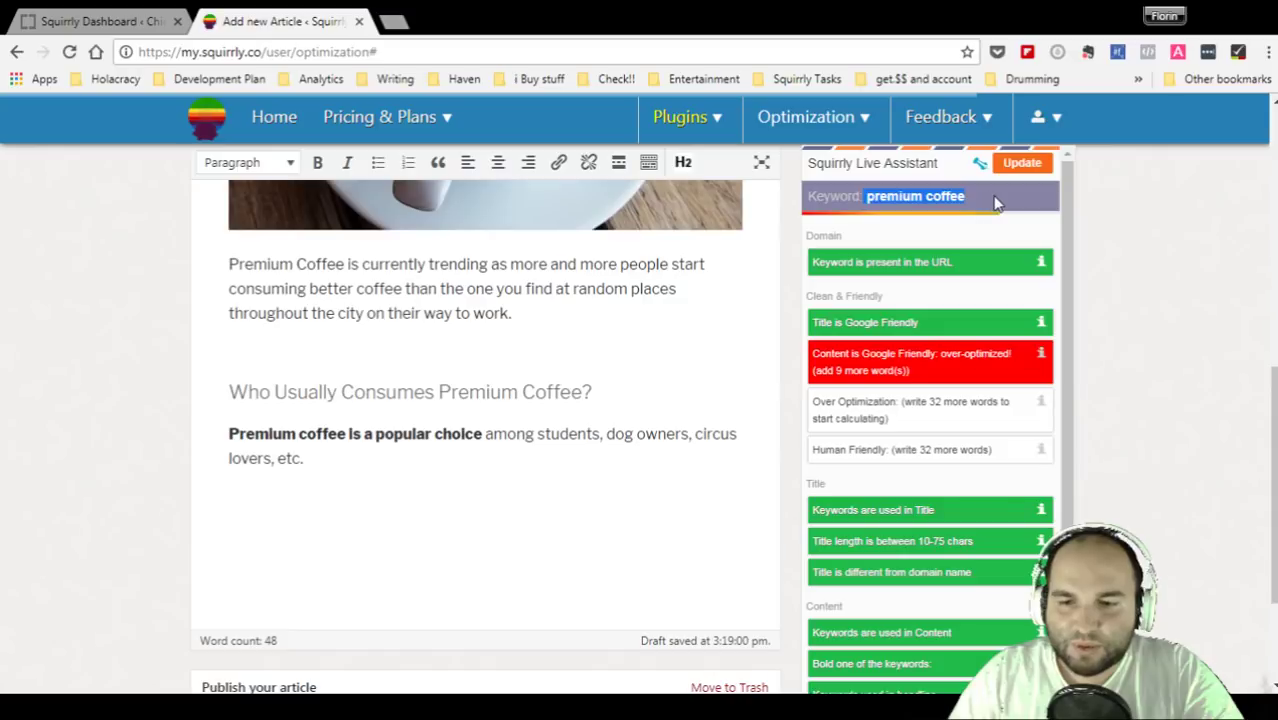
click(1238, 297)
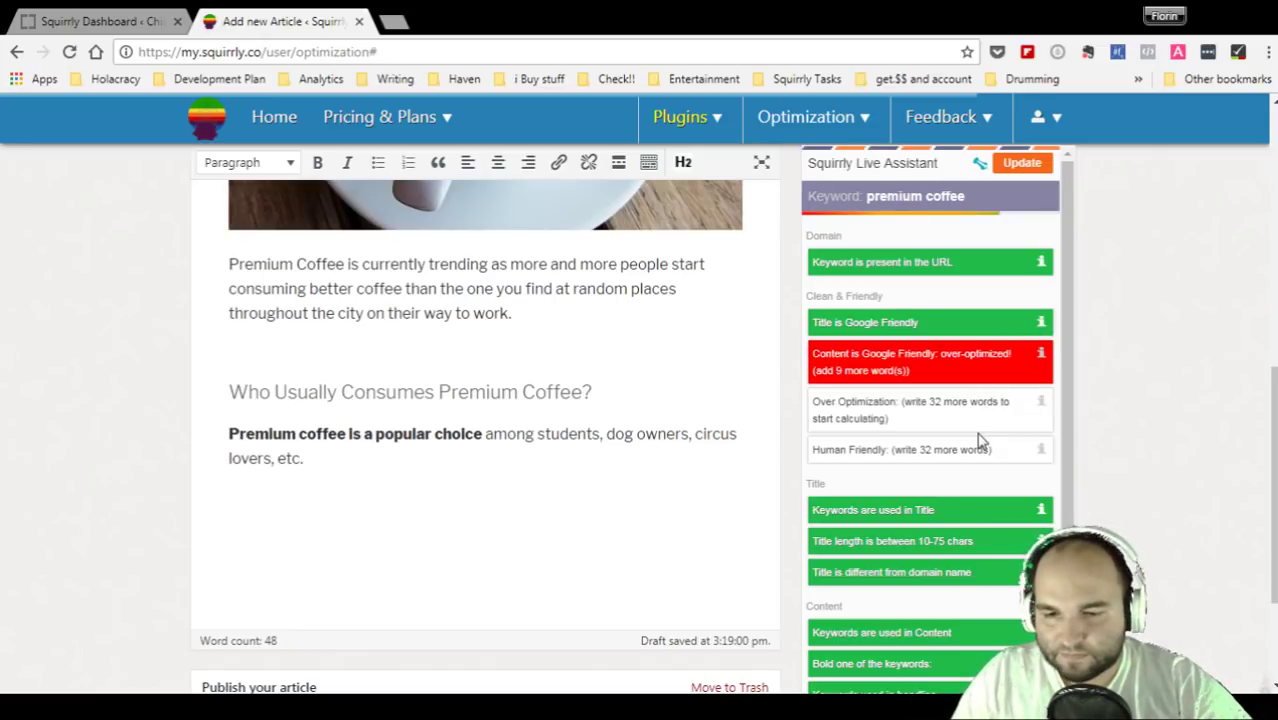
scroll(980, 440, down, 1)
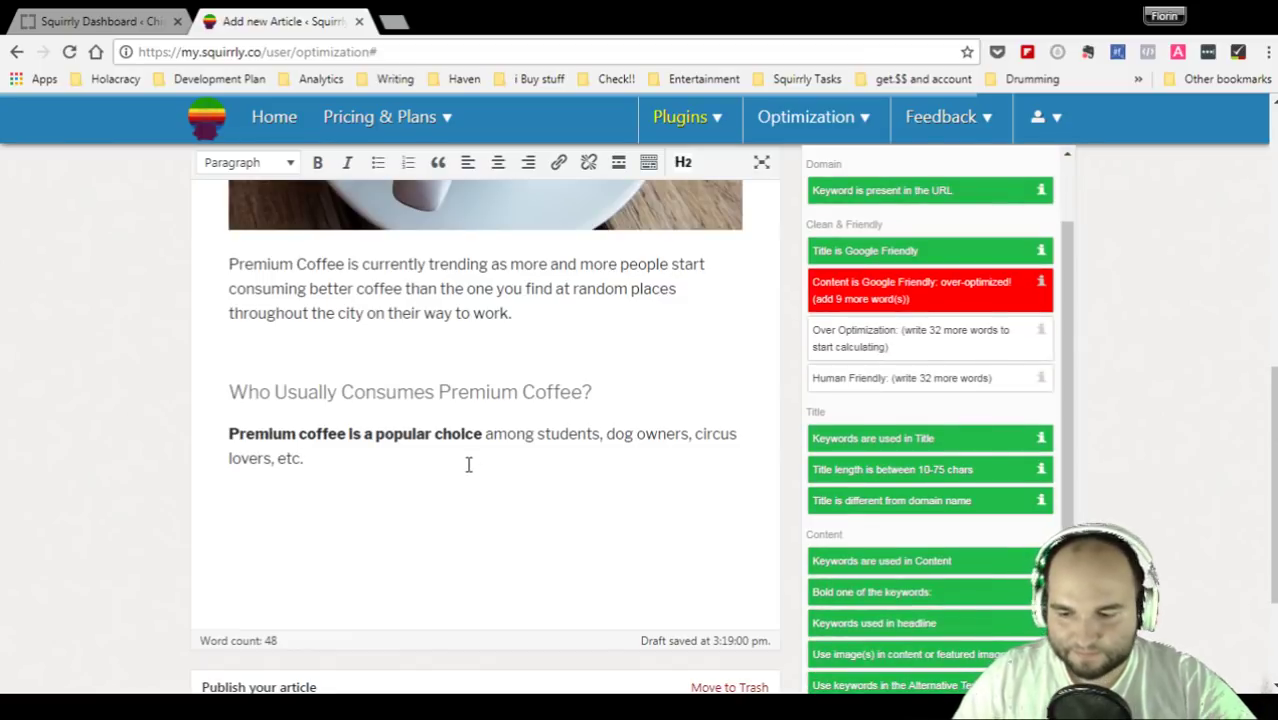
- Add the 'too many syrups' Starbucks sentence and a paragraph saying Starbucks coffee isn't bad, ending 'Lol.'
key(Return)
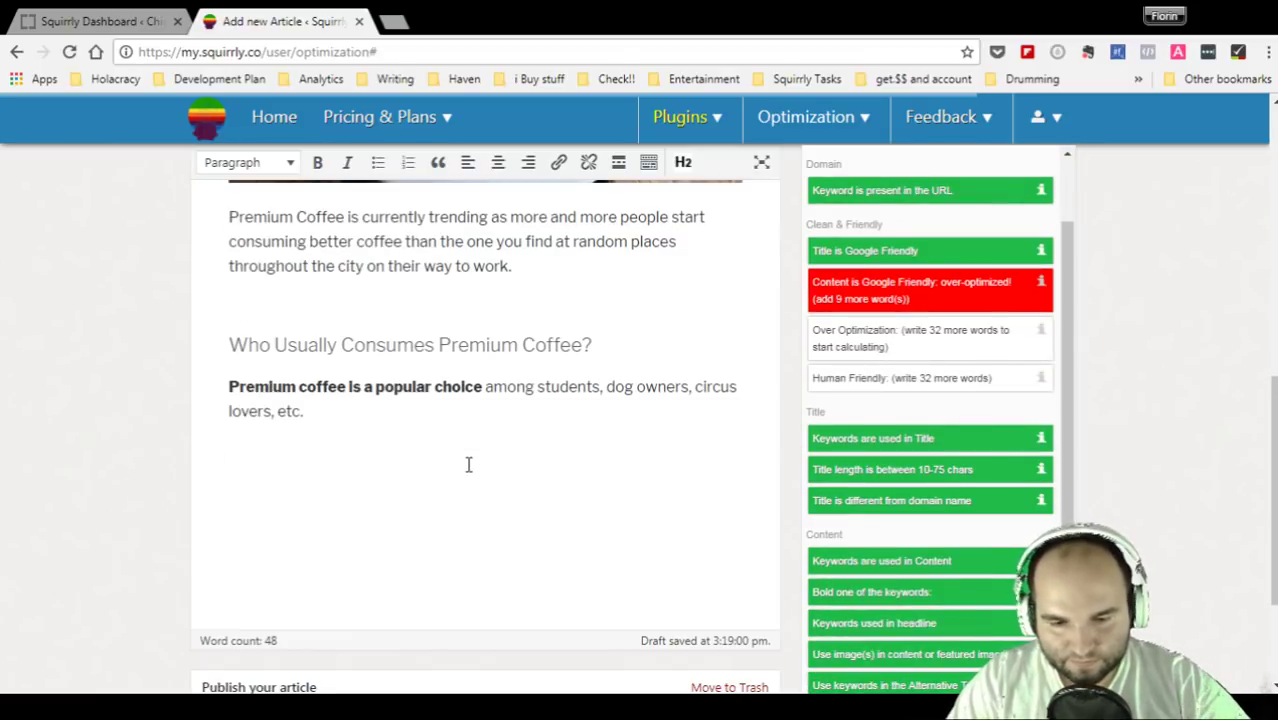
text(There is a much better ch)
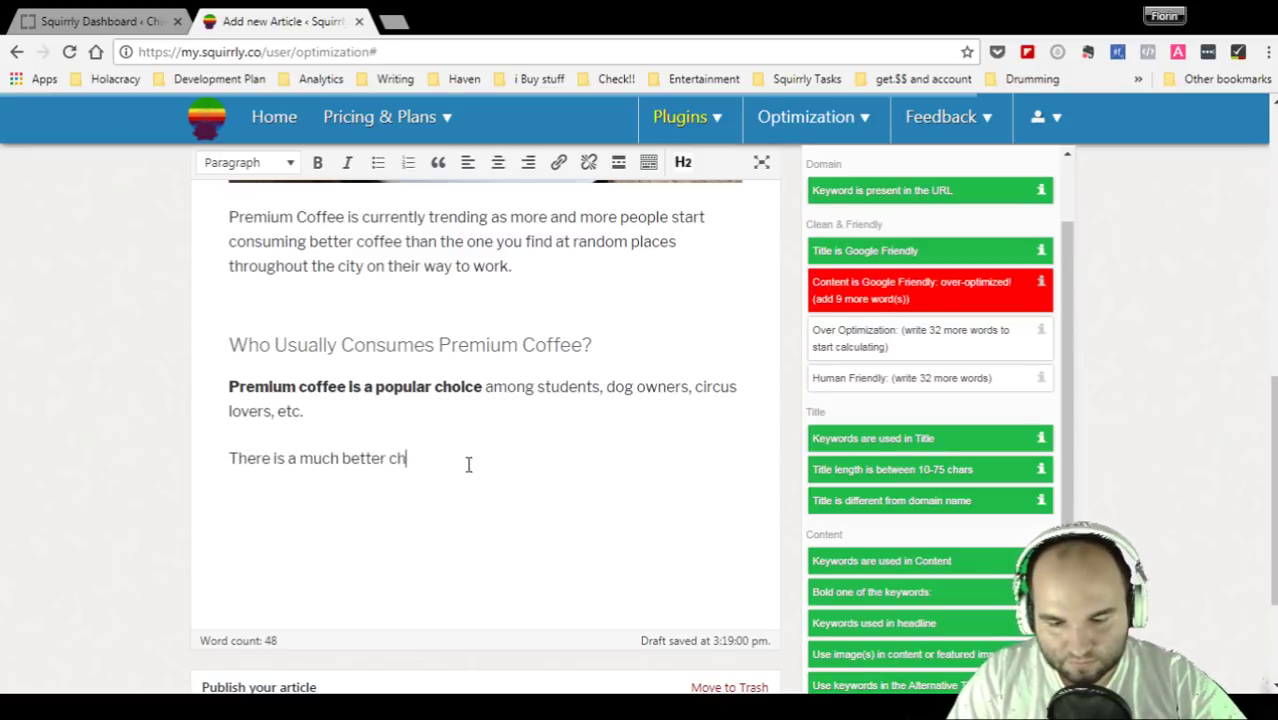
text(oice than ju)
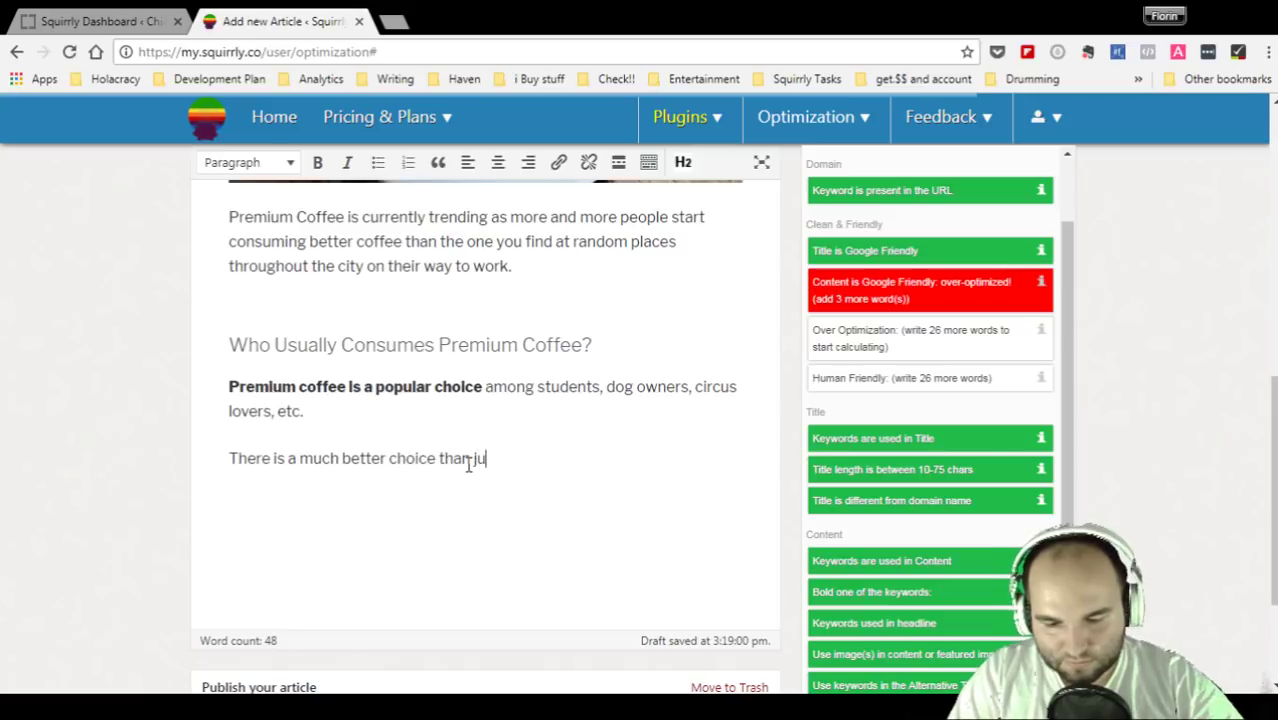
text(st going all d)
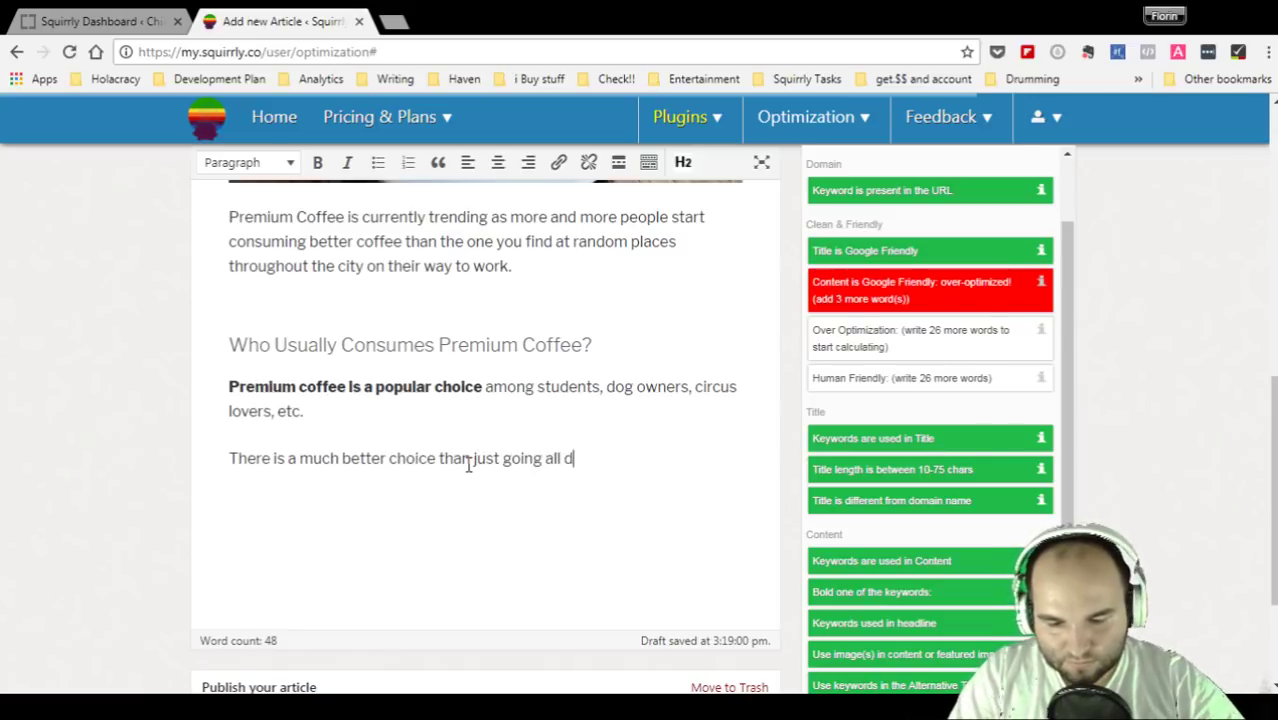
text(ay long to Starbucks )
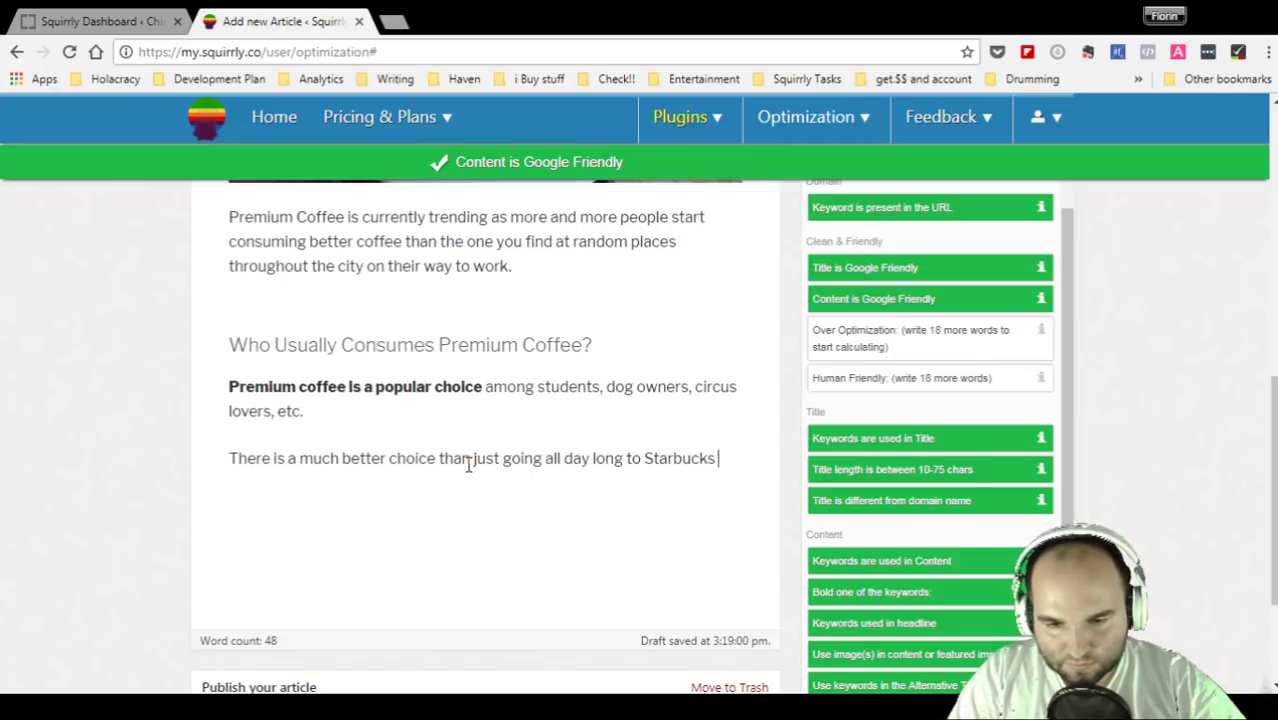
text(and drinking)
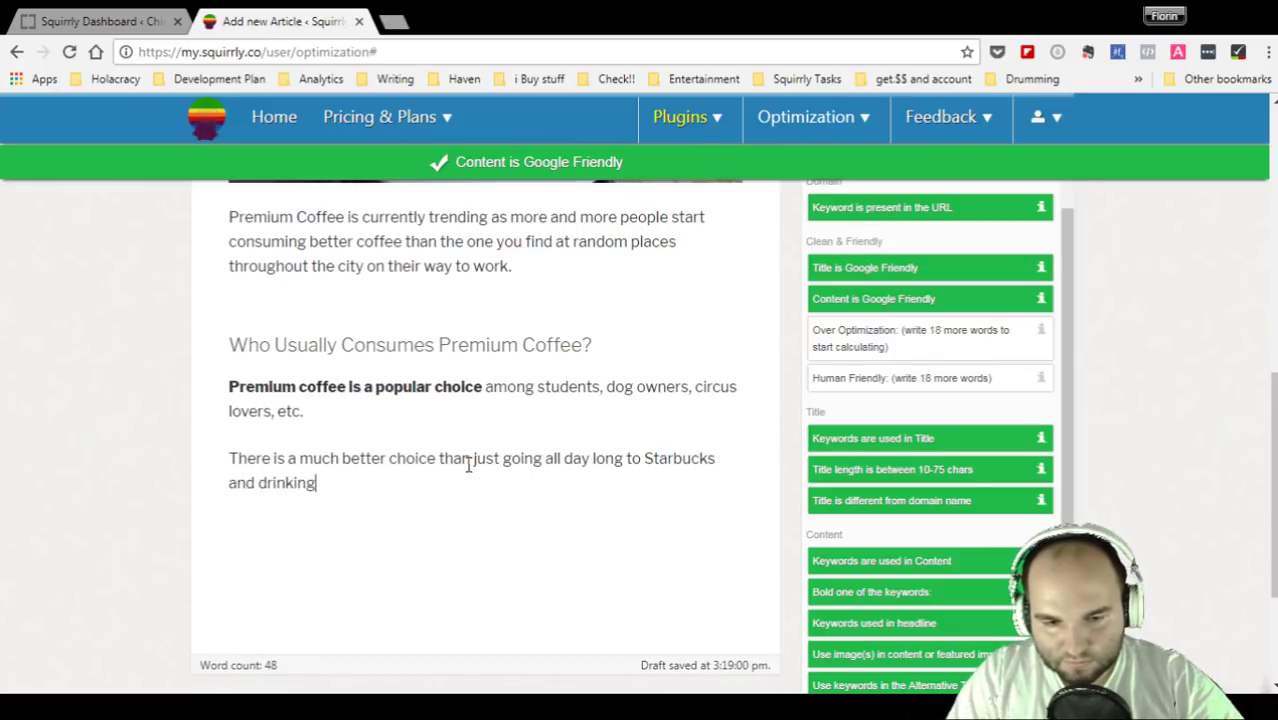
text( the same old)
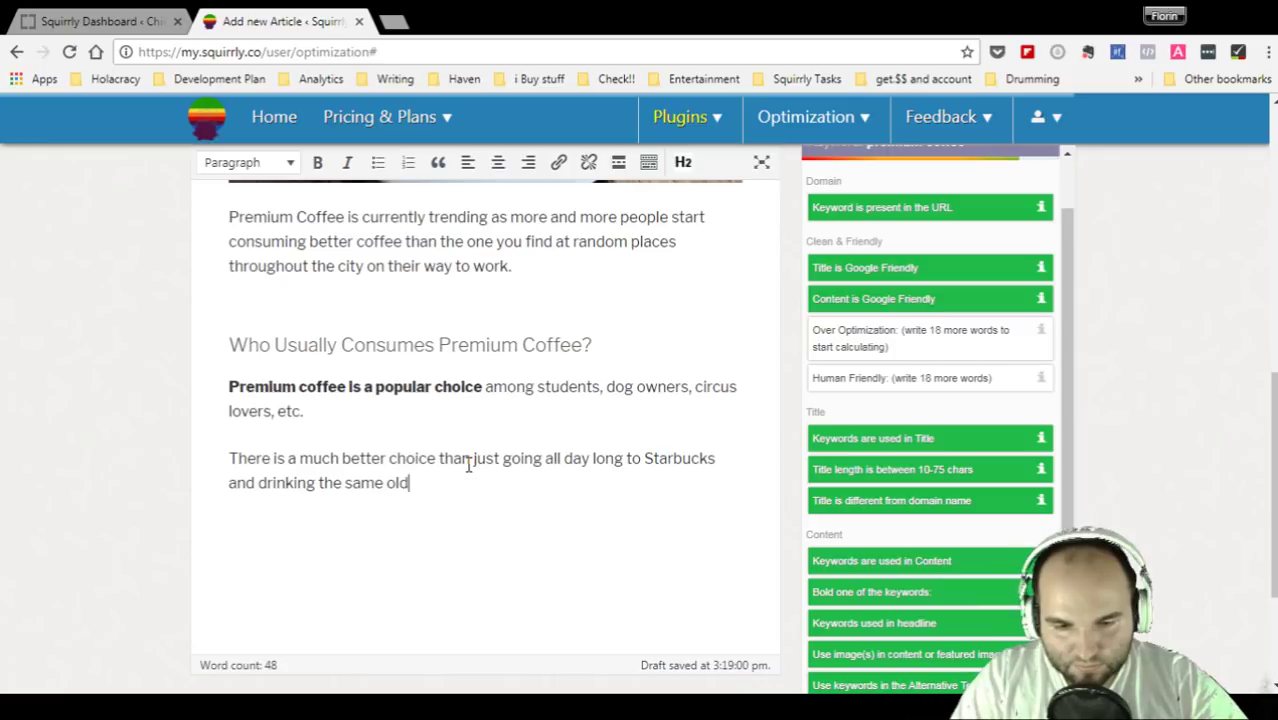
text(co)
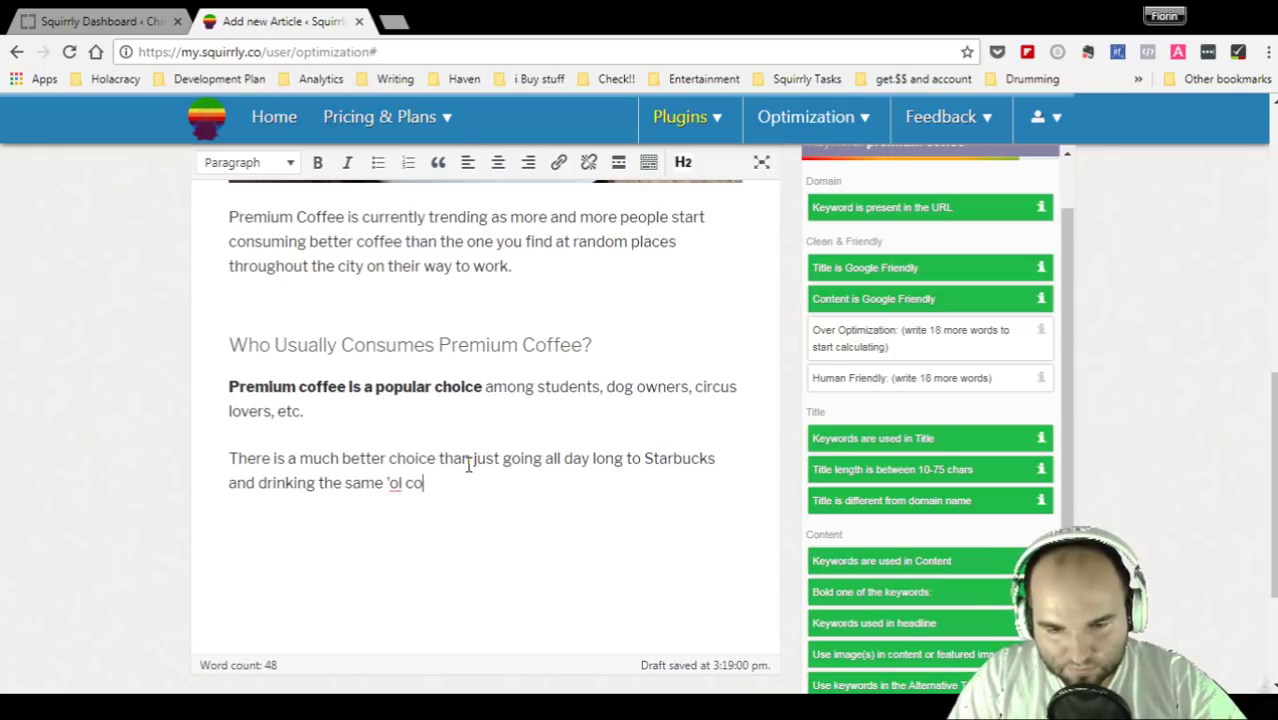
text(ffee with )
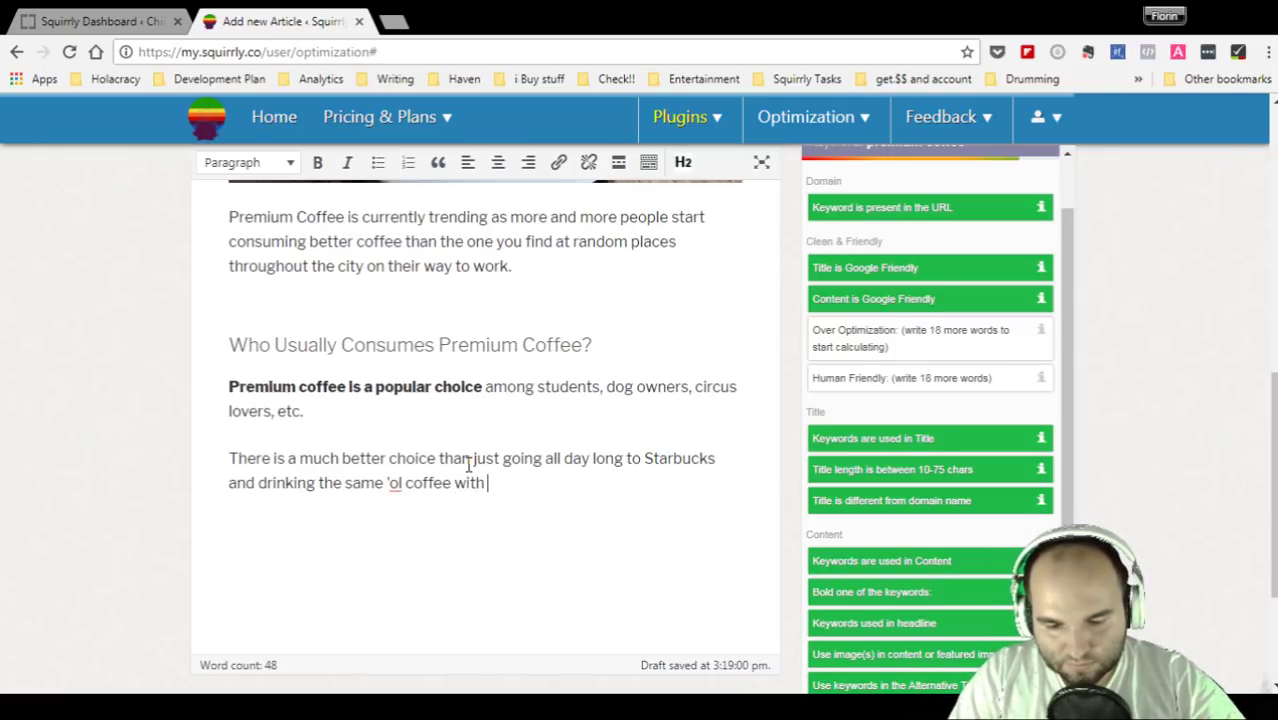
text(way too many )
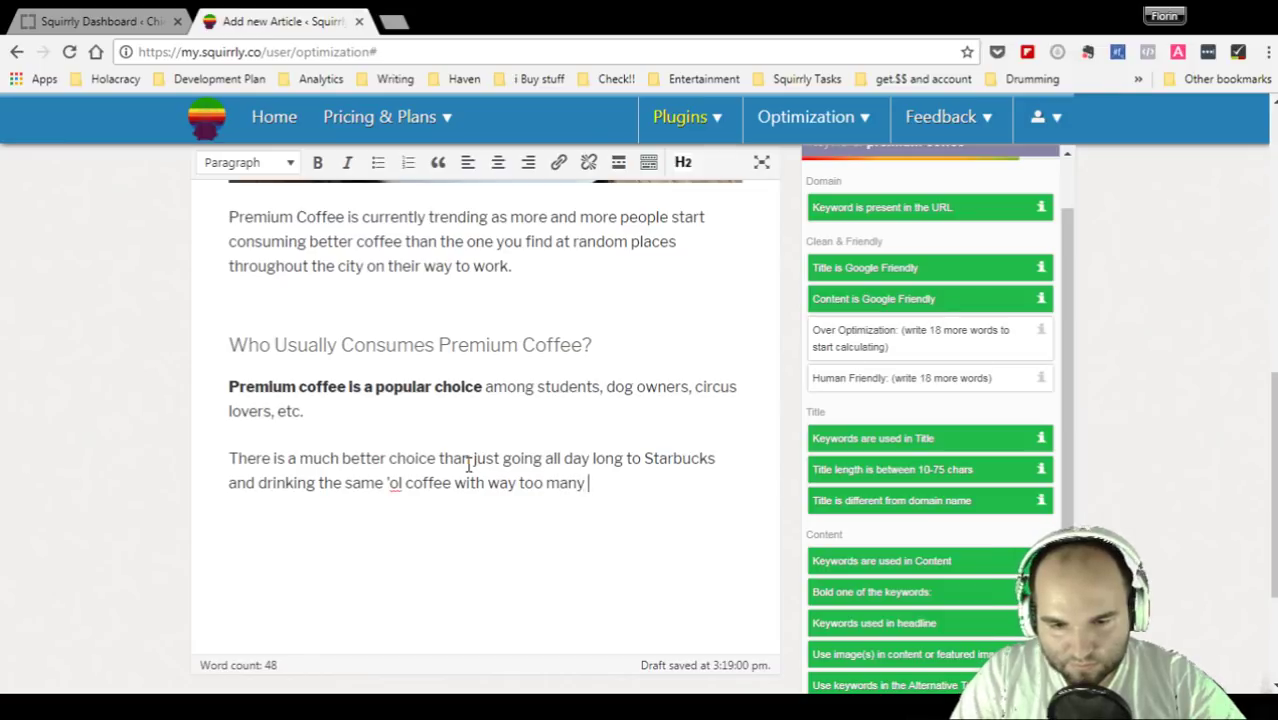
text(syrups.)
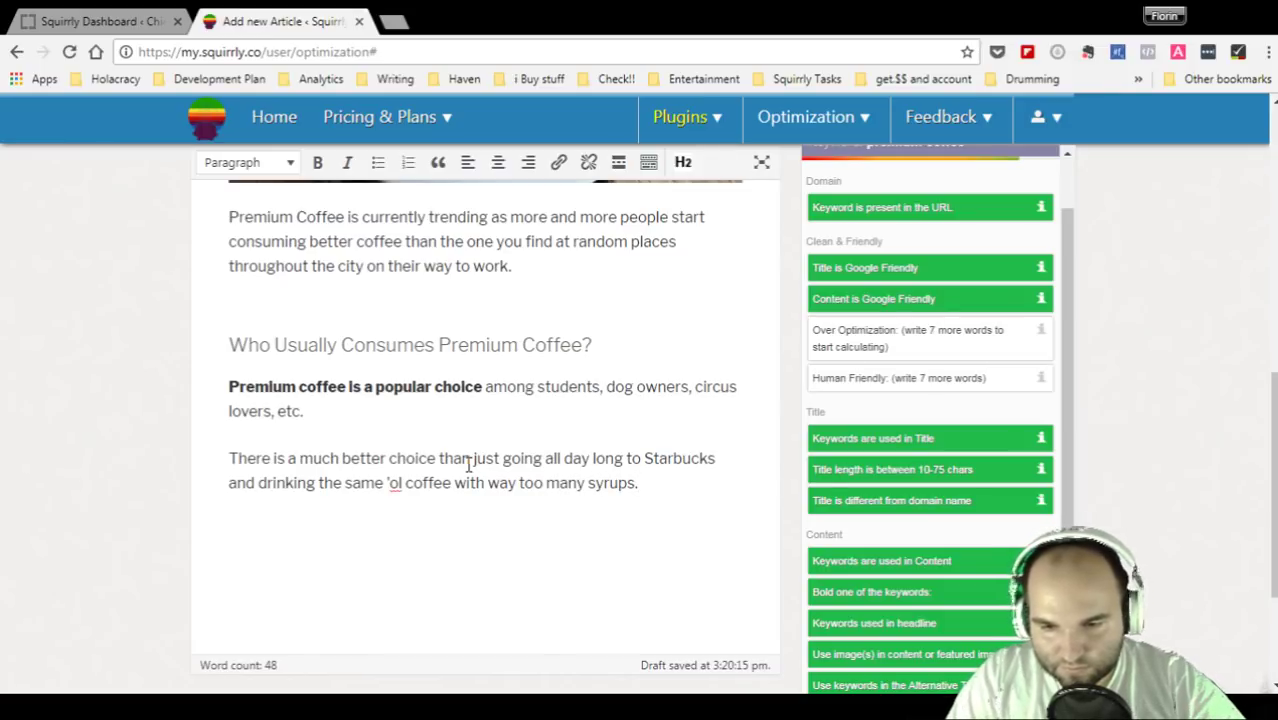
key(Return)
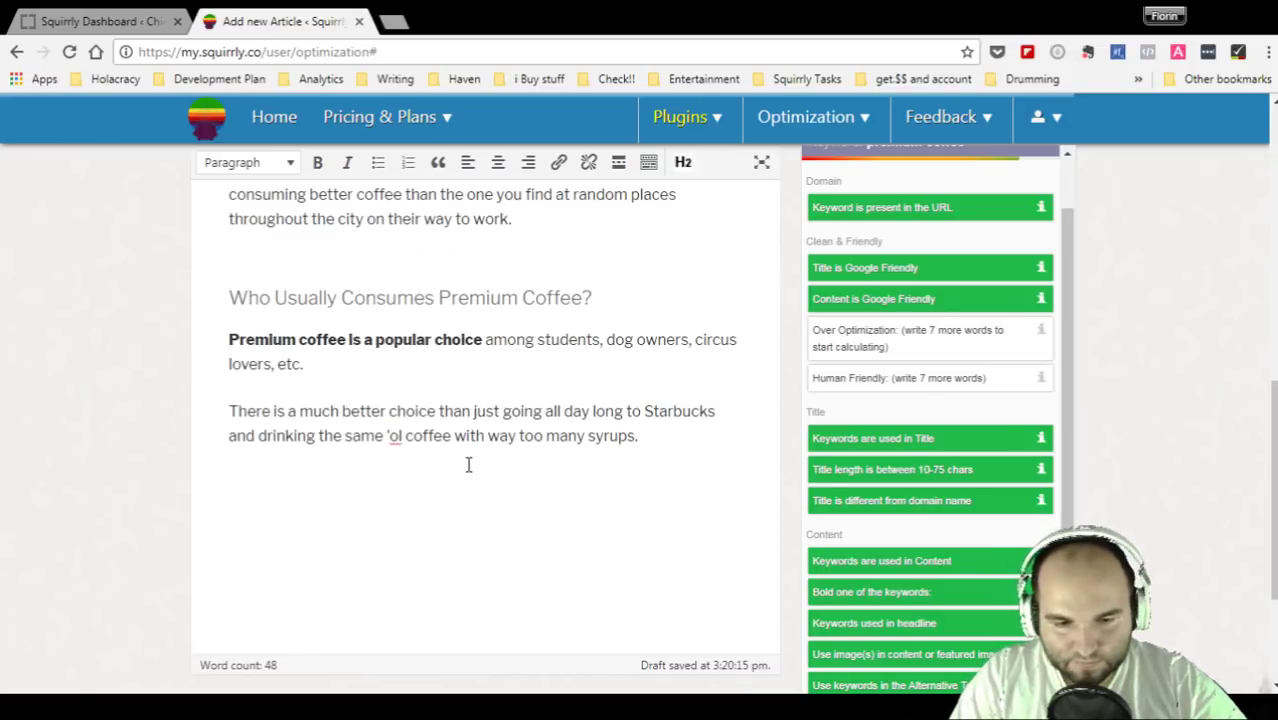
text(Th)
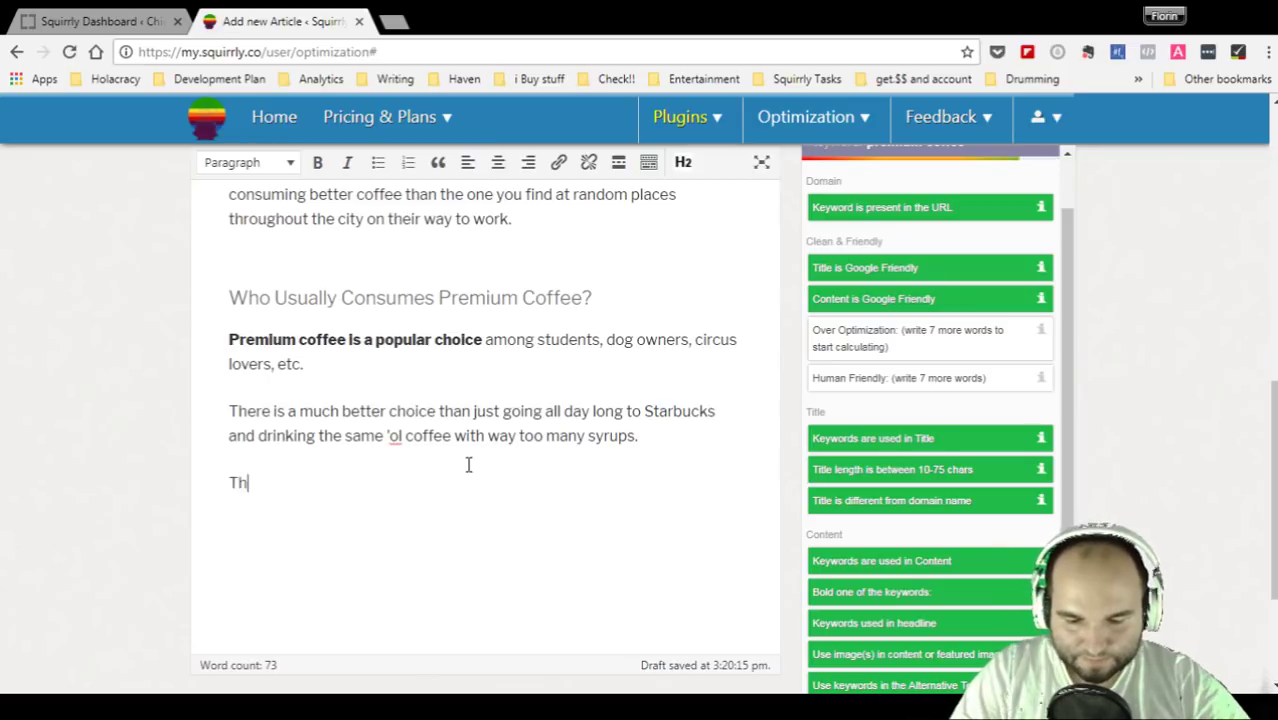
text(is is not to sa)
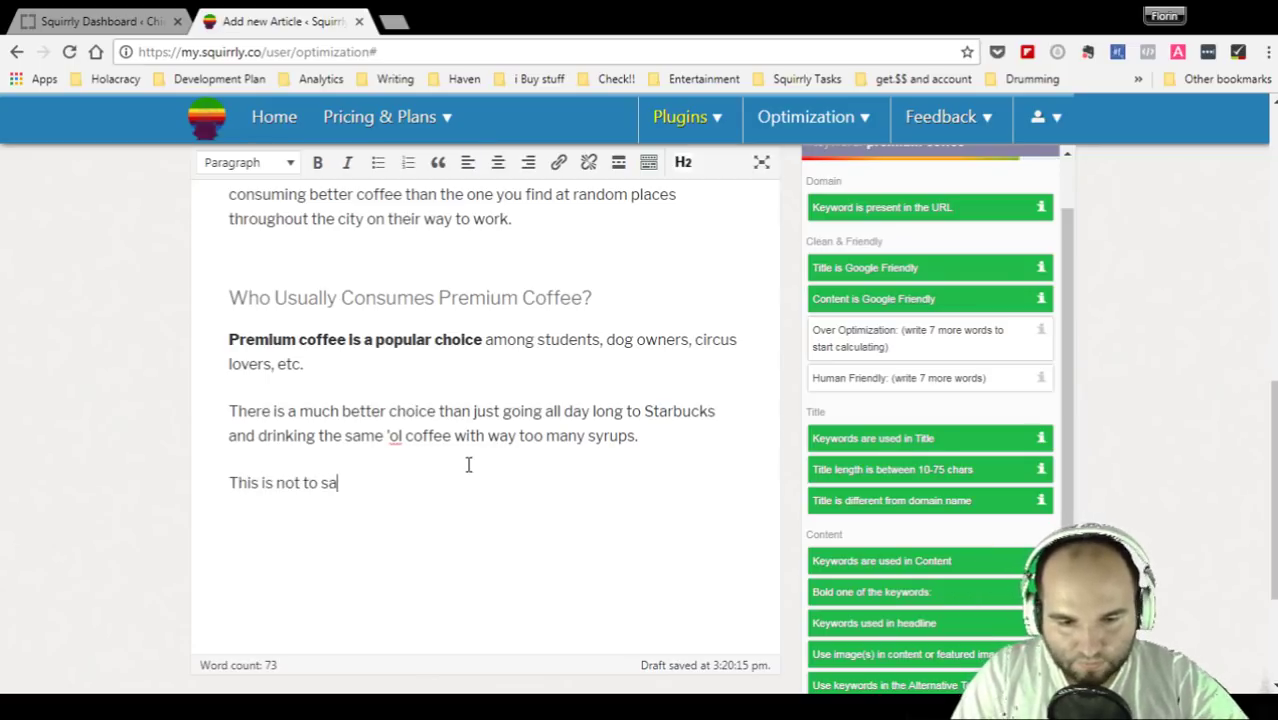
text(y that the coffe)
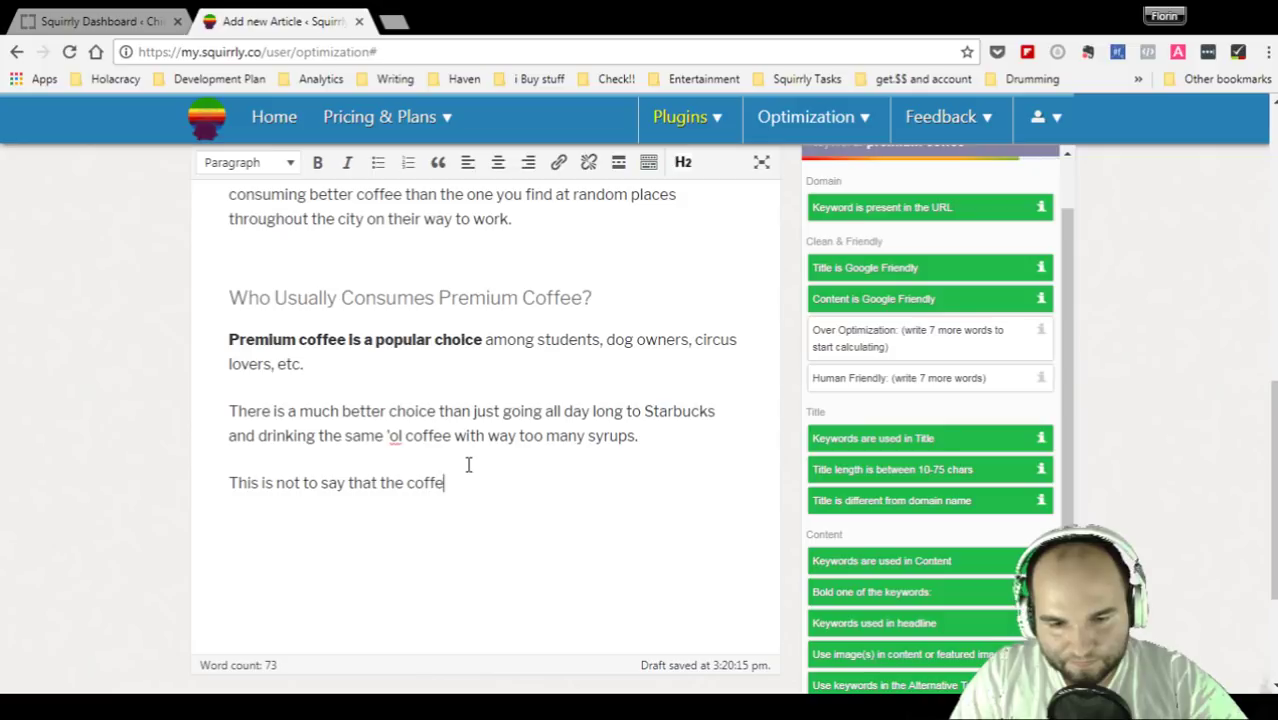
text(e from S)
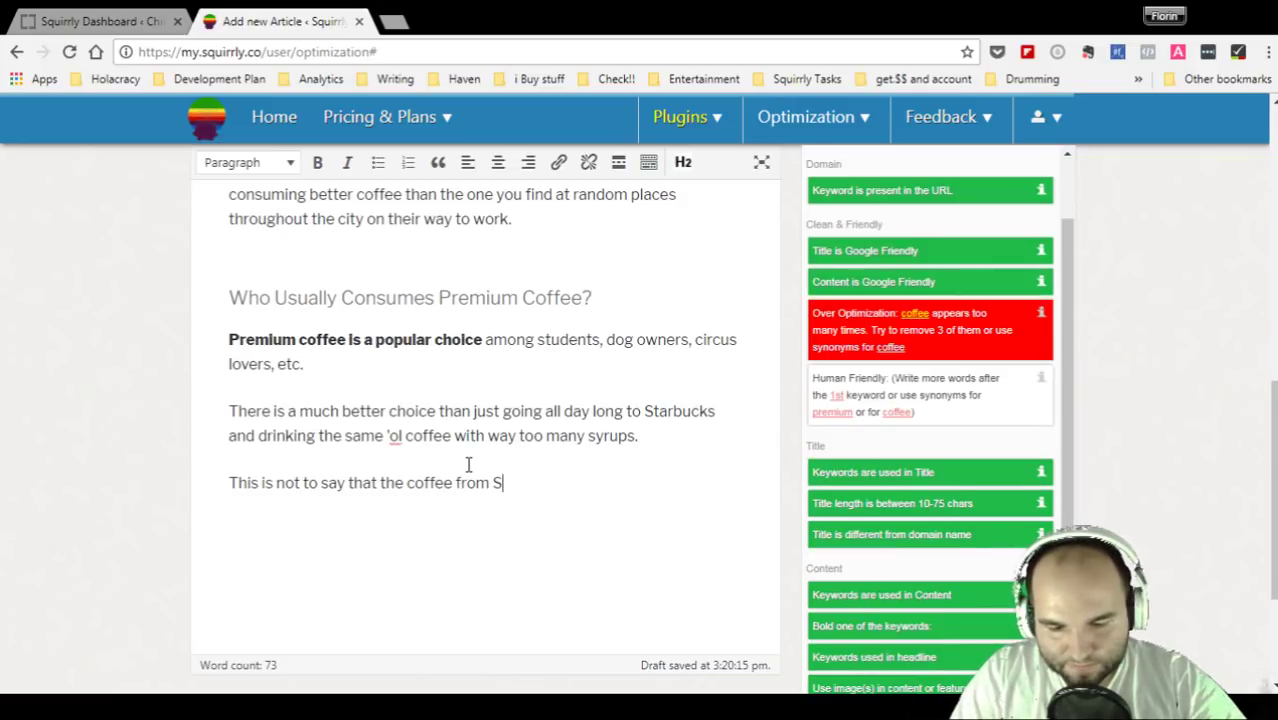
text(tarbuck is )
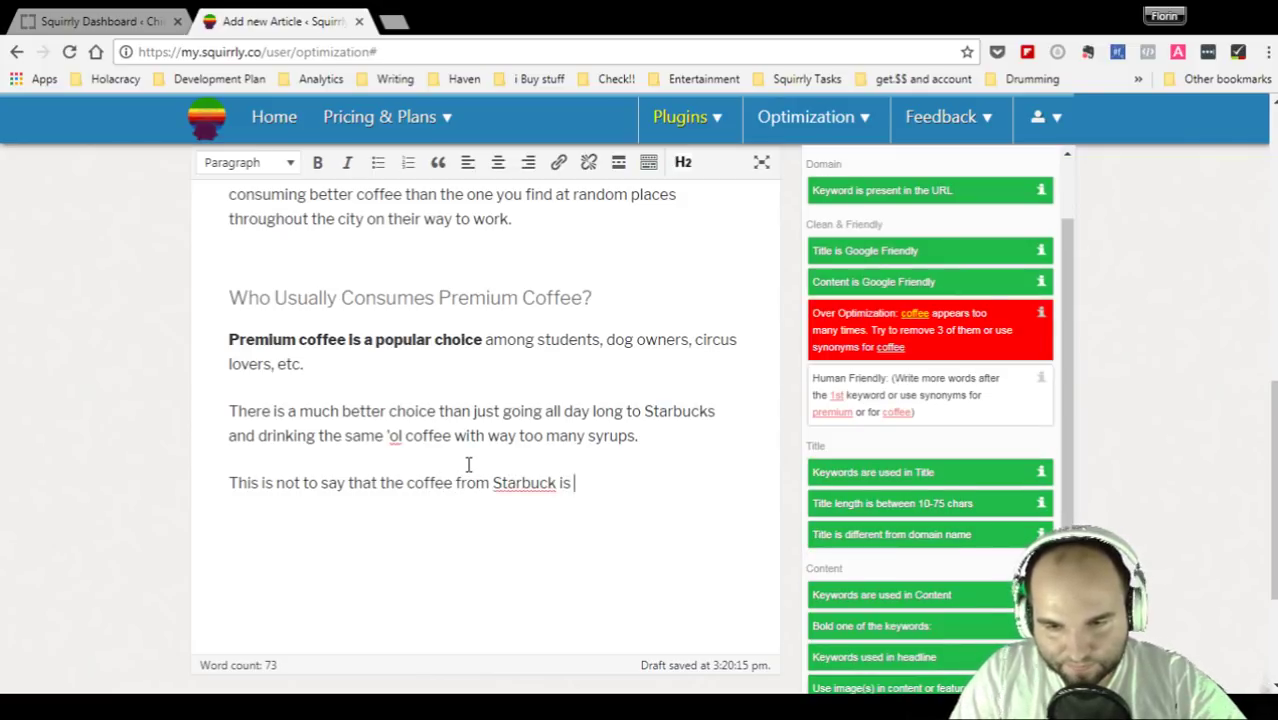
text(bad. I)
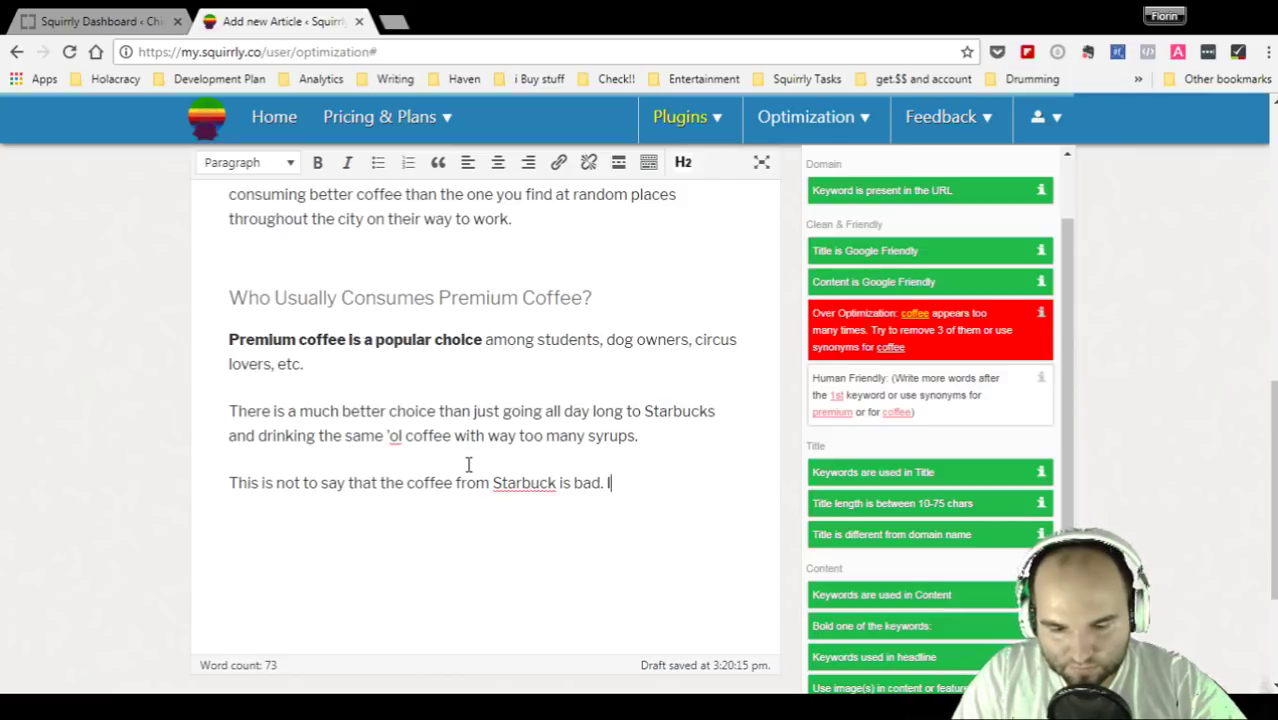
text(t's just that)
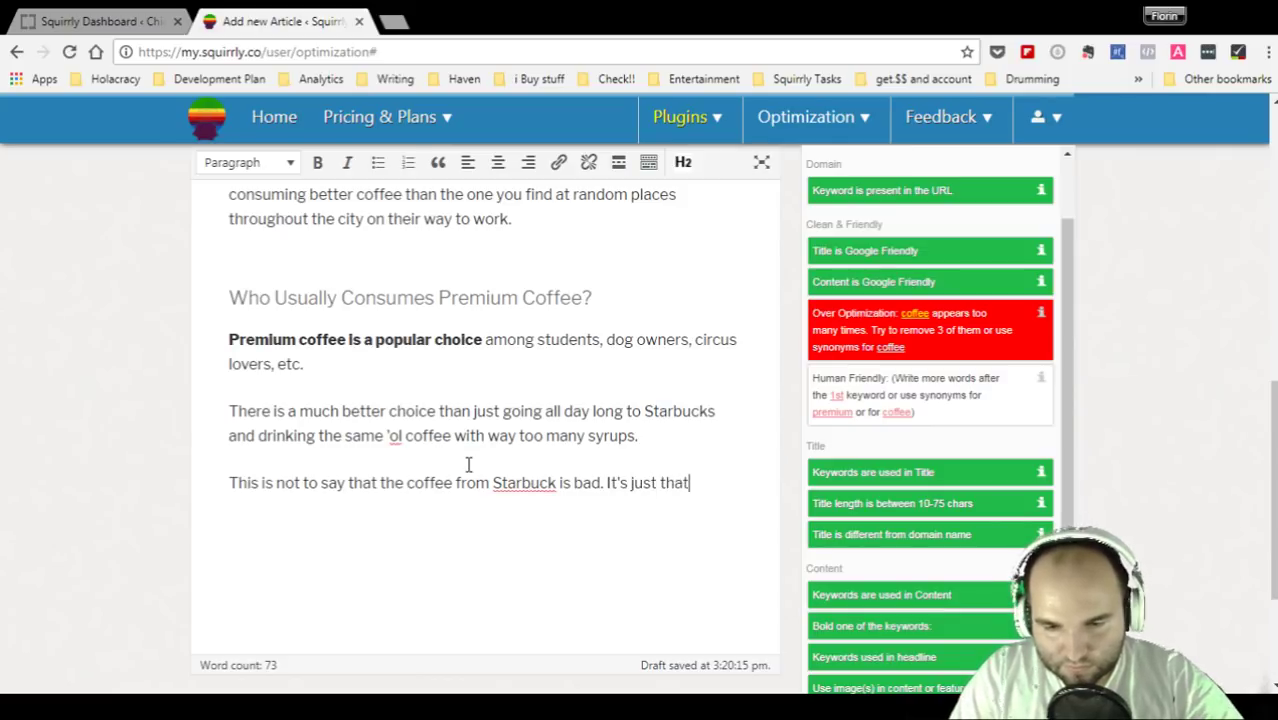
text( you may want)
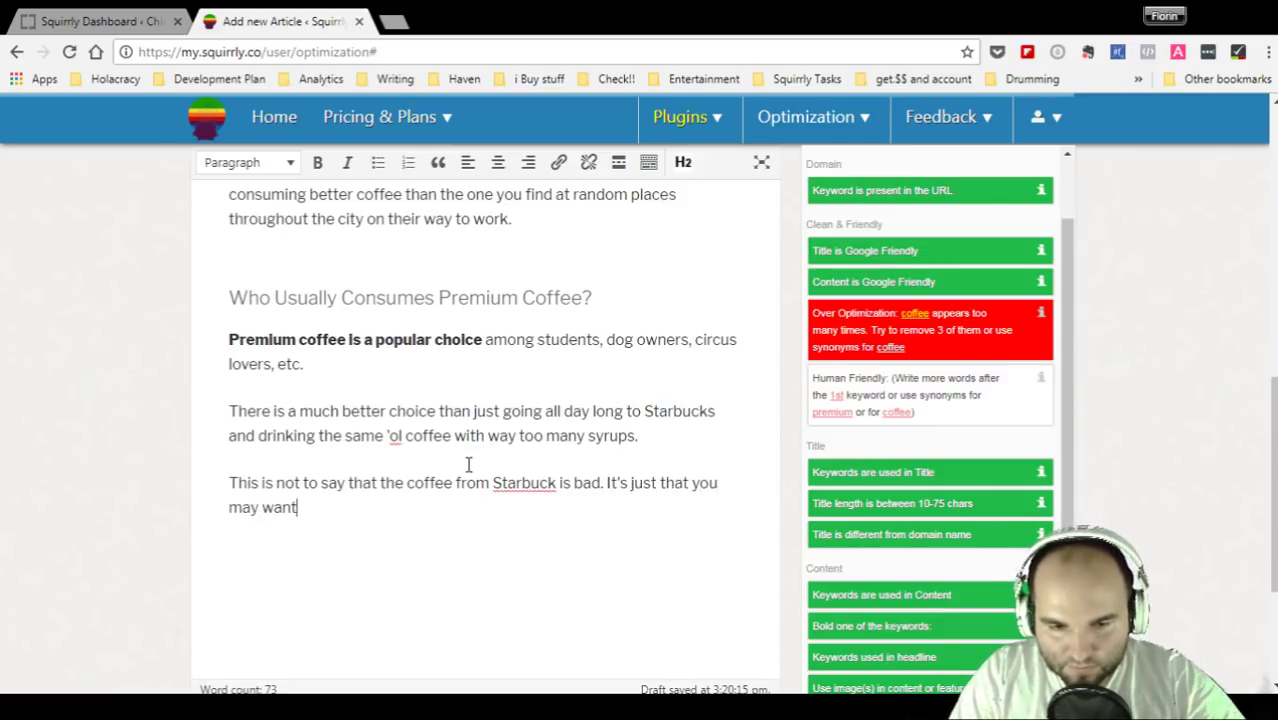
text( to lay low )
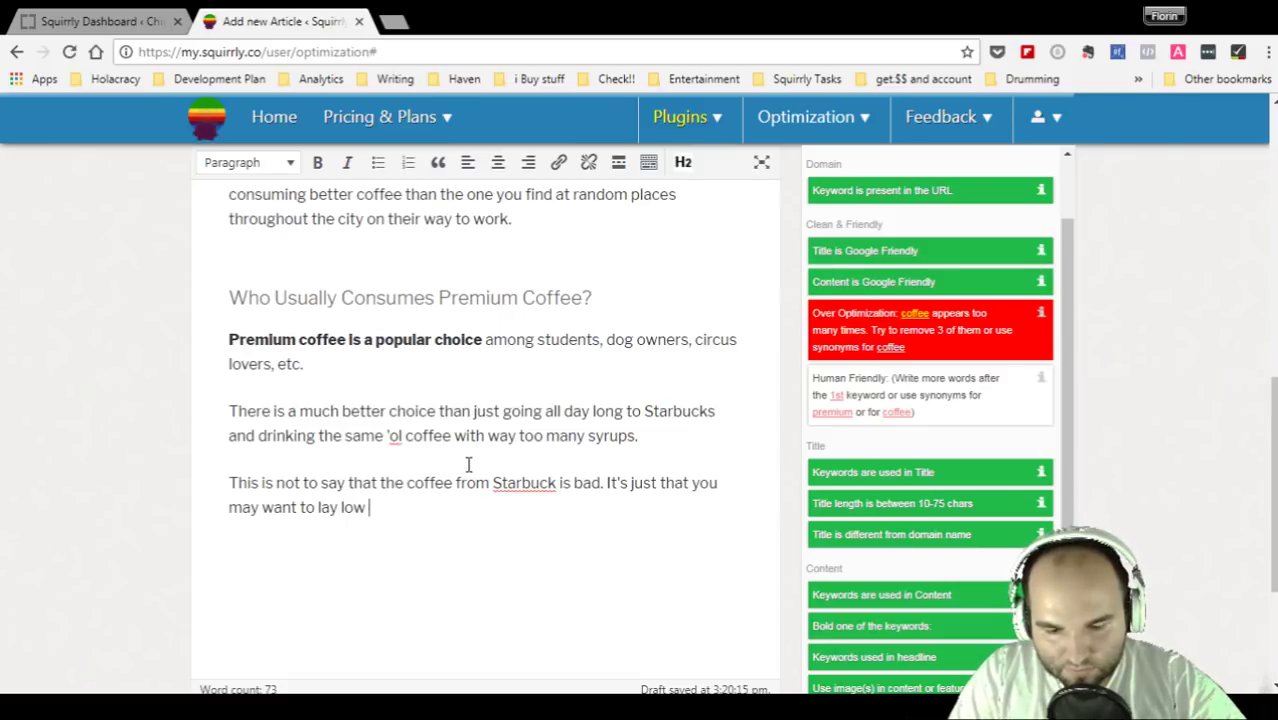
text(on that)
text(. Lol.)
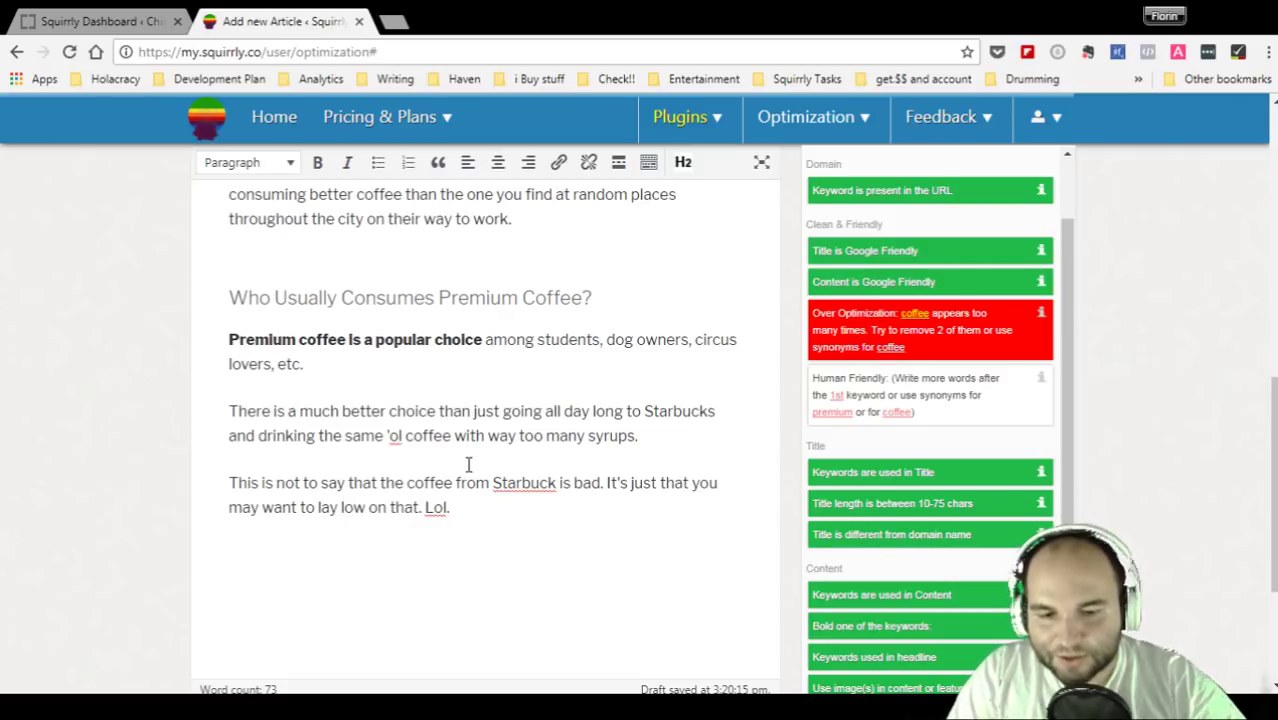
key(Return)
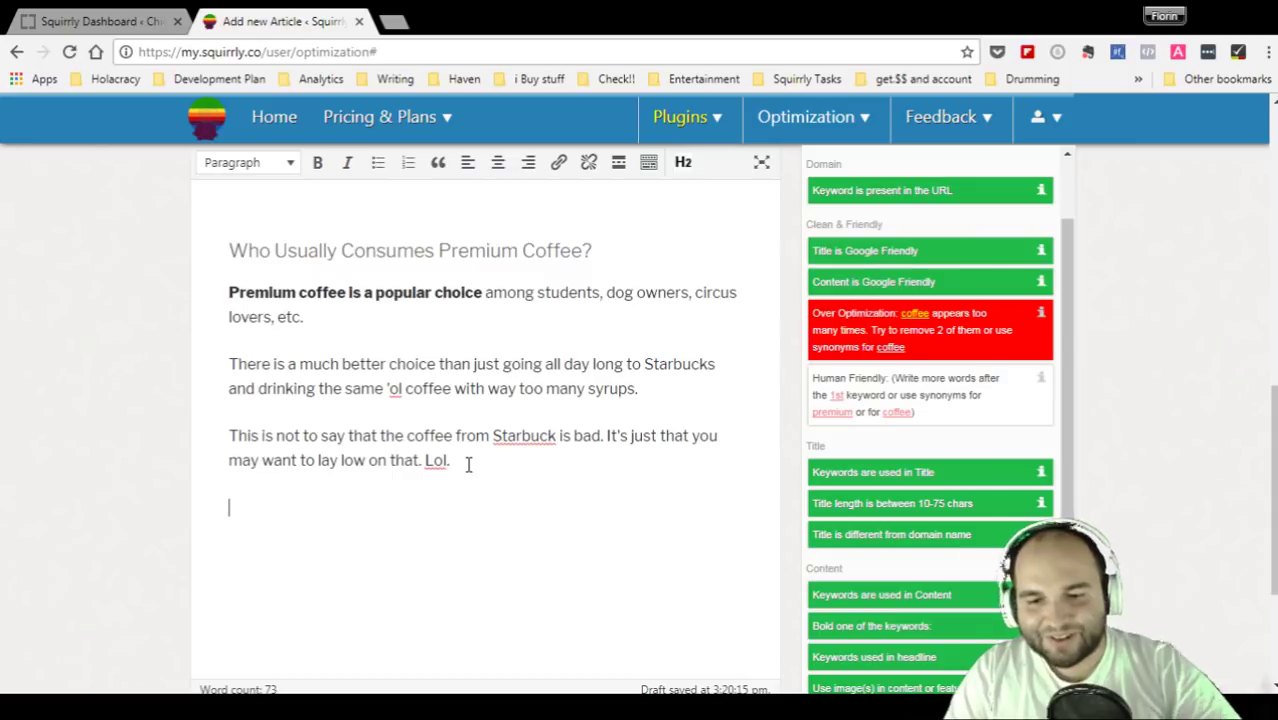
scroll(415, 452, up, 1)
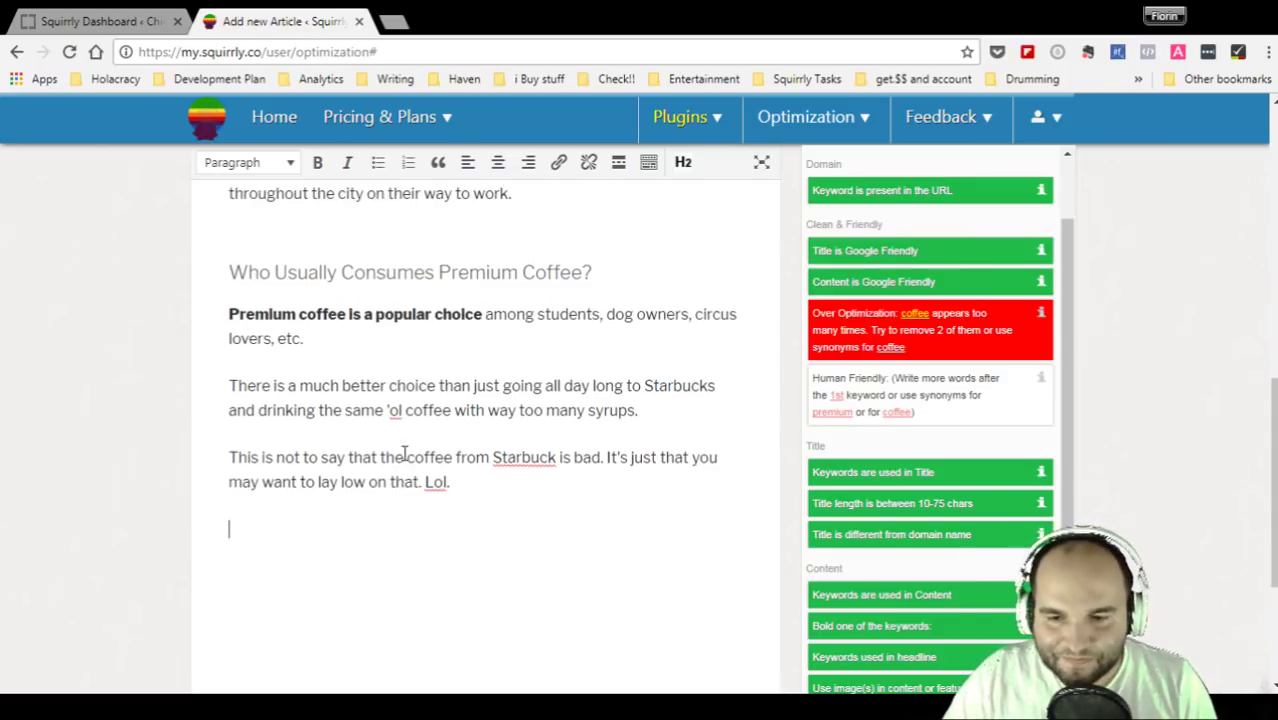
- Reveal the six highlighted, numbered 'coffee' occurrences via the red Over Optimization hint
scroll(581, 455, up, 1)
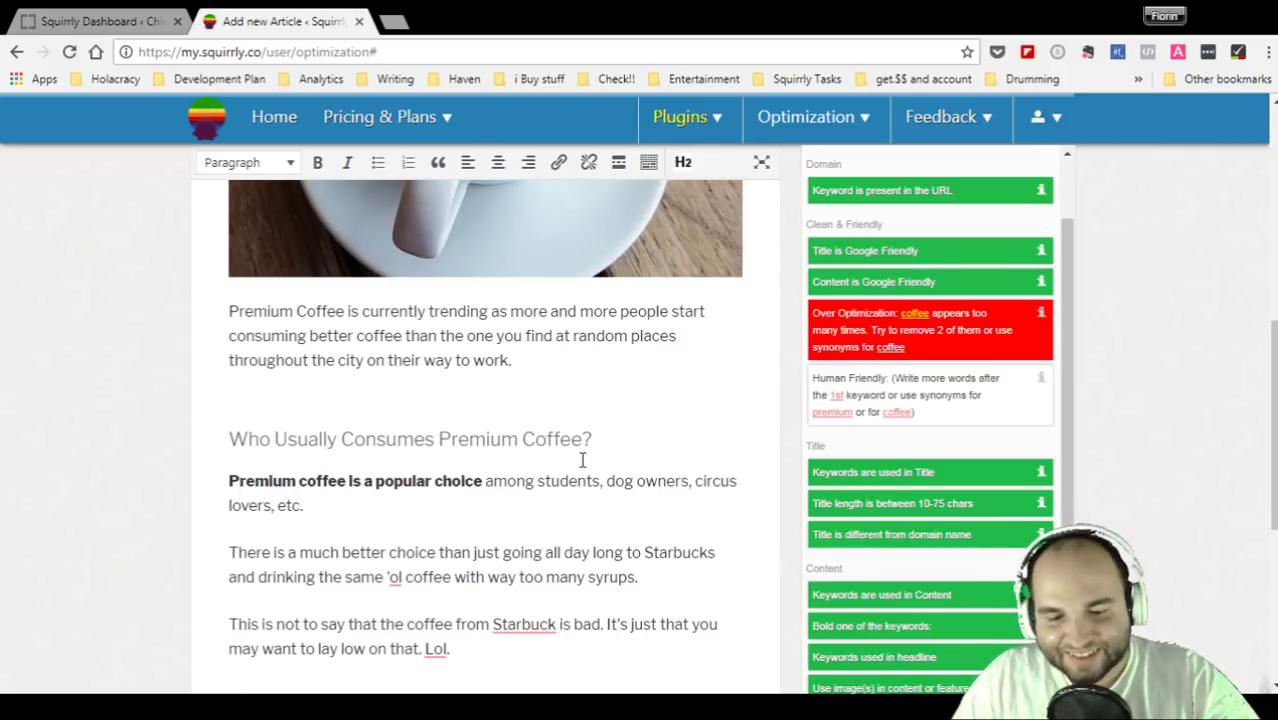
scroll(582, 460, down, 1)
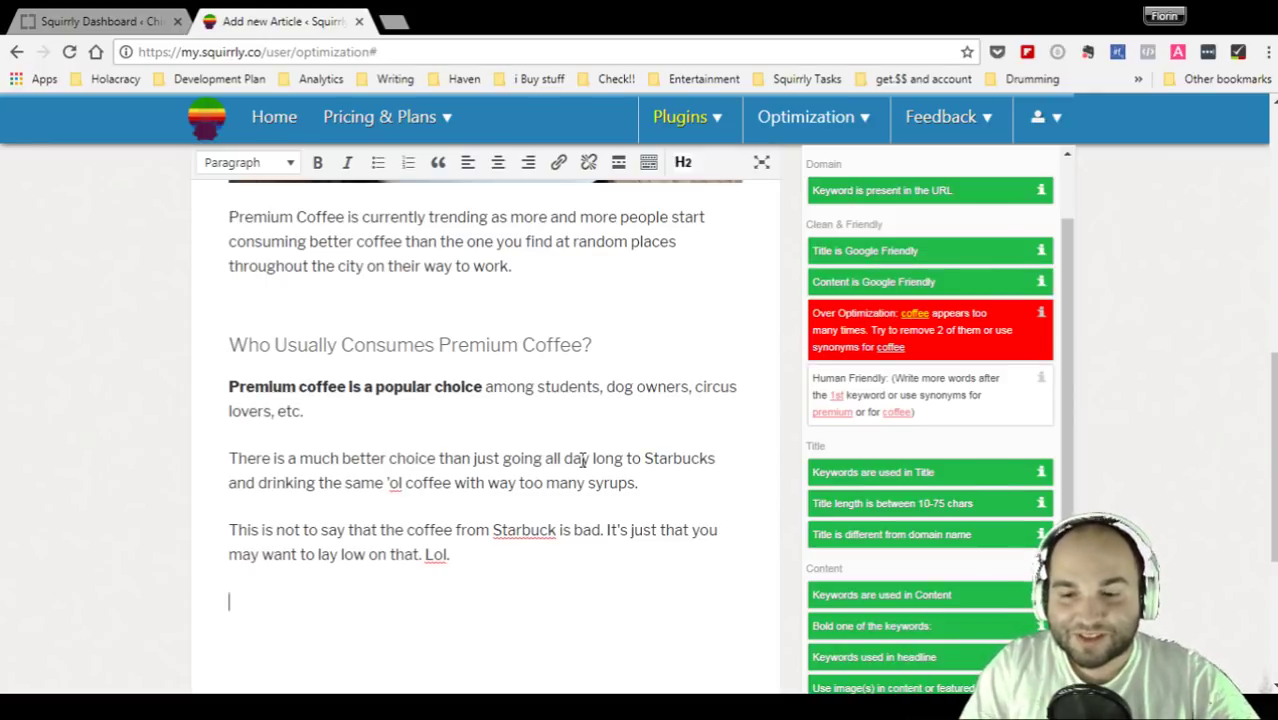
mouse_move(941, 371)
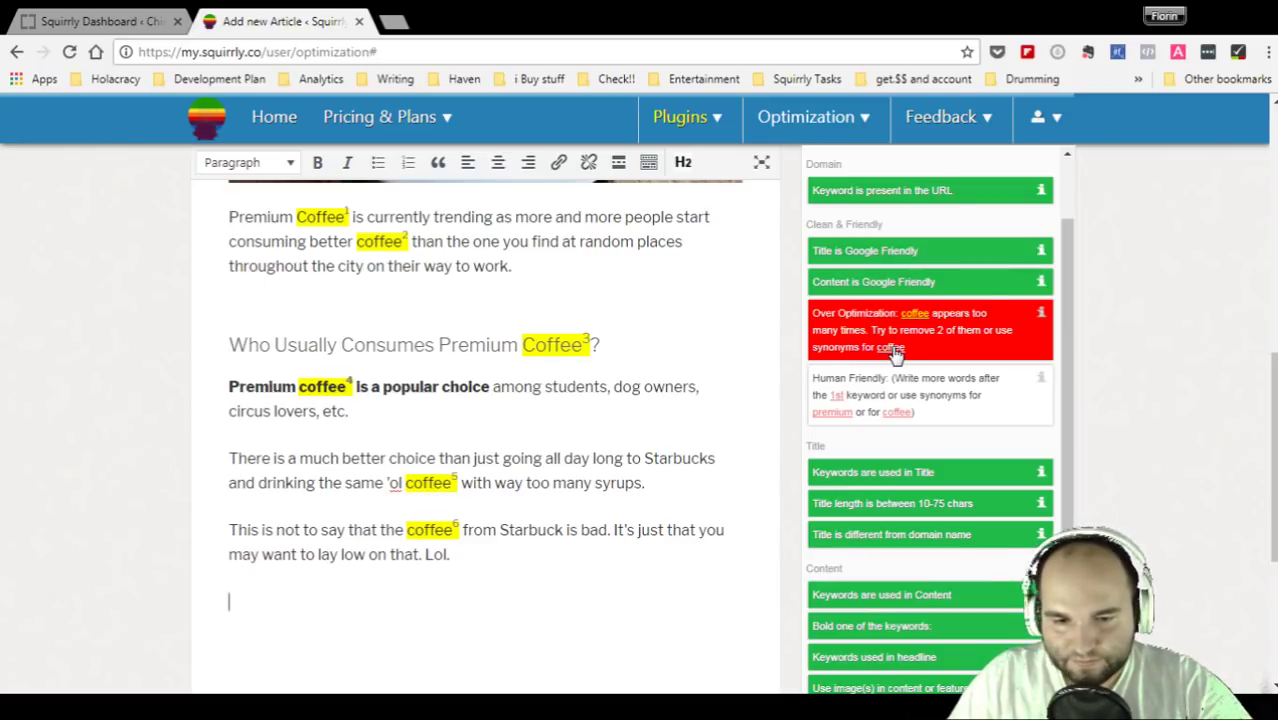
- Clear the coffee highlights and scroll through the article to review the keyword's placement
click(461, 412)
scroll(520, 425, down, 1)
scroll(520, 428, up, 1)
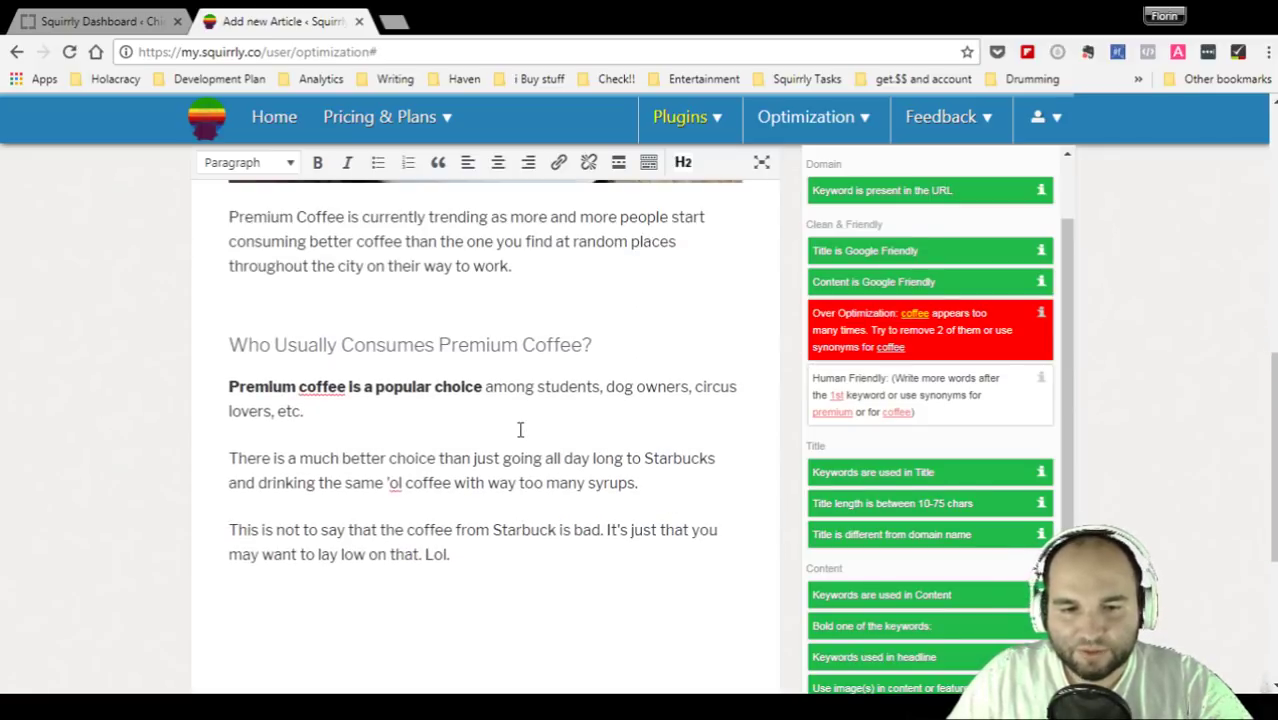
scroll(476, 300, up, 2)
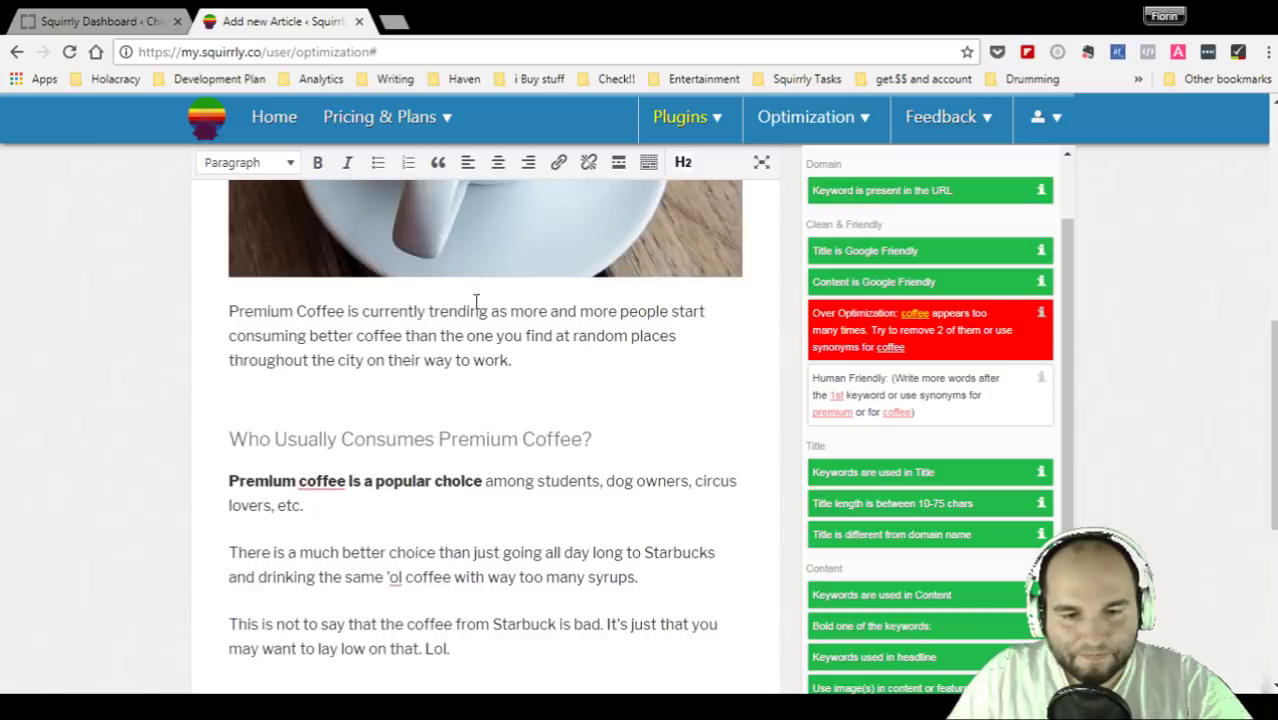
scroll(476, 300, up, 5)
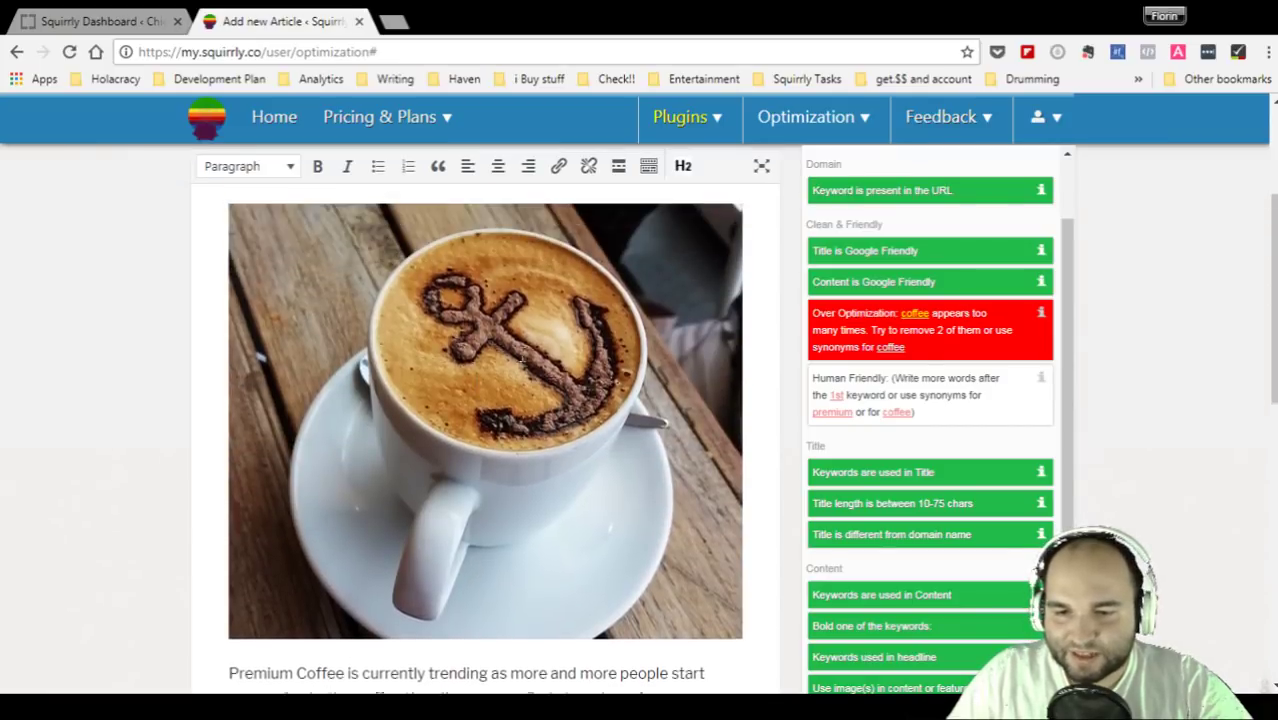
scroll(585, 360, down, 5)
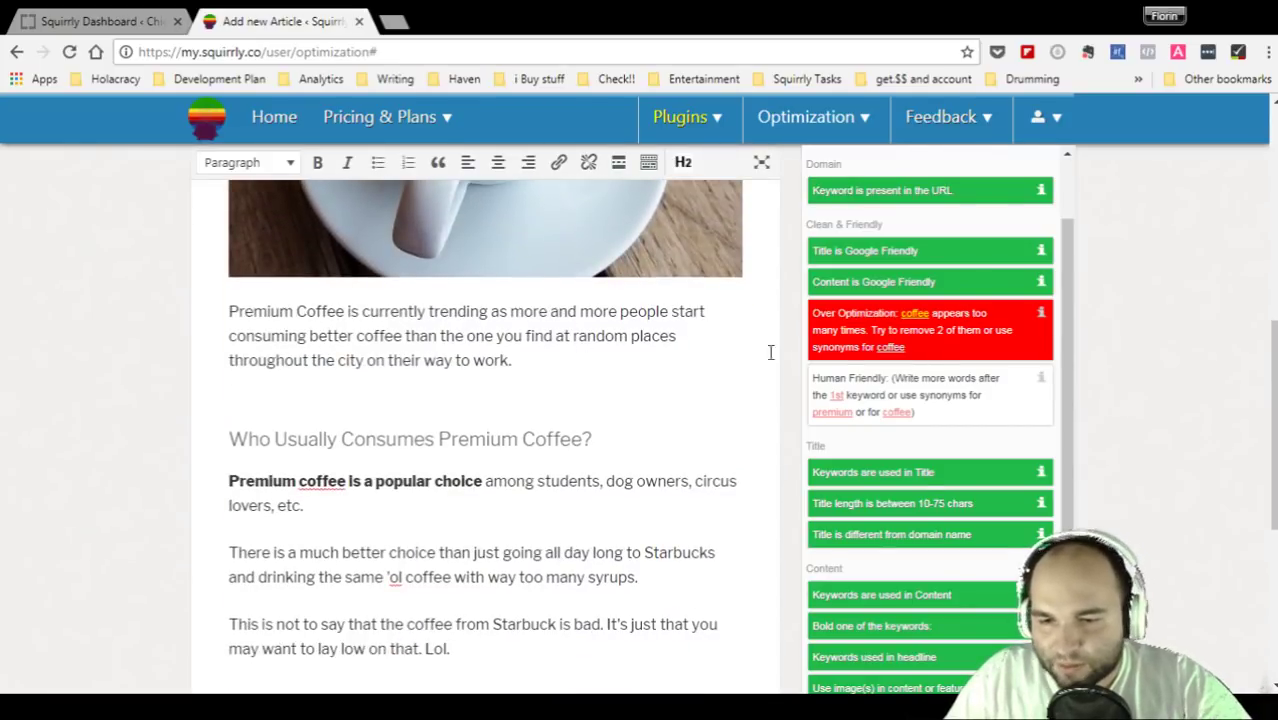
scroll(980, 393, down, 1)
scroll(980, 393, up, 2)
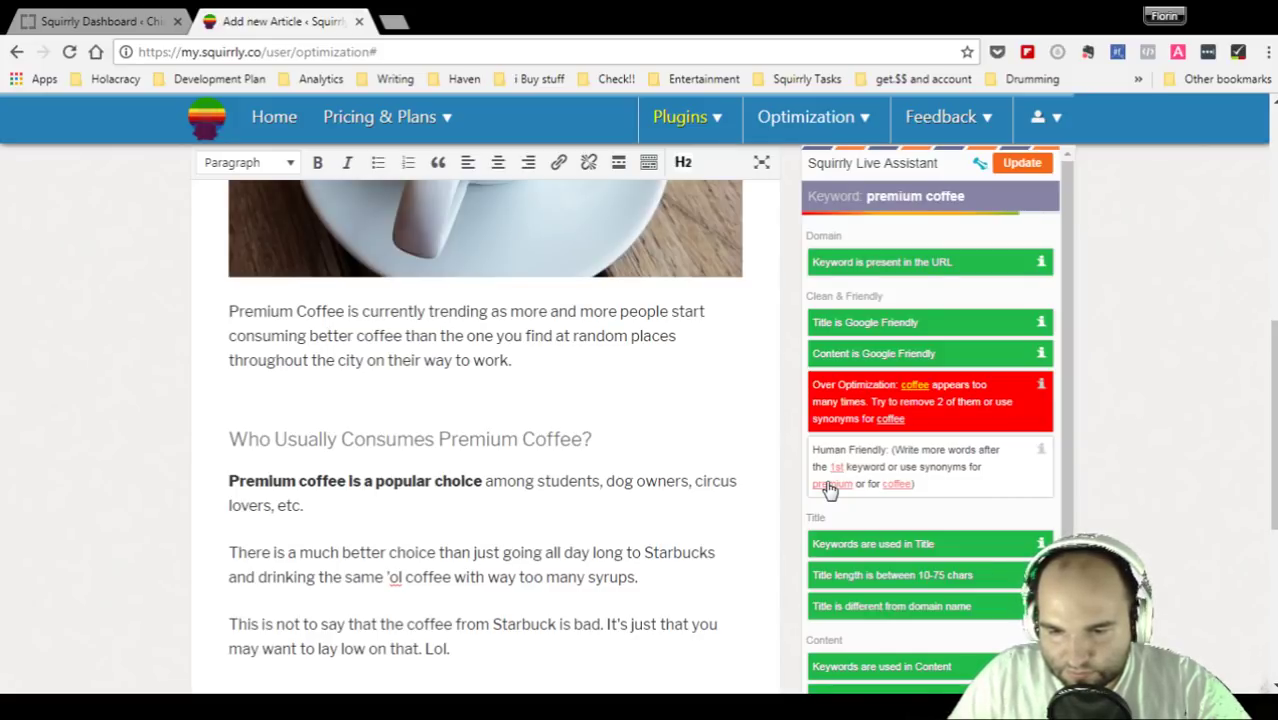
scroll(829, 489, down, 1)
- Select the word 'Premium' at the start of the opening paragraph
click(362, 336)
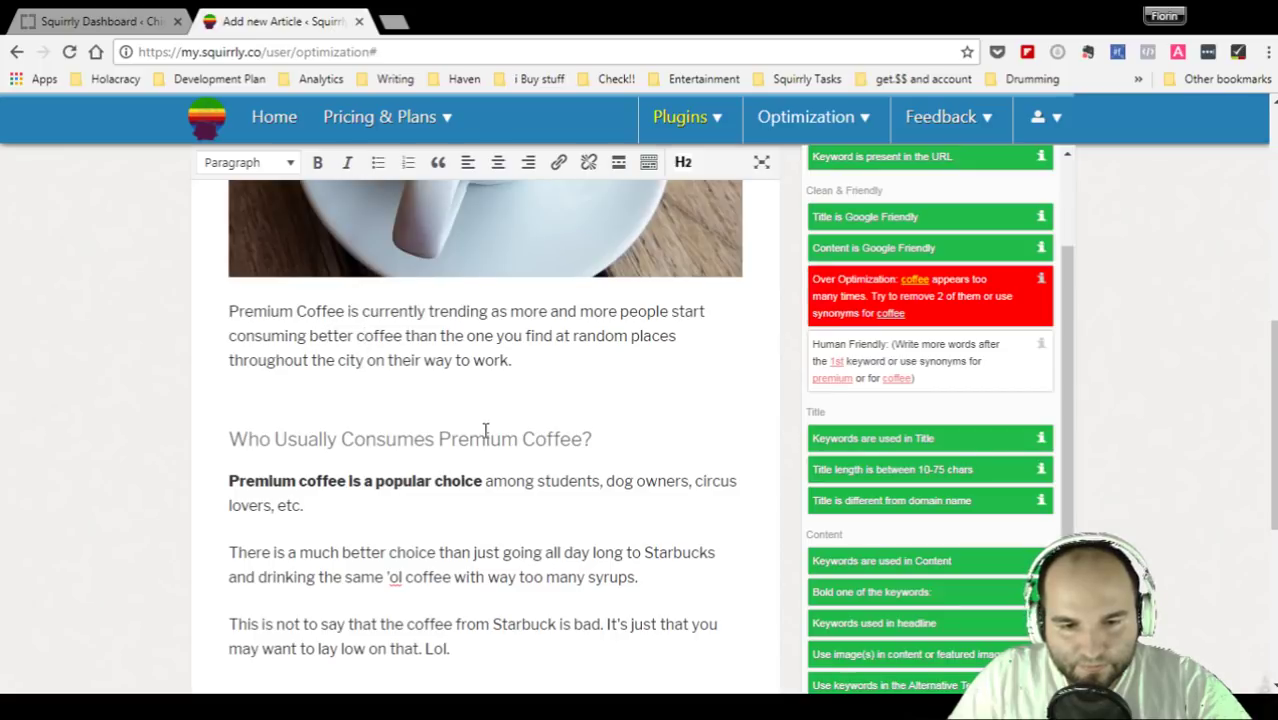
scroll(485, 432, down, 1)
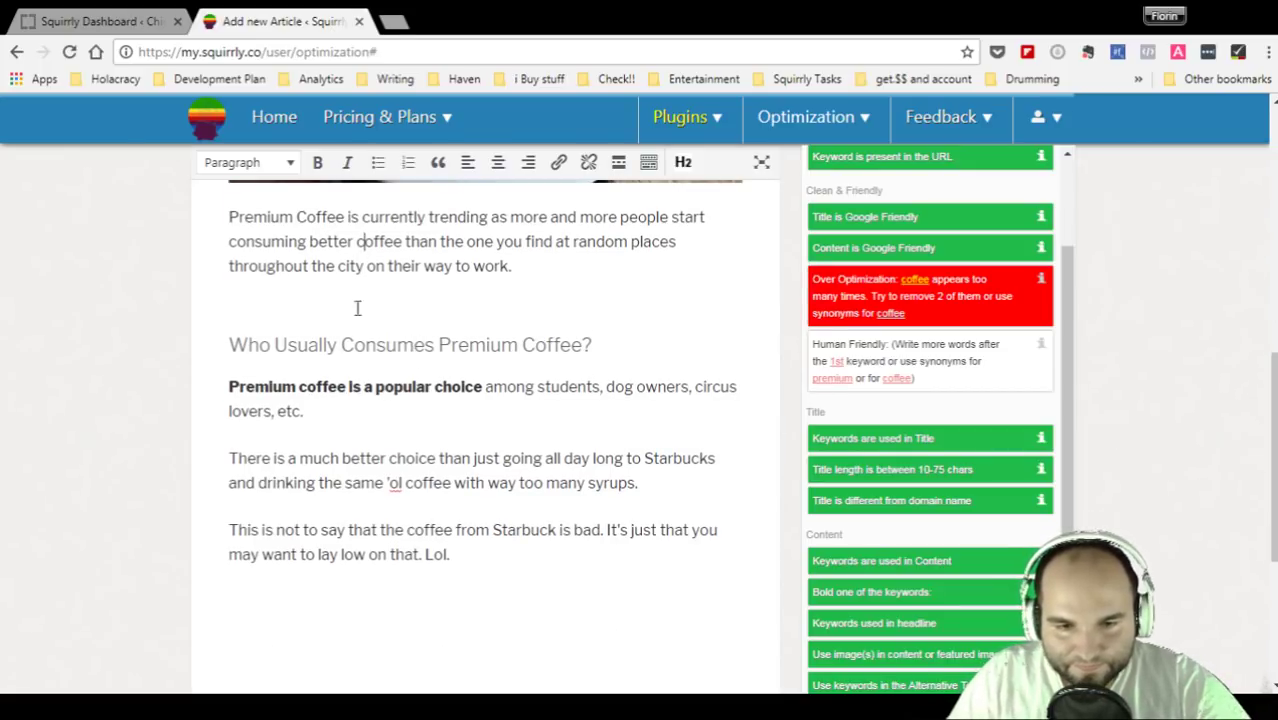
click(295, 386)
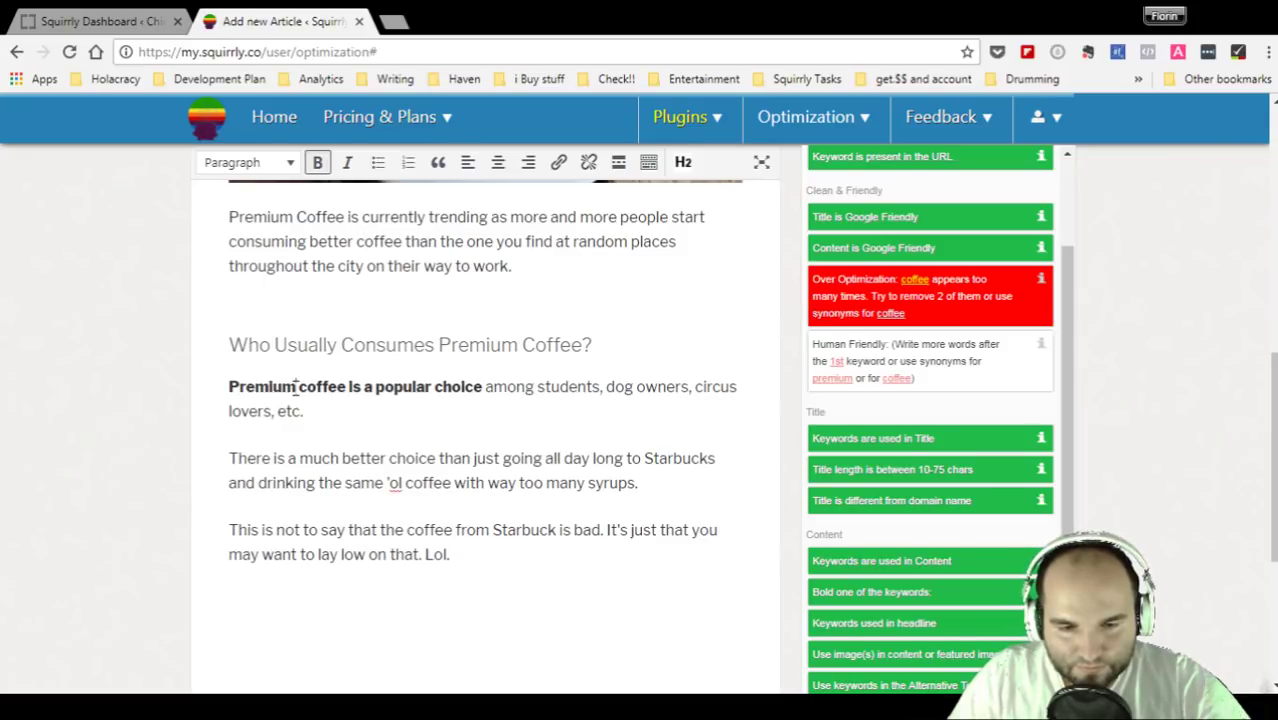
click(297, 217)
drag(293, 217, 230, 230)
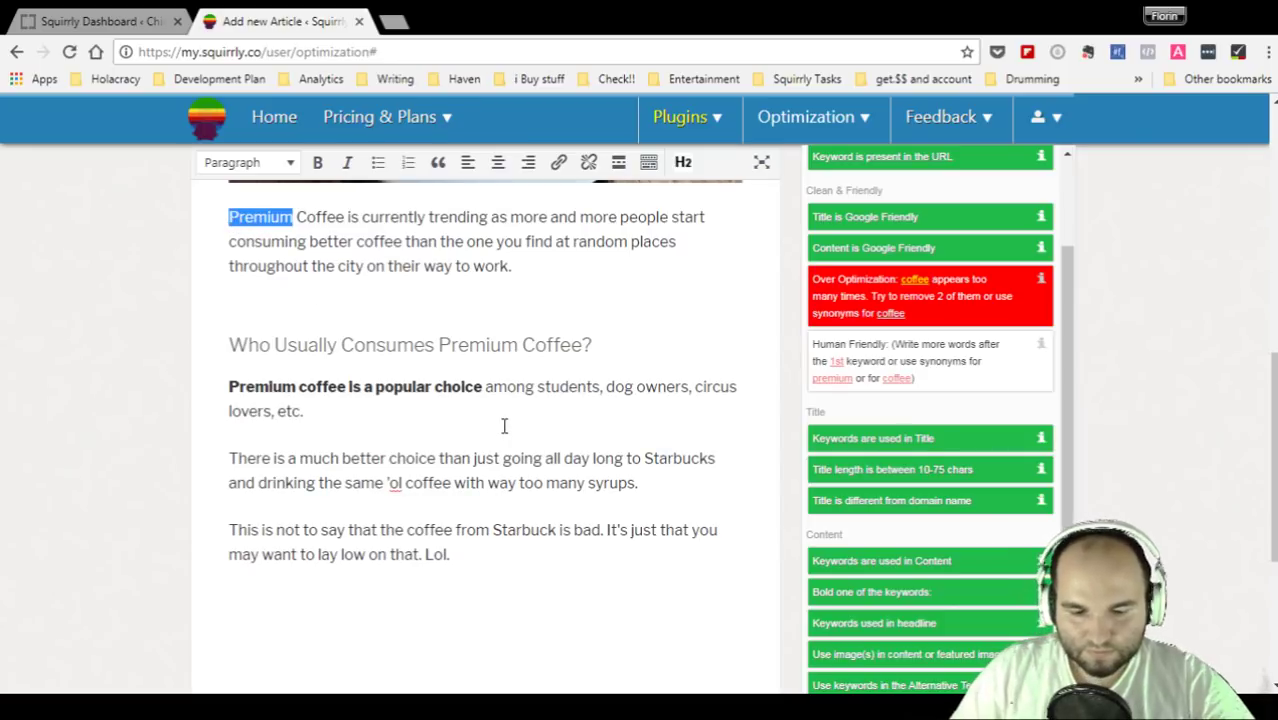
- Restore 'Premium' as the opening word of the first paragraph, replacing 'Superior'
text(Superior)
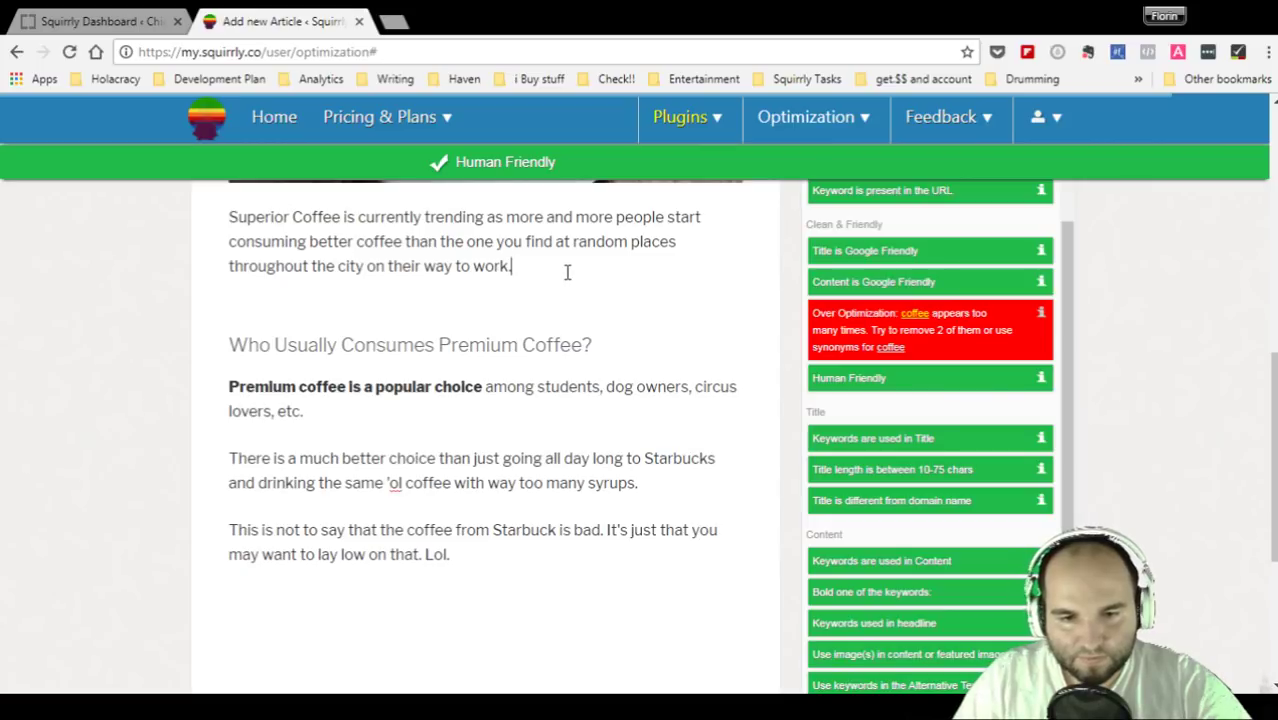
scroll(567, 272, up, 1)
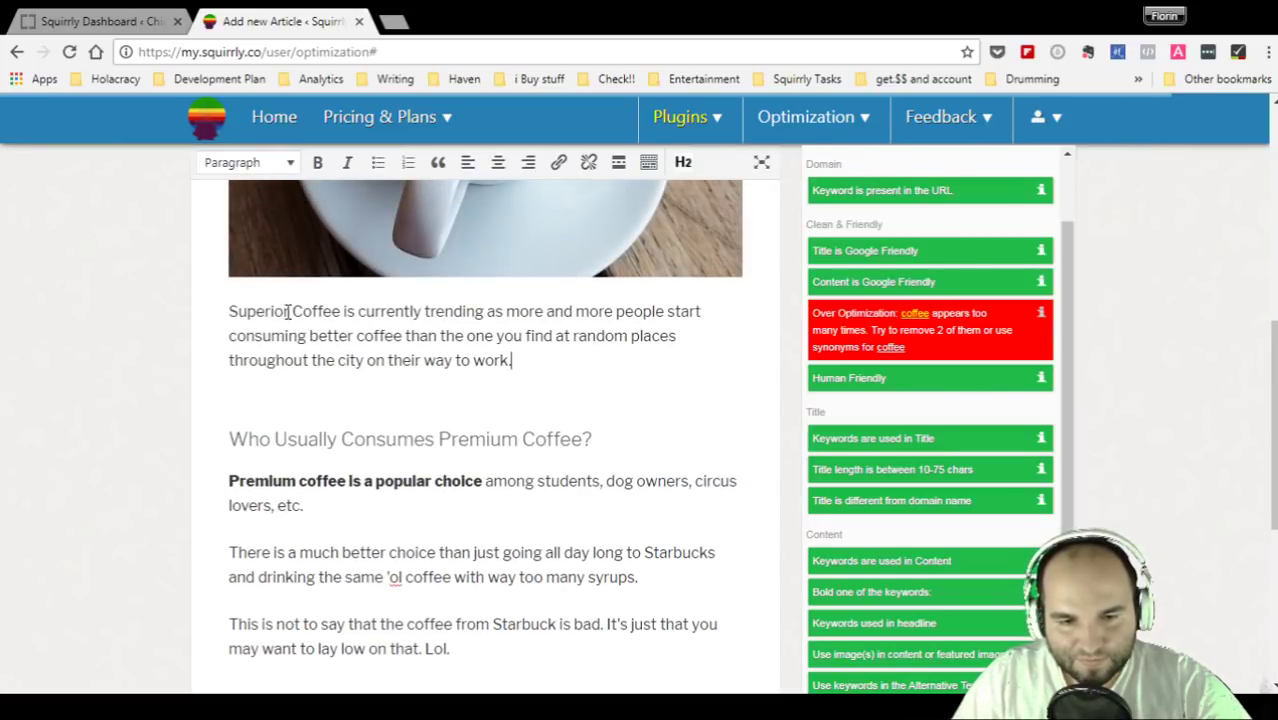
key(BackSpace)
key(BackSpace)
key(BackSpace)
key(BackSpace)
key(BackSpace)
key(BackSpace)
key(BackSpace)
key(BackSpace)
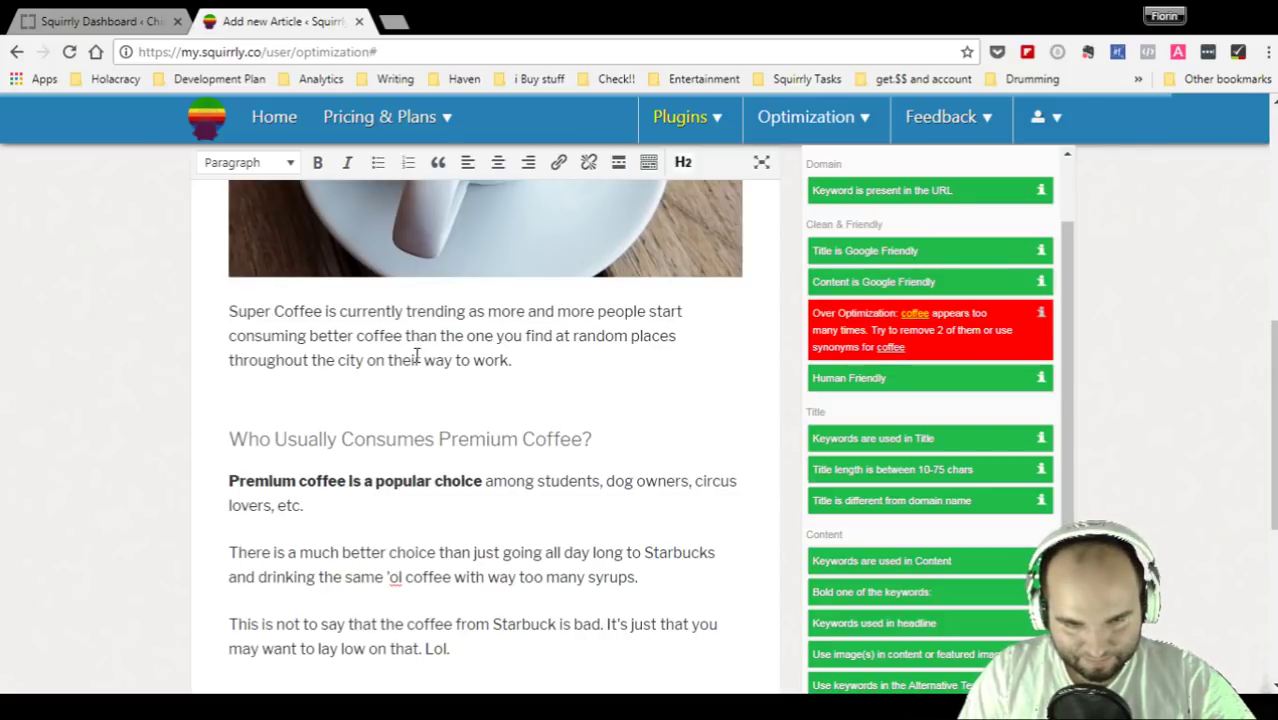
text(Premi)
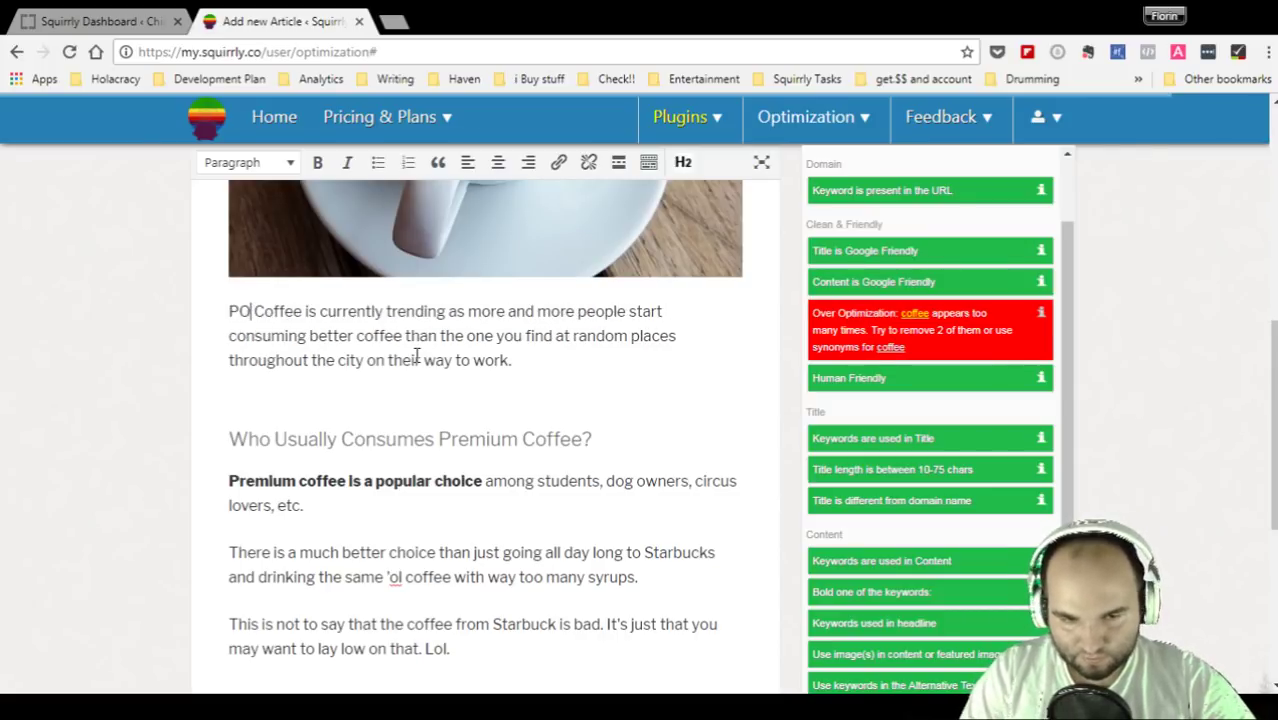
text(um)
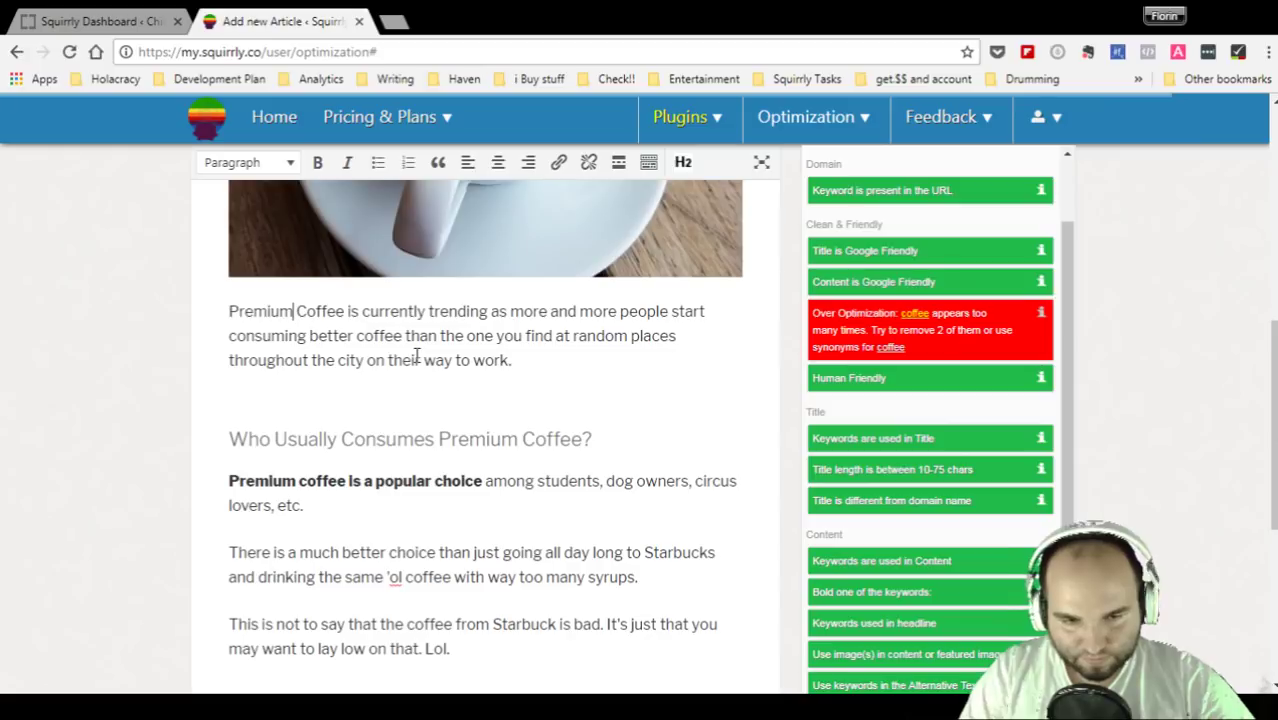
- Insert an empty paragraph above the bold Premium coffee sentence under the heading
click(572, 360)
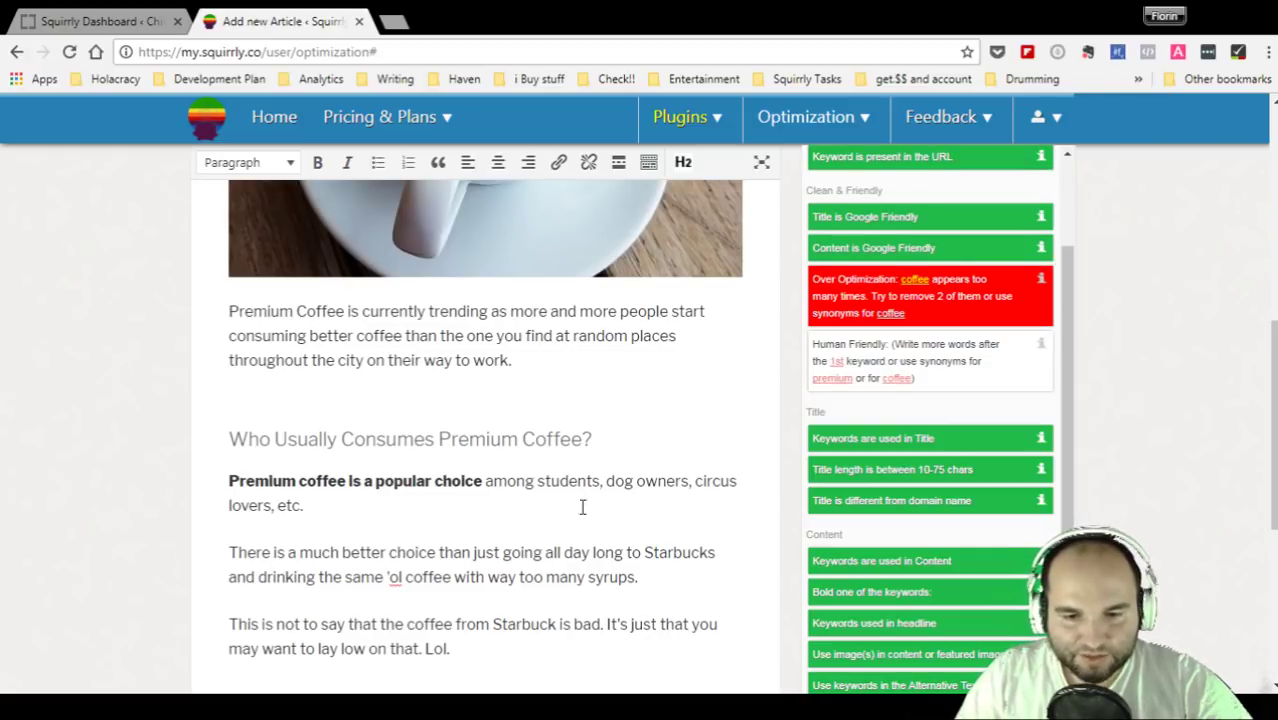
click(222, 481)
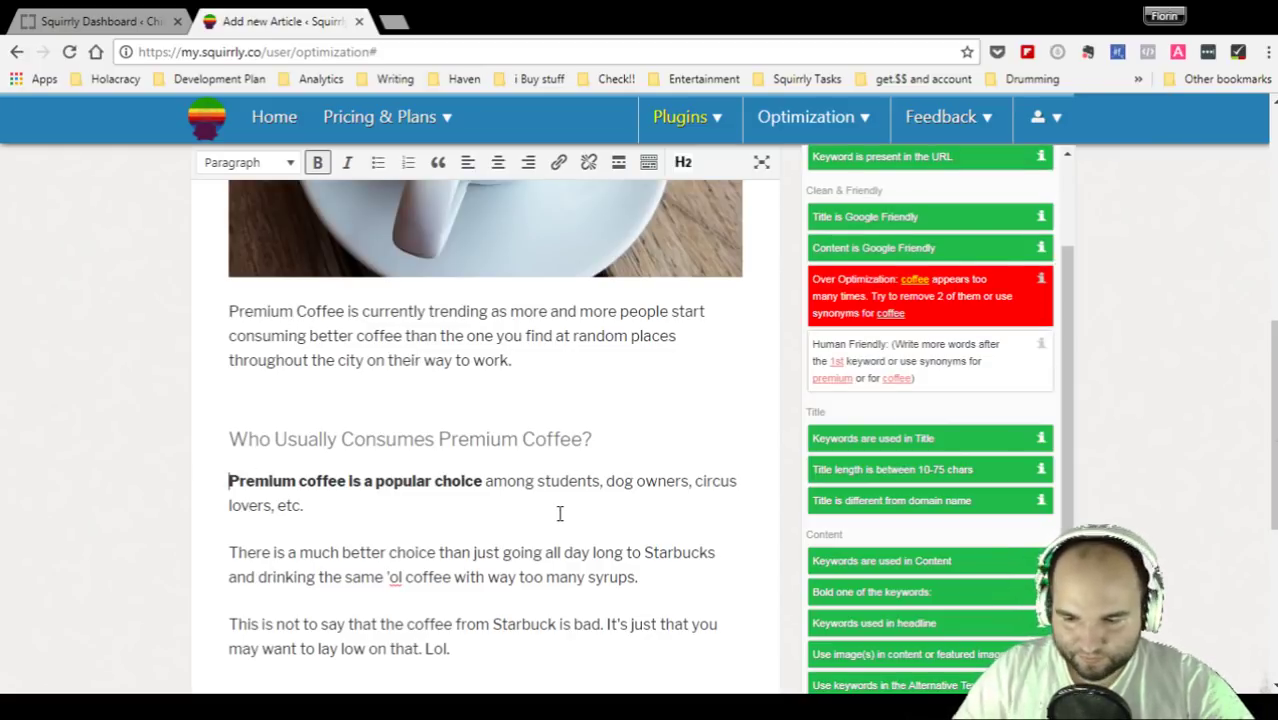
key(Return)
key(Up)
- Write 'Superior coffee choices are becoming more and more popular.' in the new paragraph under the subheading
text(Superior coffee choices are becoming more and more popular.)
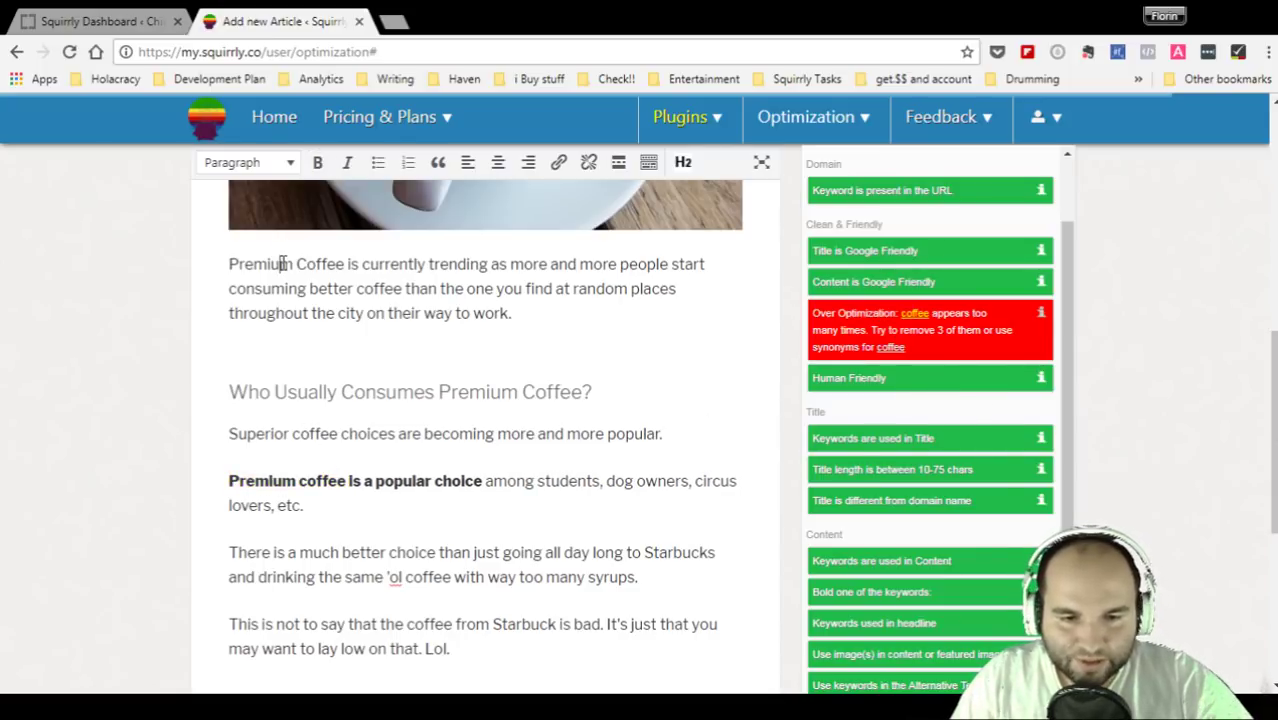
drag(347, 263, 225, 264)
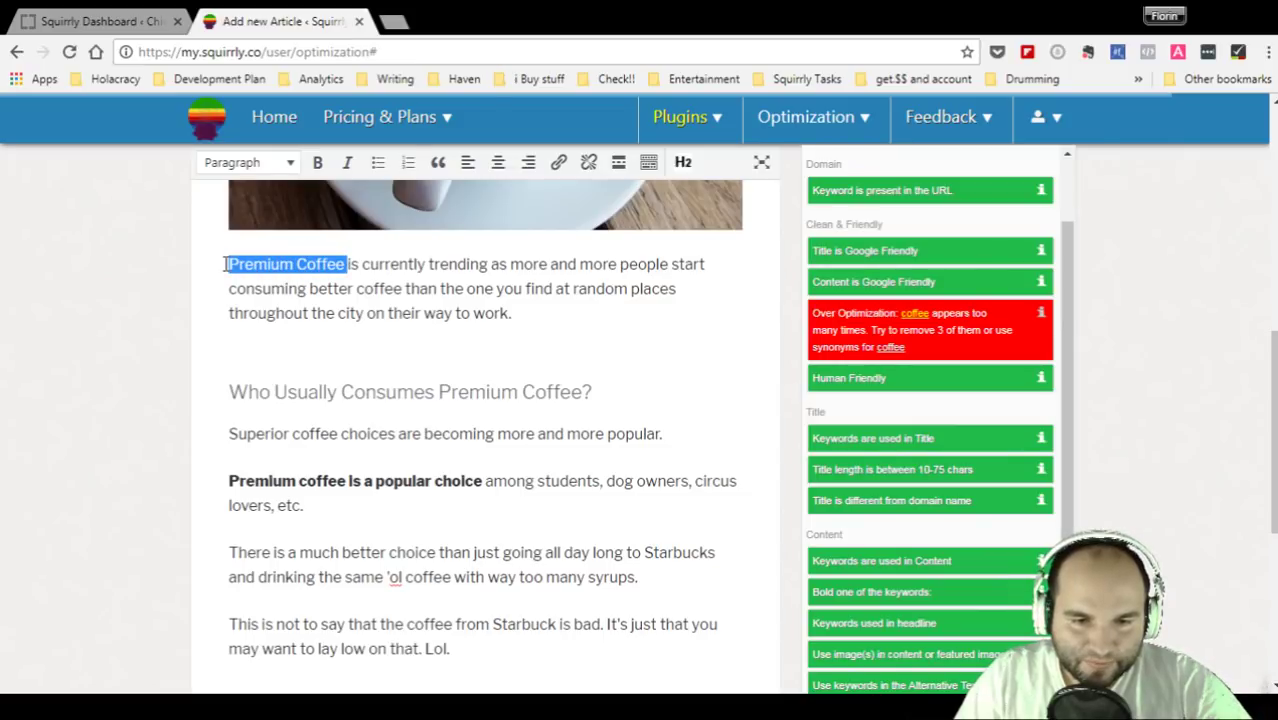
click(248, 392)
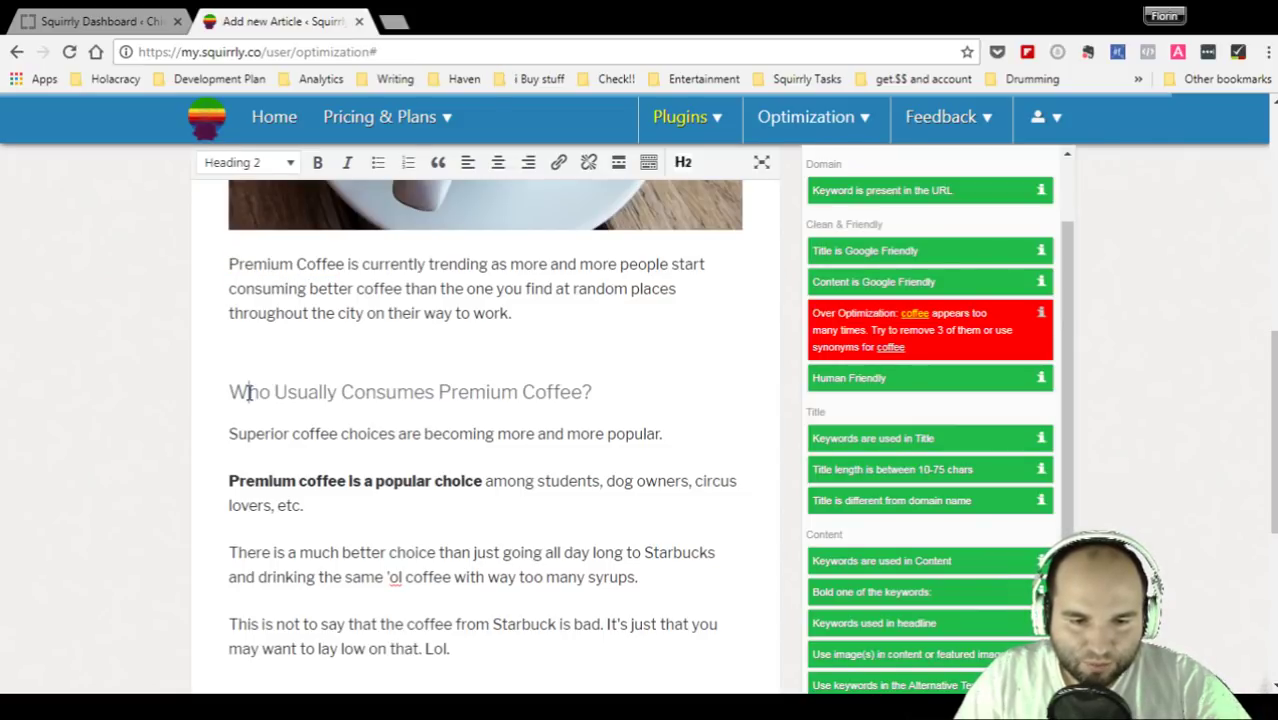
click(253, 433)
click(256, 480)
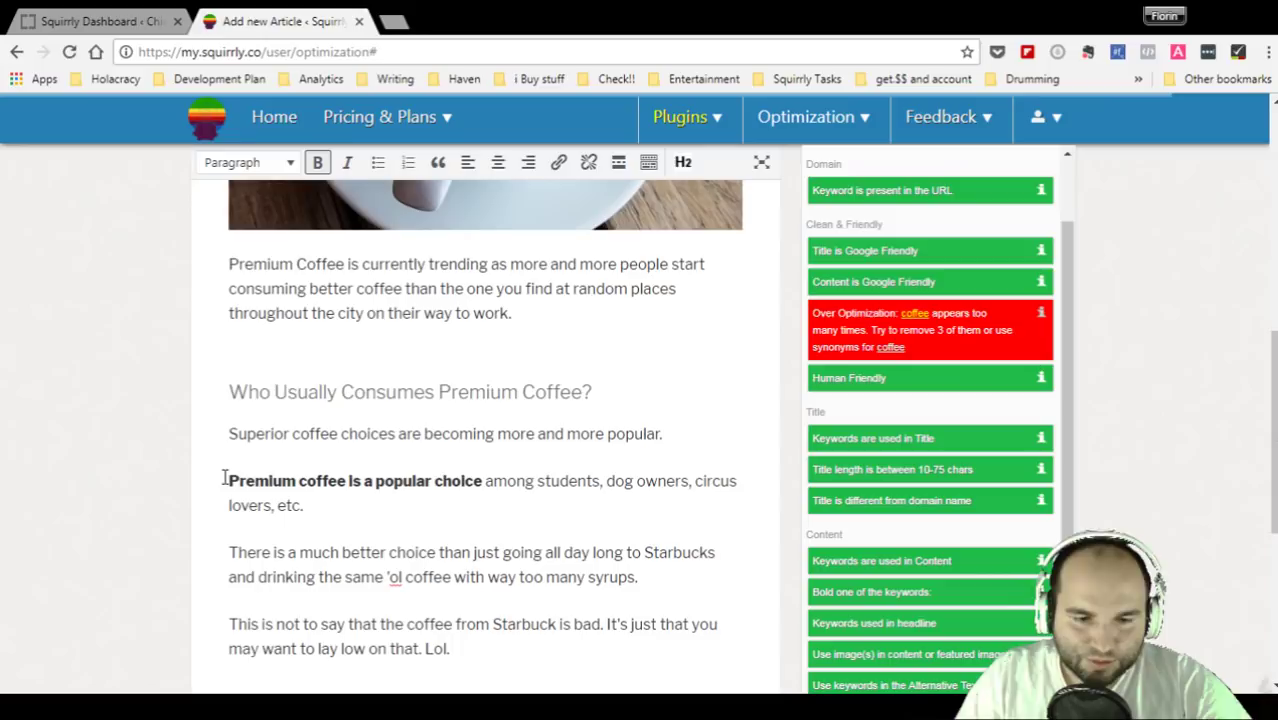
click(350, 481)
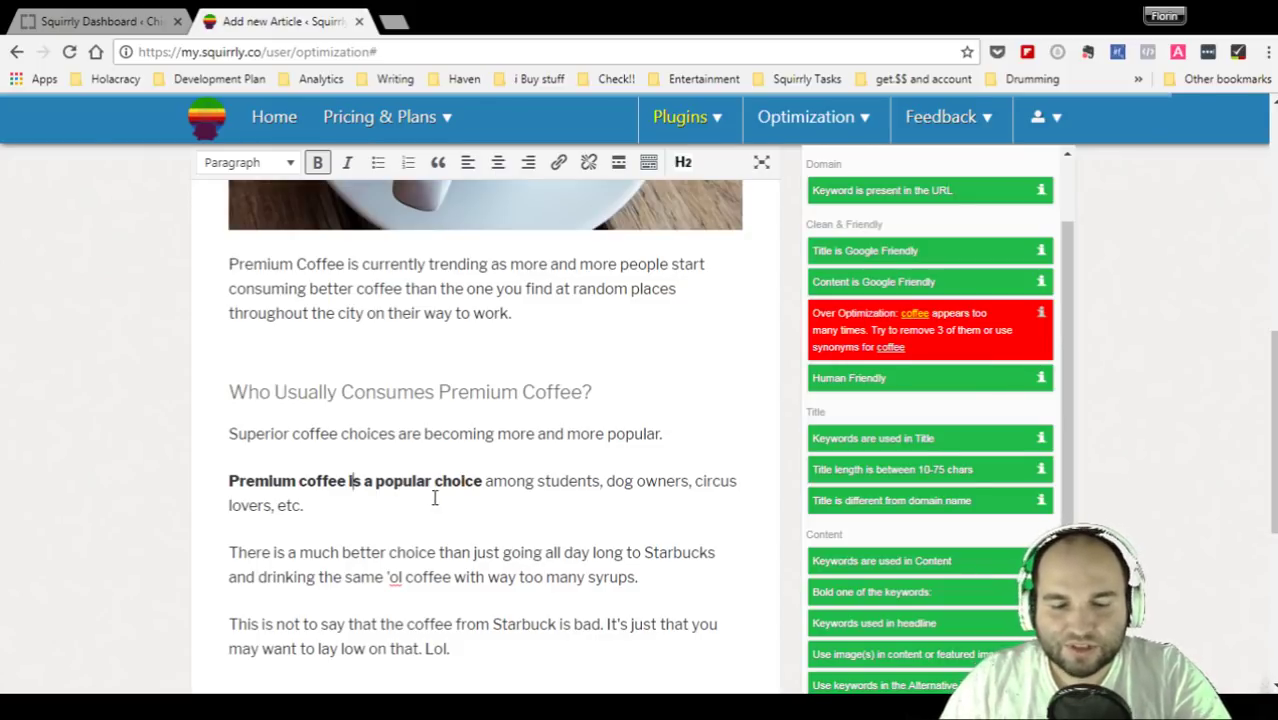
- In the Starbucks paragraph, change 'coffee' after ''ol' to 'thing'
click(433, 498)
scroll(433, 498, down, 1)
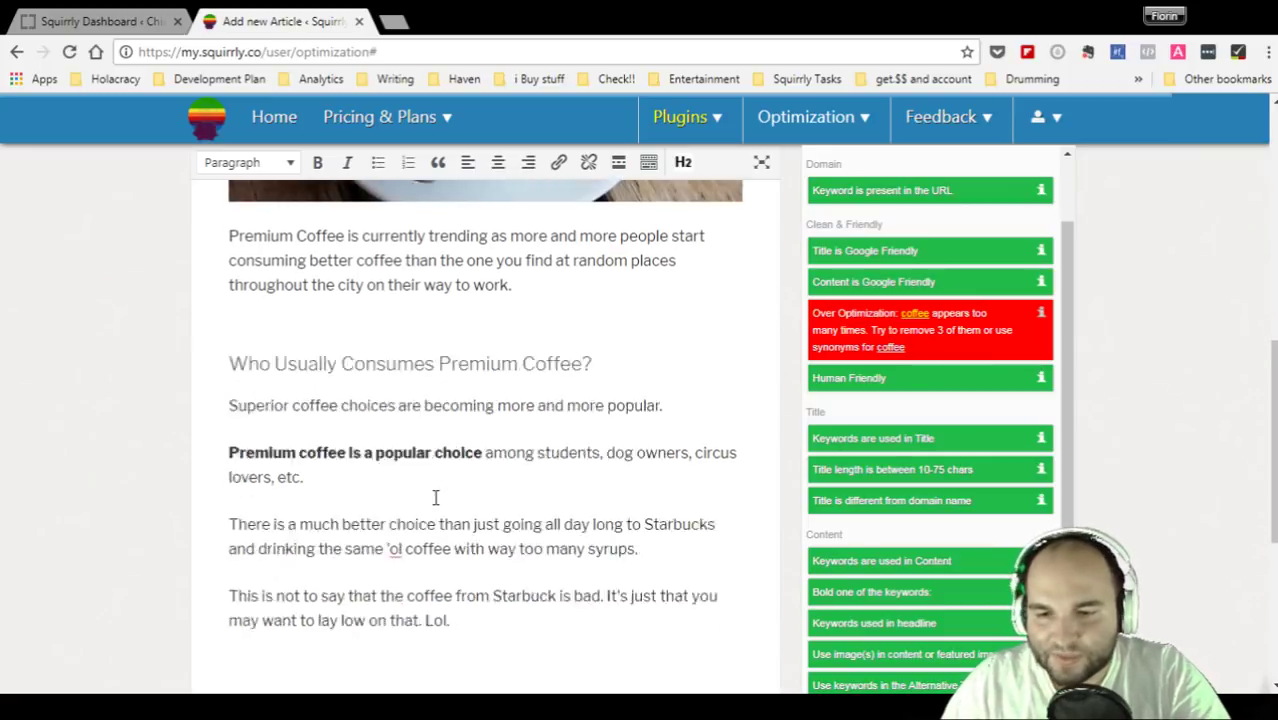
click(507, 487)
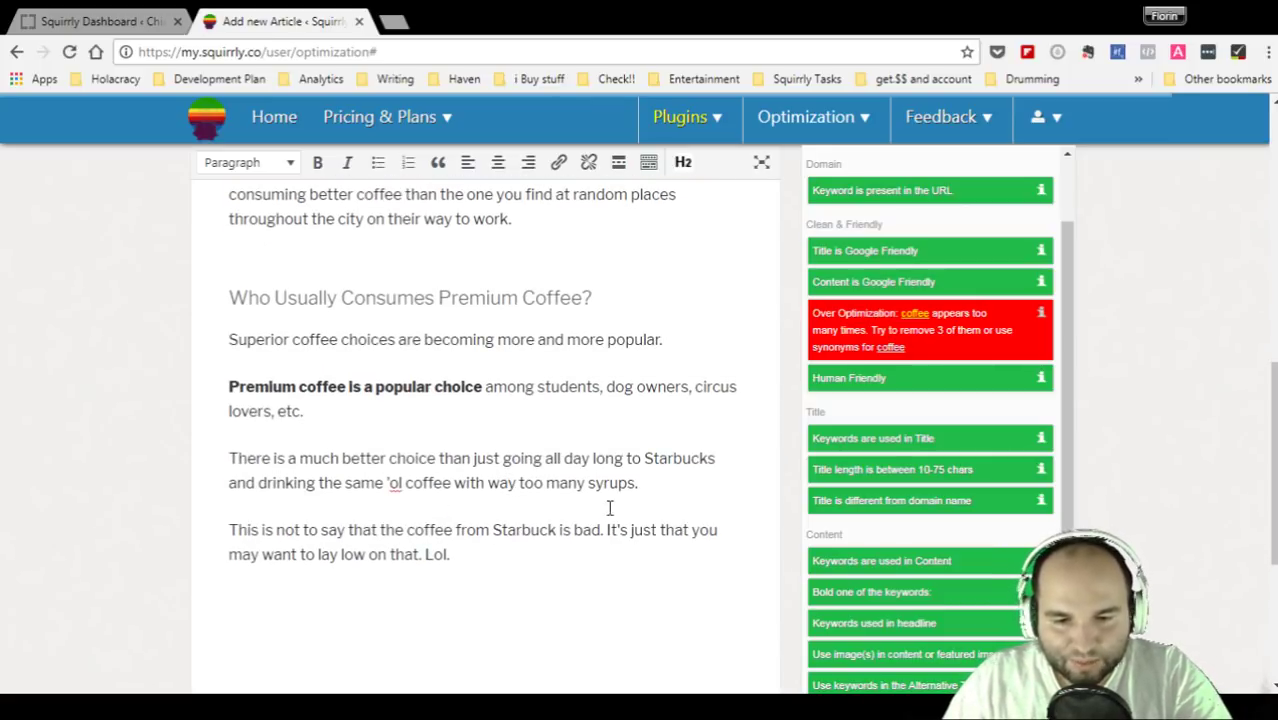
click(453, 484)
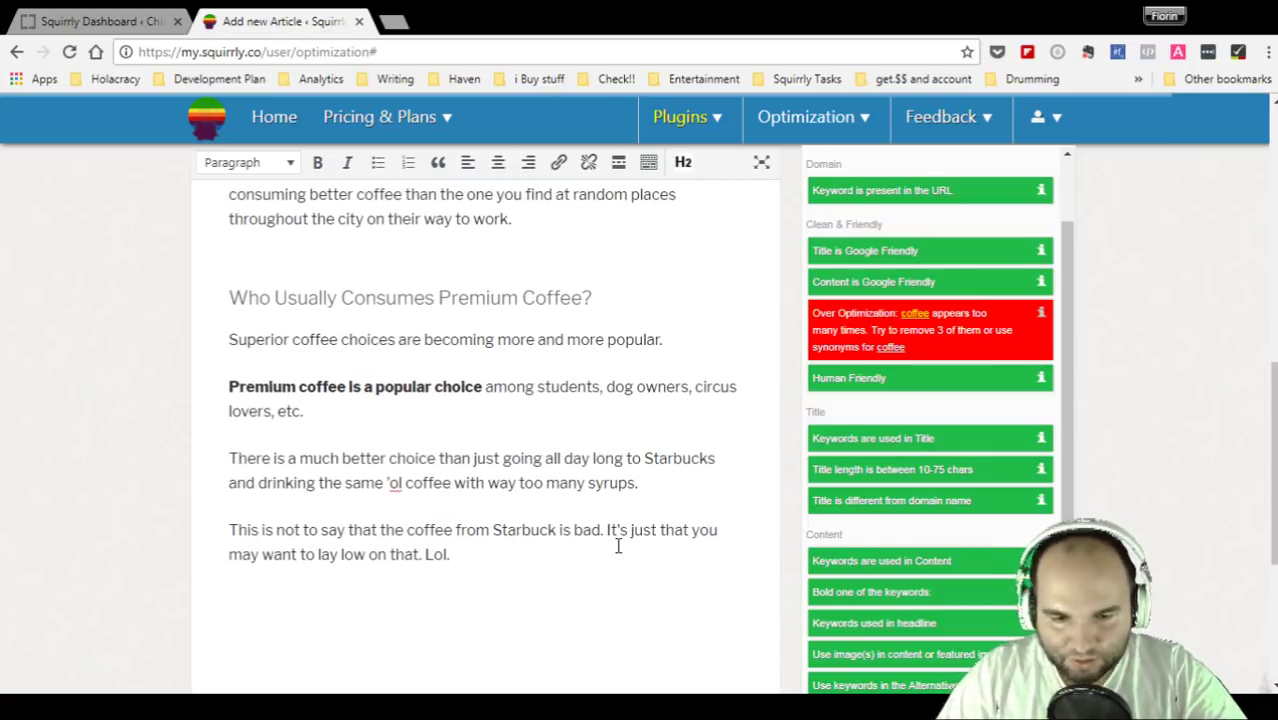
key(BackSpace)
key(BackSpace)
key(BackSpace)
key(BackSpace)
key(BackSpace)
key(BackSpace)
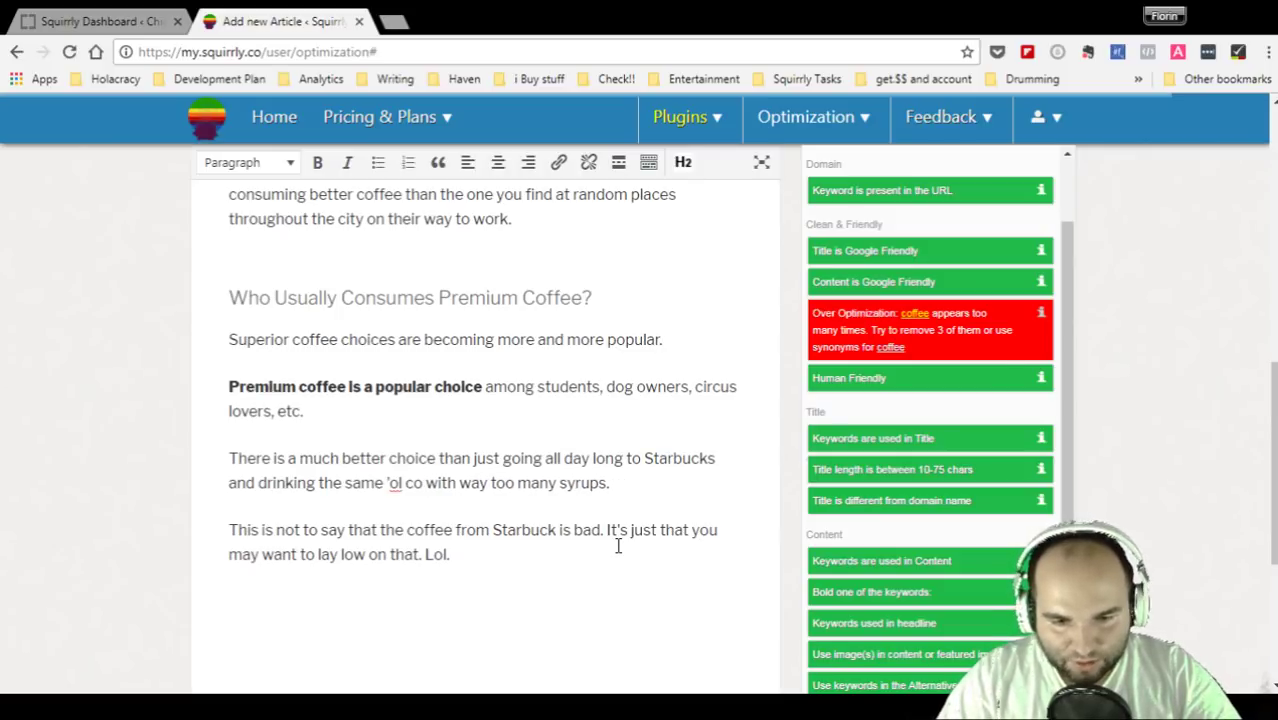
text(thing)
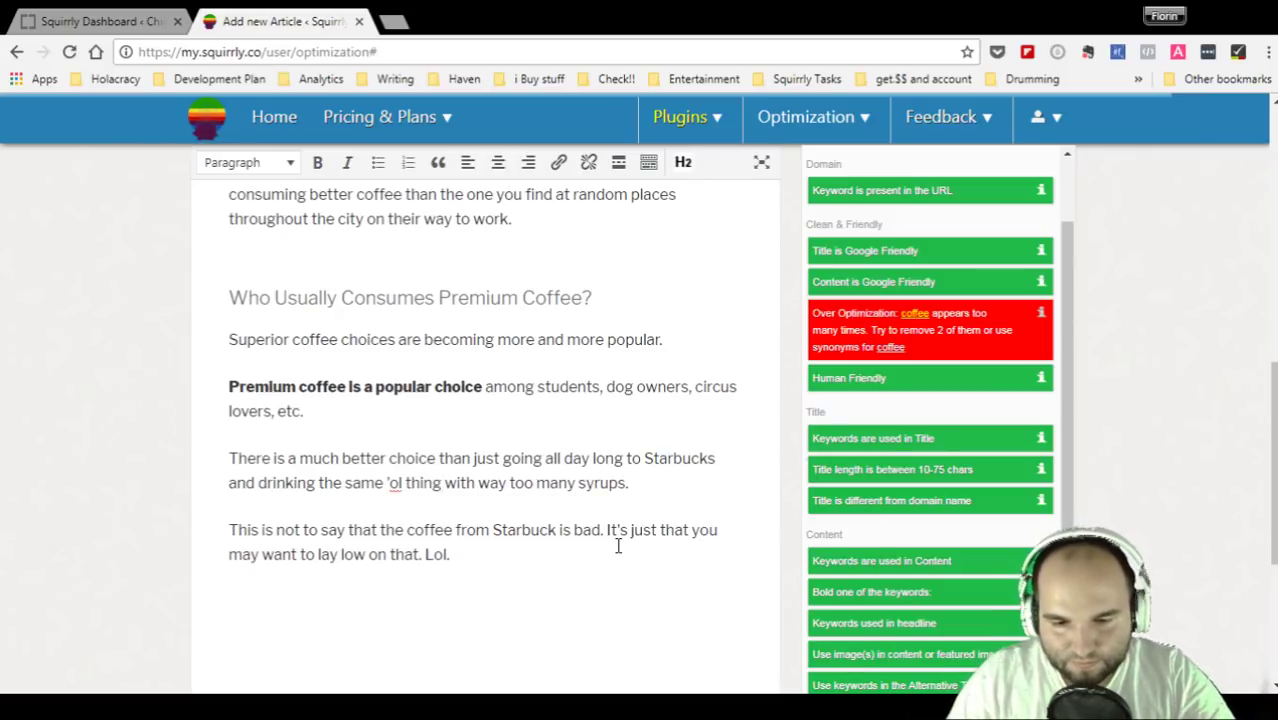
- Replace 'coffee' with 'beverage' in the 'Superior coffee choices' sentence
click(565, 399)
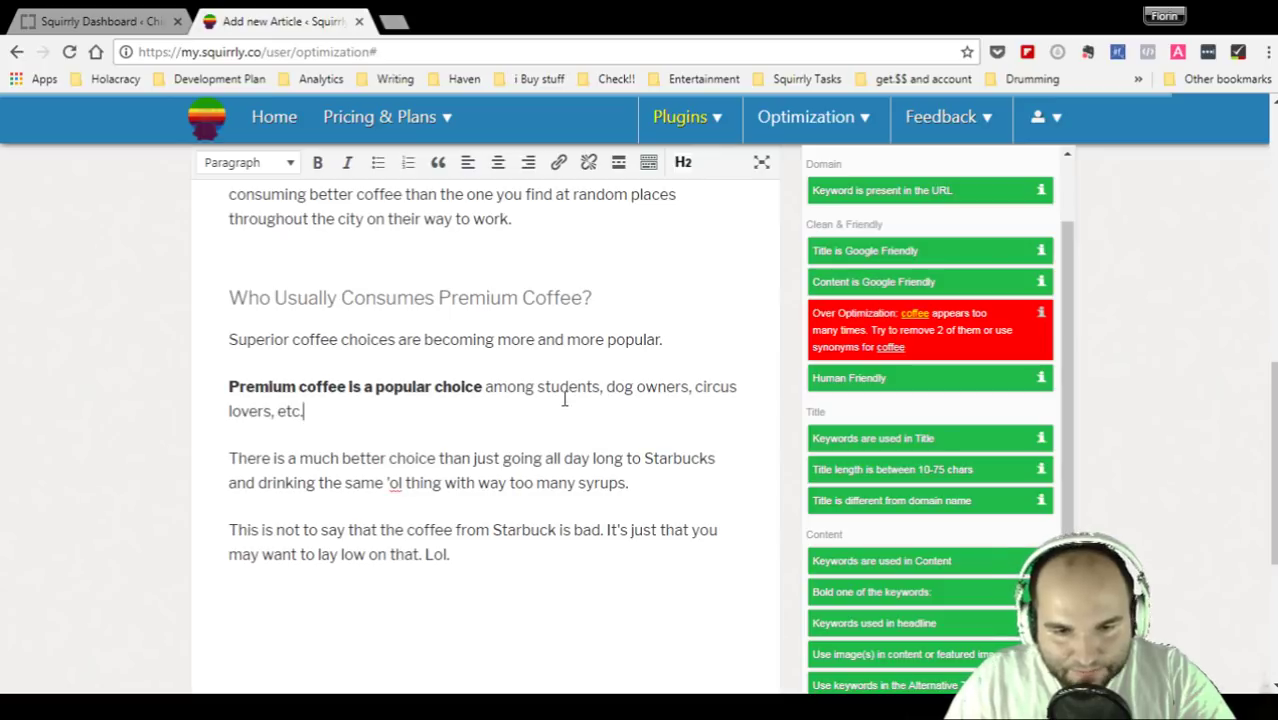
drag(338, 340, 295, 345)
text(beverage)
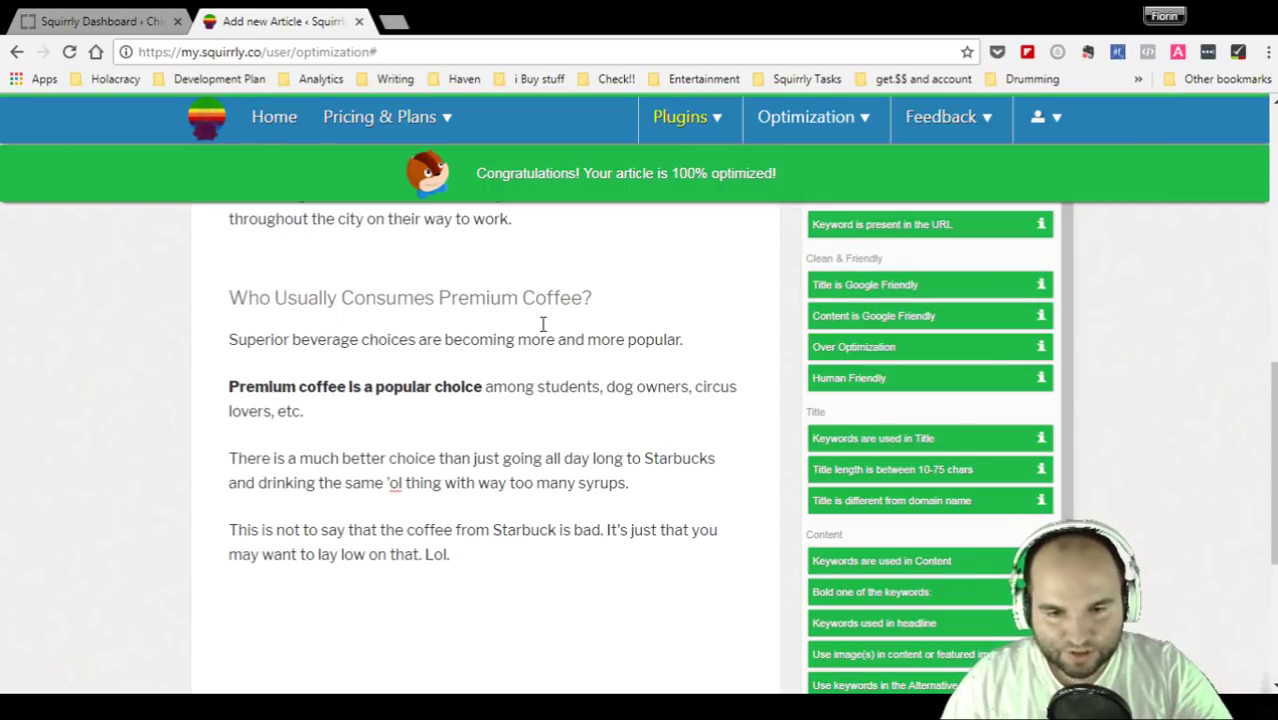
click(723, 348)
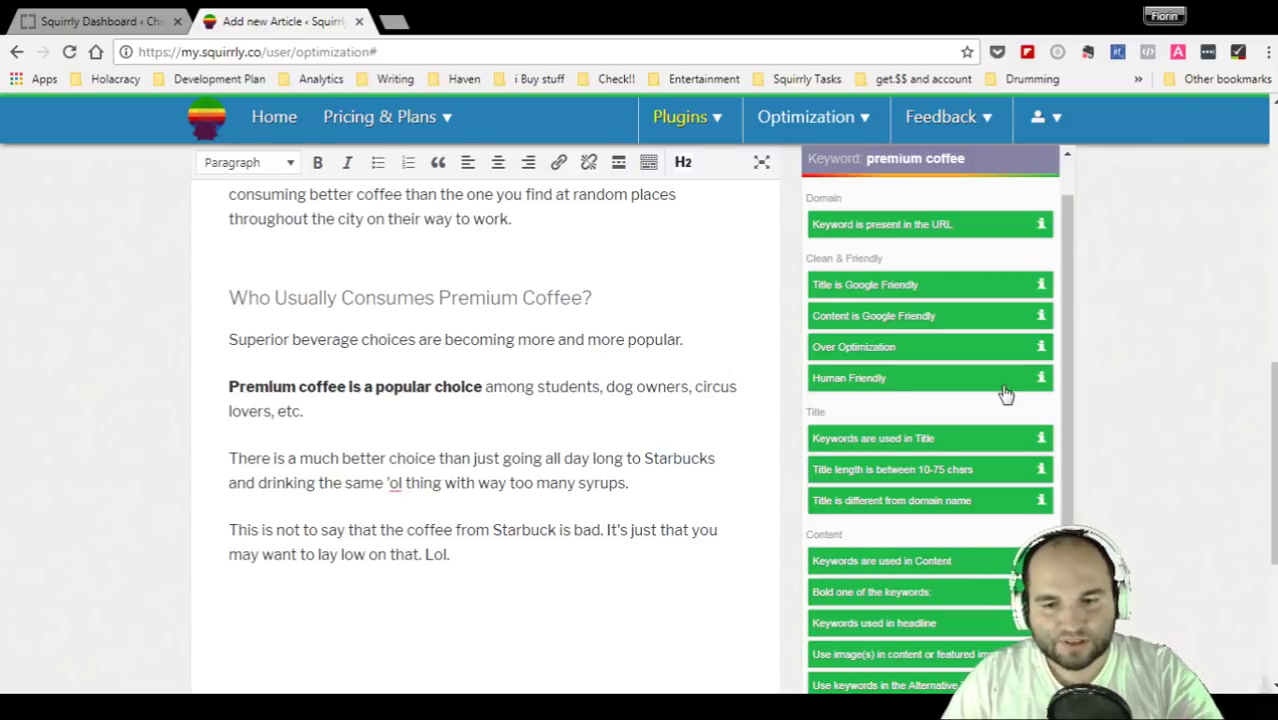
scroll(990, 450, down, 3)
scroll(975, 565, up, 6)
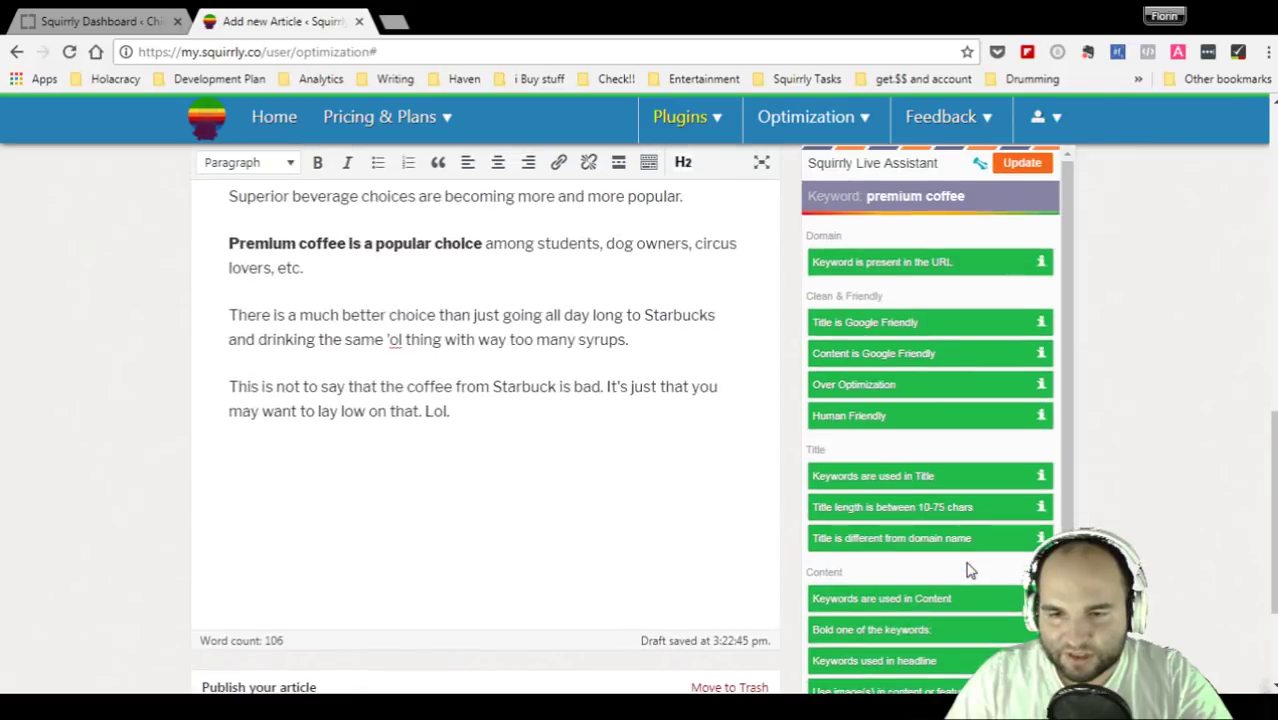
scroll(967, 570, down, 5)
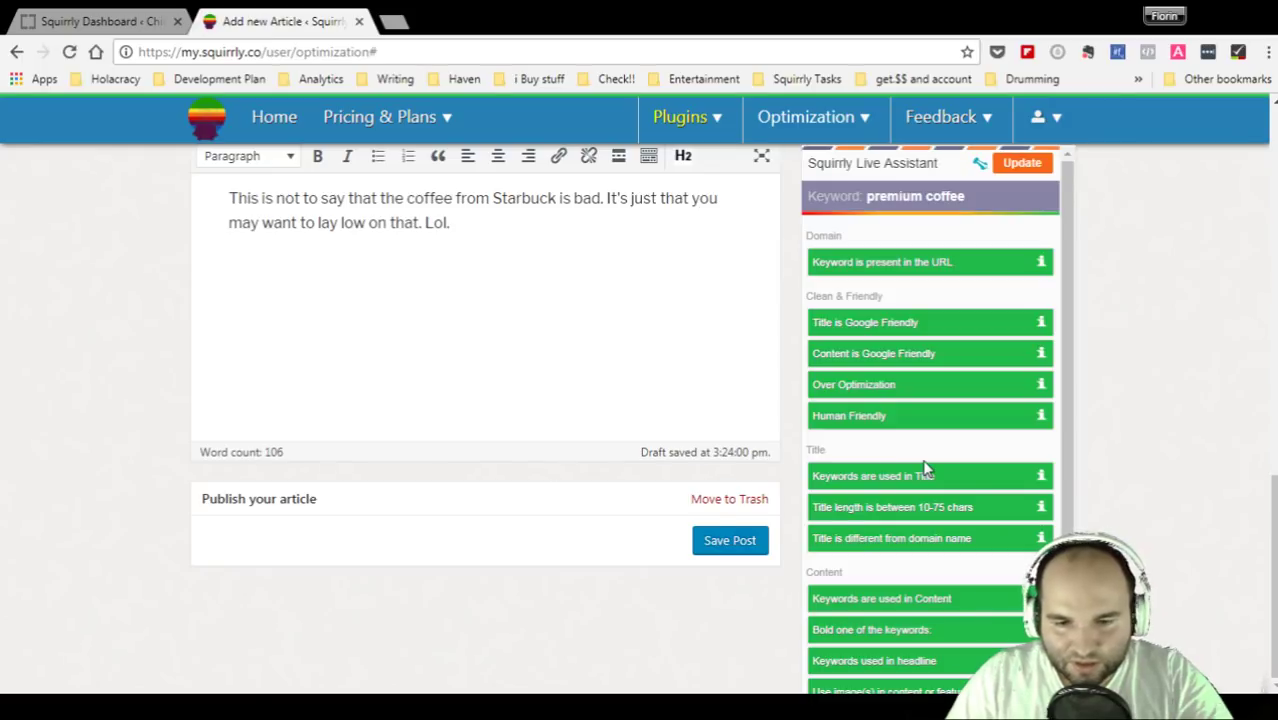
scroll(925, 470, up, 10)
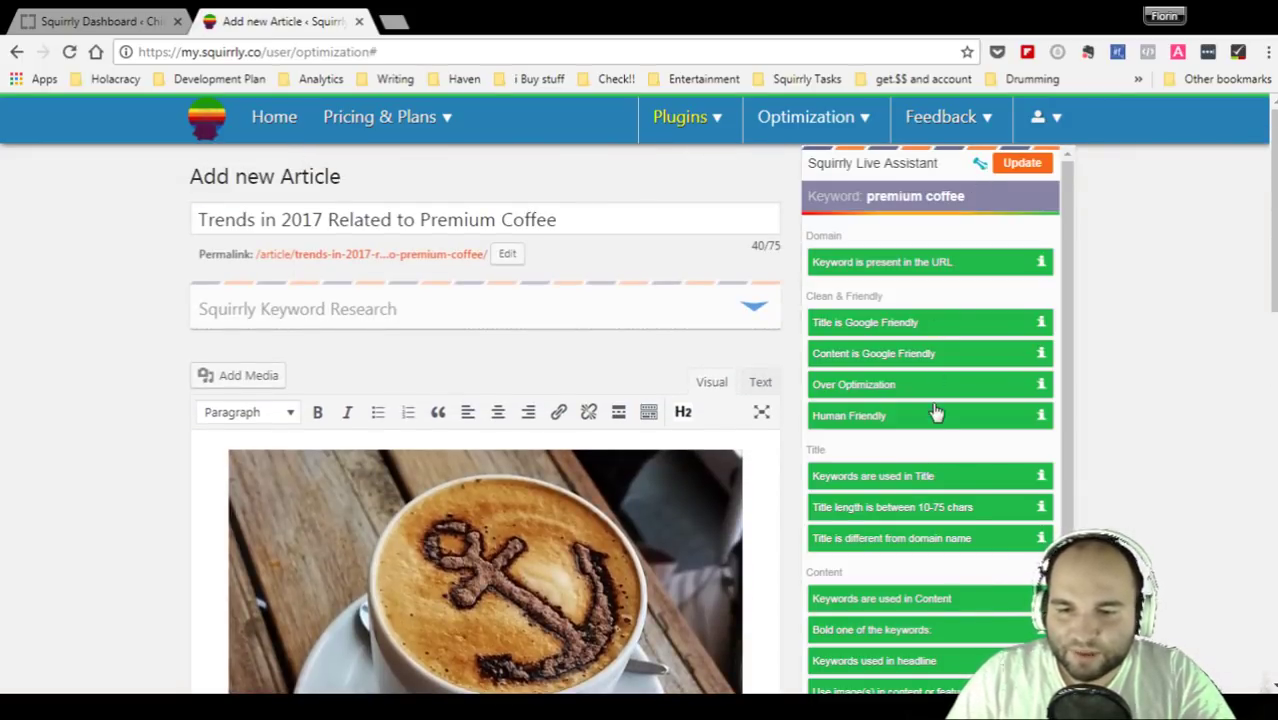
scroll(935, 412, down, 1)
scroll(935, 412, down, 5)
scroll(935, 412, up, 3)
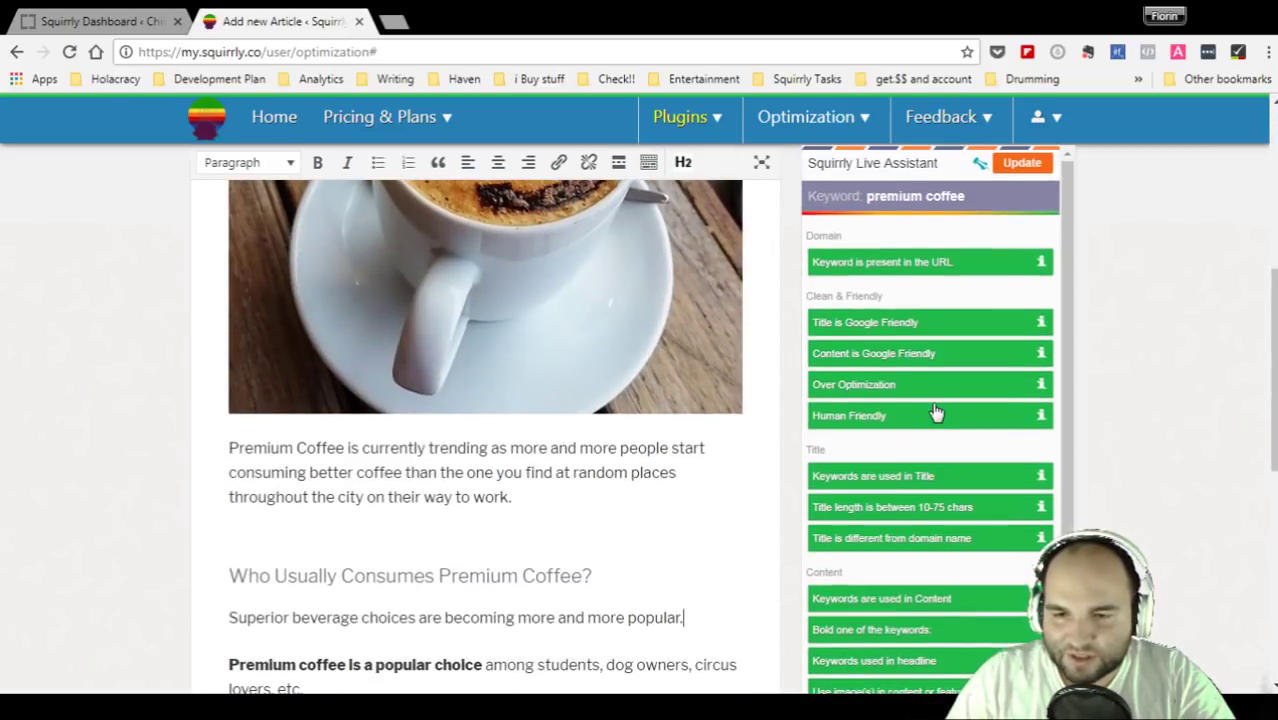
scroll(935, 412, down, 5)
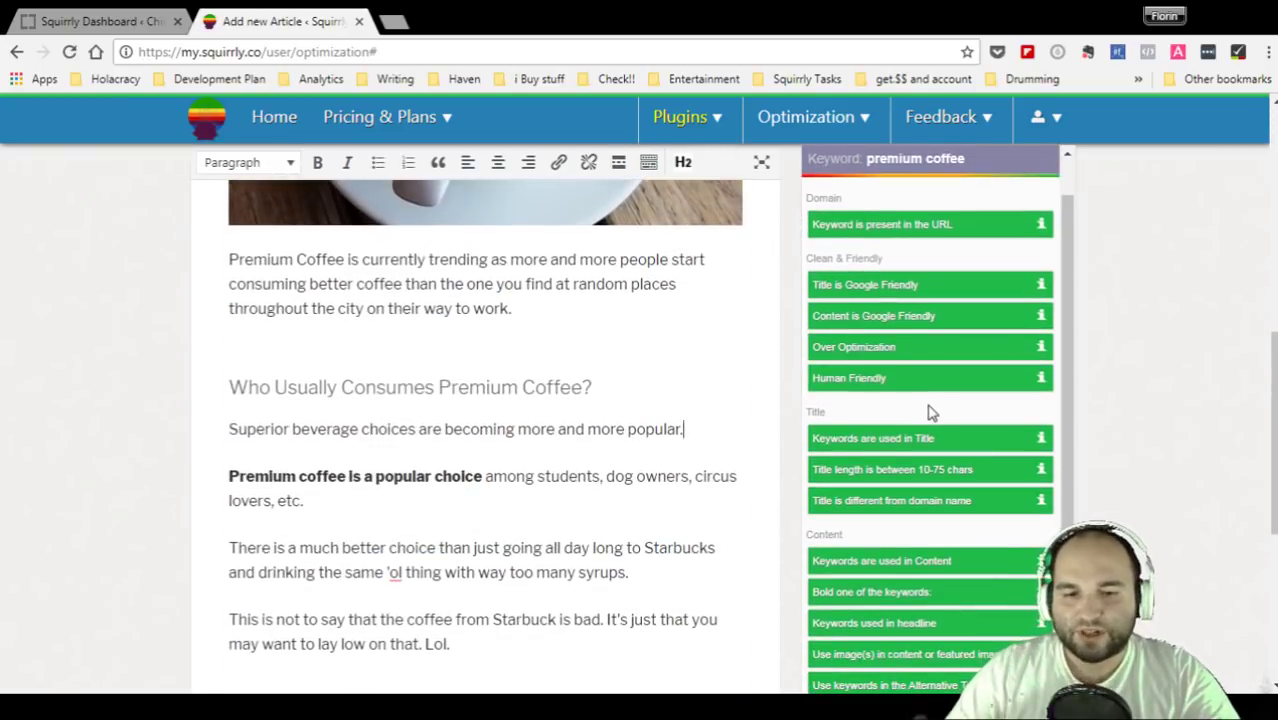
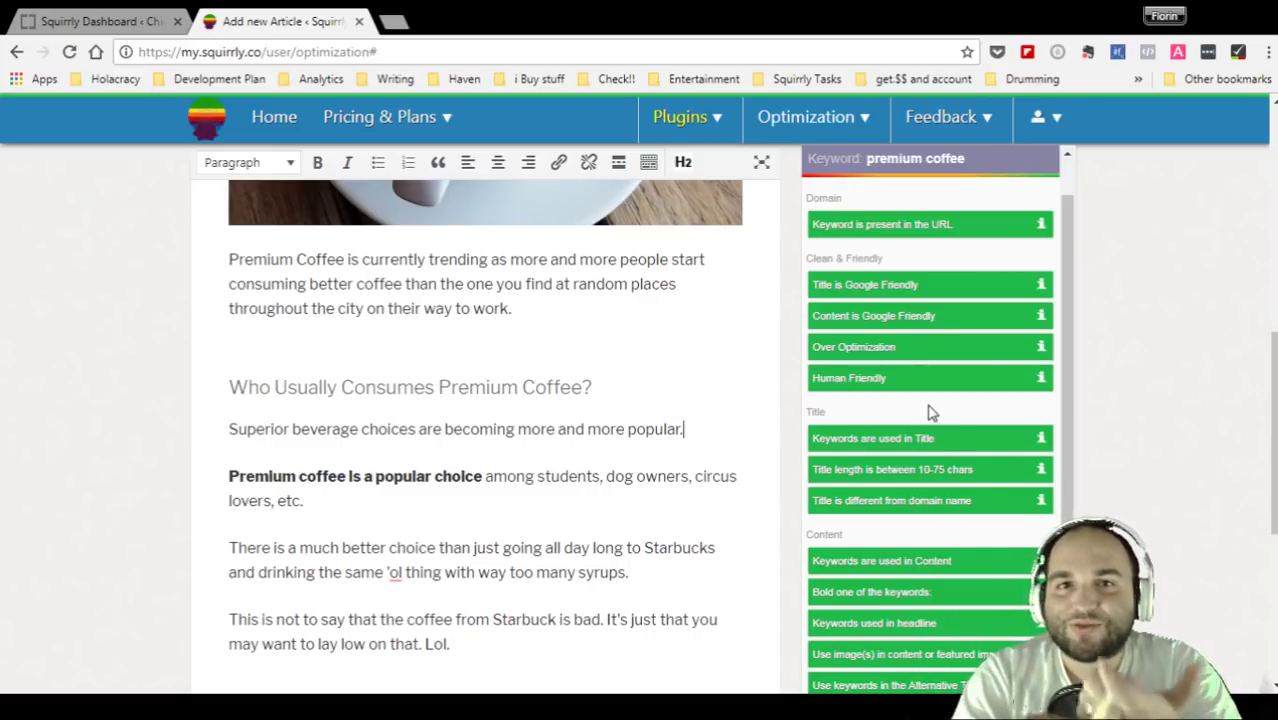
- Save the 'Trends in 2017 Related to Premium Coffee' article with Save Post
scroll(928, 412, down, 3)
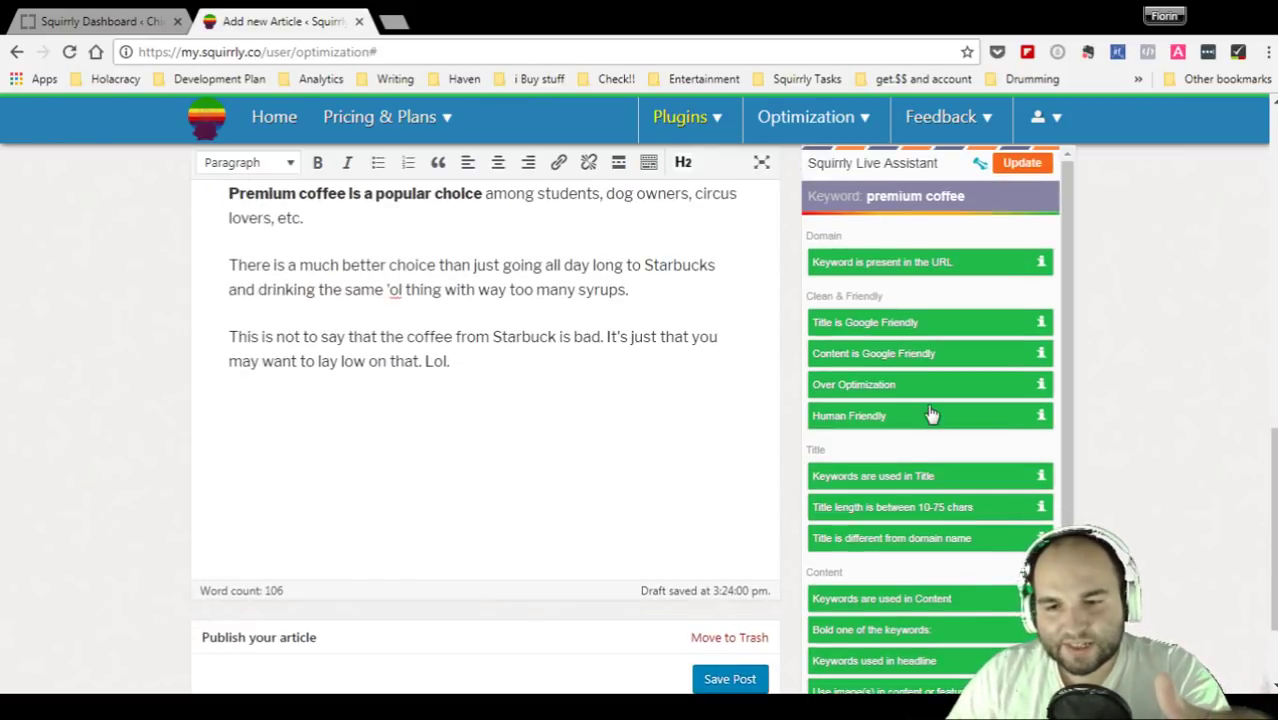
click(730, 679)
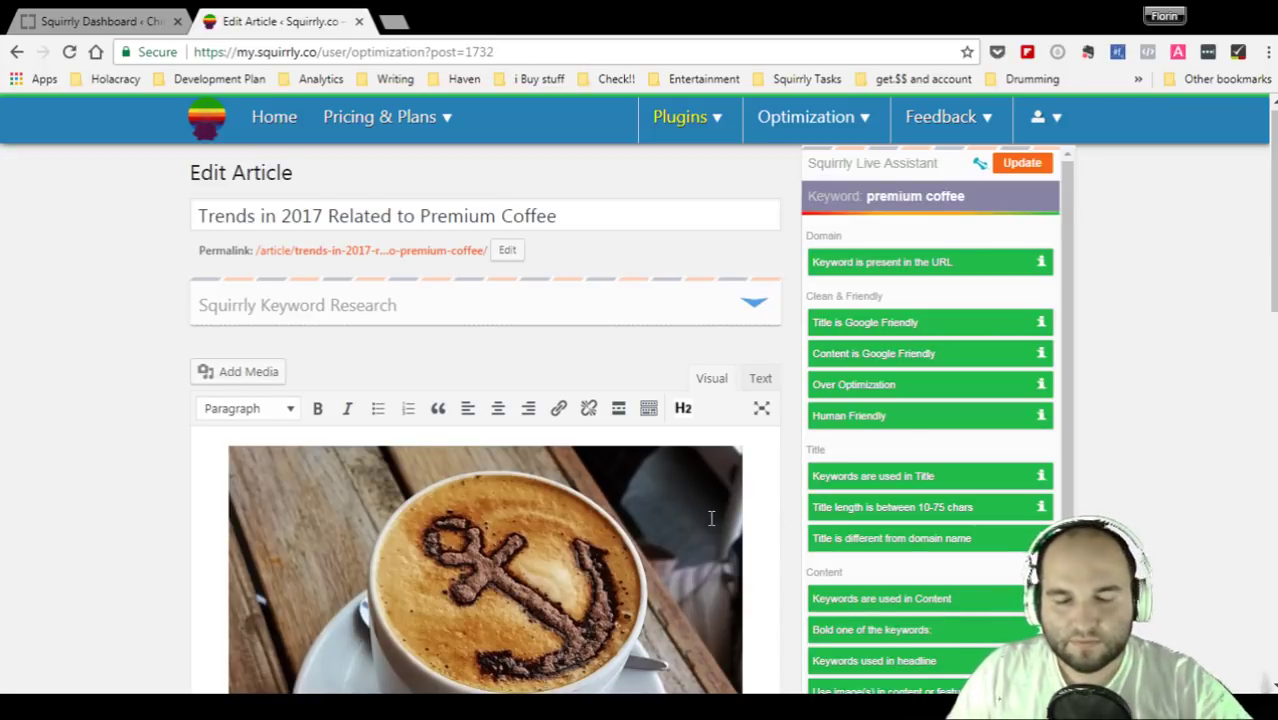
- Scroll through the saved 106-word article to confirm every optimization check passes
scroll(711, 517, down, 2)
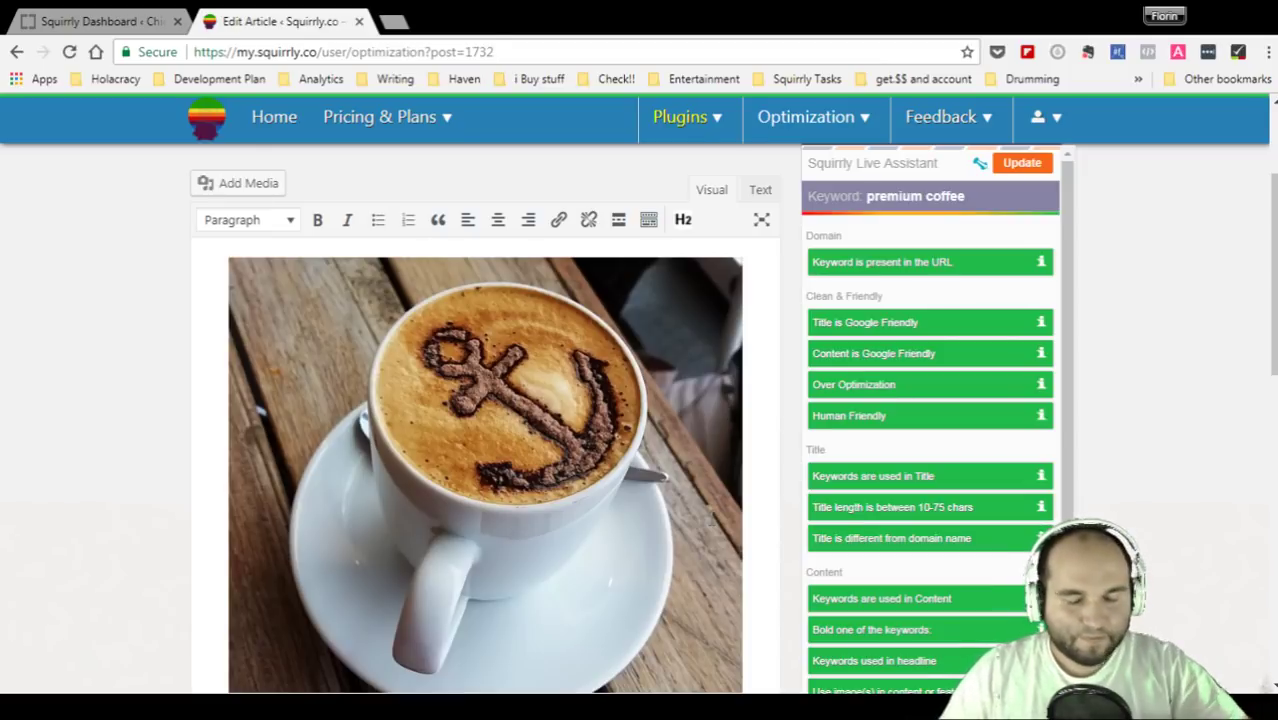
scroll(714, 517, down, 5)
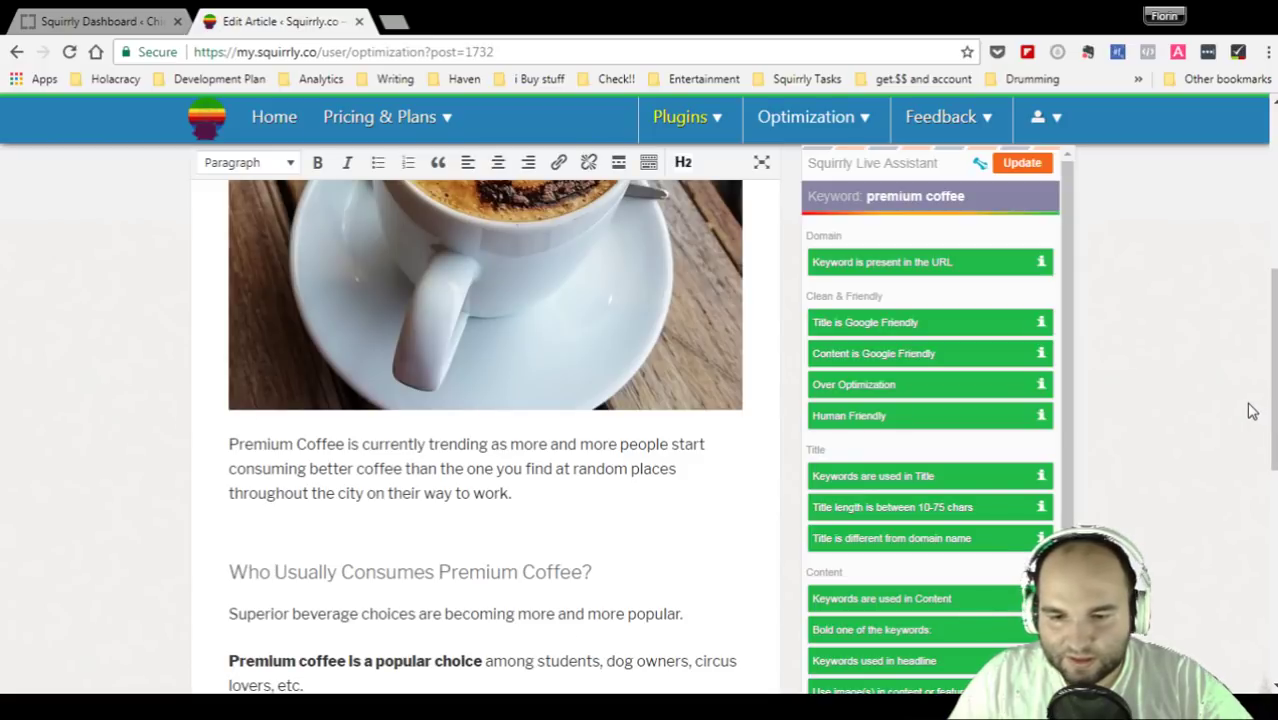
scroll(514, 424, down, 10)
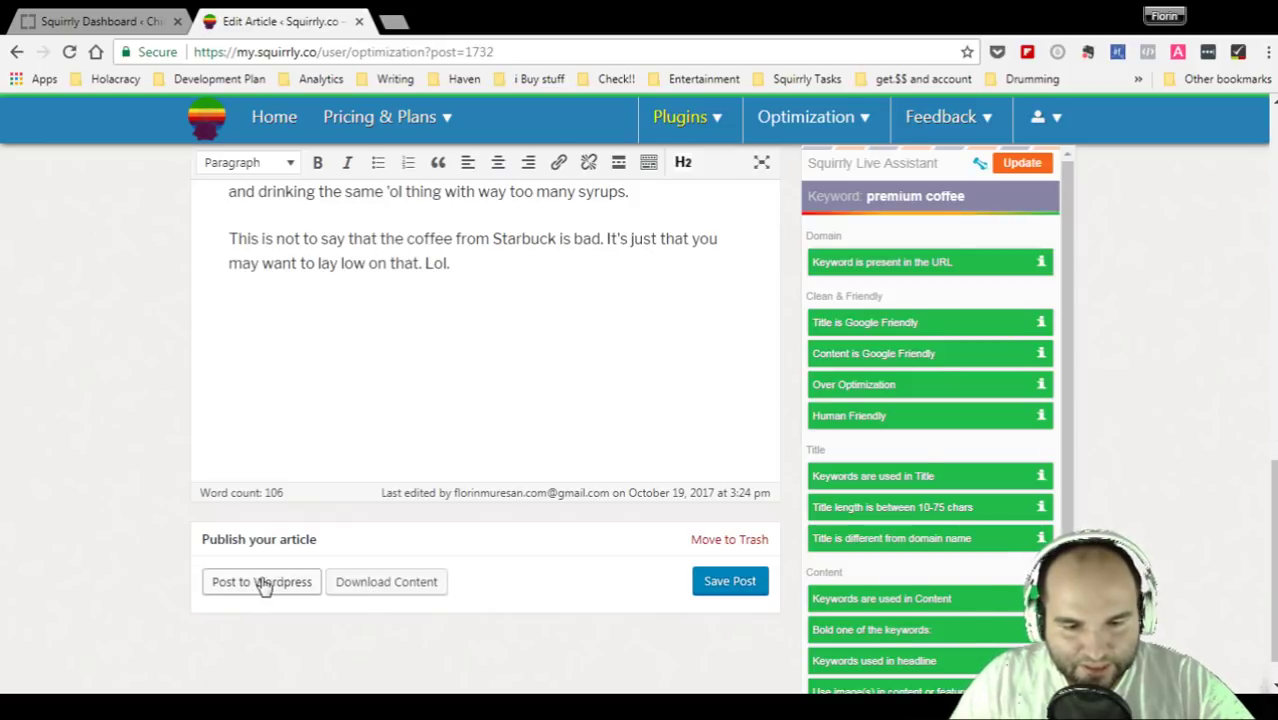
scroll(756, 360, up, 10)
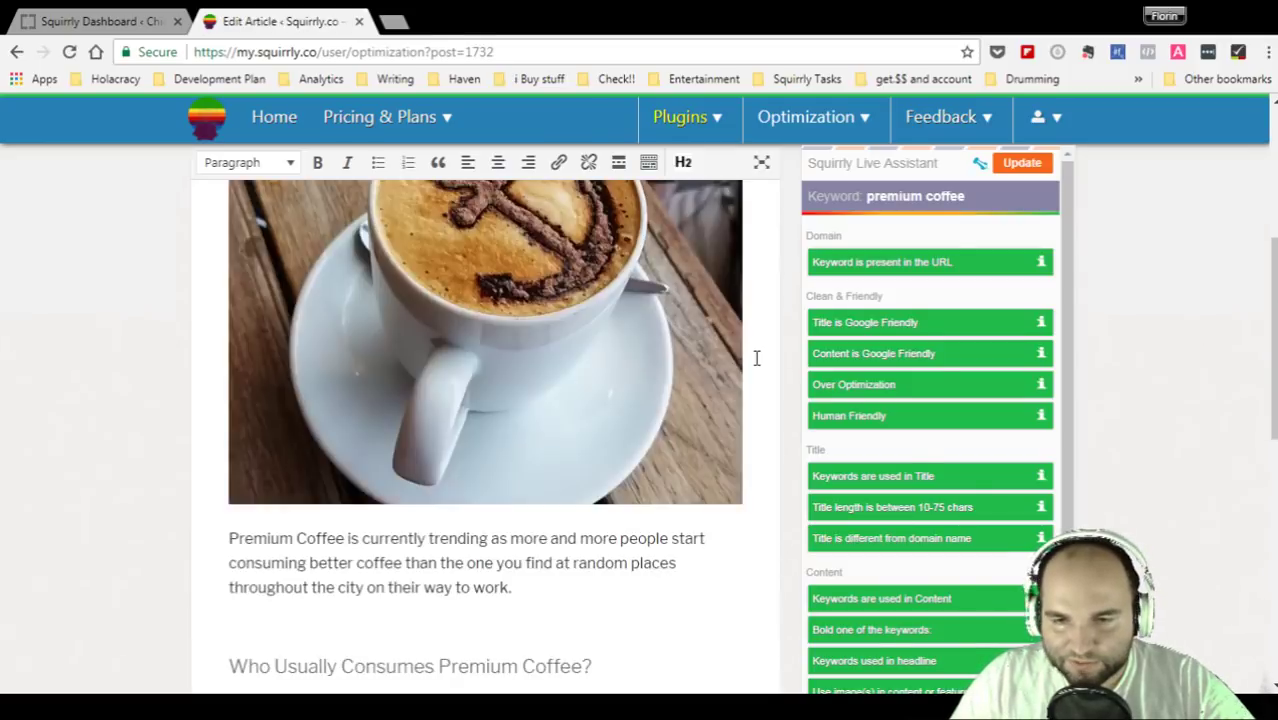
- Open My Posts and pick shopifound.com as the WordPress blog for the coffee article
mouse_move(815, 115)
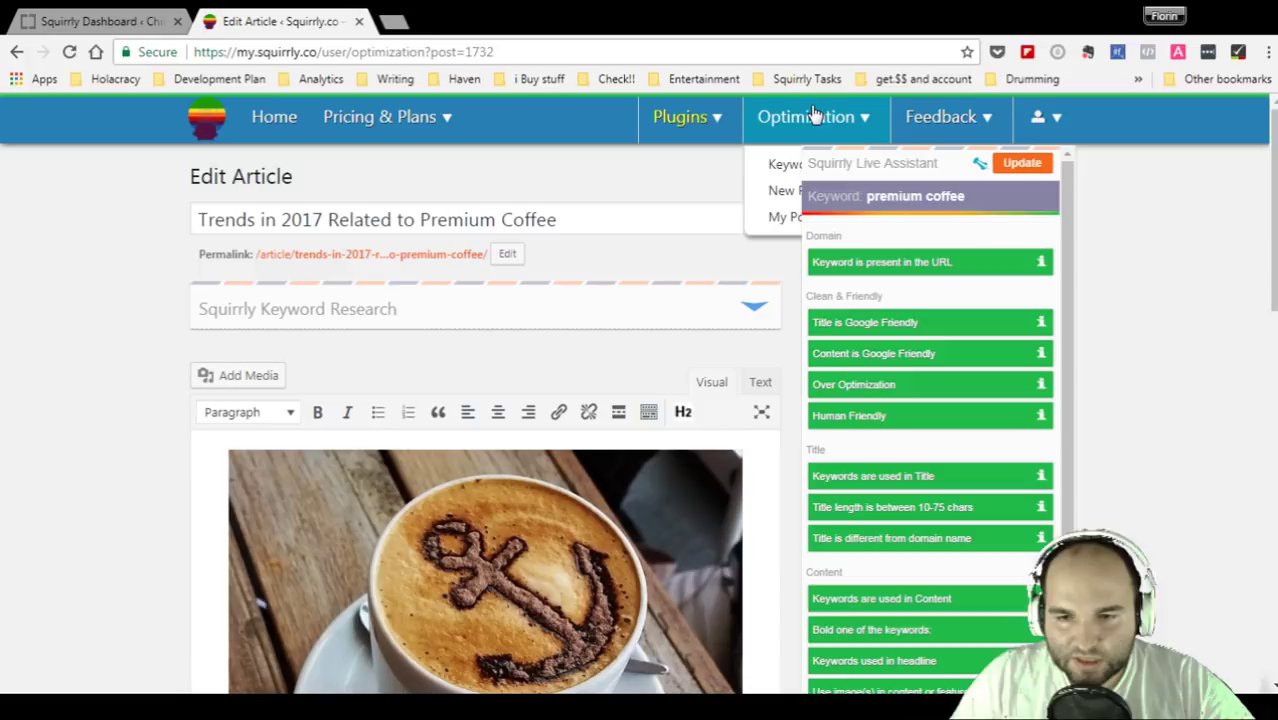
click(778, 220)
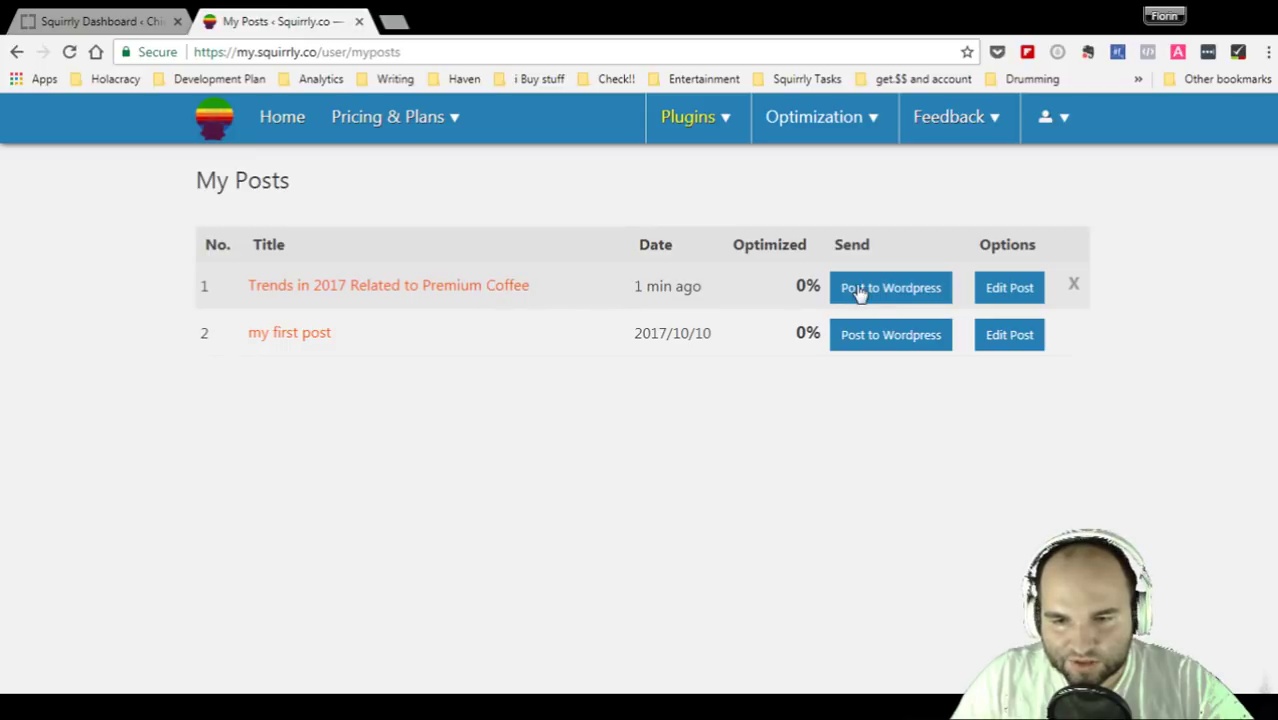
drag(799, 287, 826, 287)
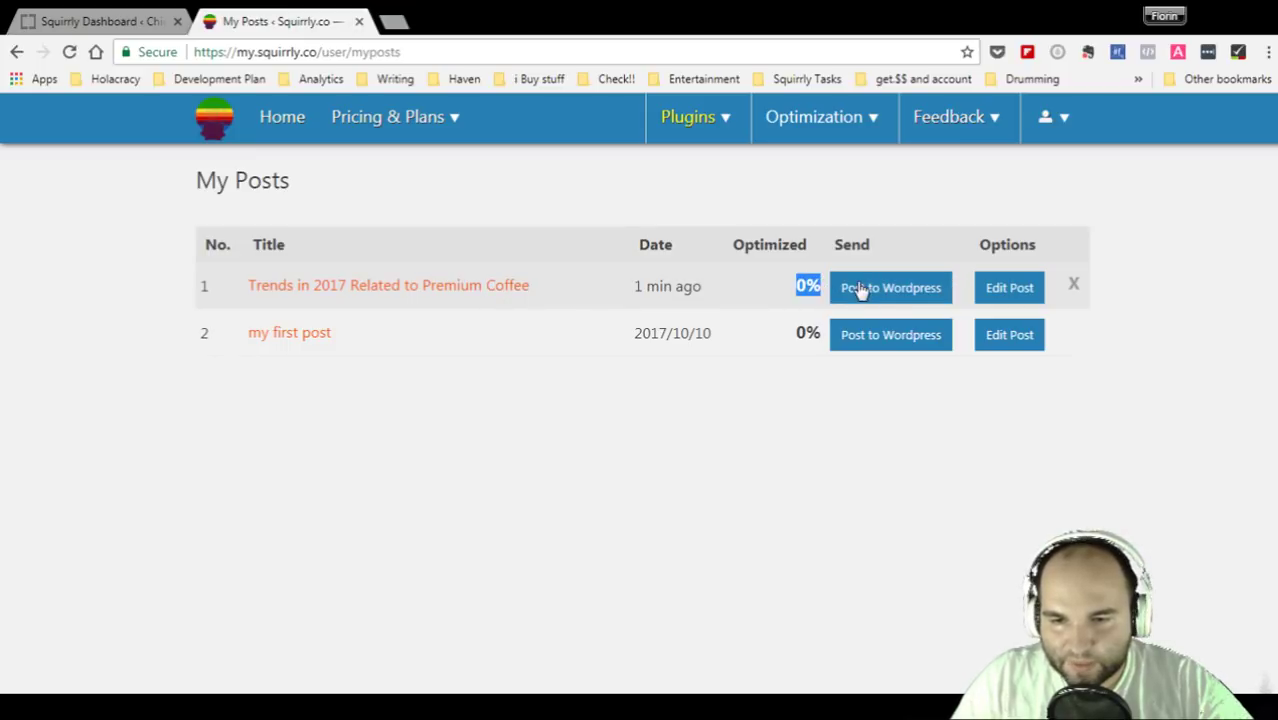
click(893, 288)
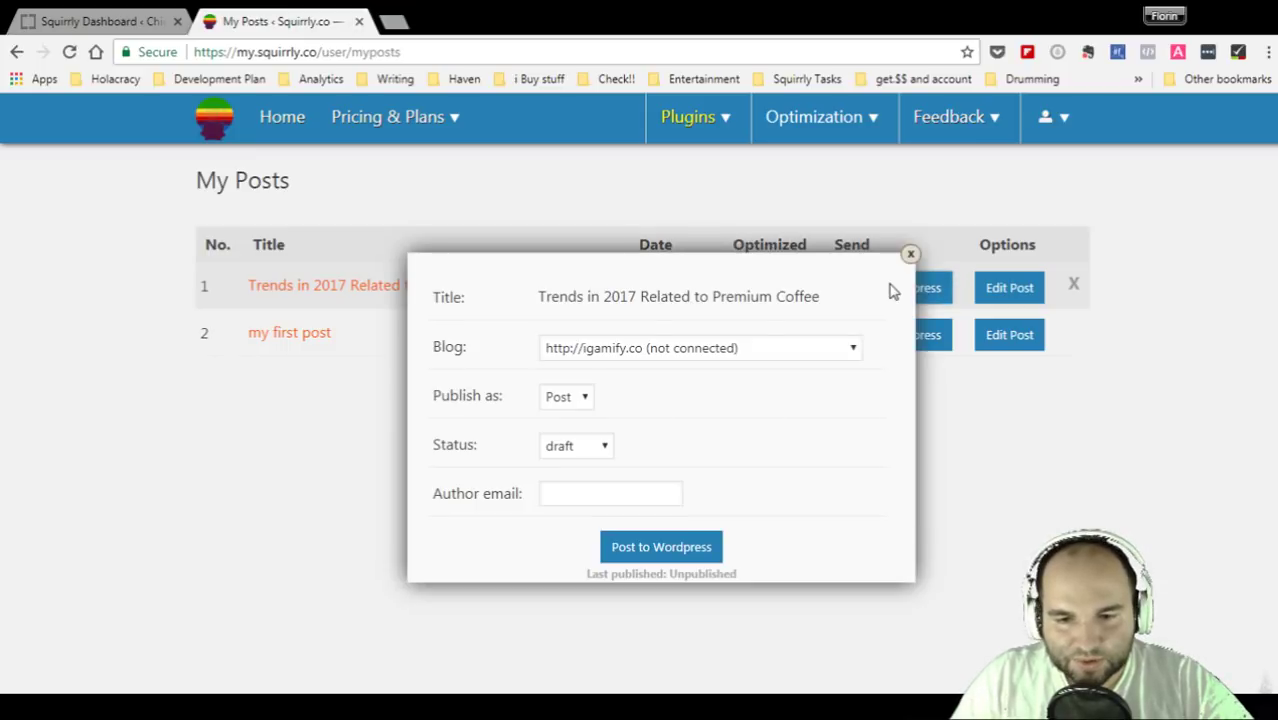
click(701, 348)
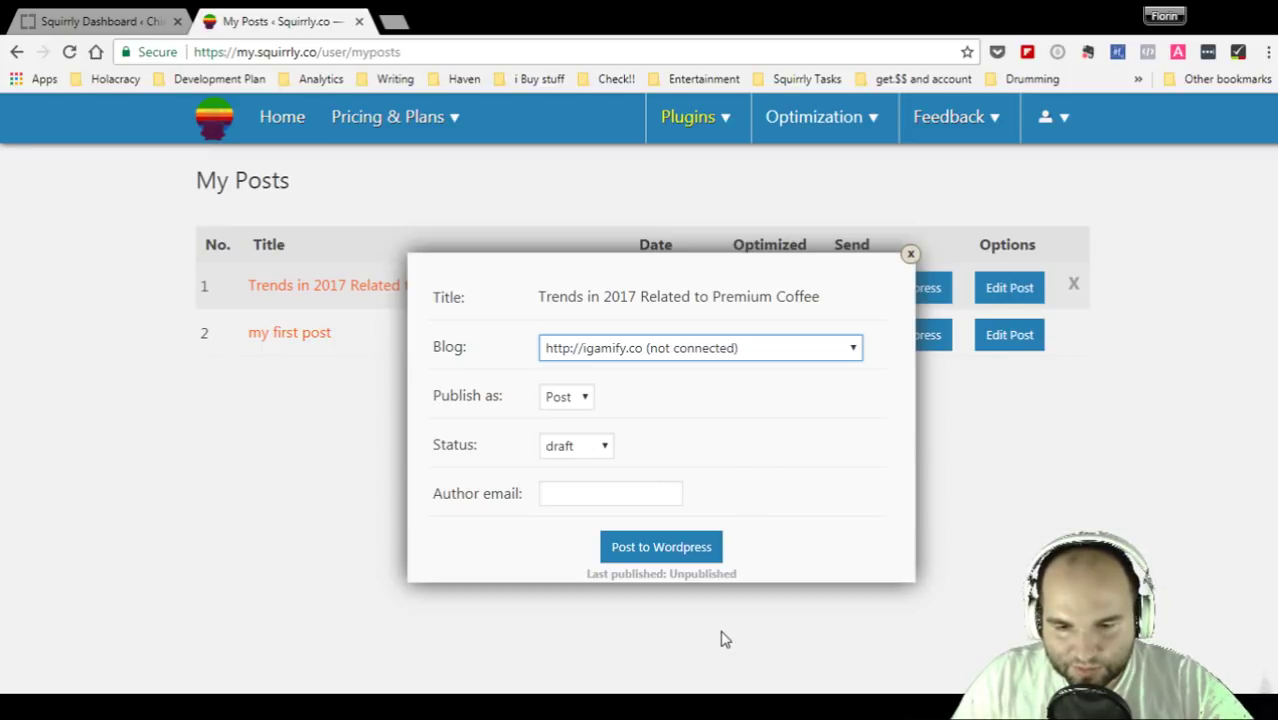
key(Down)
click(668, 392)
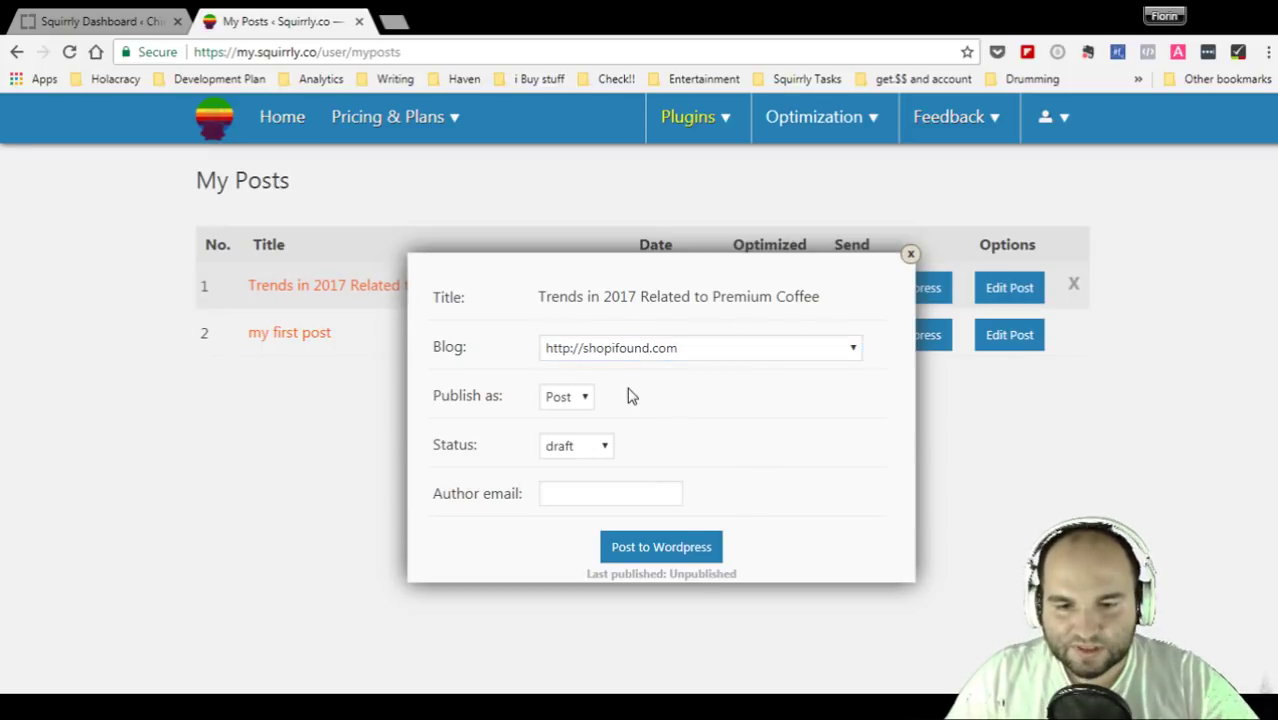
- Keep the publish type as Post with draft status and send the article
click(574, 405)
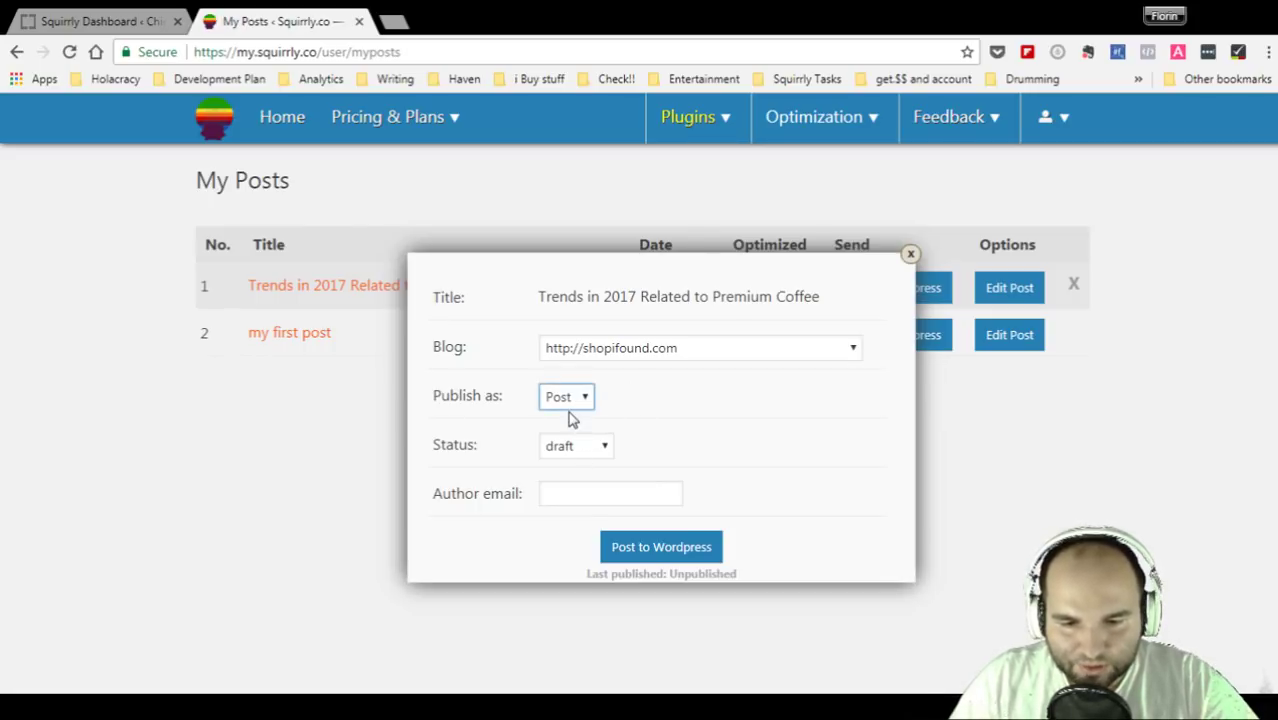
click(582, 398)
click(576, 432)
click(579, 398)
click(572, 427)
click(588, 455)
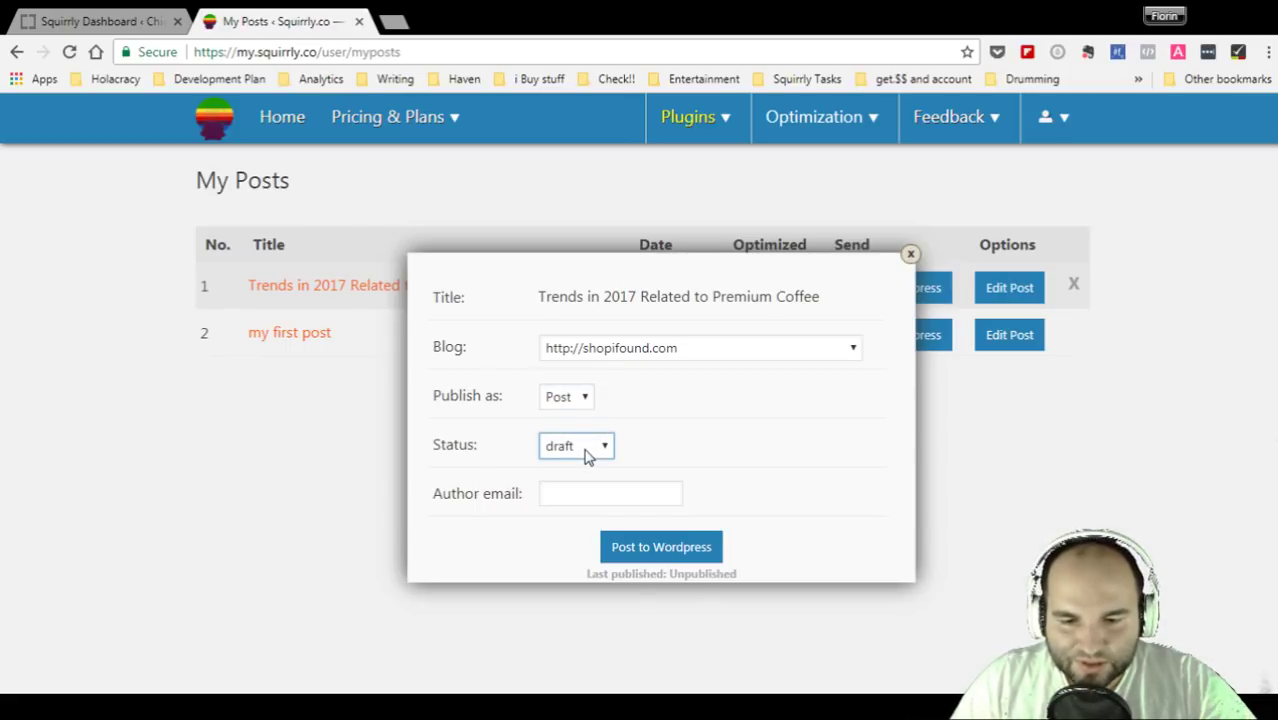
click(616, 491)
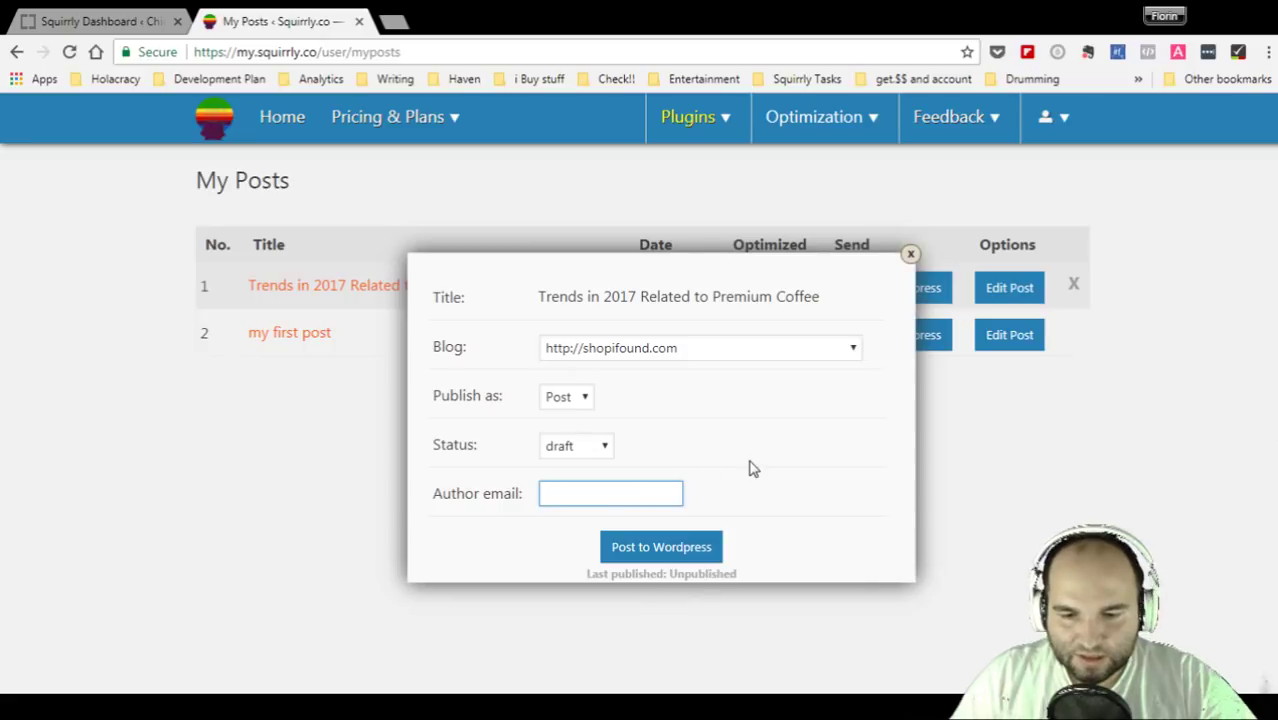
click(692, 549)
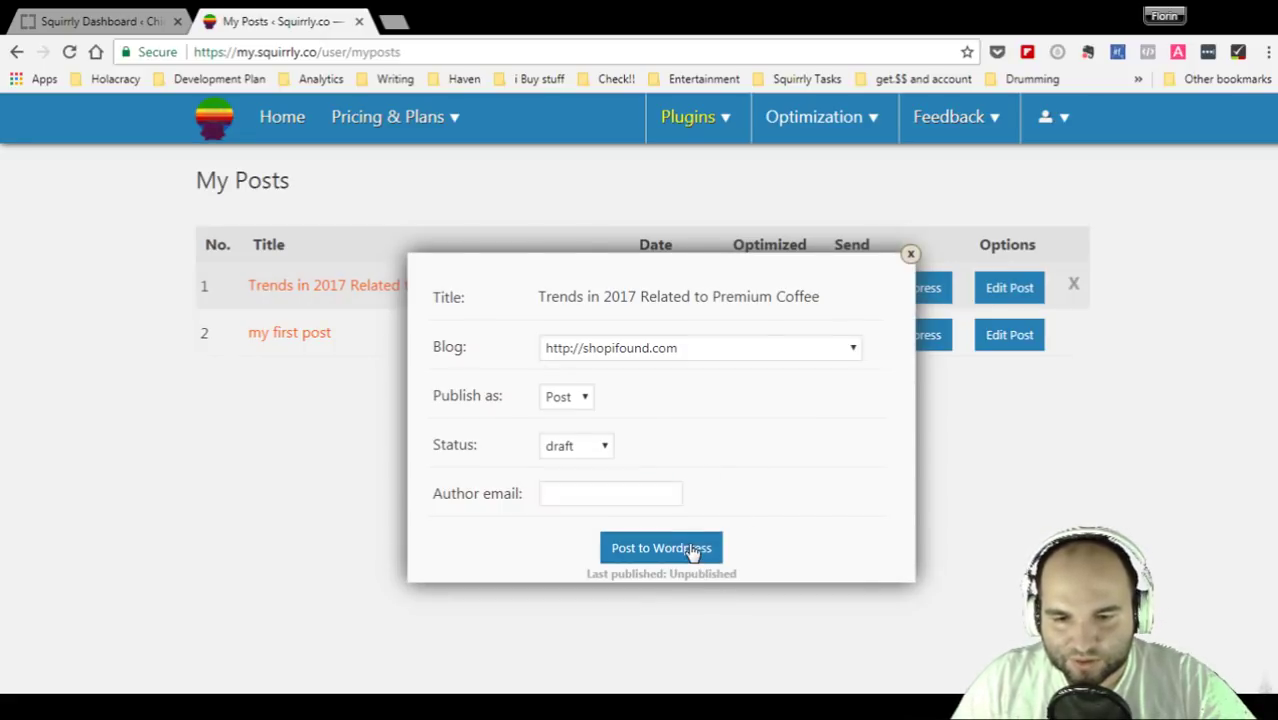
- Retry the send with the author's e-mail, get 'Author not found', then empty the field
click(627, 492)
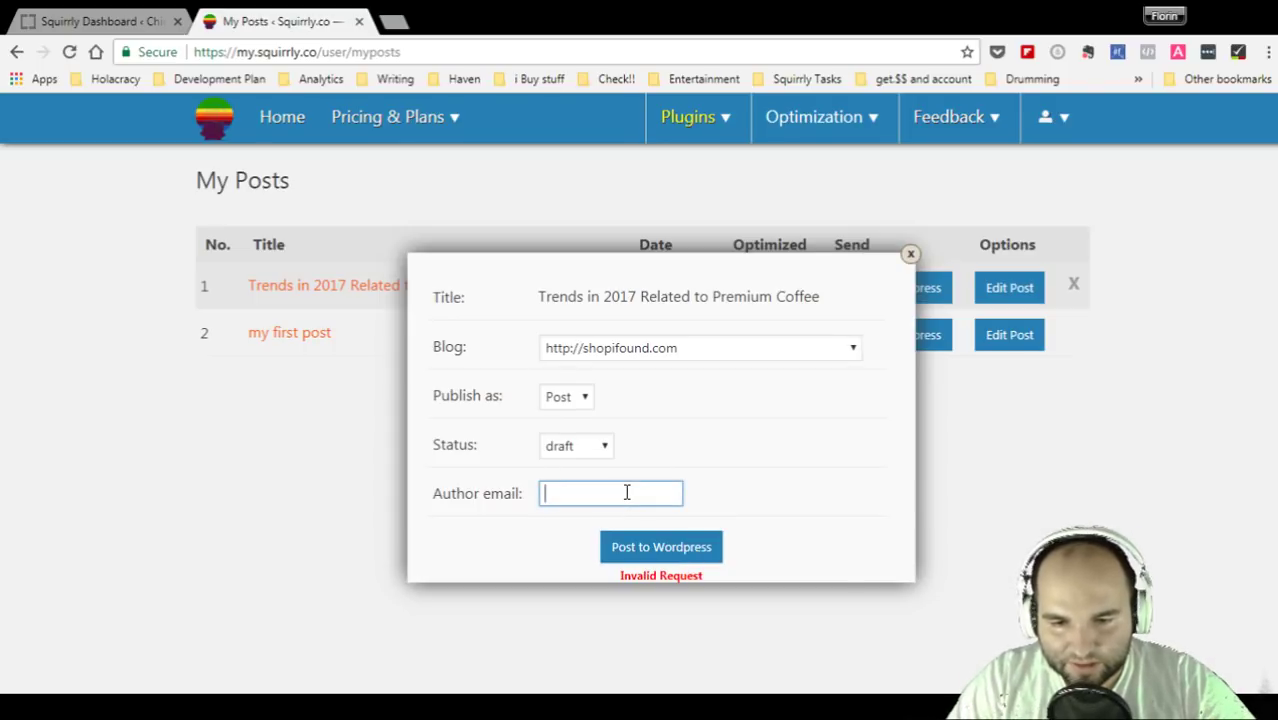
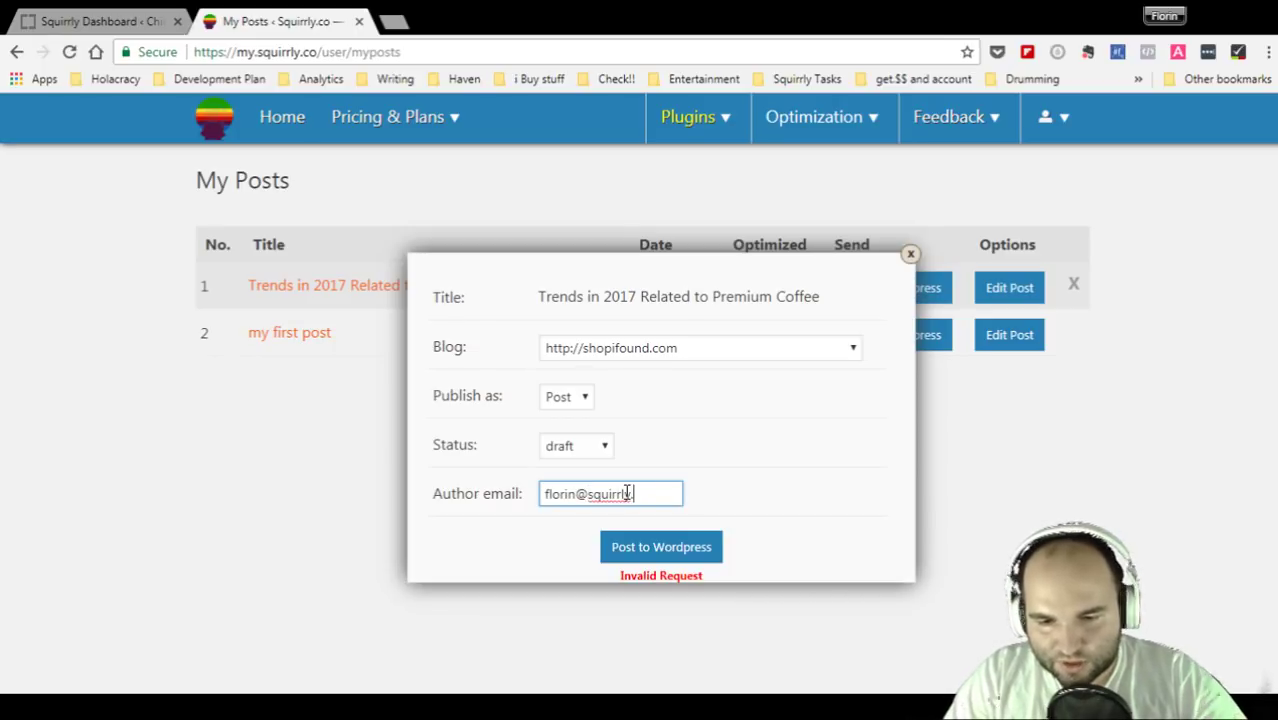
click(685, 546)
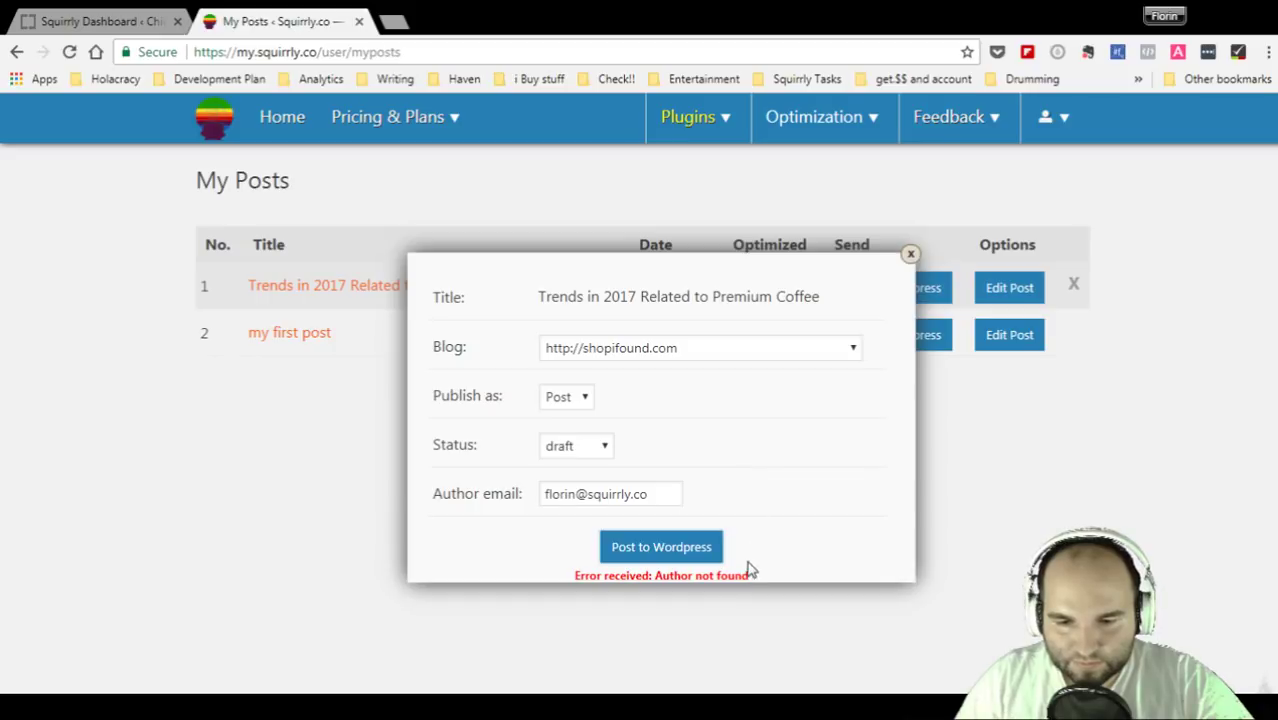
triple_click(640, 495)
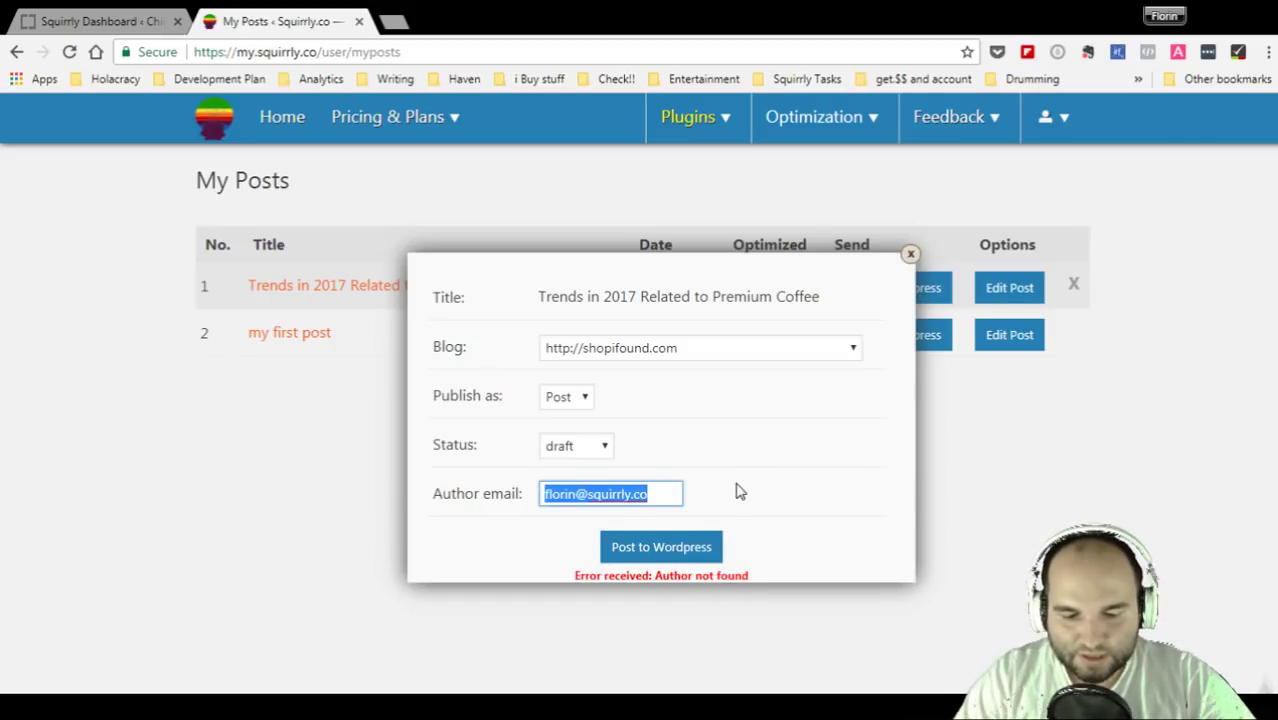
key(BackSpace)
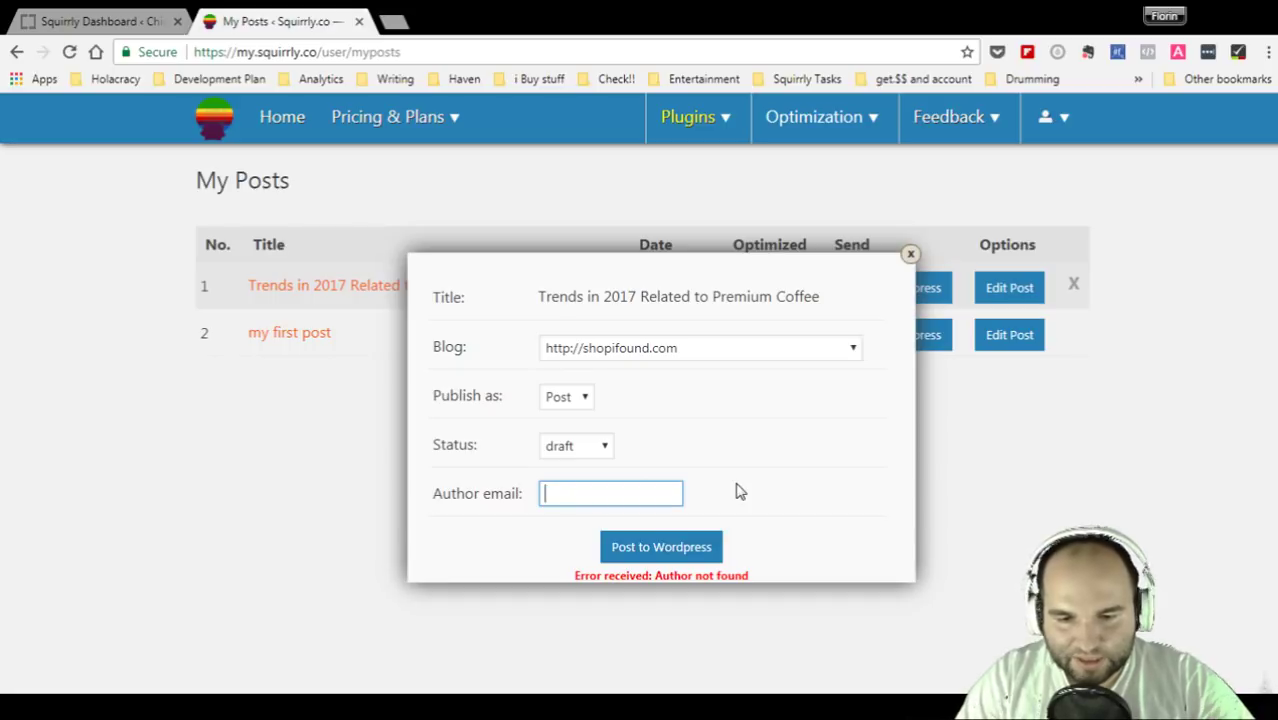
- Enter 'admin' as the author and try posting the article again
click(737, 491)
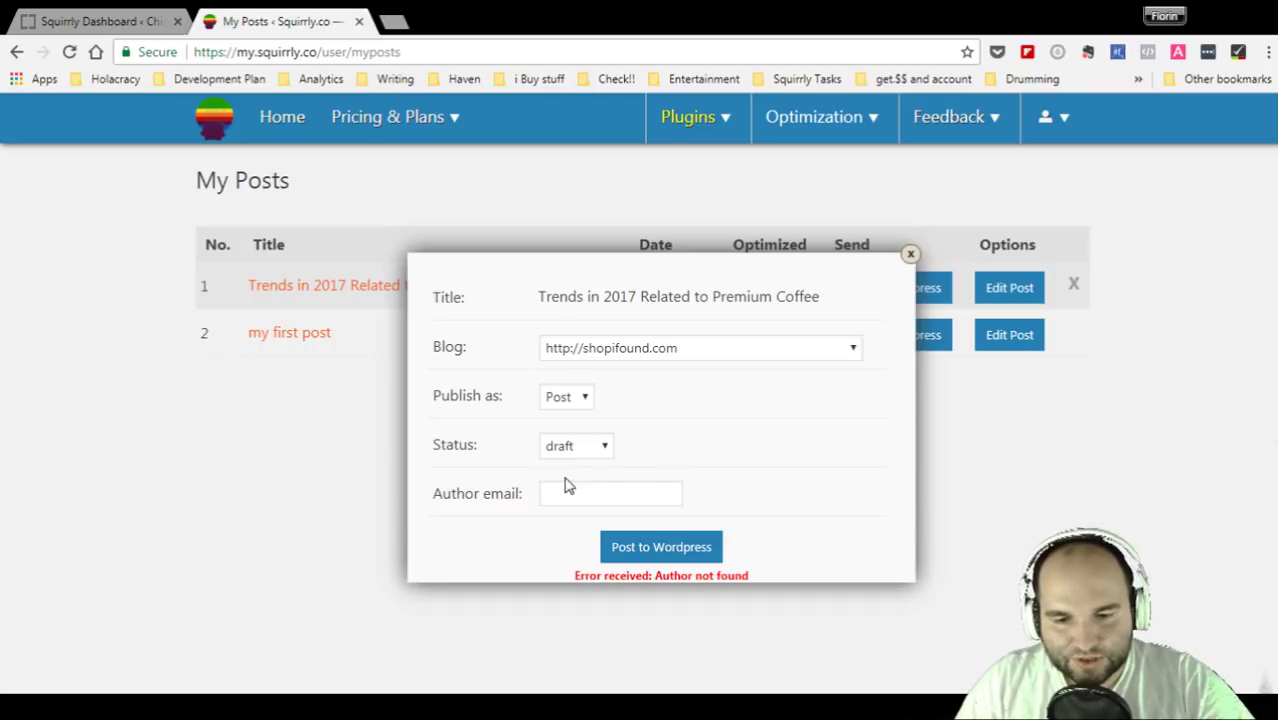
click(571, 487)
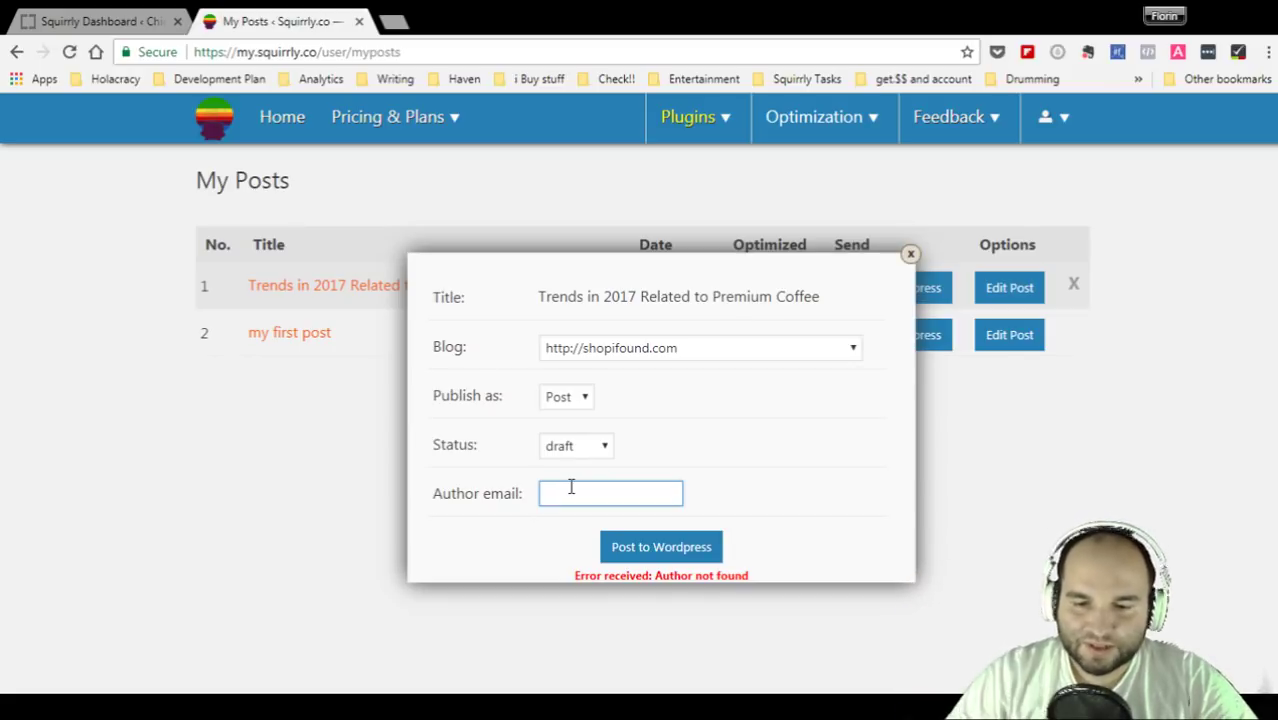
text(admin)
click(630, 549)
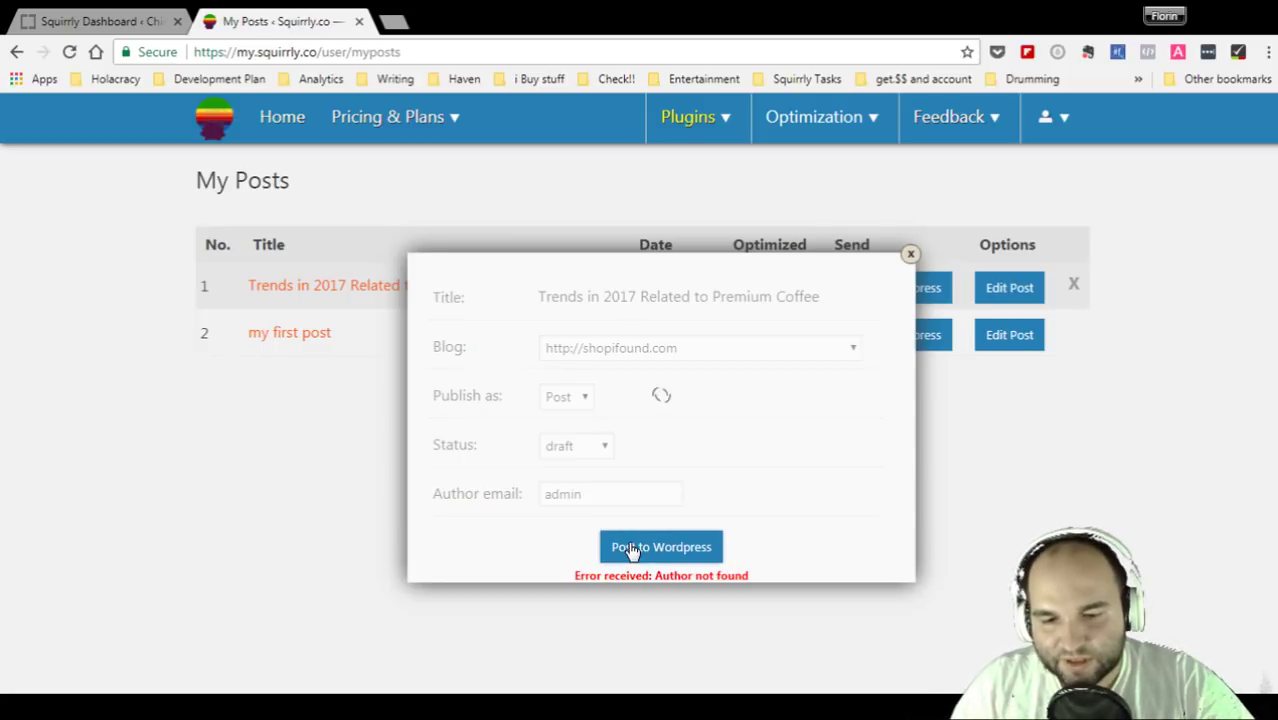
double_click(659, 493)
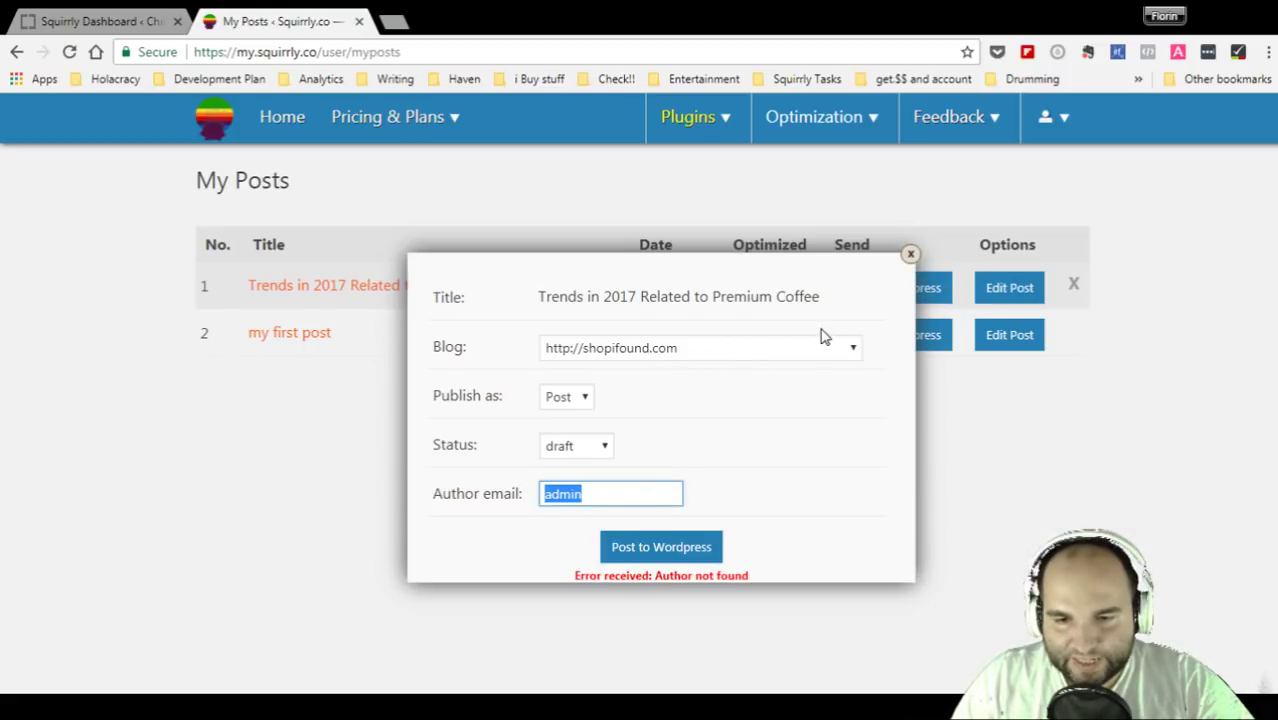
- Replace the author with the site owner's e-mail address and resend the article
click(806, 360)
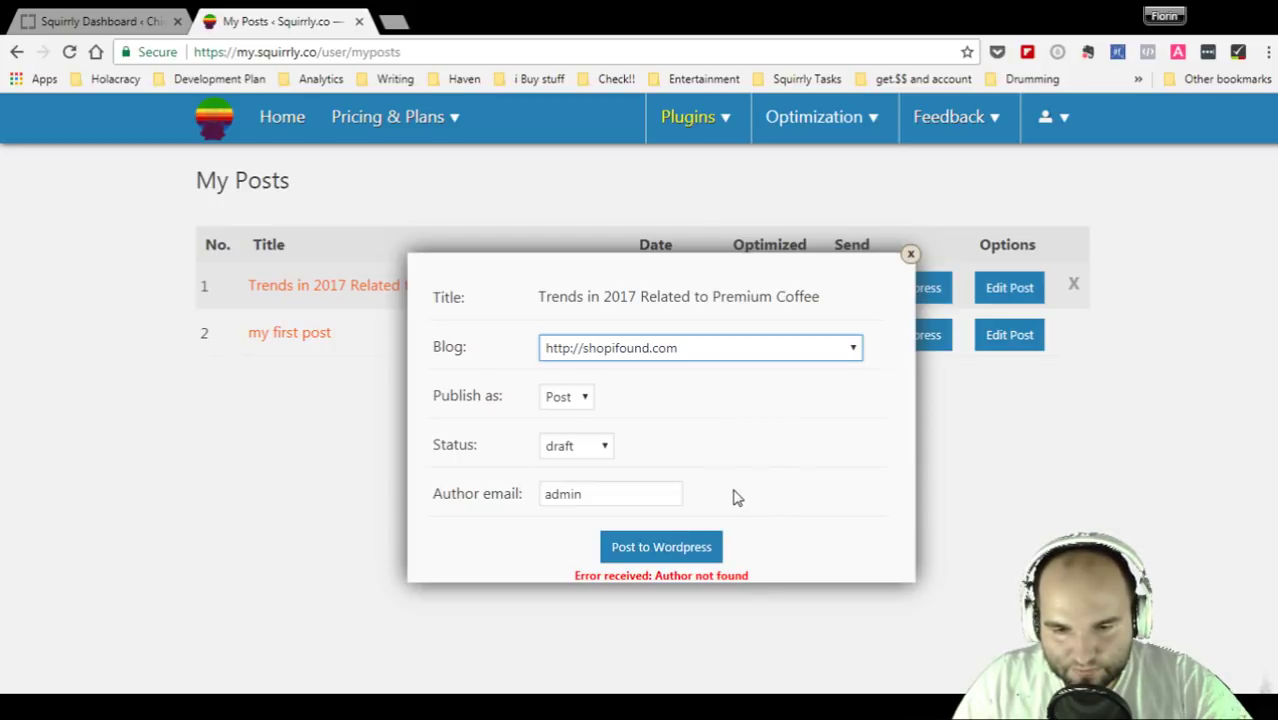
click(601, 500)
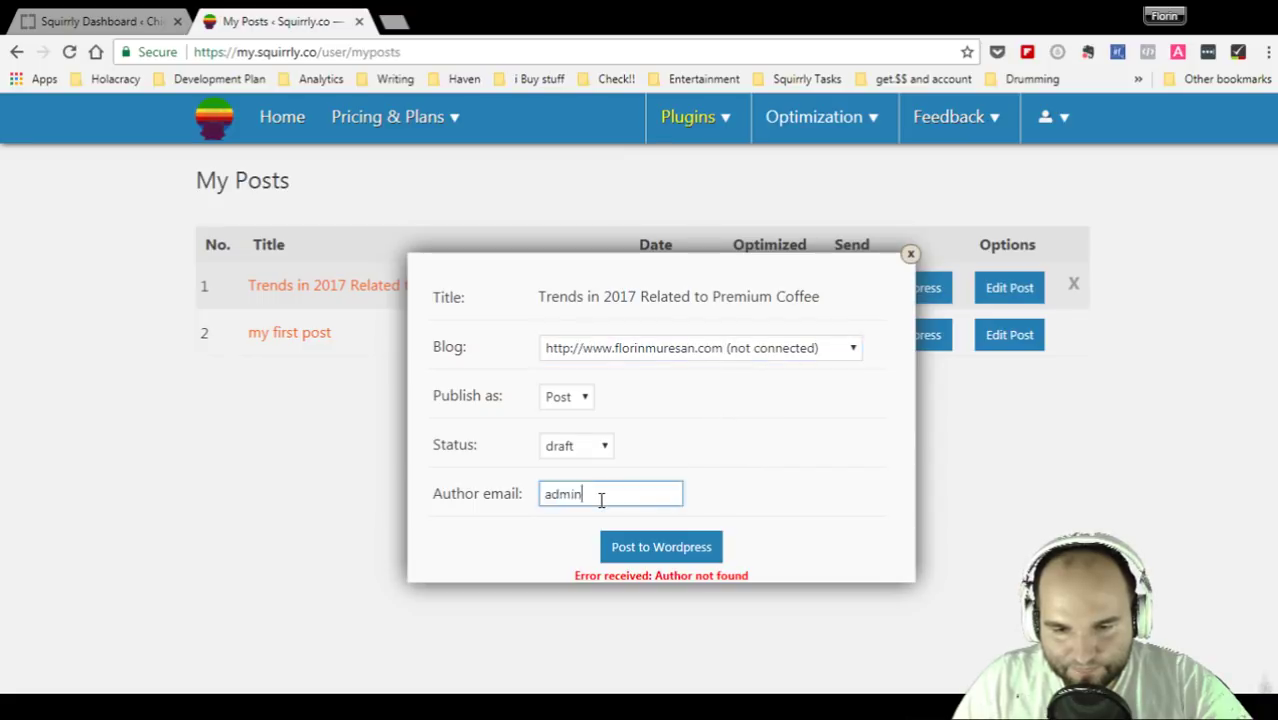
double_click(601, 500)
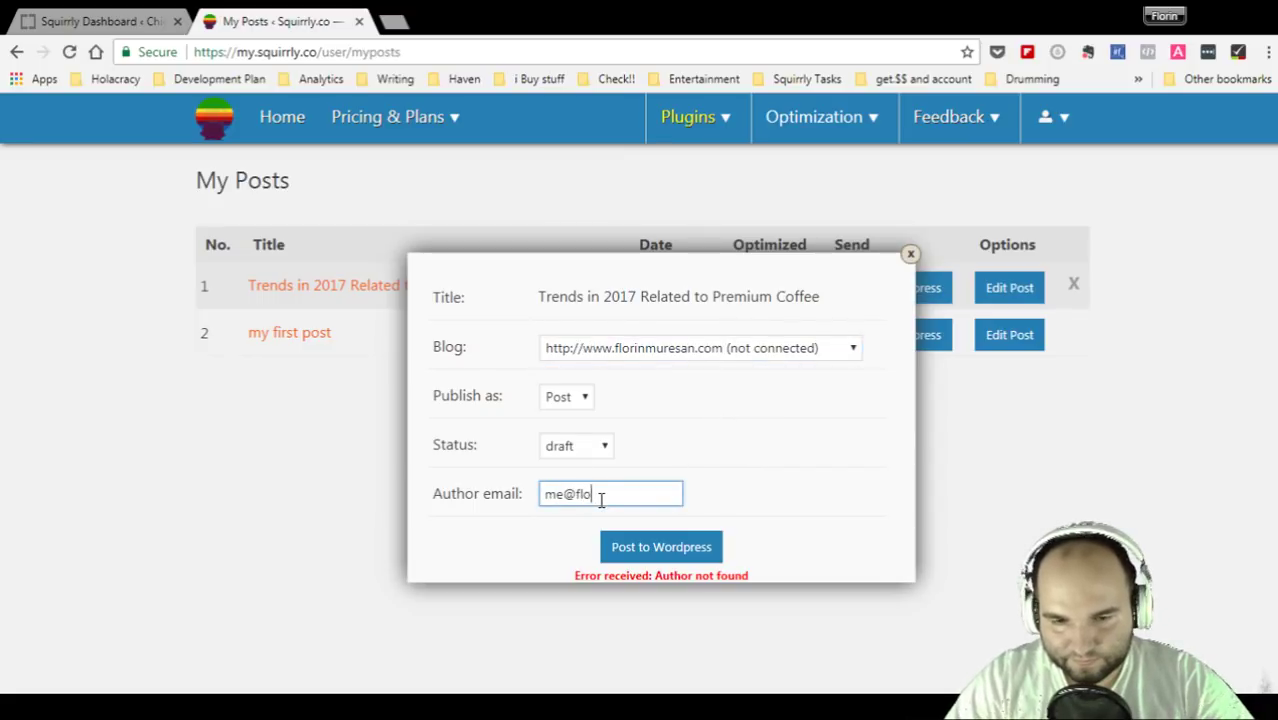
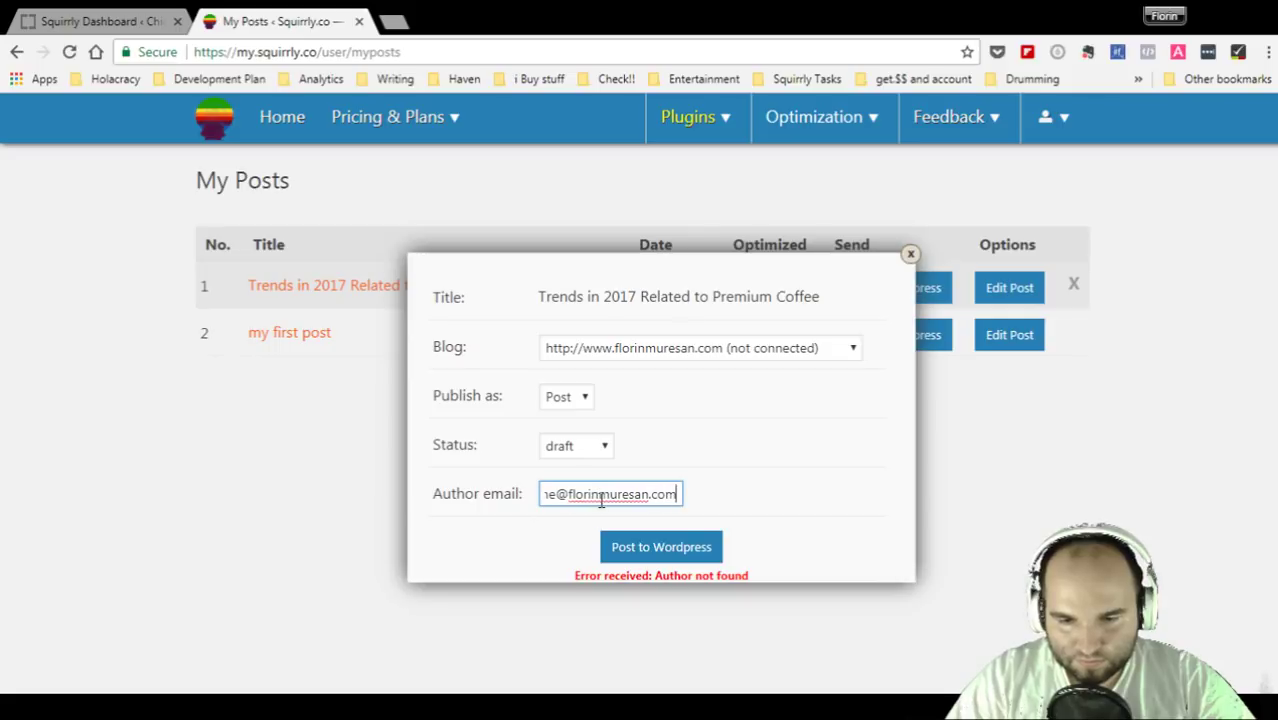
click(630, 548)
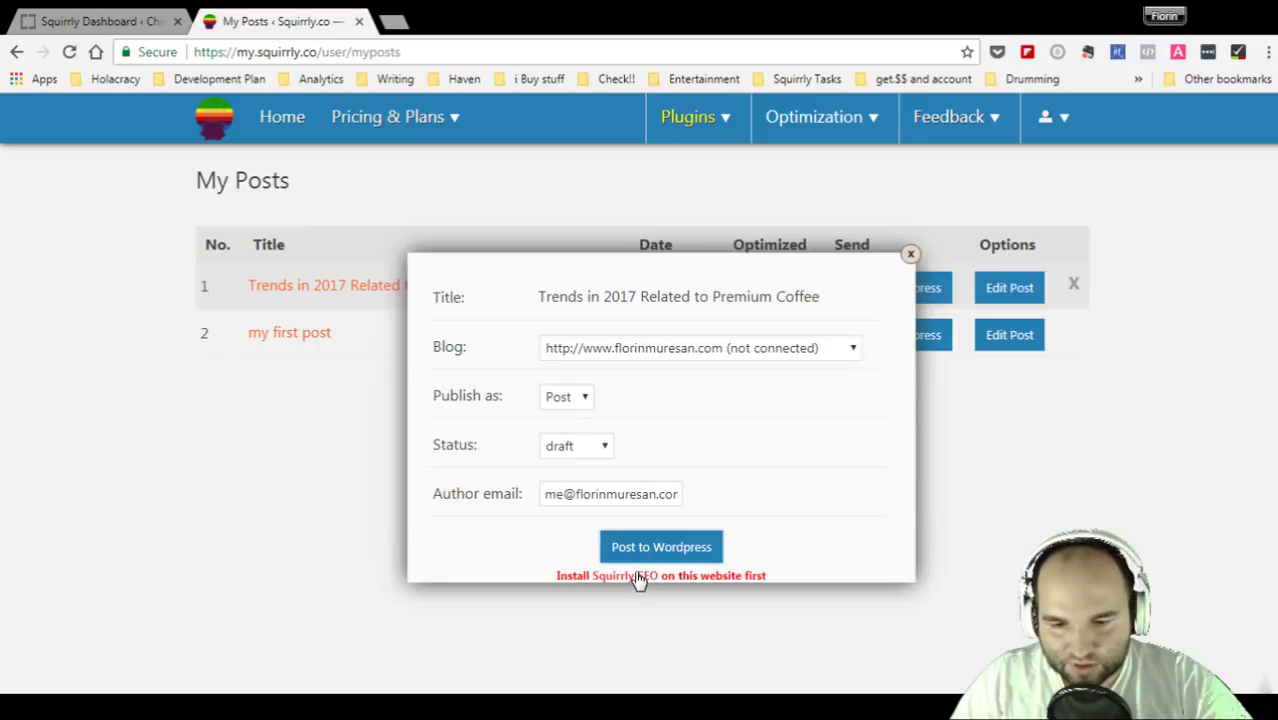
- Switch the destination blog to igamify.co, then close the publishing dialog unsent
click(722, 355)
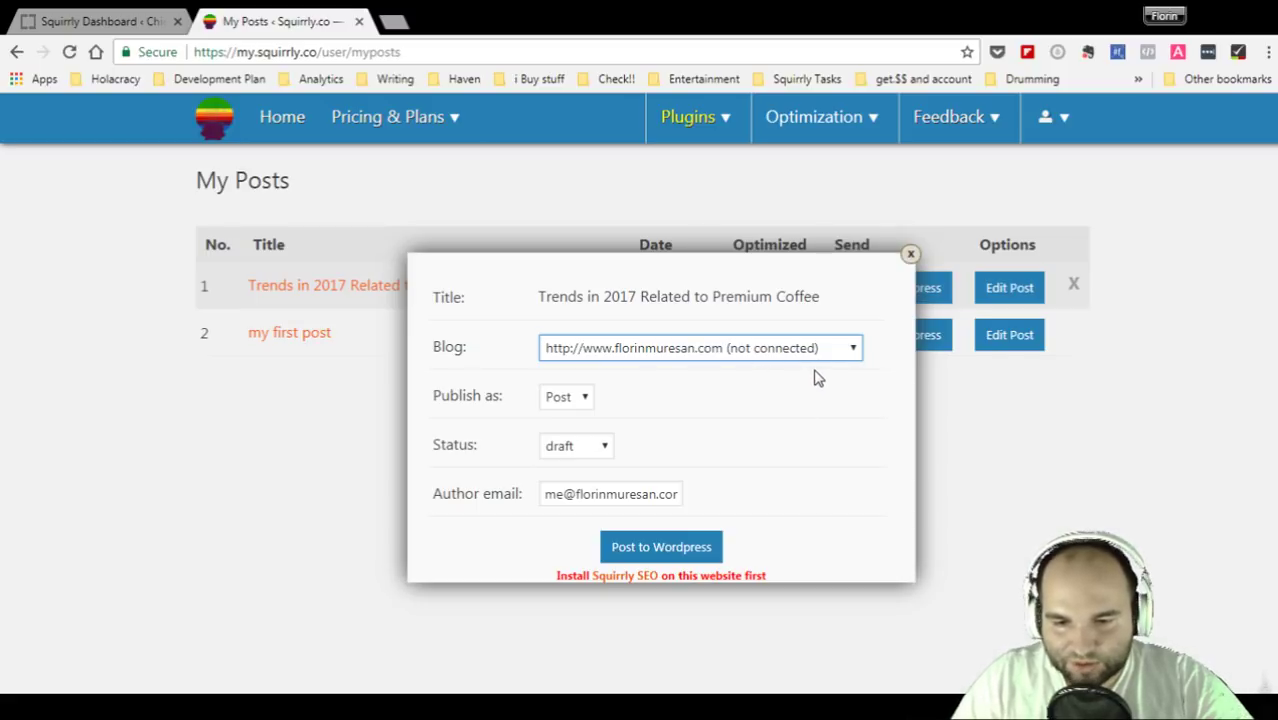
key(Down)
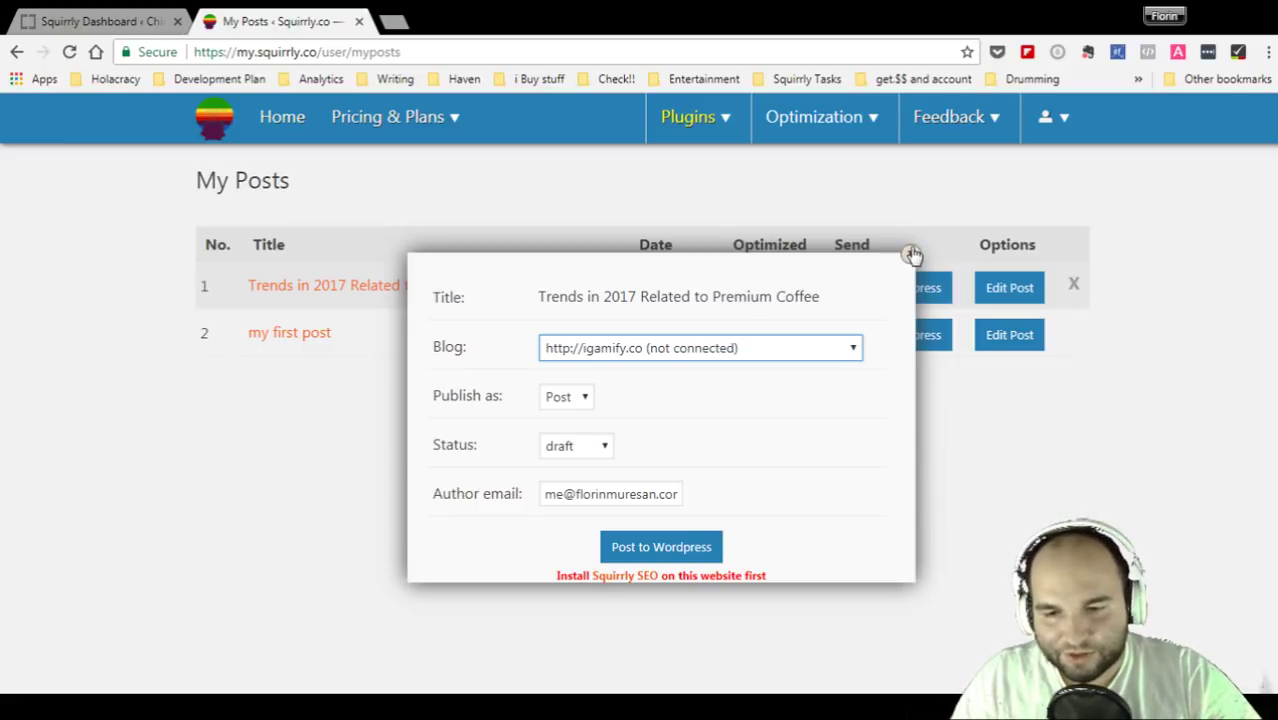
click(822, 415)
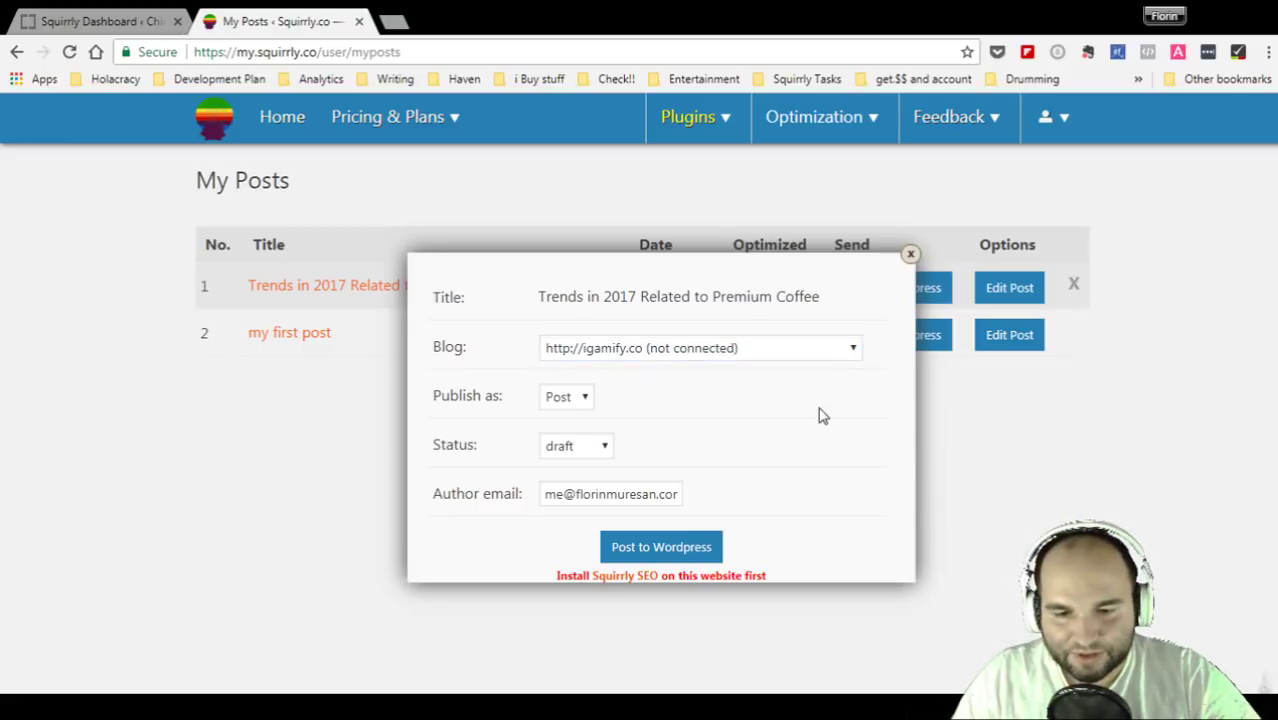
click(910, 257)
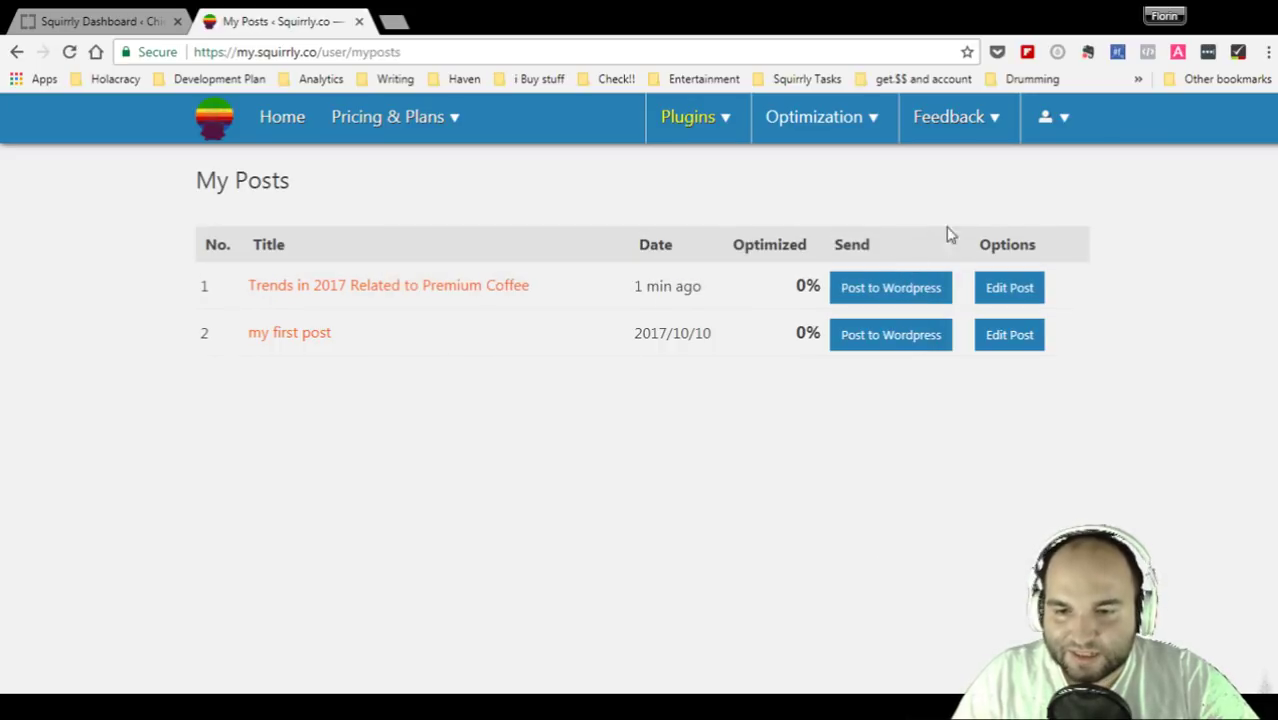
- Reopen the coffee article from row 1 and download its content as an .rtf file
click(1022, 293)
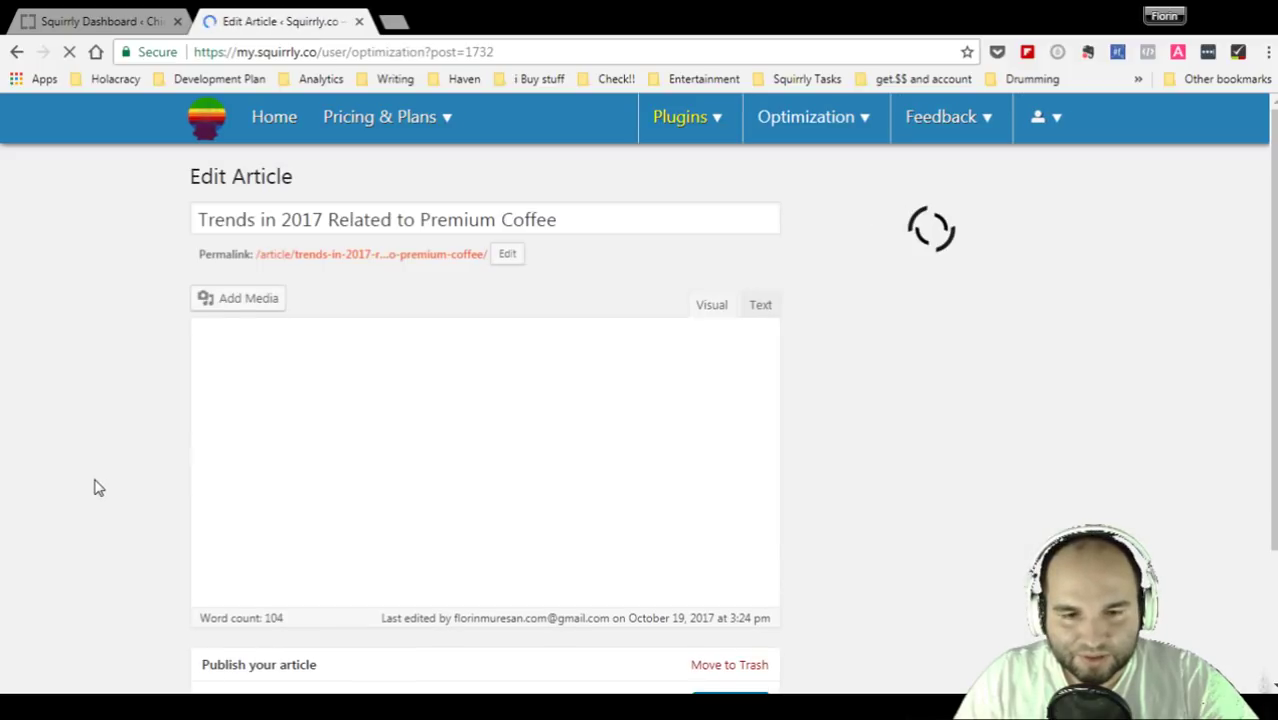
scroll(165, 475, down, 5)
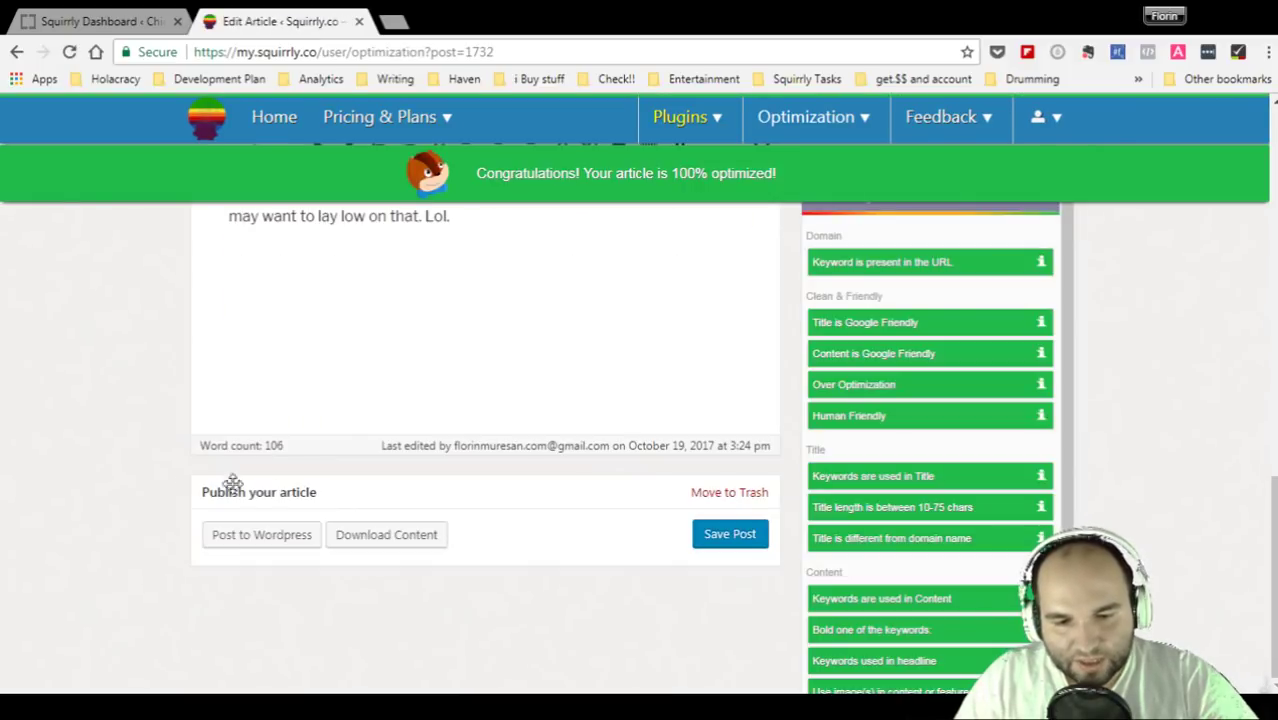
click(418, 548)
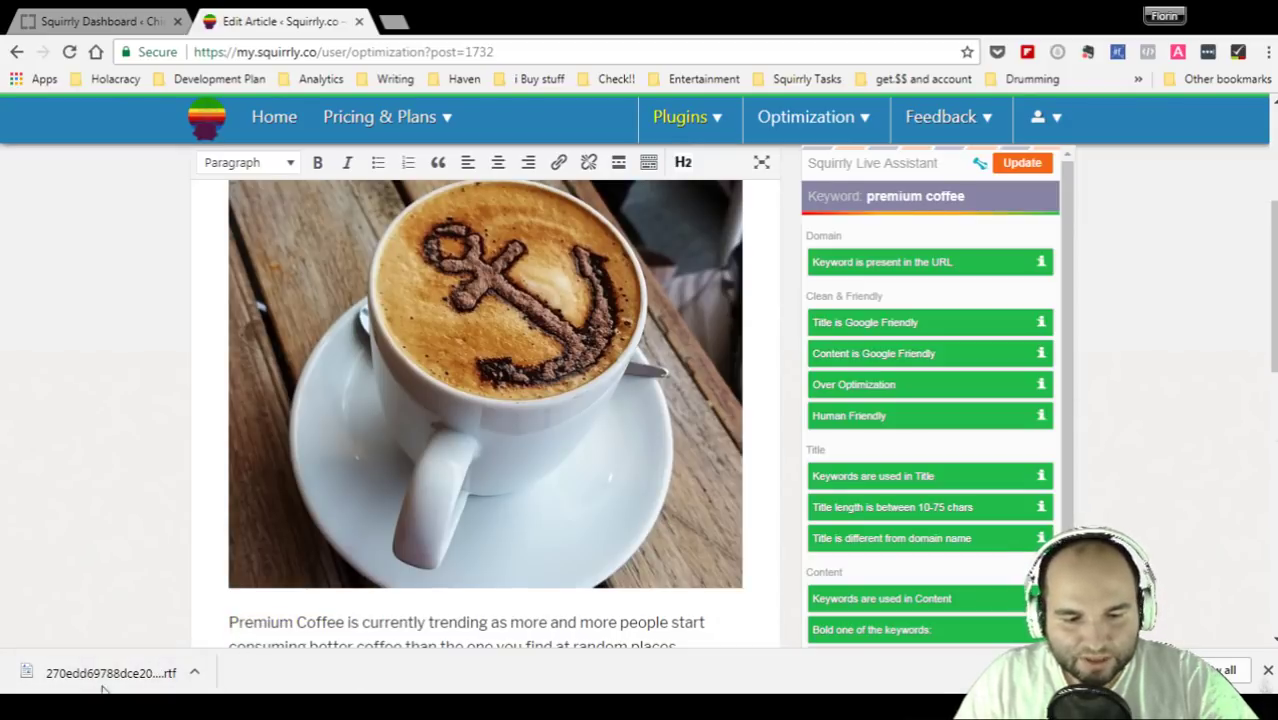
- Dismiss the download bar and look over the full article text
click(1268, 672)
scroll(602, 545, down, 4)
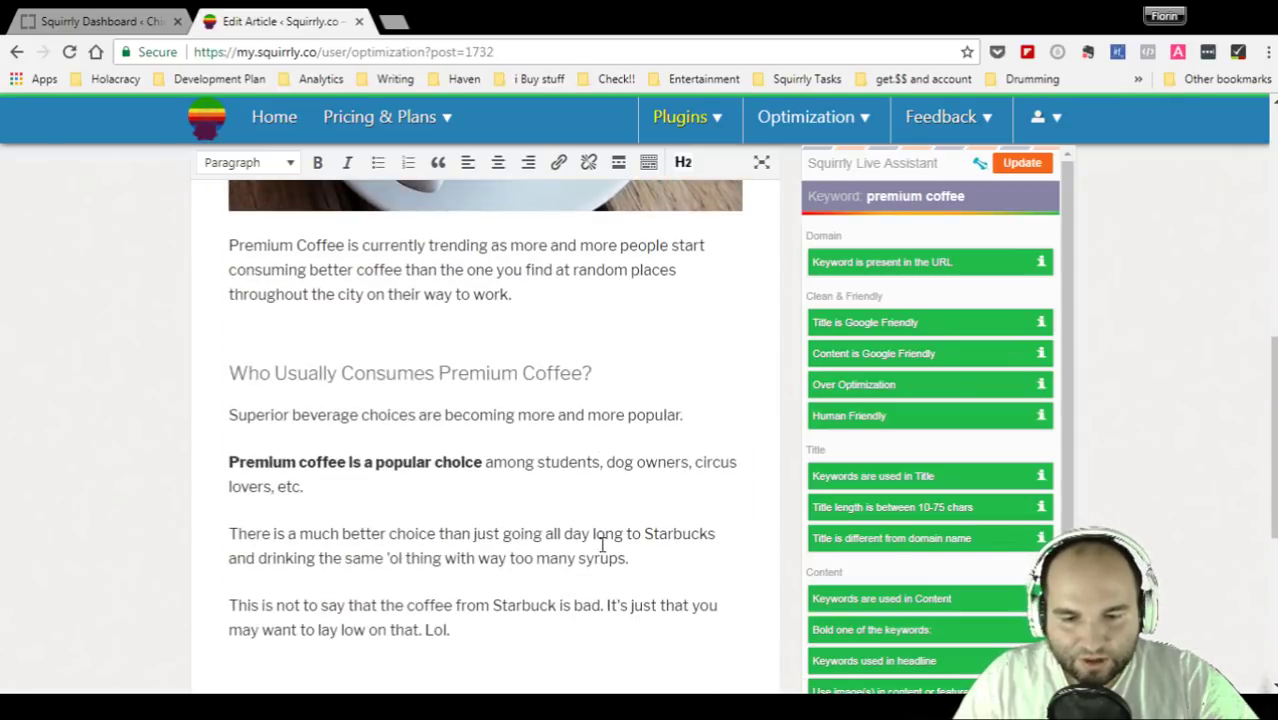
scroll(602, 545, down, 2)
click(622, 500)
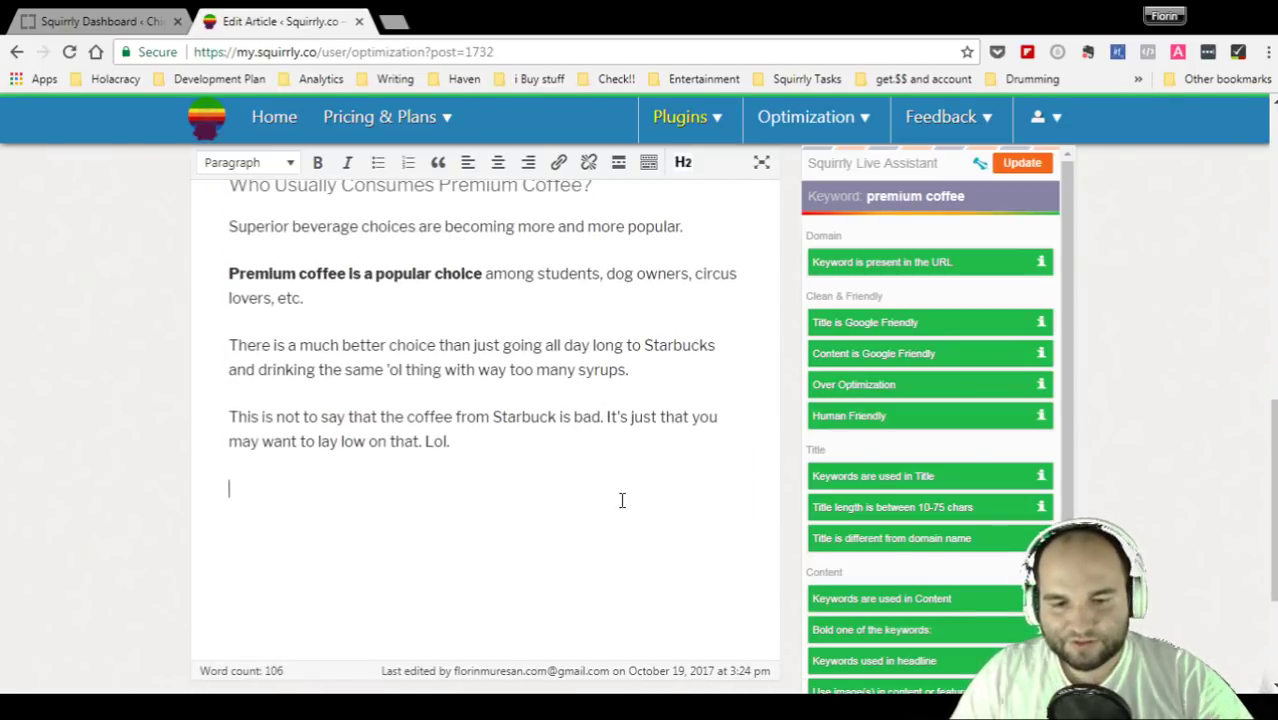
key(ctrl+a)
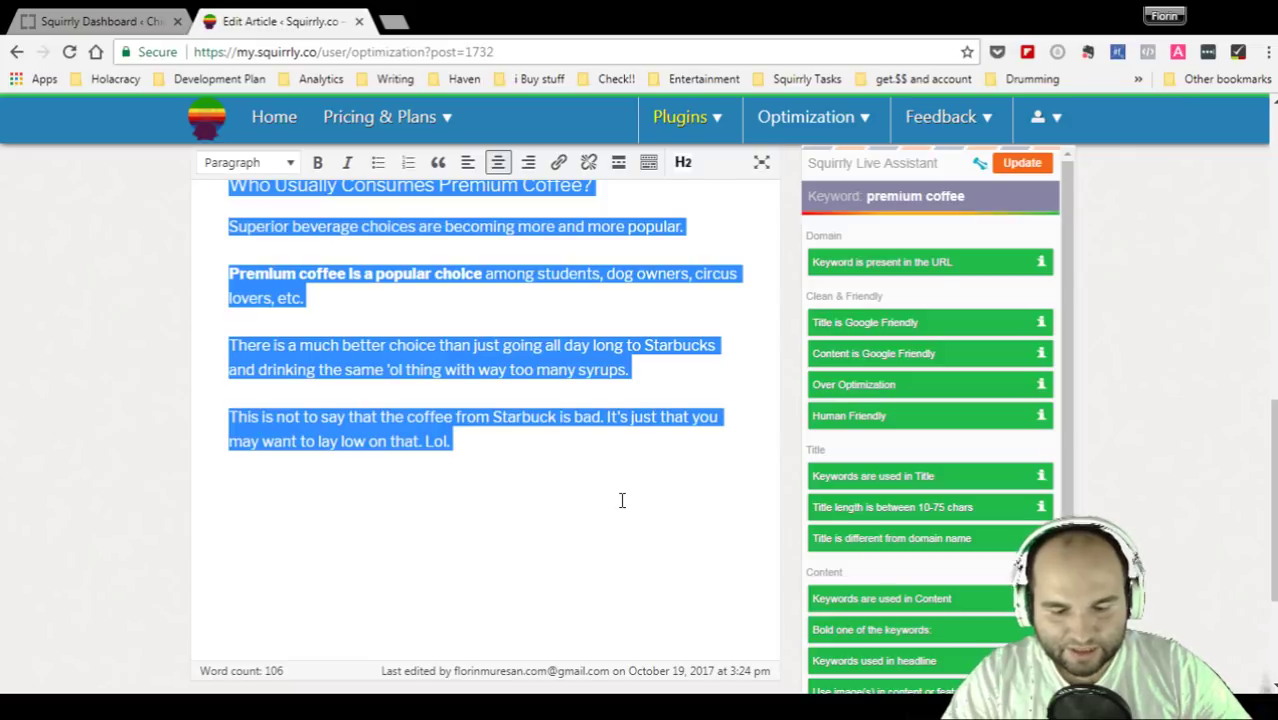
click(622, 500)
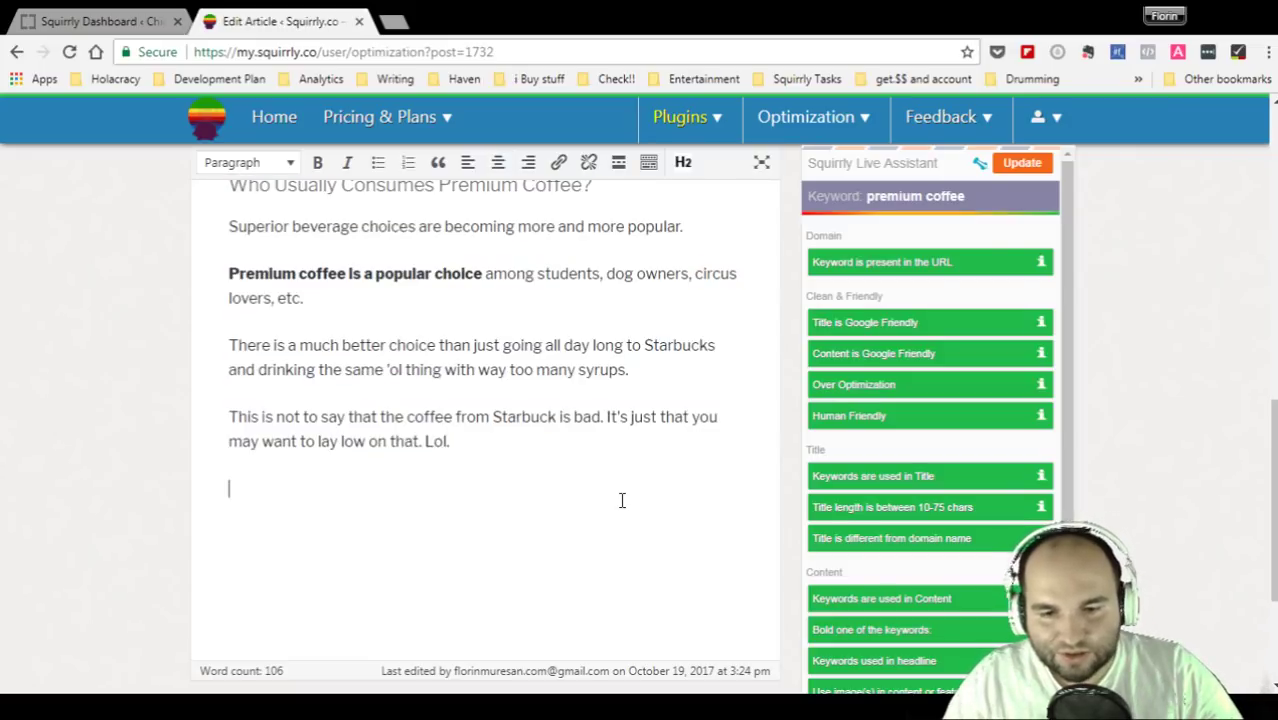
scroll(622, 500, up, 10)
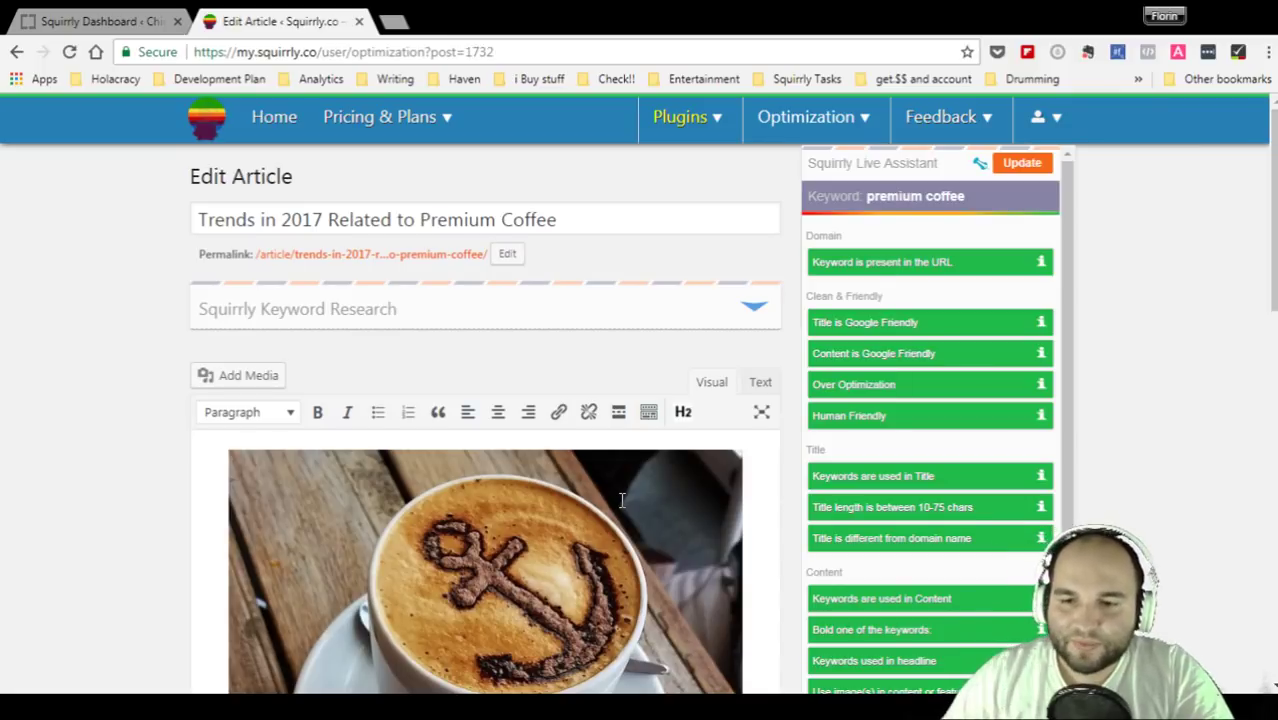
- Update the Live Assistant so the article is re-checked for 'premium coffee'
click(1020, 164)
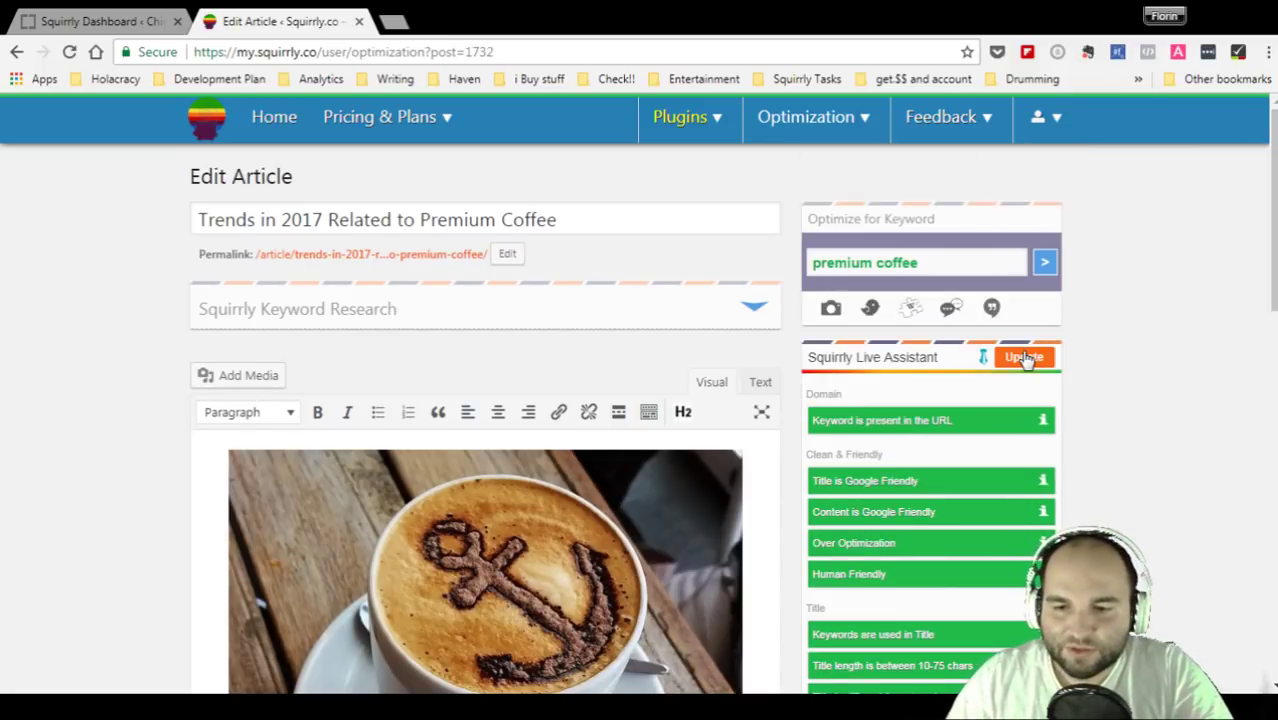
click(1024, 358)
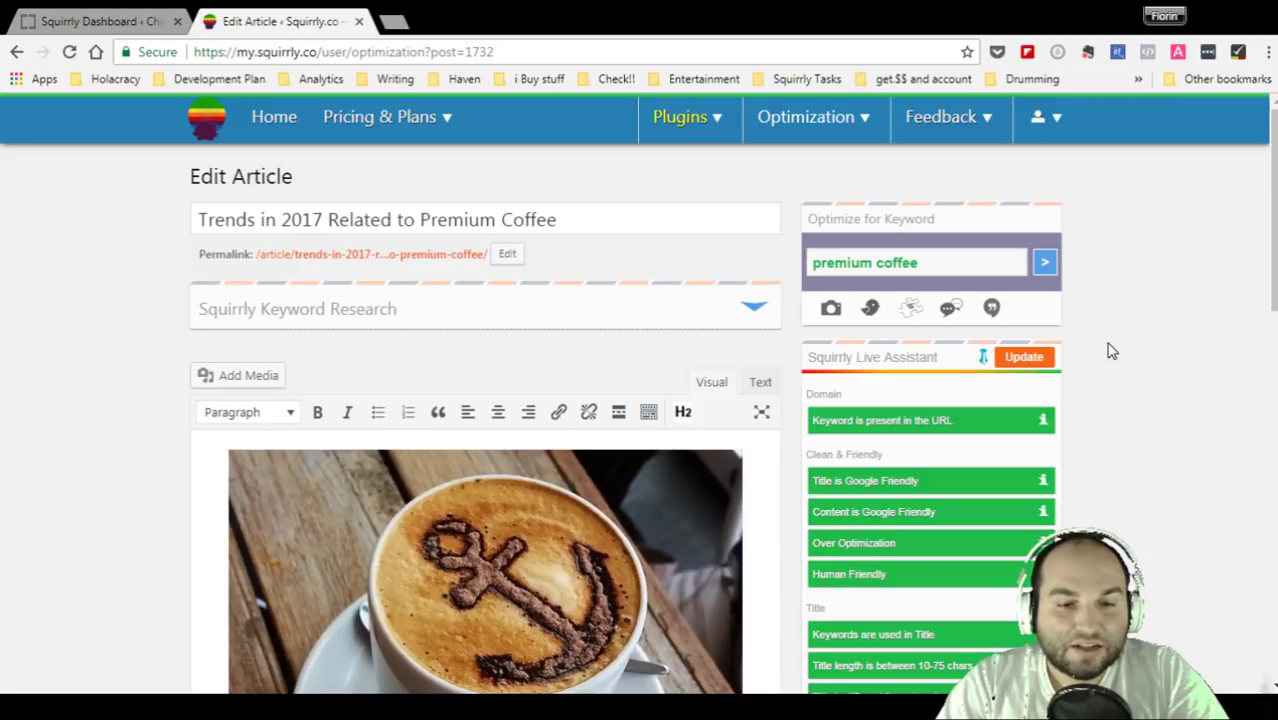
click(656, 221)
scroll(115, 400, down, 5)
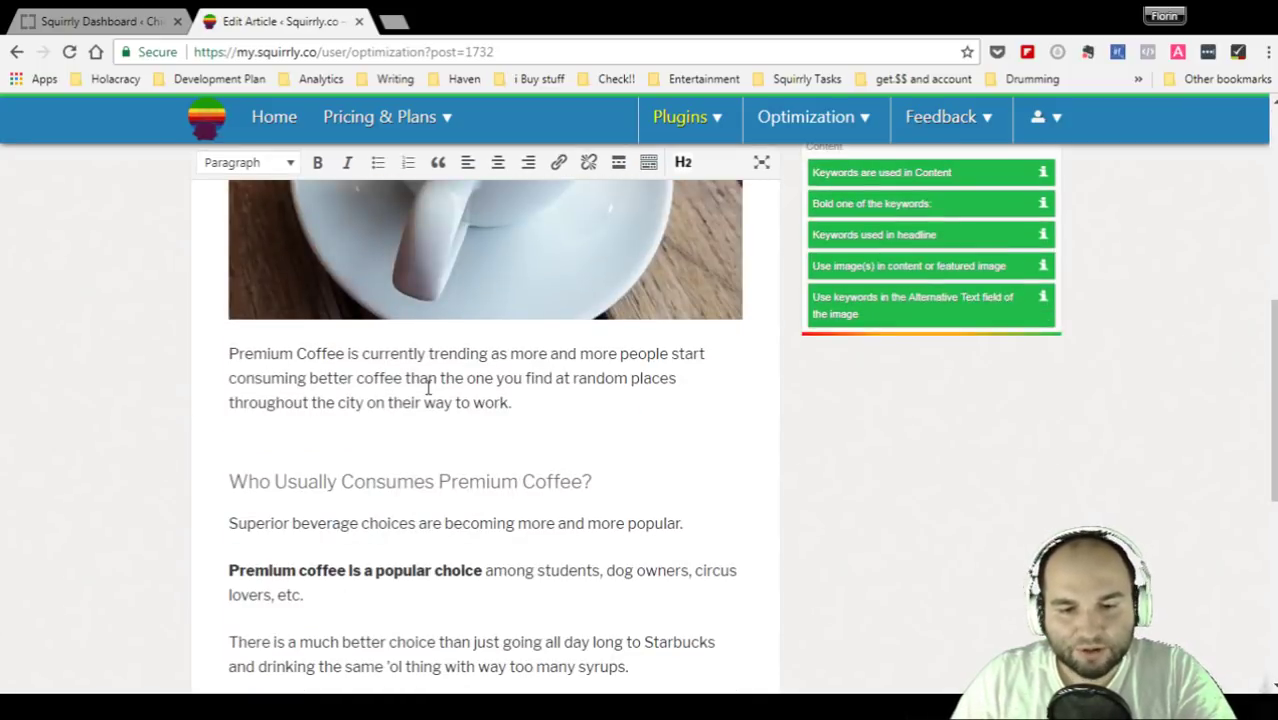
scroll(428, 388, down, 3)
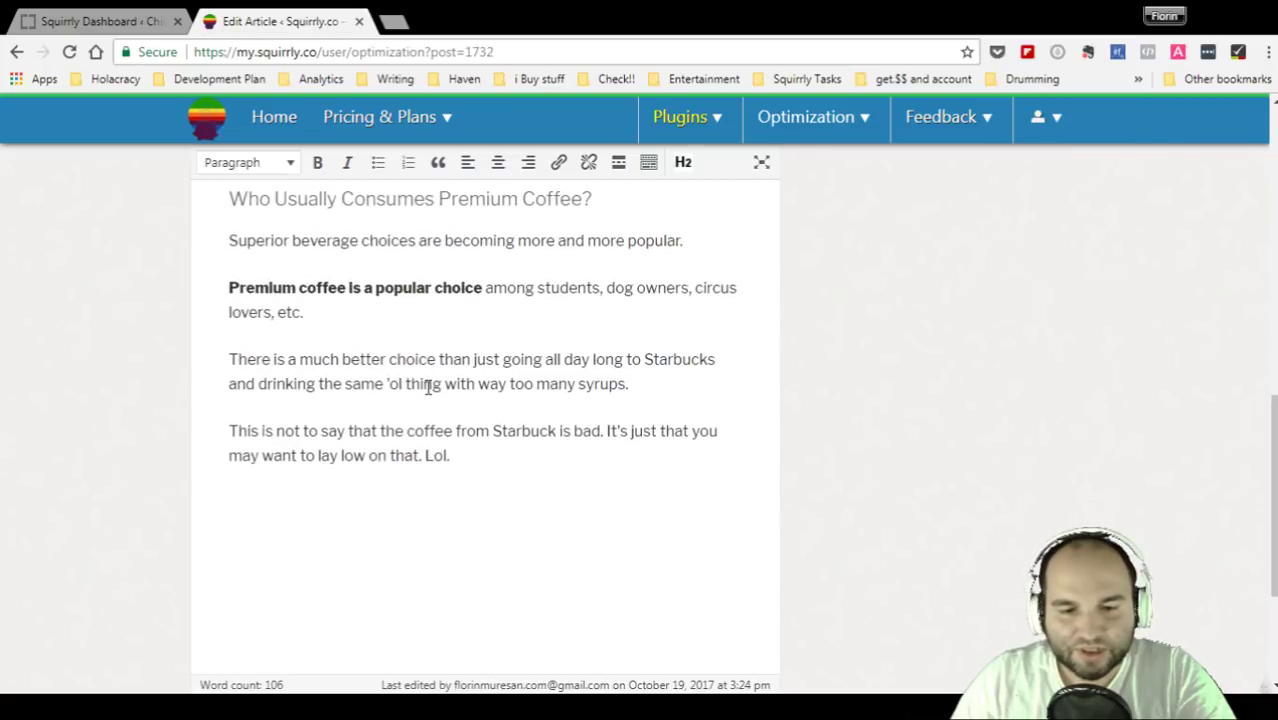
scroll(428, 388, up, 2)
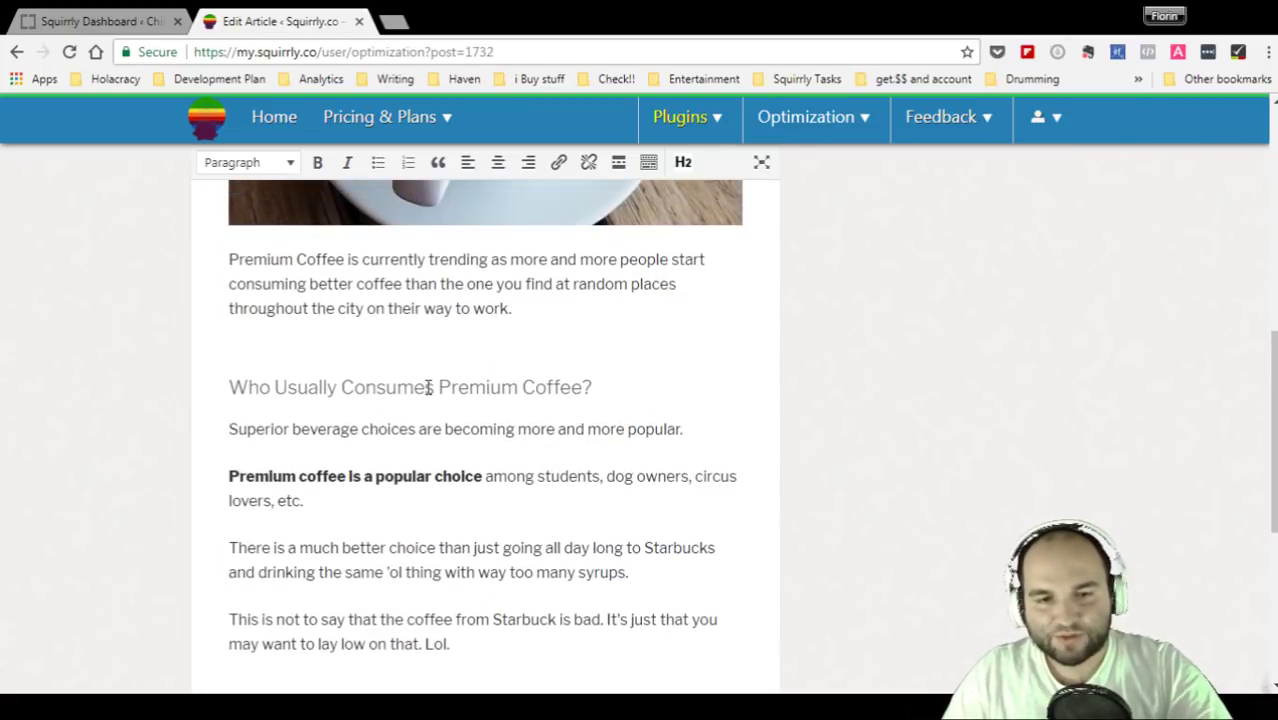
scroll(679, 370, up, 5)
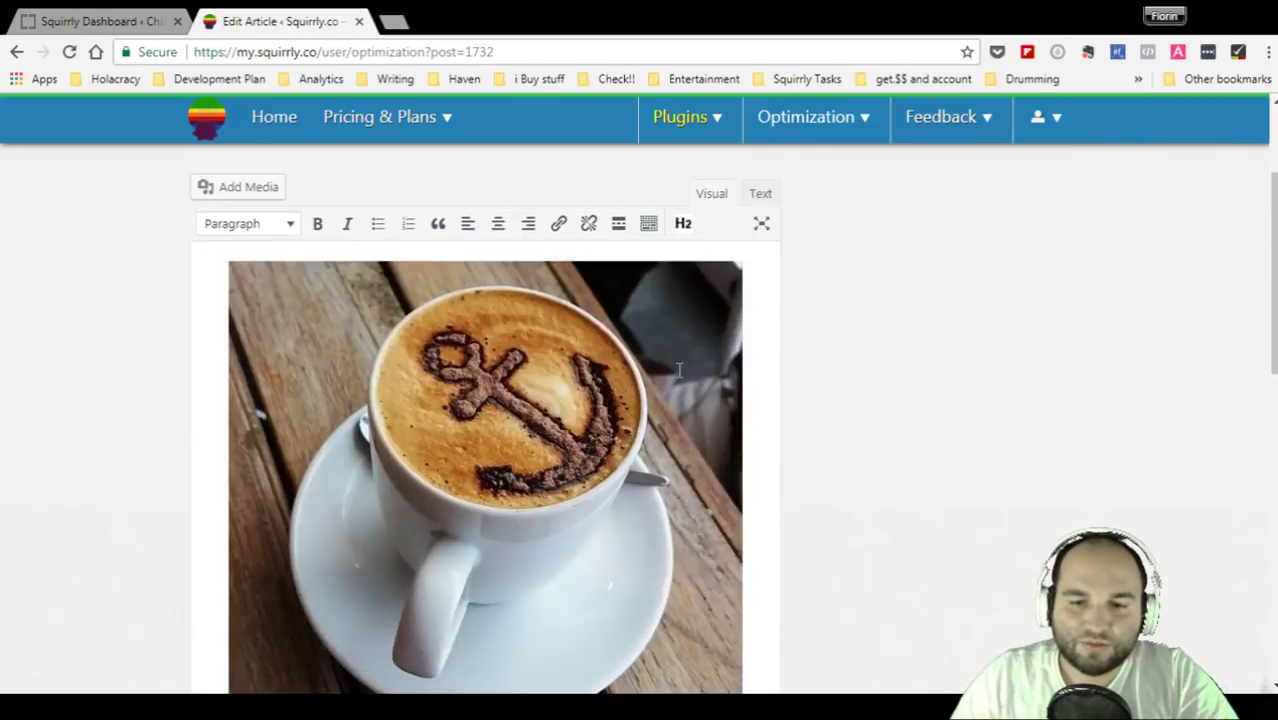
scroll(679, 370, up, 2)
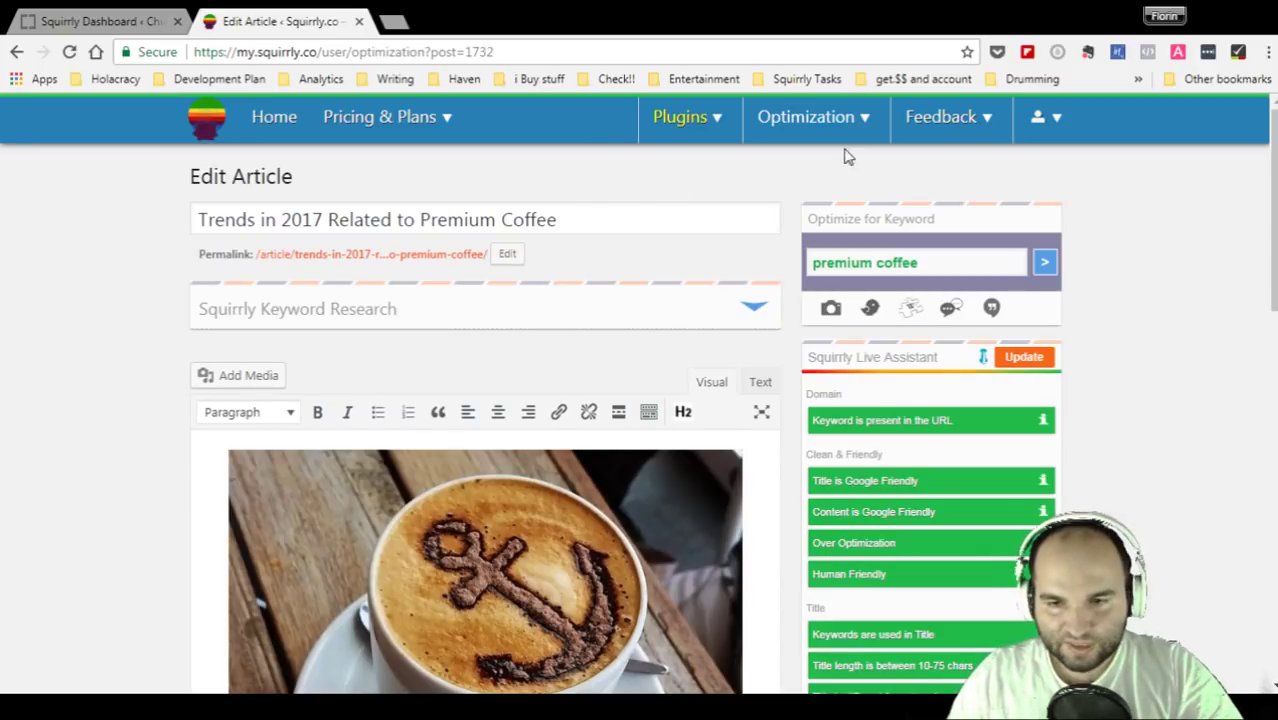
- Return to My Posts and check the coffee article and 'my first post' listed at 0%
mouse_move(844, 124)
click(795, 217)
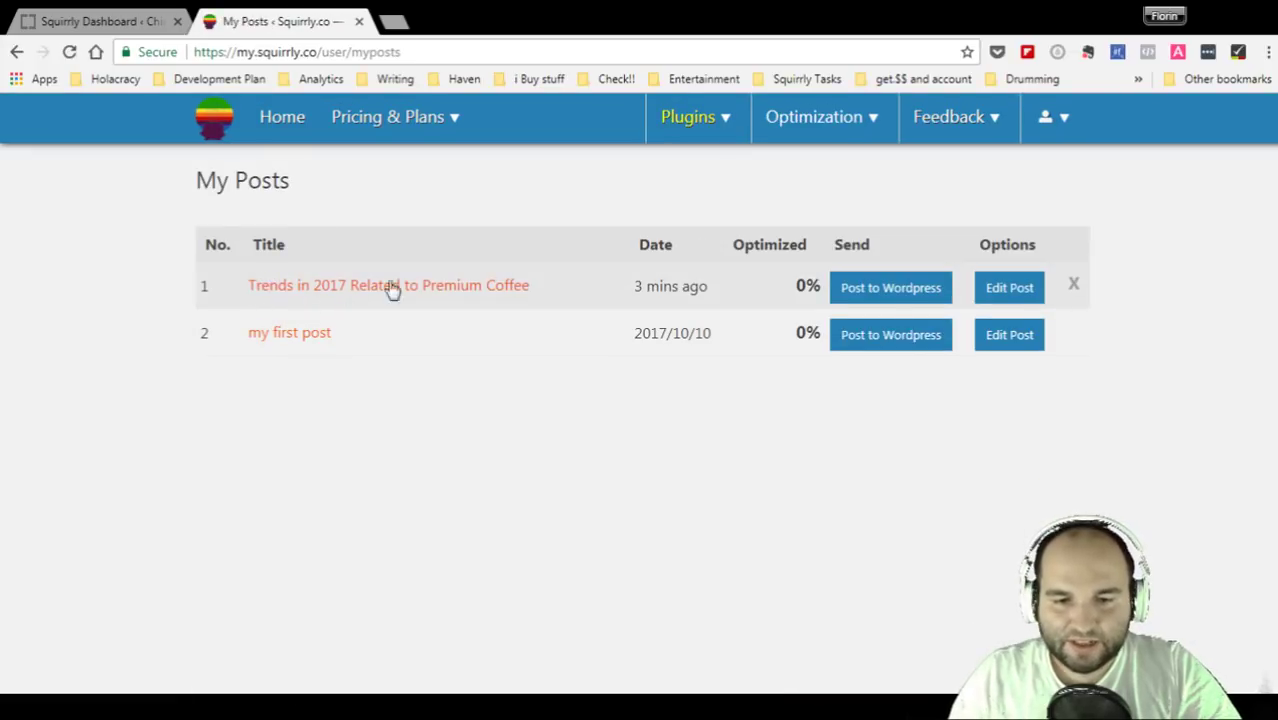
drag(335, 188, 168, 201)
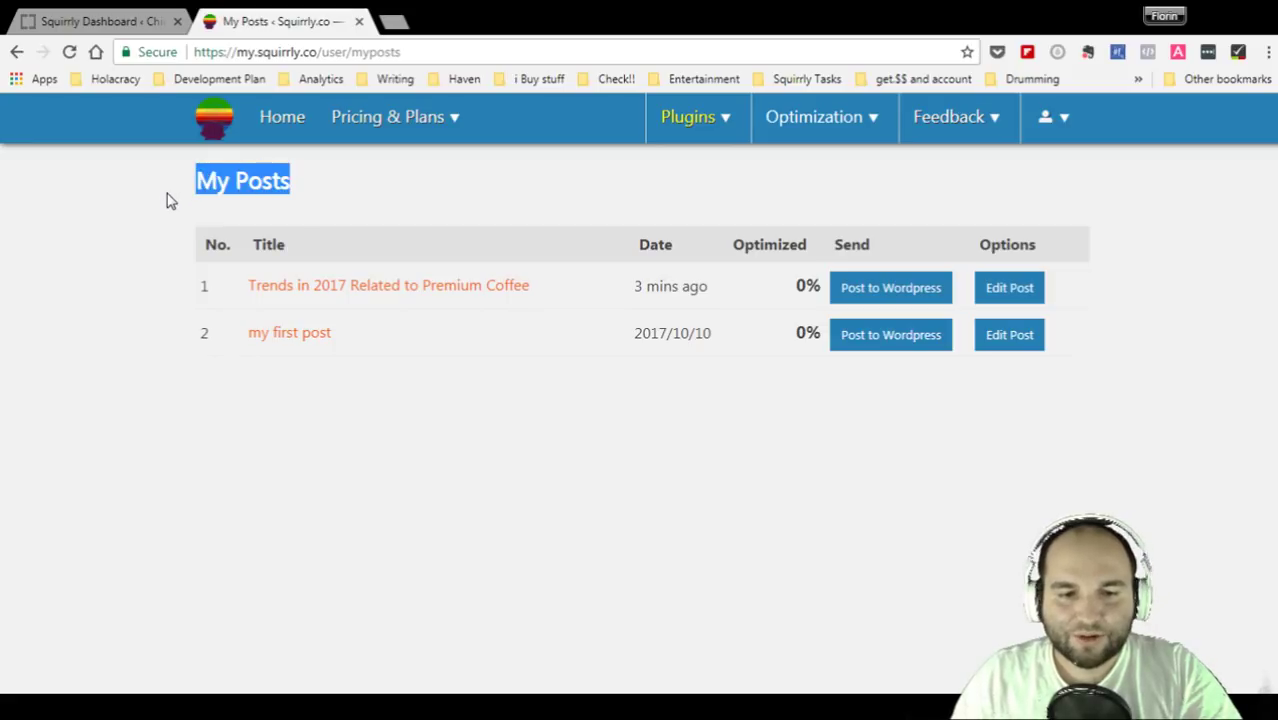
click(168, 201)
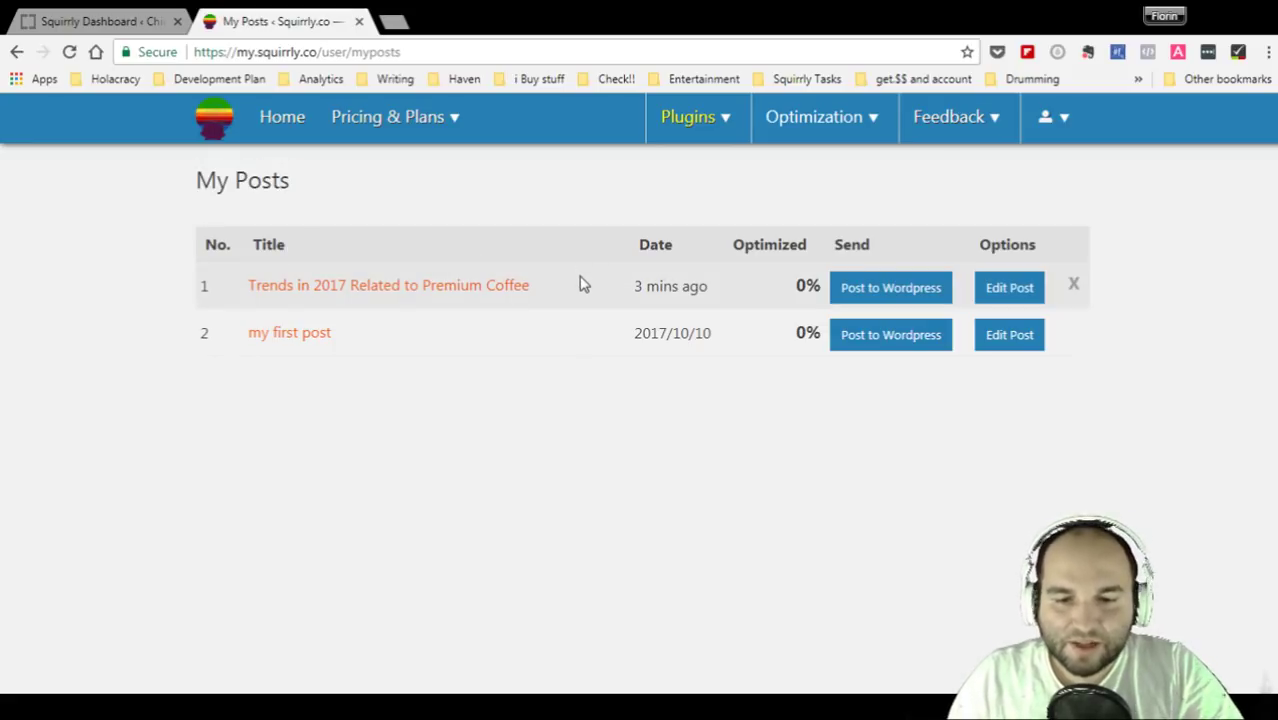
drag(582, 282, 262, 278)
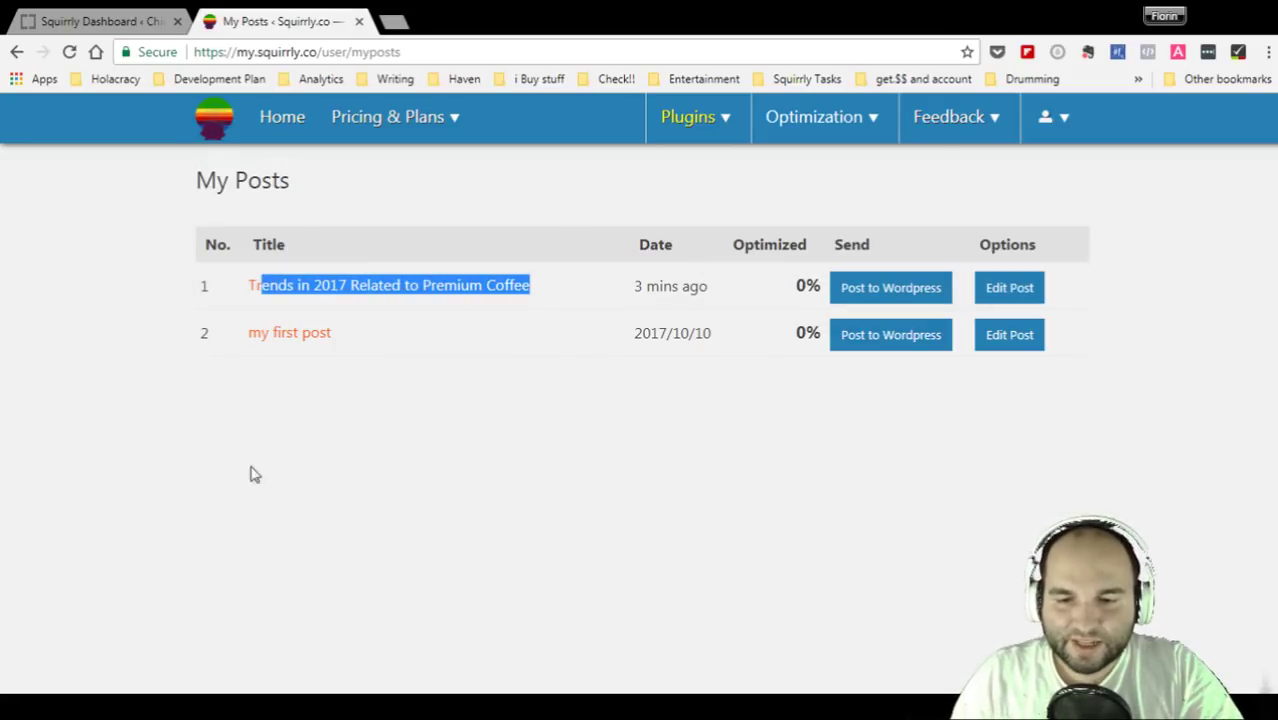
click(846, 485)
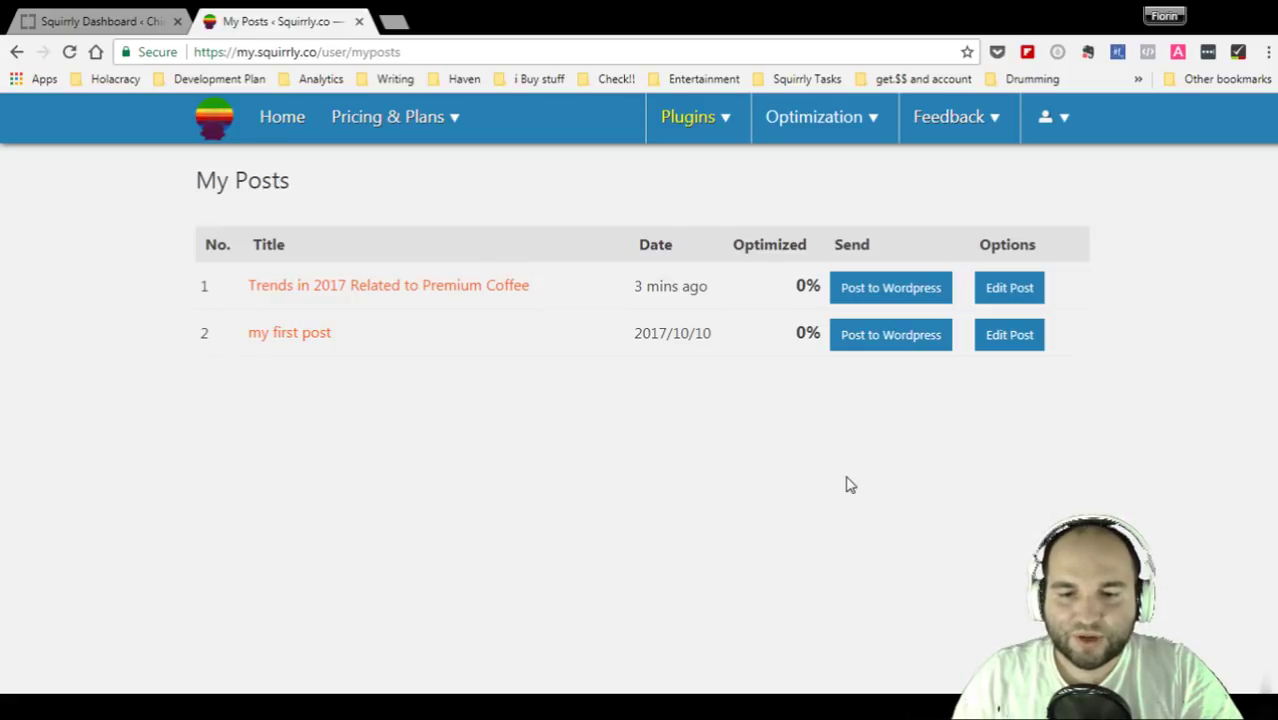